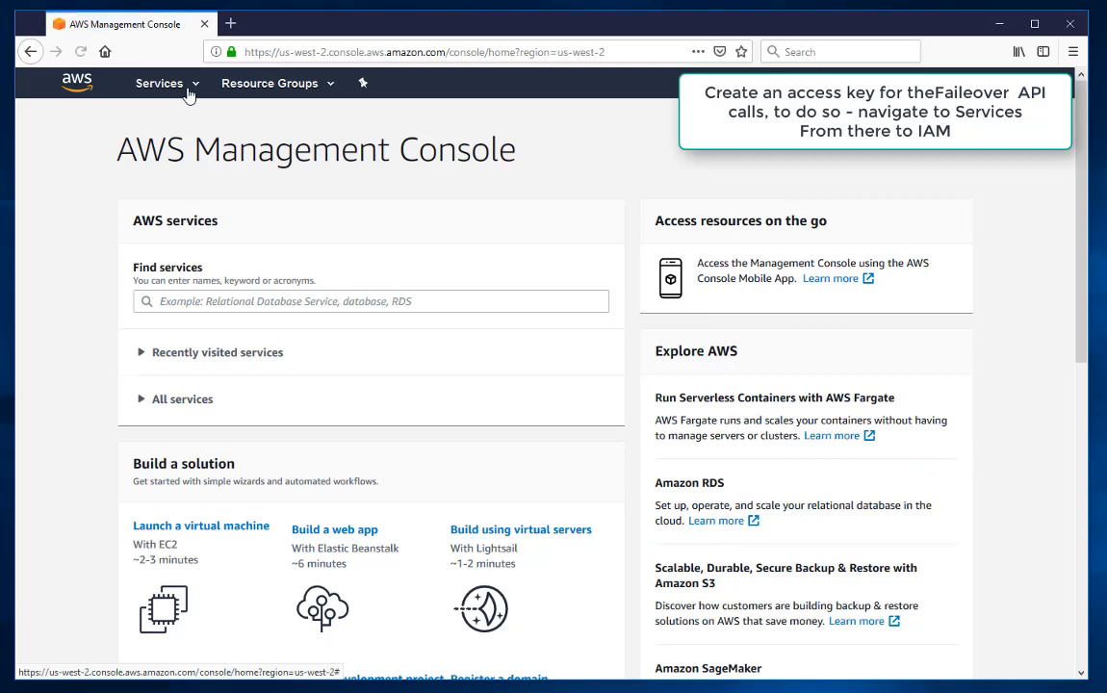
Search the AWS services for 'iam' and go to the IAM dashboard.
{"action": "left_click", "coordinate": [188, 88]}
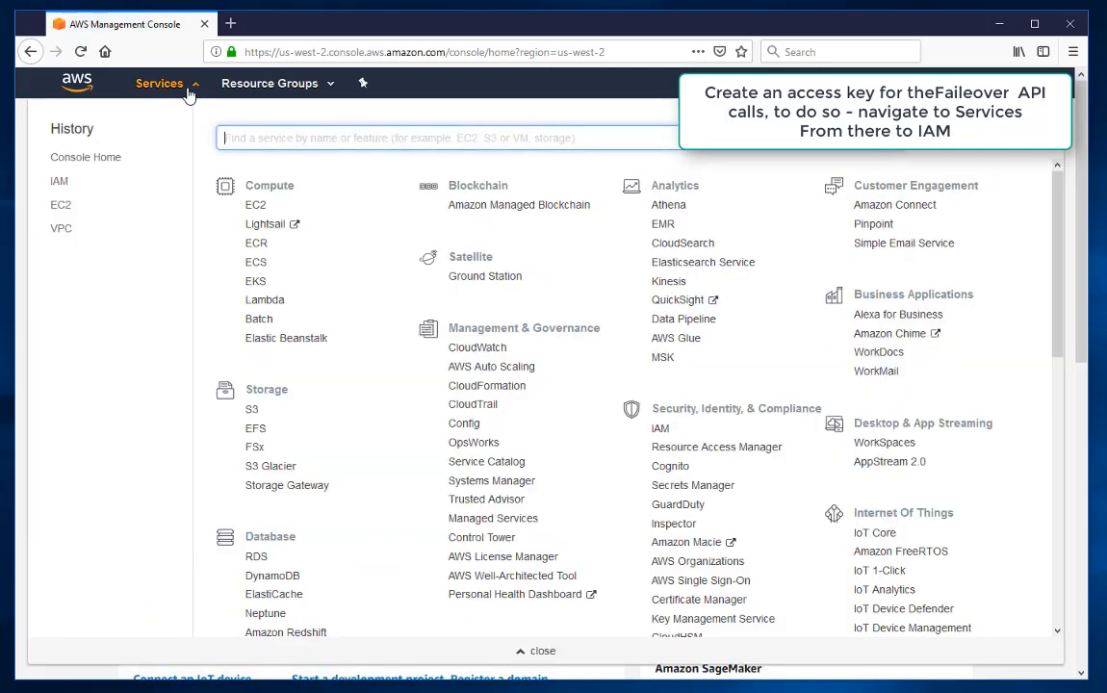
{"action": "type", "text": "iam"}
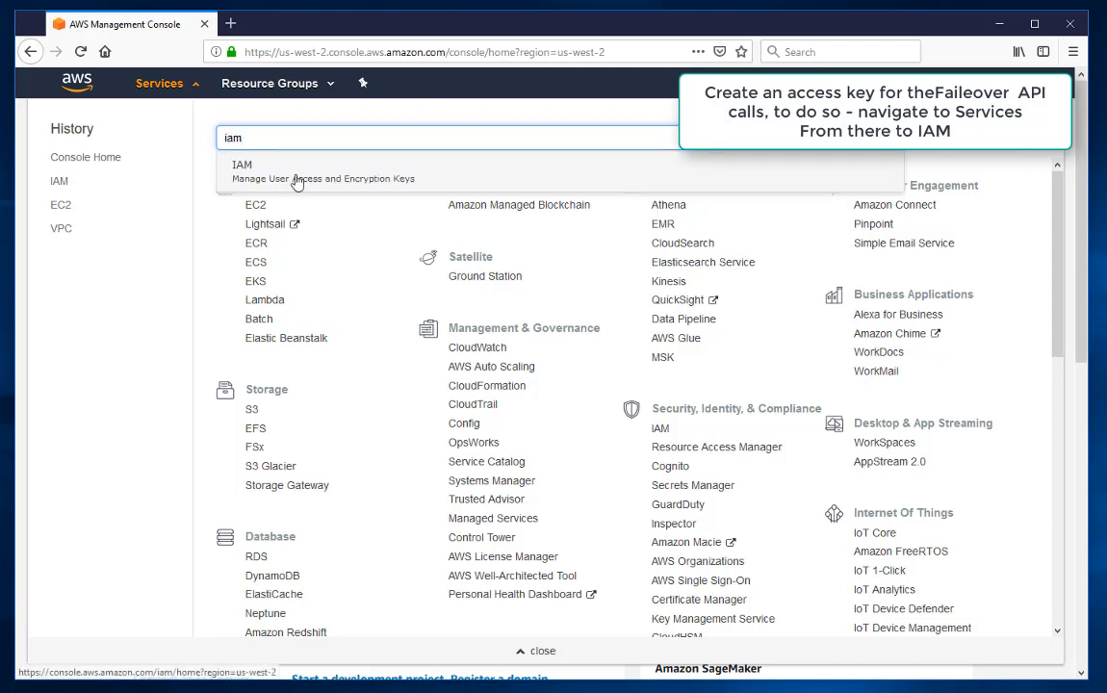
{"action": "left_click", "coordinate": [264, 164]}
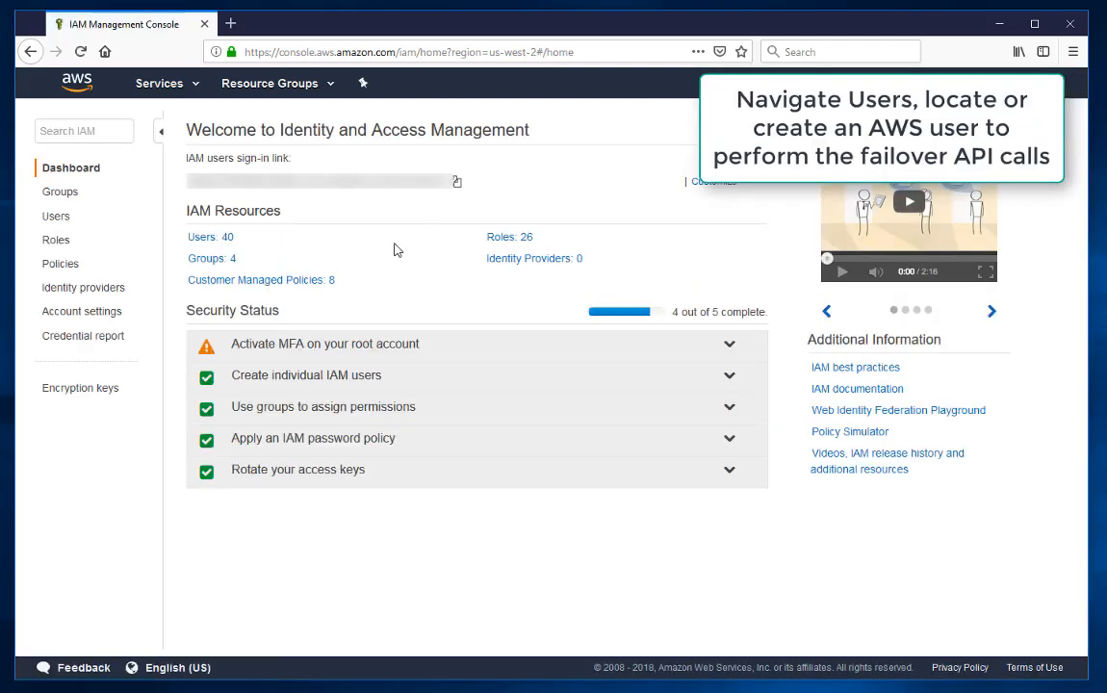
Generate a new access key for the chosen IAM user and reveal its secret key.
{"action": "left_click", "coordinate": [56, 218]}
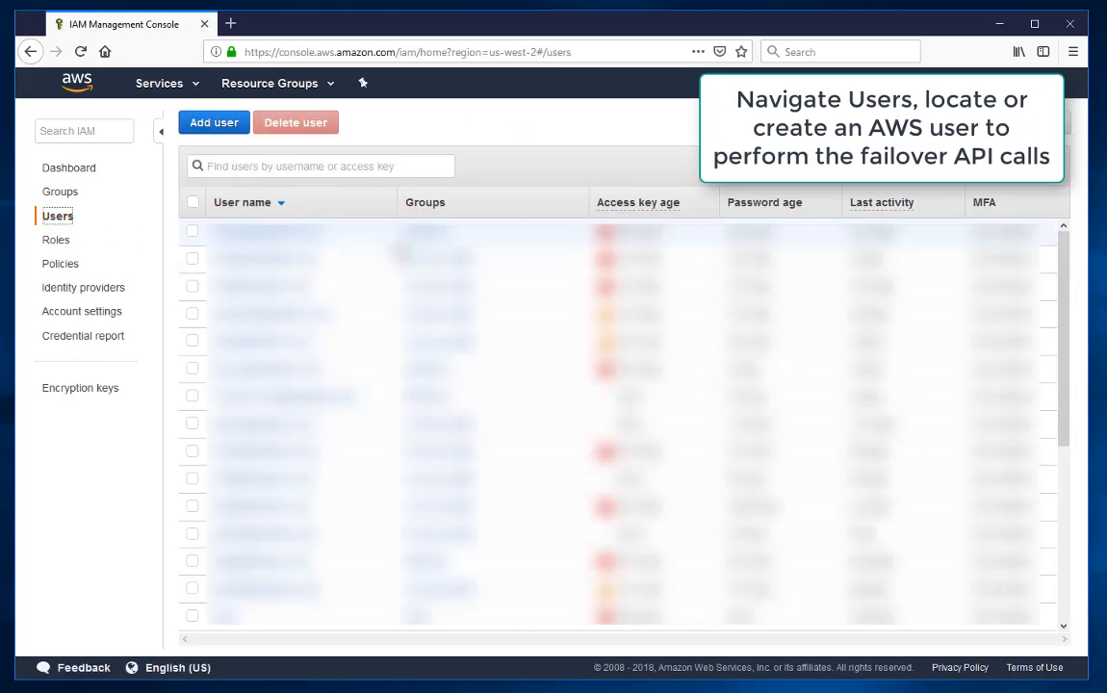
{"action": "scroll", "coordinate": [399, 253], "scroll_direction": "down", "scroll_amount": 5}
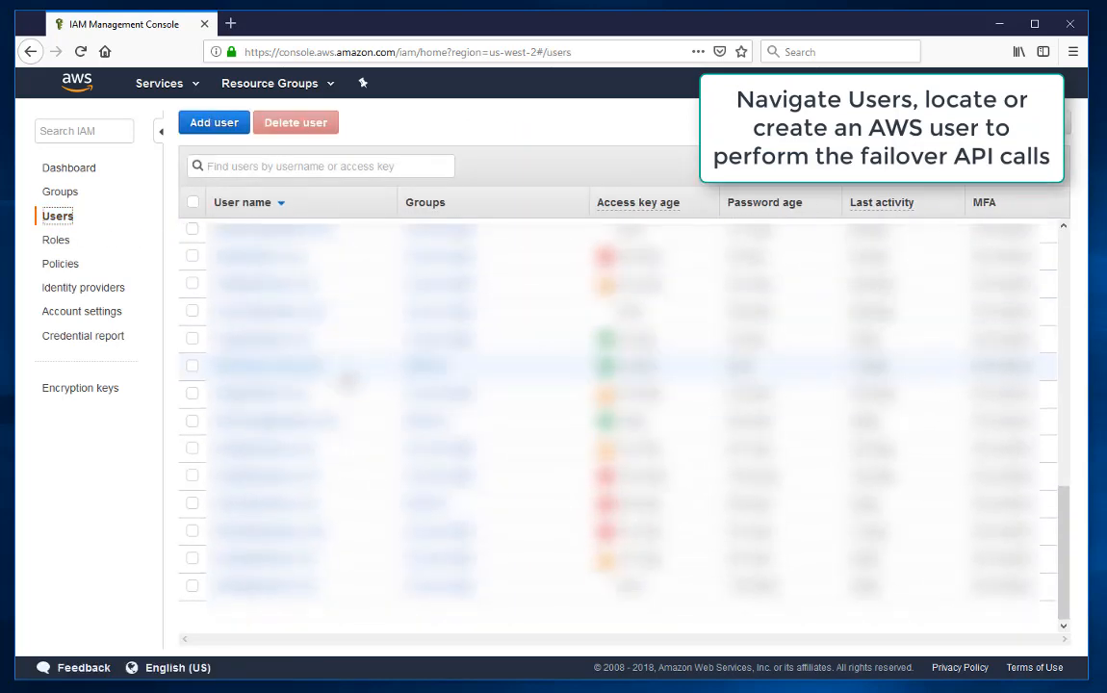
{"action": "left_click", "coordinate": [317, 422]}
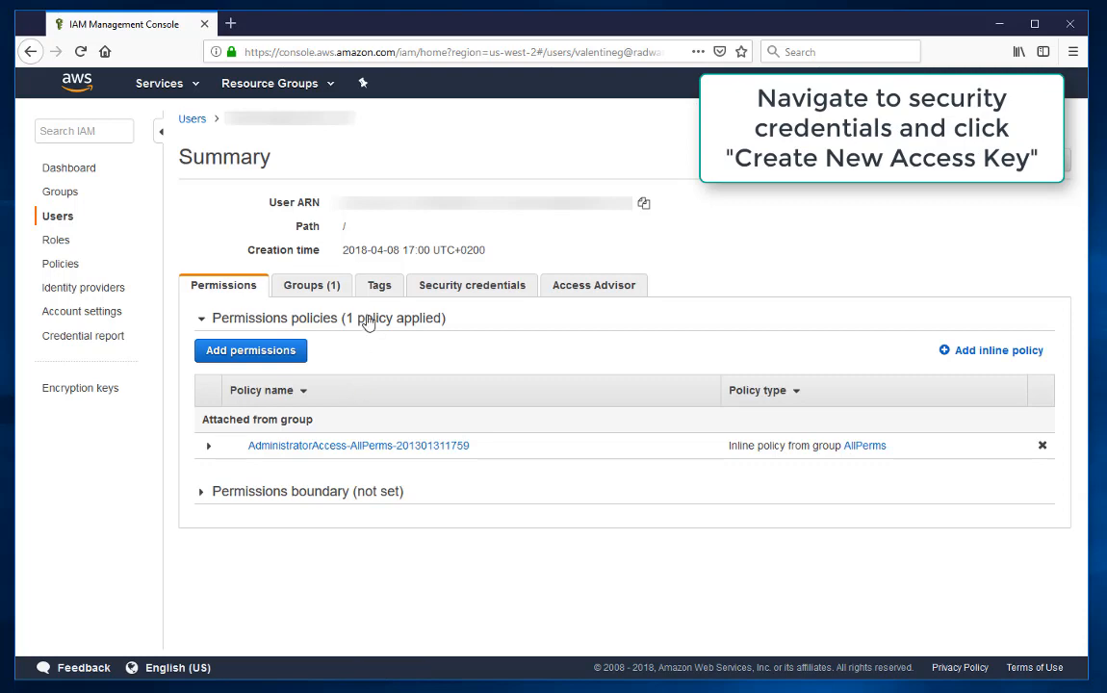
{"action": "left_click", "coordinate": [432, 288]}
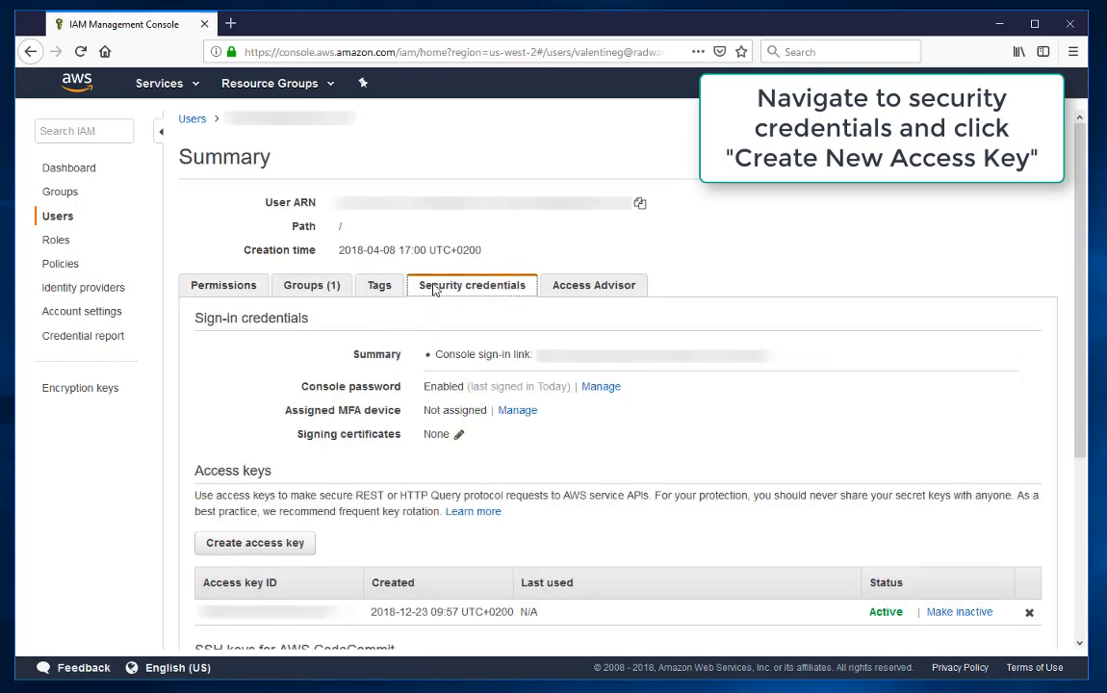
{"action": "left_click", "coordinate": [301, 549]}
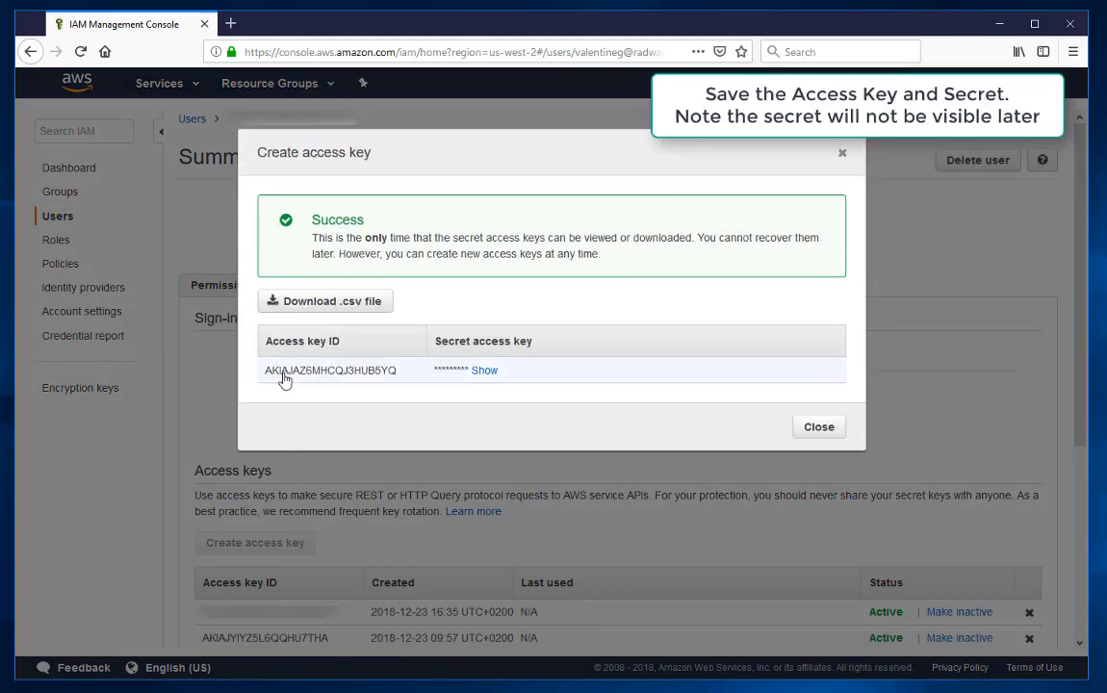
{"action": "left_click", "coordinate": [482, 371]}
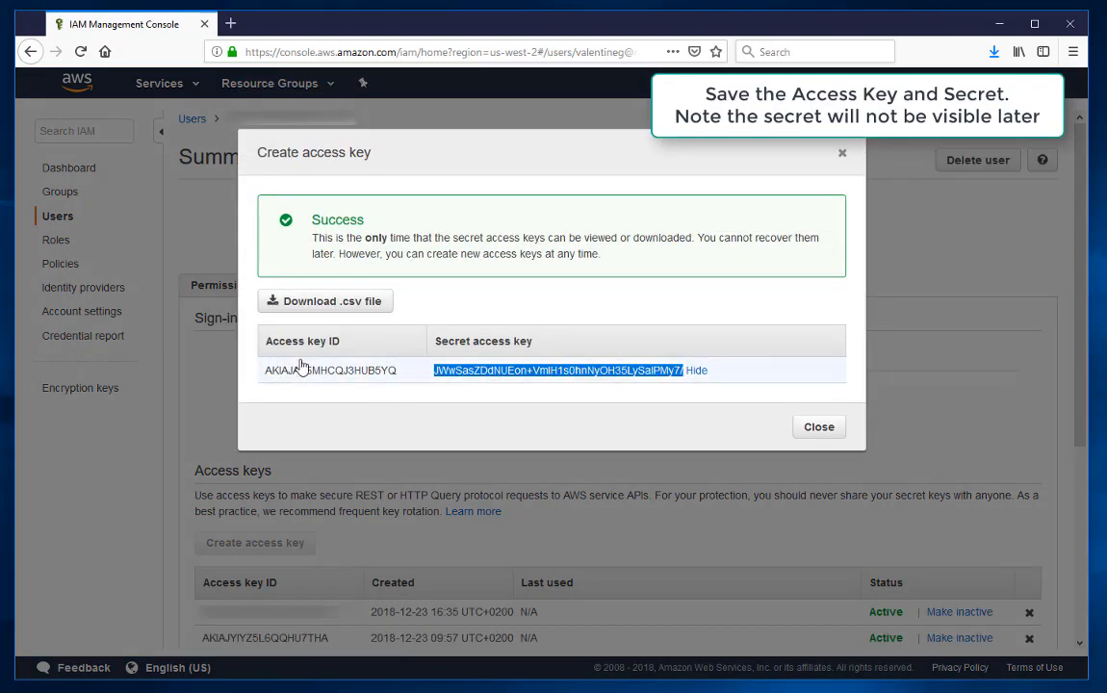
{"action": "left_click", "coordinate": [395, 370]}
{"action": "left_click", "coordinate": [837, 427]}
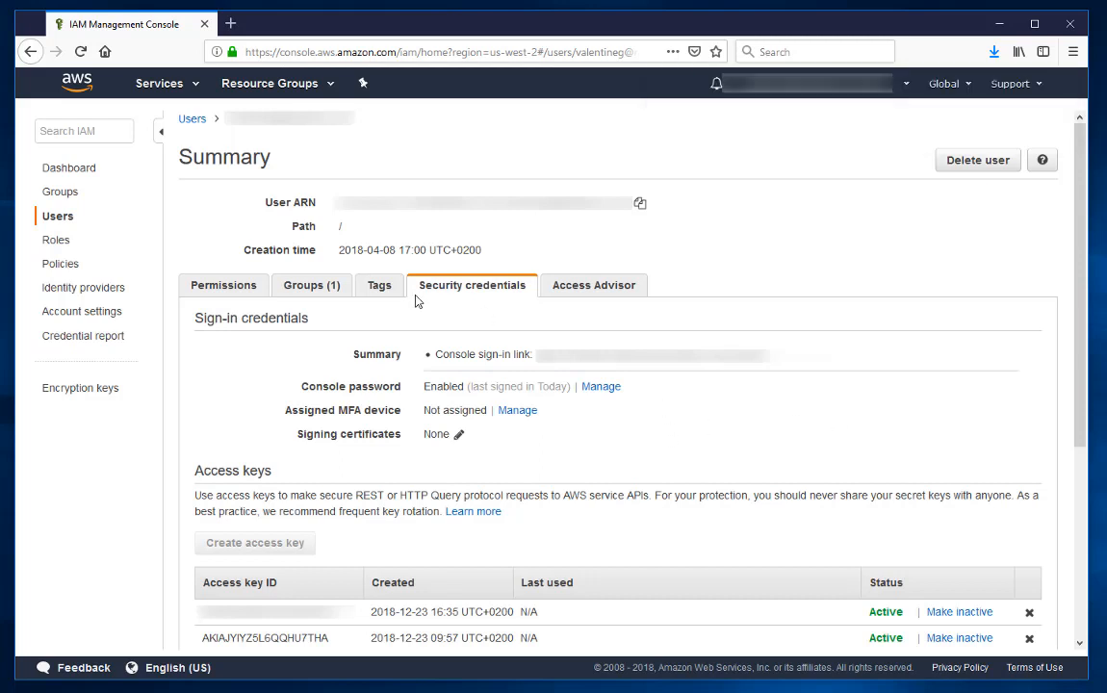
Go to the VPC service's list of existing VPCs.
{"action": "left_click", "coordinate": [72, 87]}
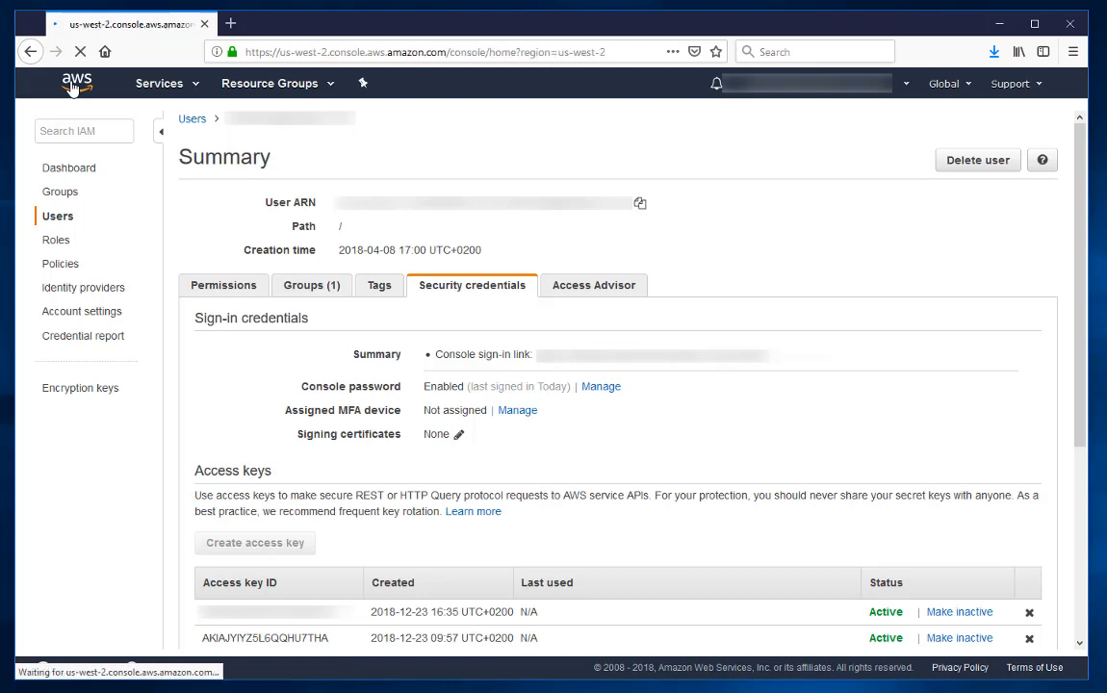
{"action": "left_click", "coordinate": [164, 85]}
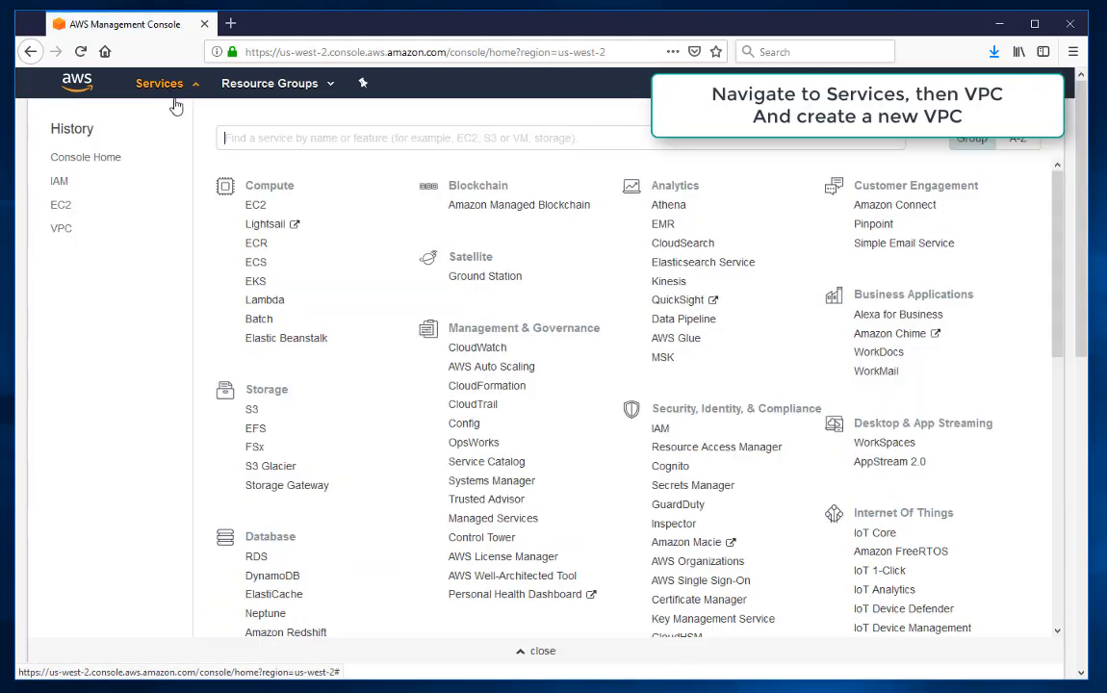
{"action": "type", "text": "vpc"}
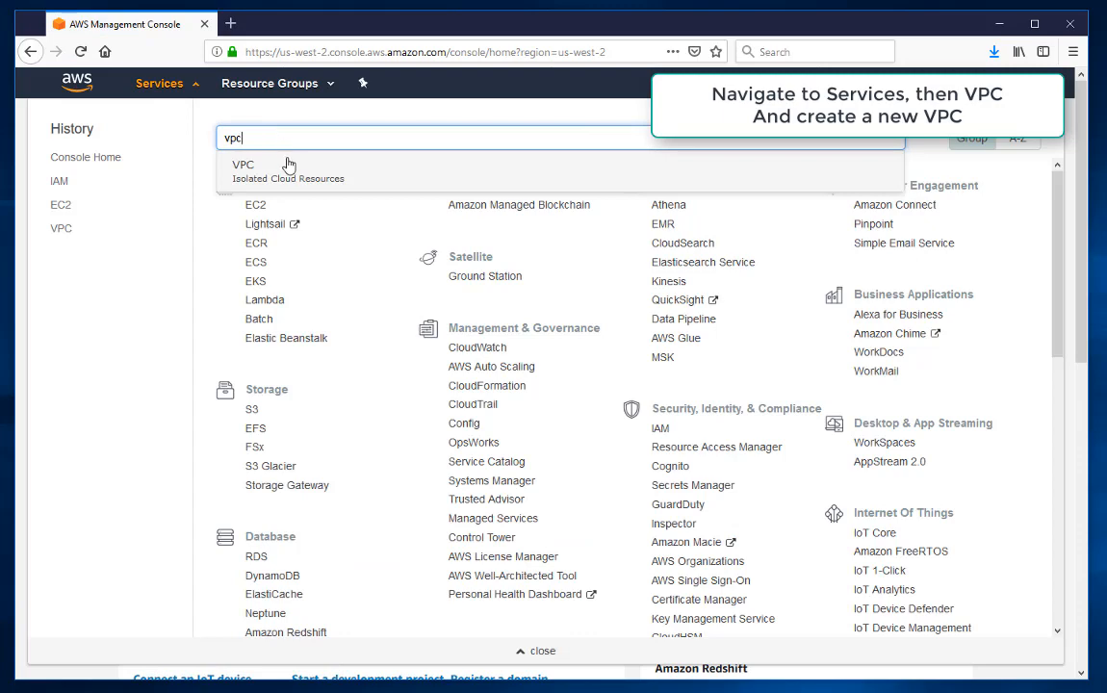
{"action": "left_click", "coordinate": [287, 166]}
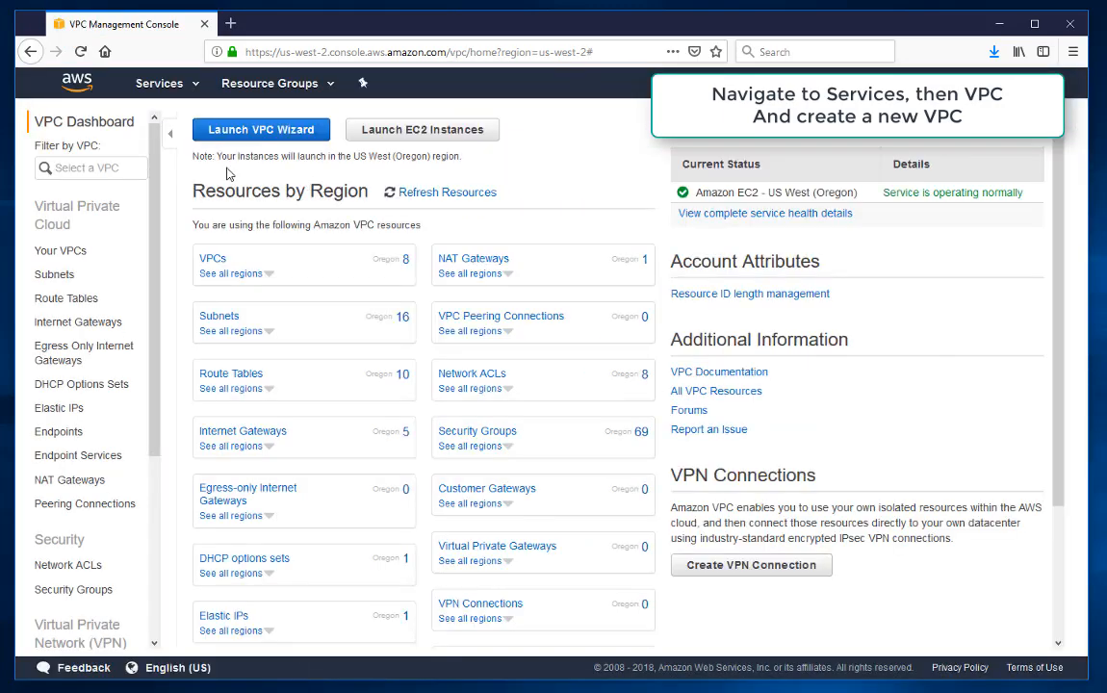
{"action": "left_click", "coordinate": [60, 250]}
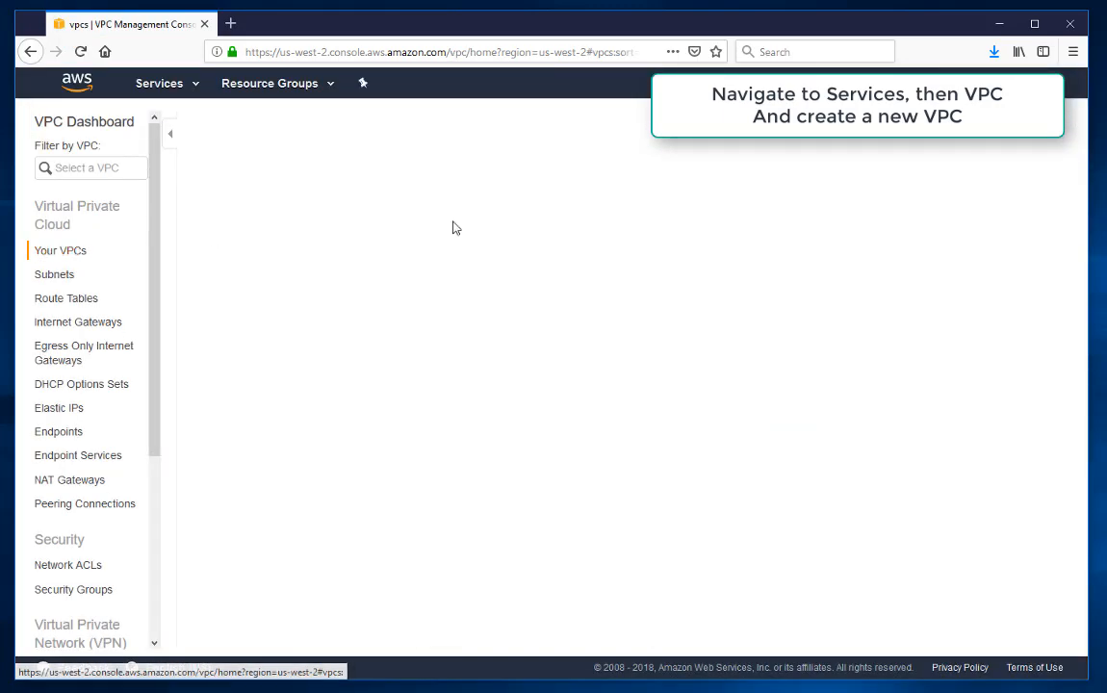
Create VPC alteonDemo-vpc with IPv4 CIDR 10.0.0.0/16.
{"action": "left_click", "coordinate": [243, 128]}
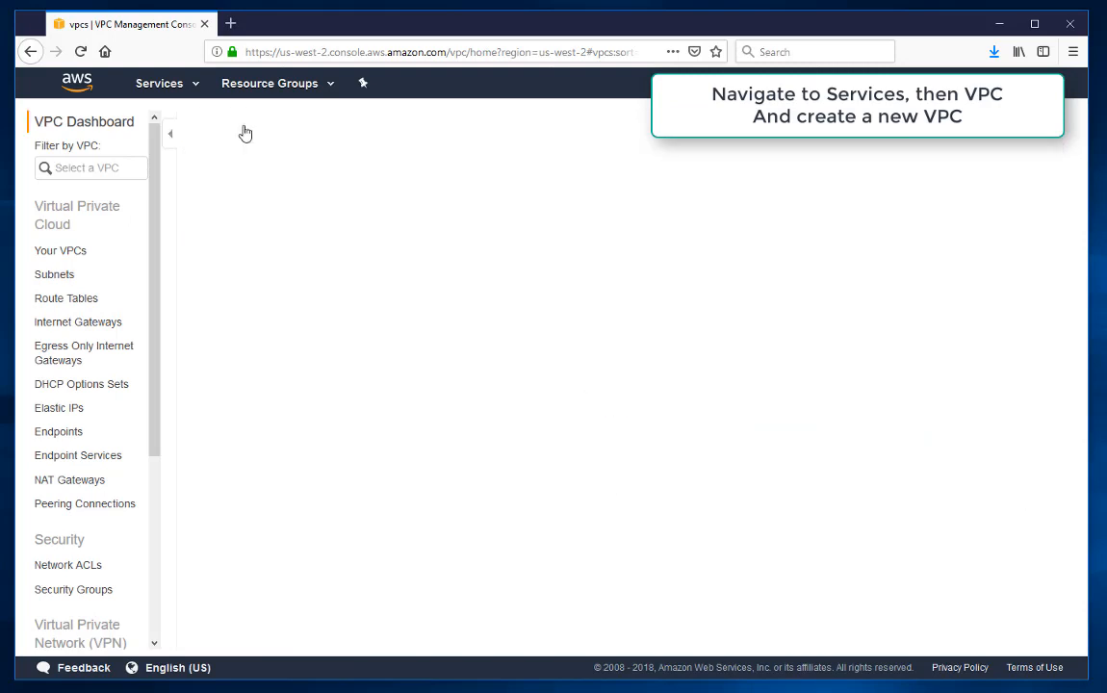
{"action": "left_click", "coordinate": [317, 244]}
{"action": "type", "text": "alteonDemo-vpc"}
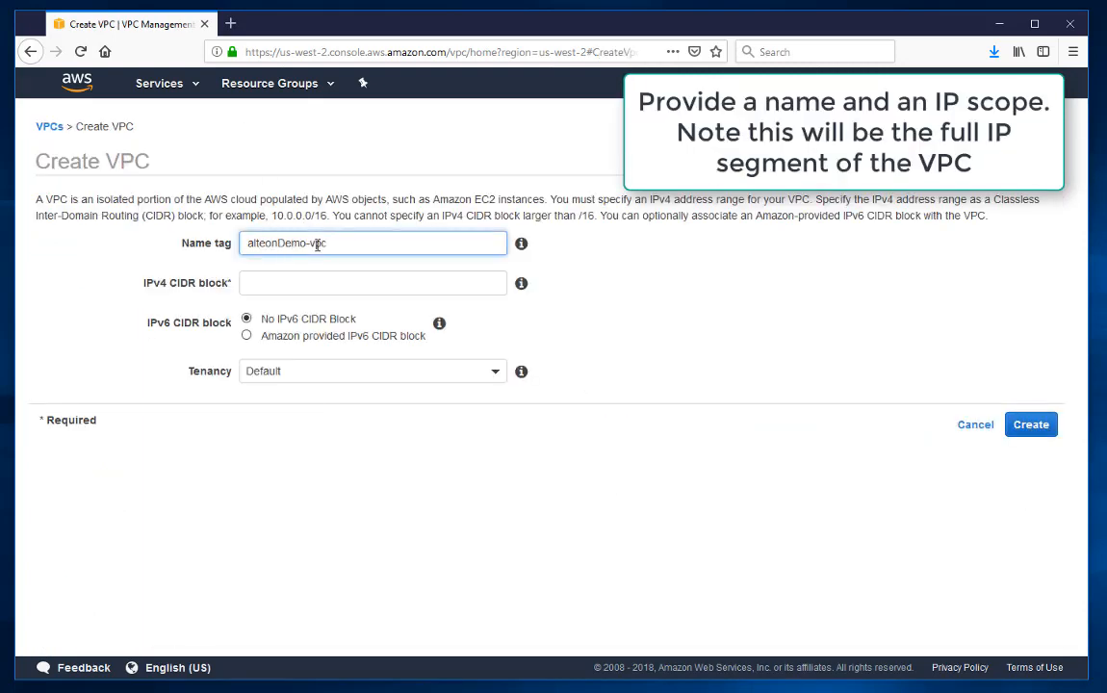
{"action": "left_click", "coordinate": [344, 281]}
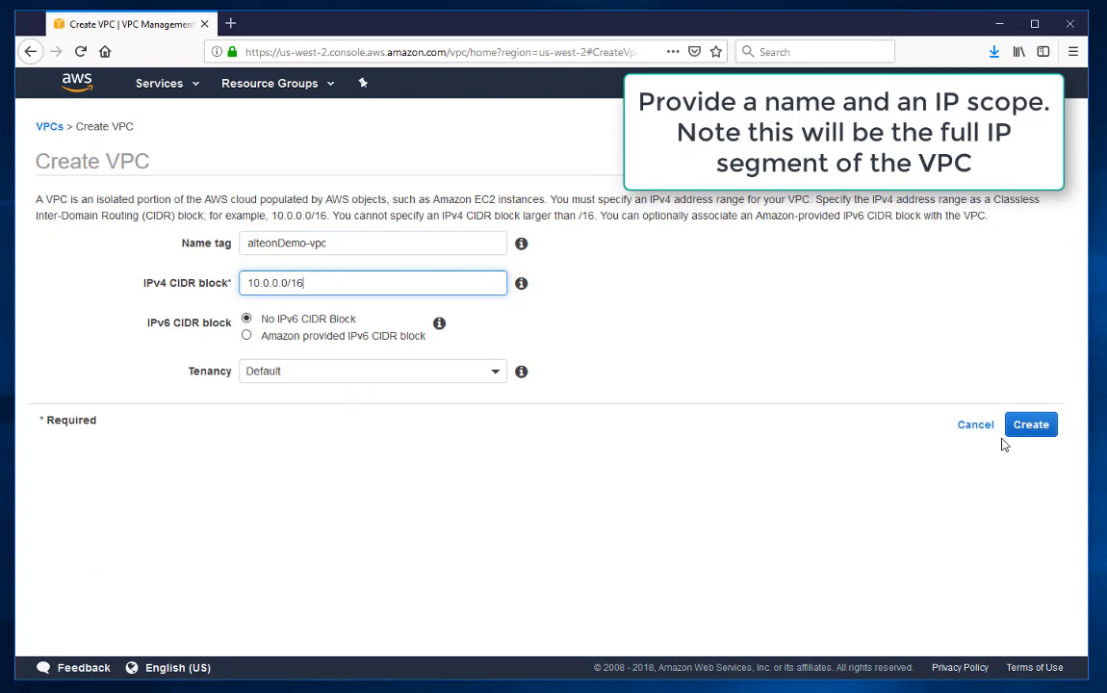
{"action": "left_click", "coordinate": [1029, 426]}
{"action": "left_click", "coordinate": [358, 242]}
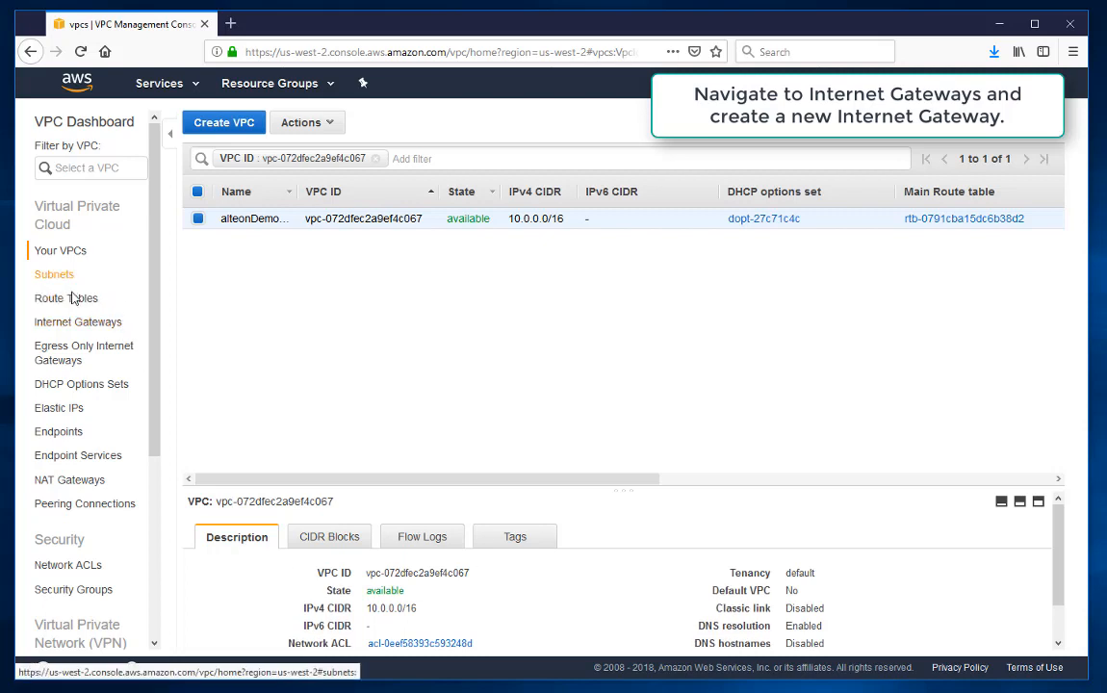
Create an internet gateway named alteonDemo-igw.
{"action": "left_click", "coordinate": [81, 322]}
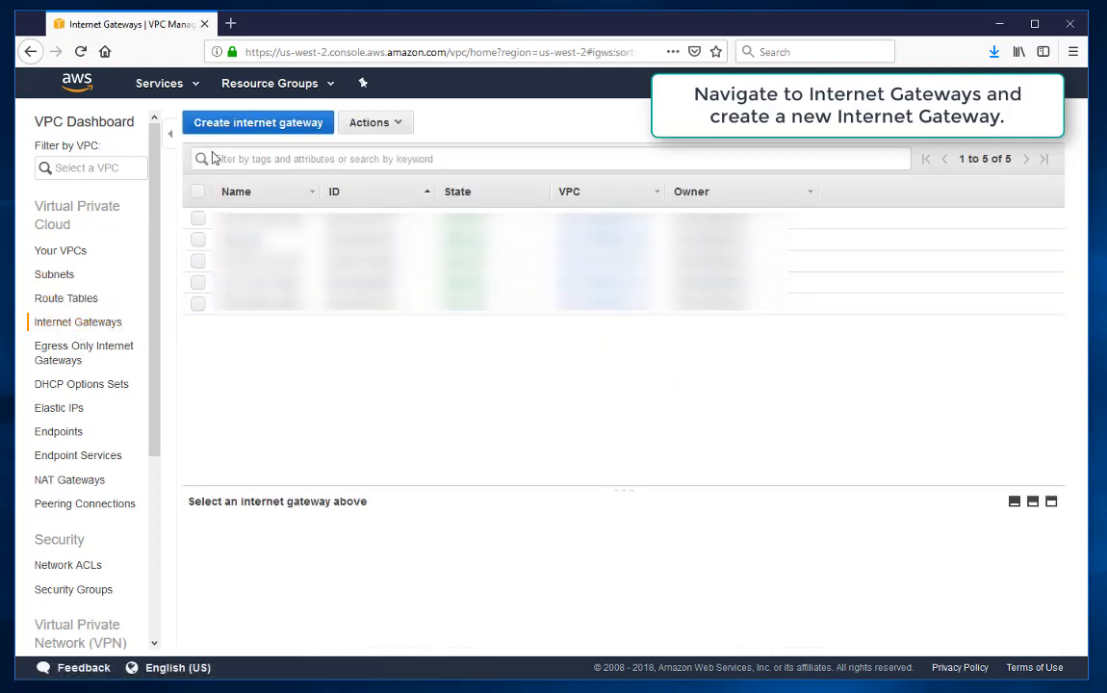
{"action": "left_click", "coordinate": [222, 123]}
{"action": "left_click", "coordinate": [266, 229]}
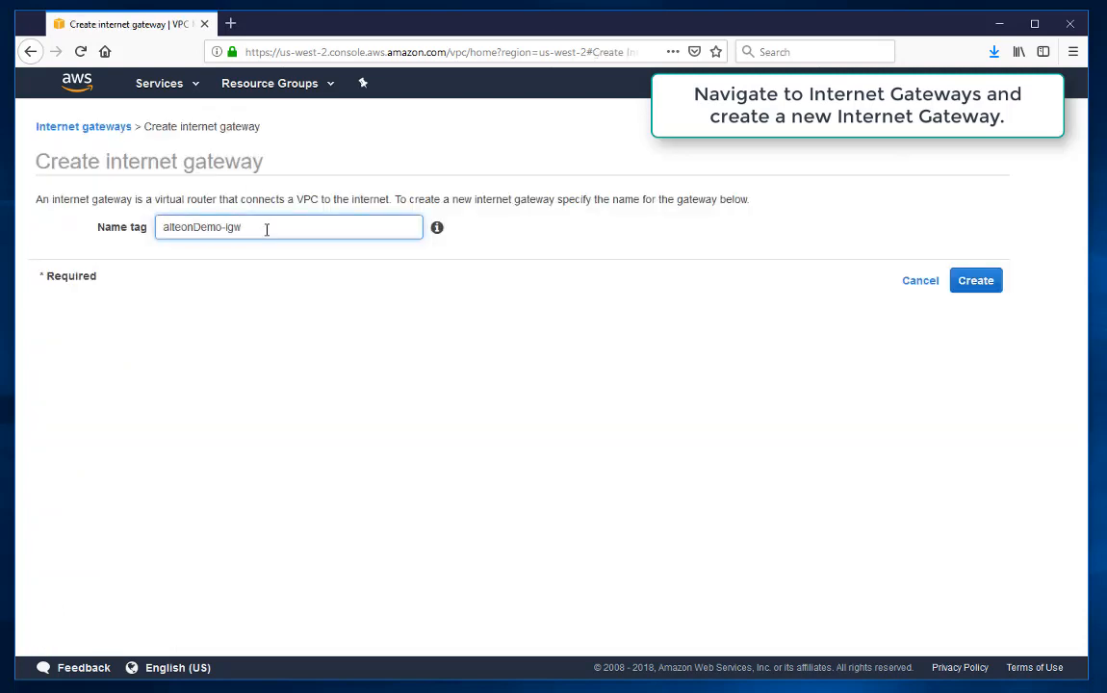
{"action": "left_click", "coordinate": [975, 281]}
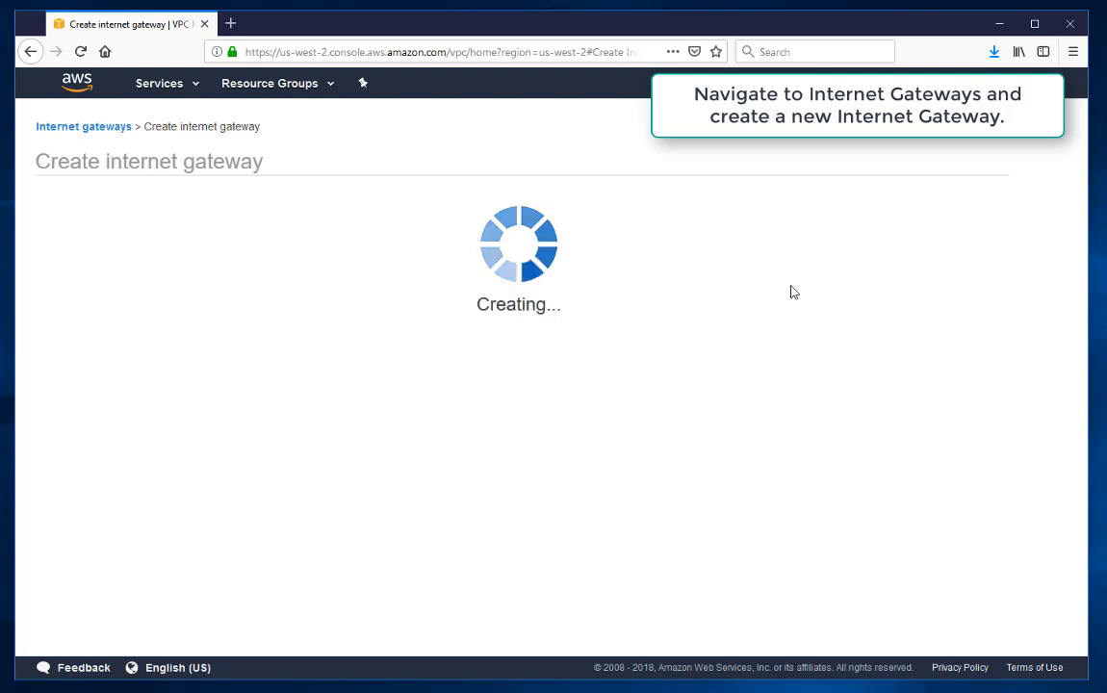
{"action": "left_click", "coordinate": [729, 301]}
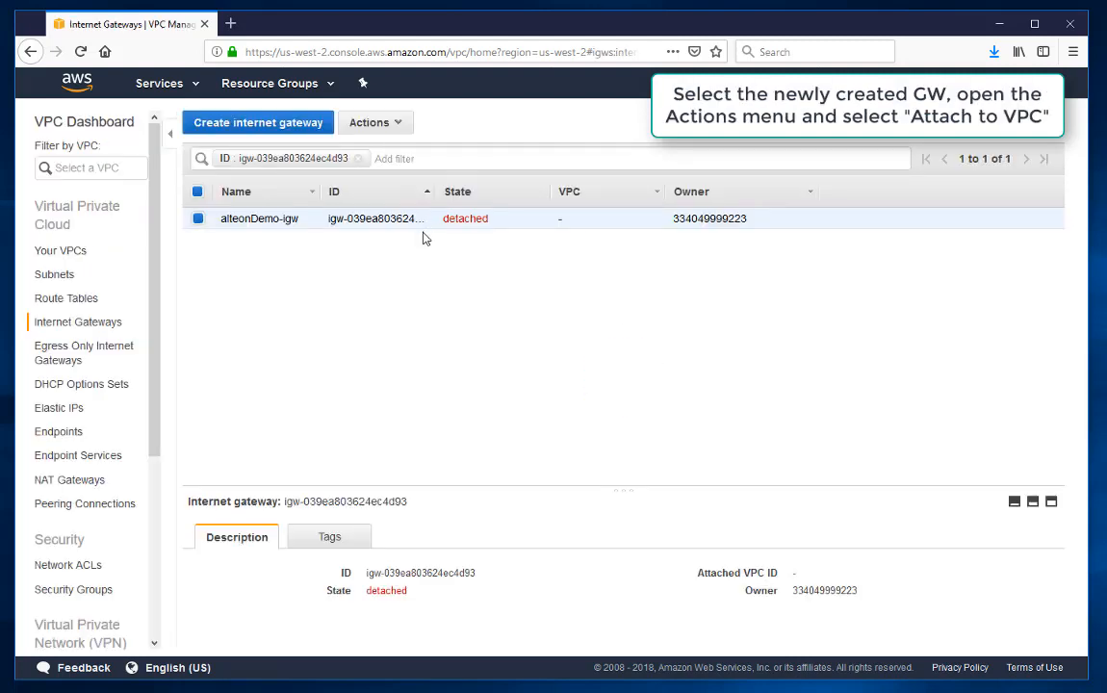
Attach alteonDemo-igw to alteonDemo-vpc.
{"action": "left_click", "coordinate": [382, 127]}
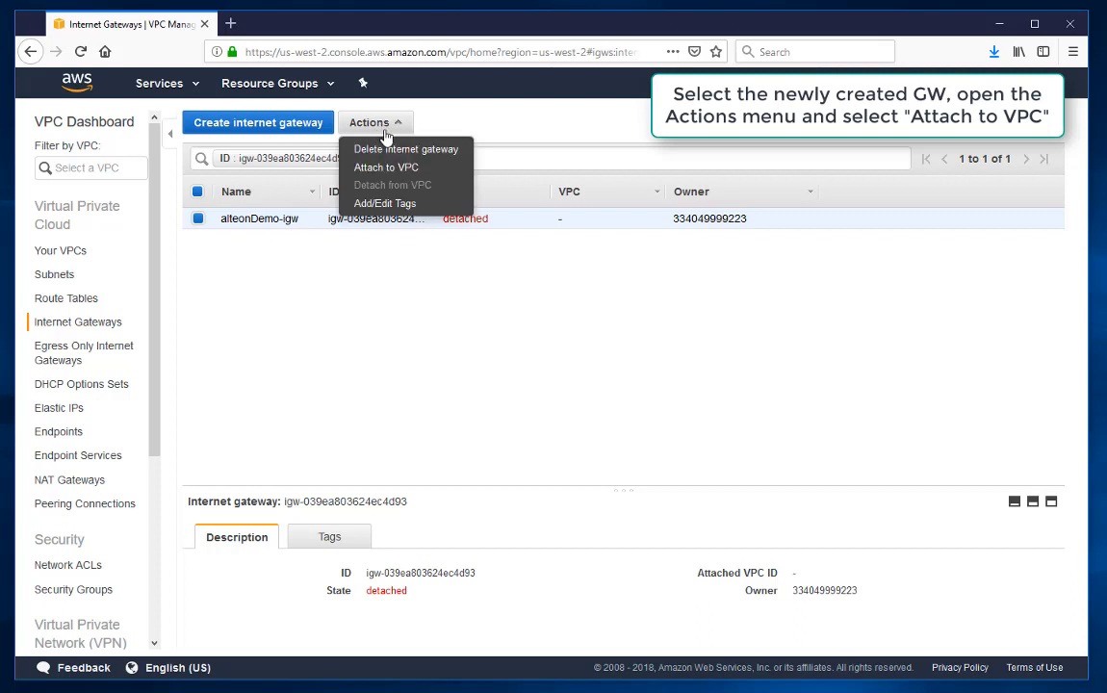
{"action": "left_click", "coordinate": [430, 168]}
{"action": "left_click", "coordinate": [604, 231]}
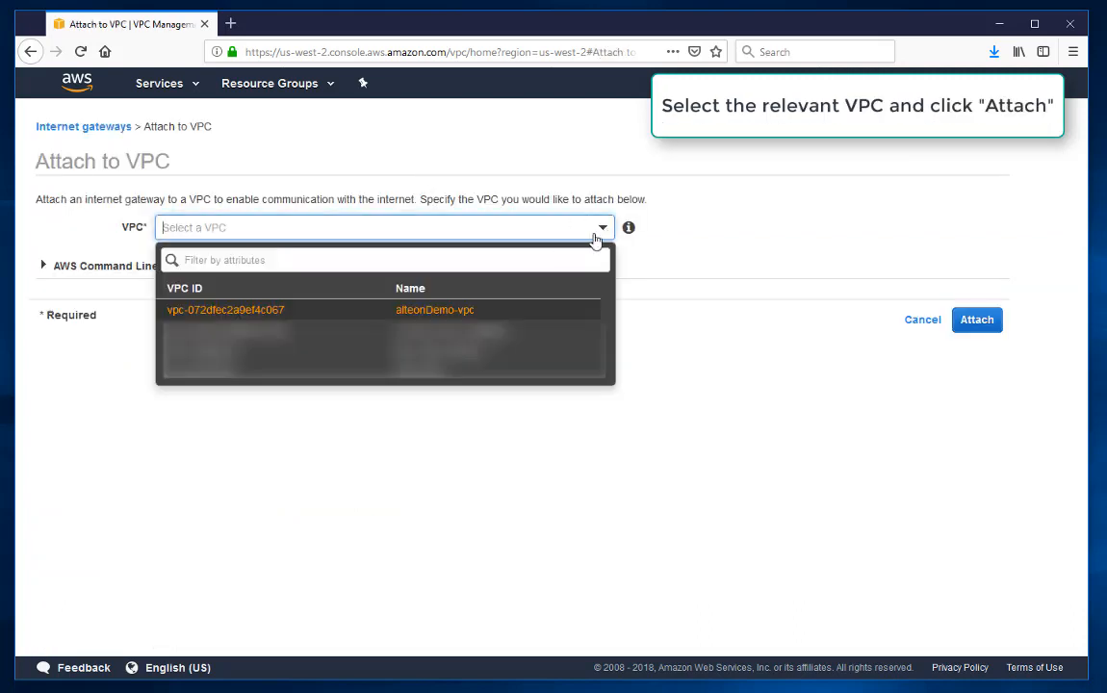
{"action": "left_click", "coordinate": [496, 311]}
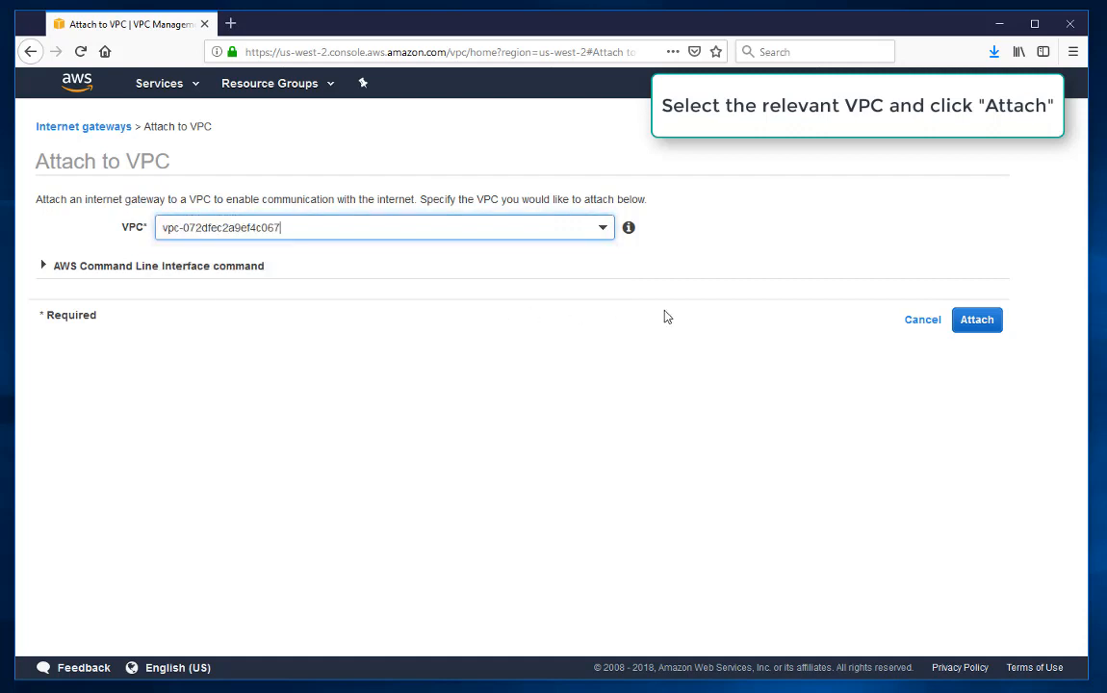
{"action": "left_click", "coordinate": [974, 322]}
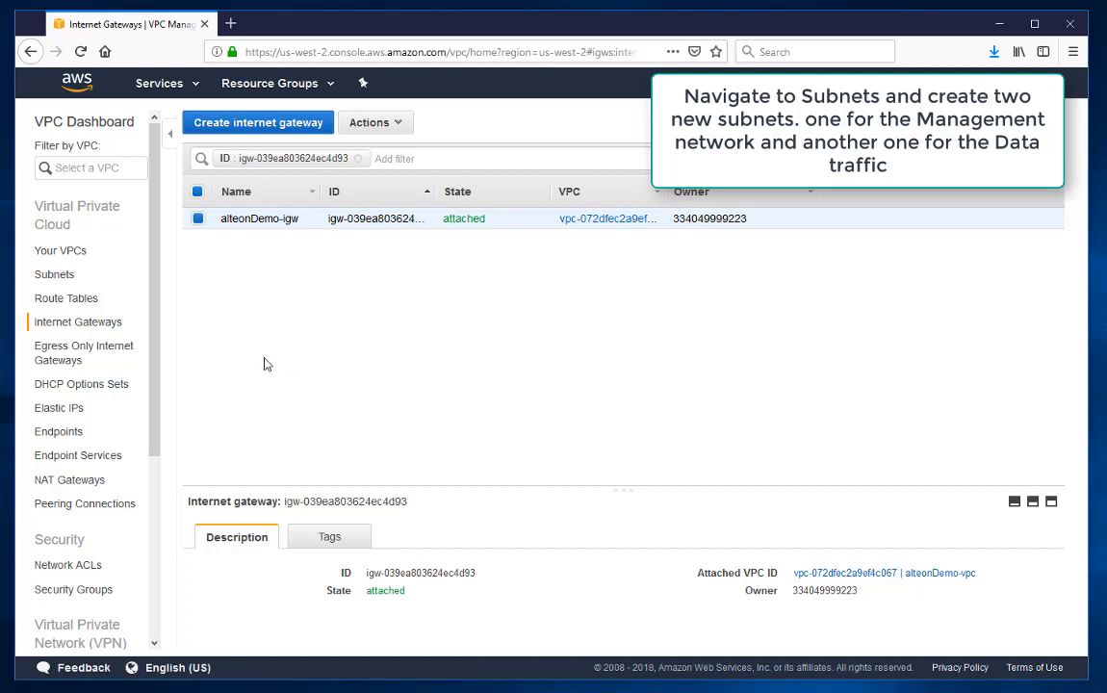
Add subnet alteonDemo-mgmt-subnet with CIDR 10.0.1.0/24 to alteonDemo-vpc.
{"action": "left_click", "coordinate": [75, 276]}
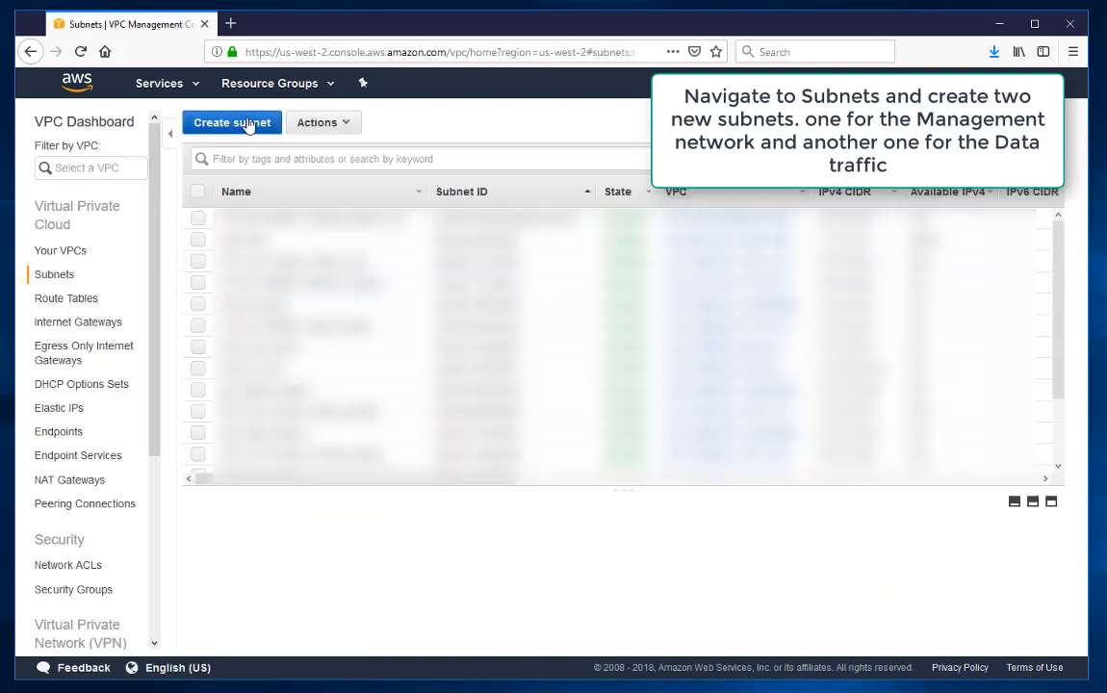
{"action": "left_click", "coordinate": [249, 126]}
{"action": "left_click", "coordinate": [342, 250]}
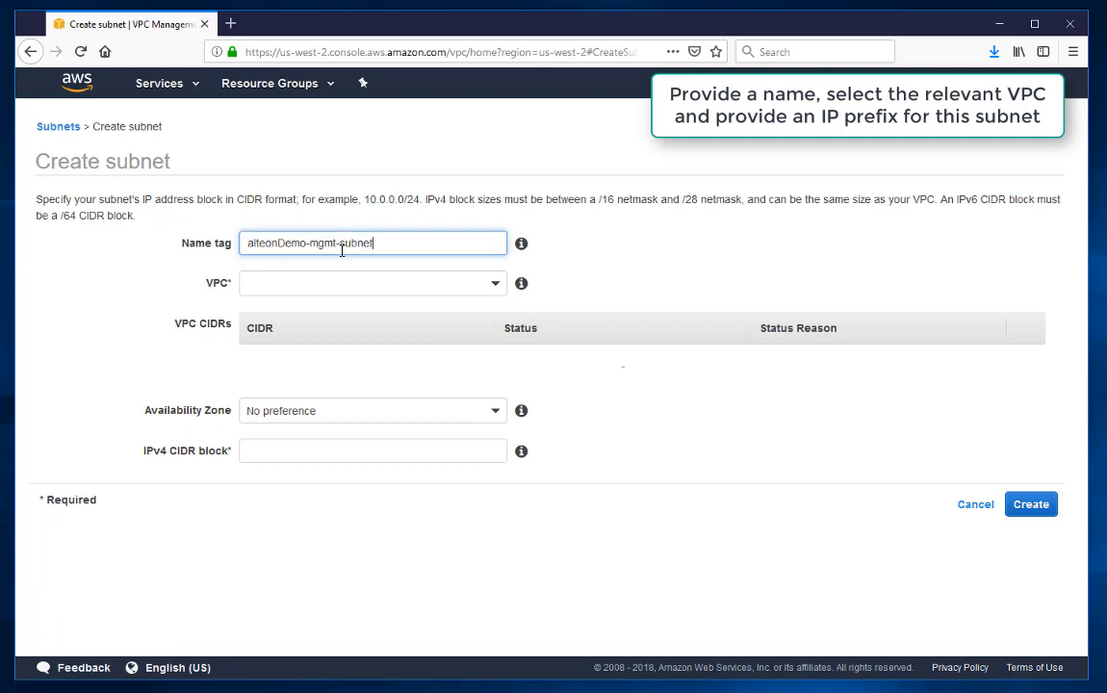
{"action": "left_click", "coordinate": [497, 286]}
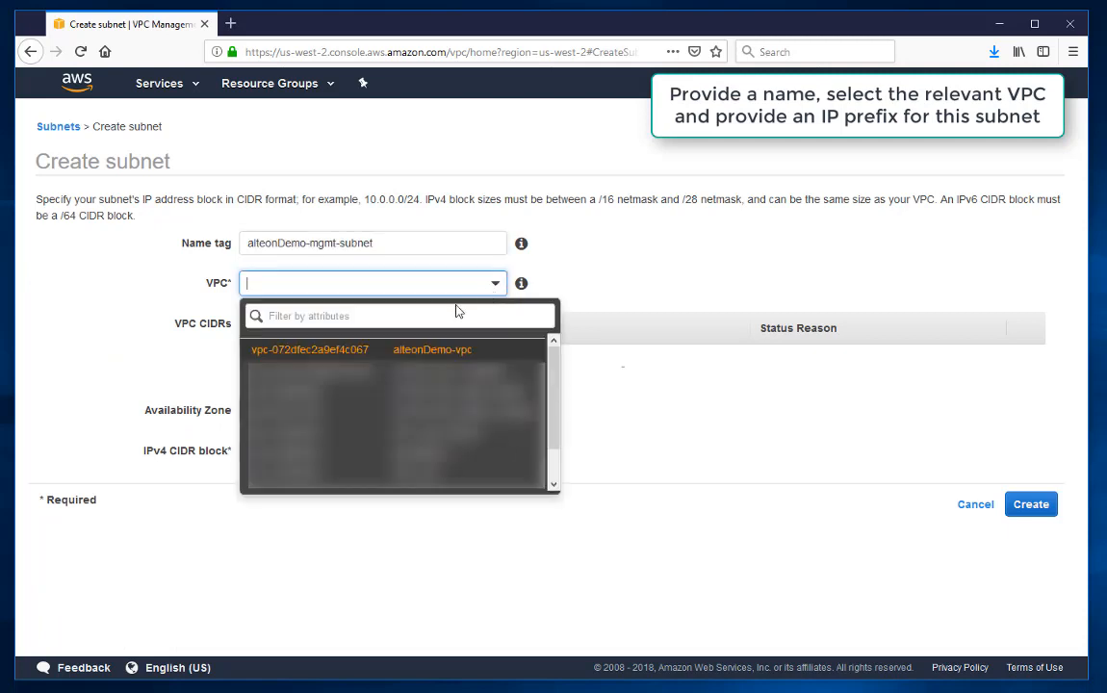
{"action": "left_click", "coordinate": [440, 355]}
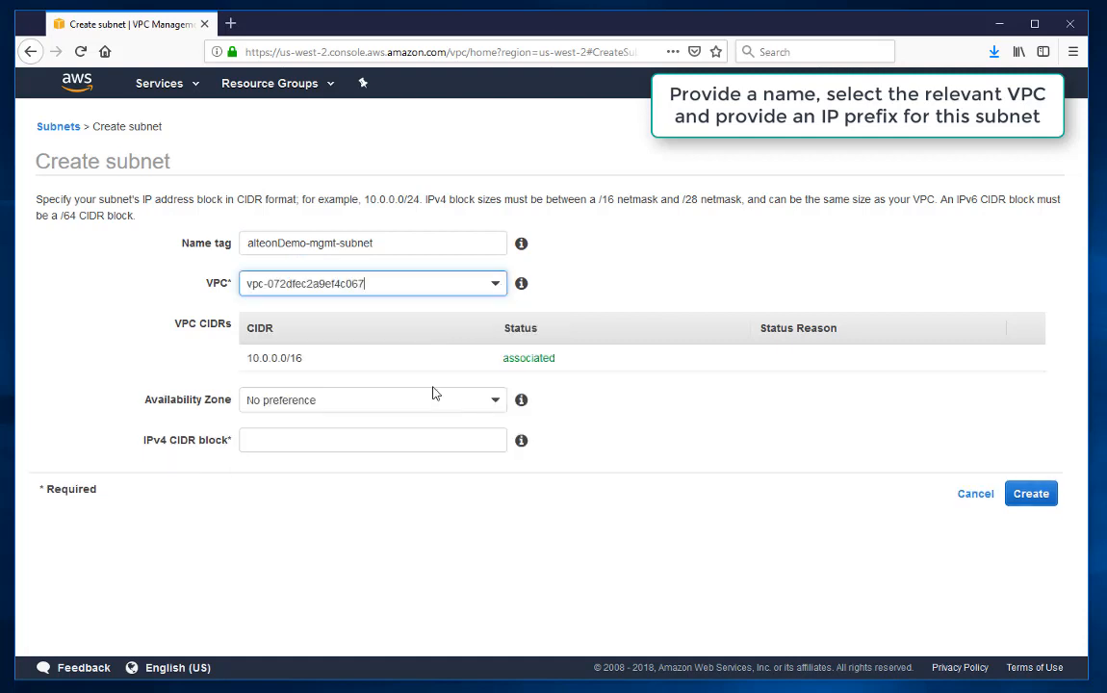
{"action": "left_click", "coordinate": [448, 442]}
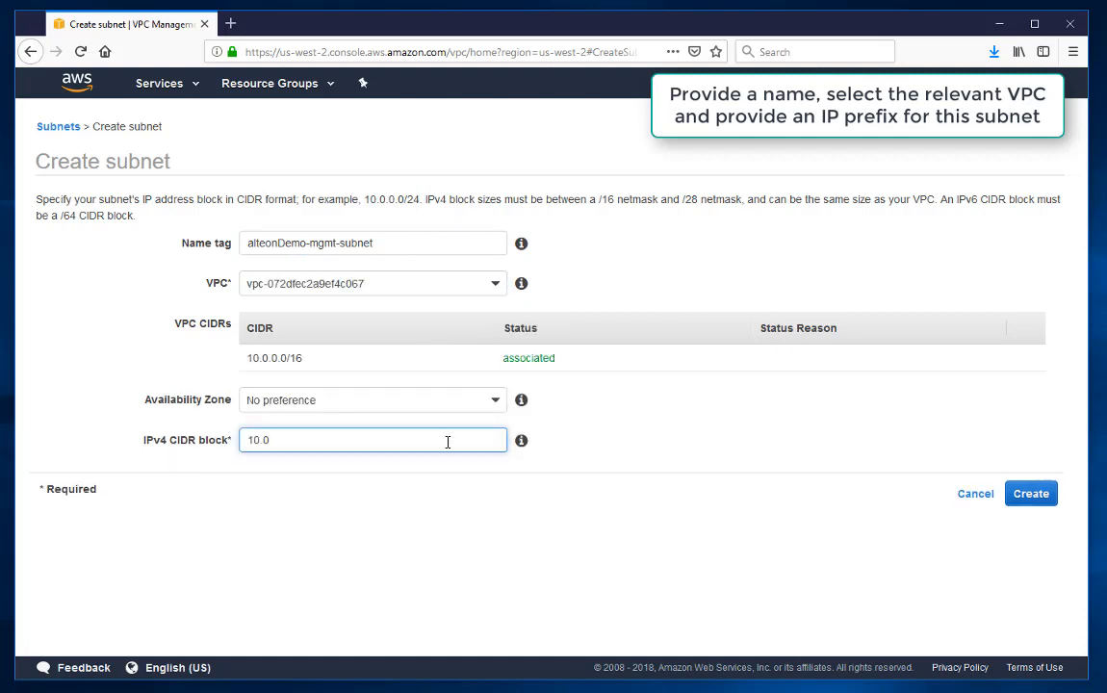
{"action": "left_click", "coordinate": [1054, 497]}
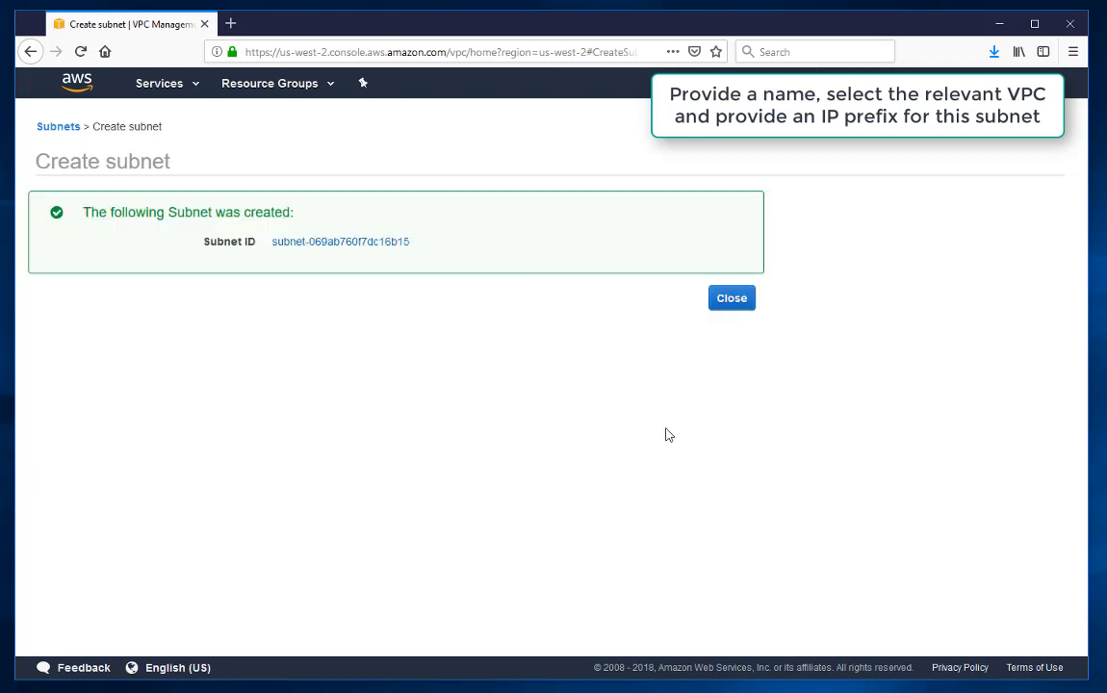
{"action": "left_click", "coordinate": [720, 304]}
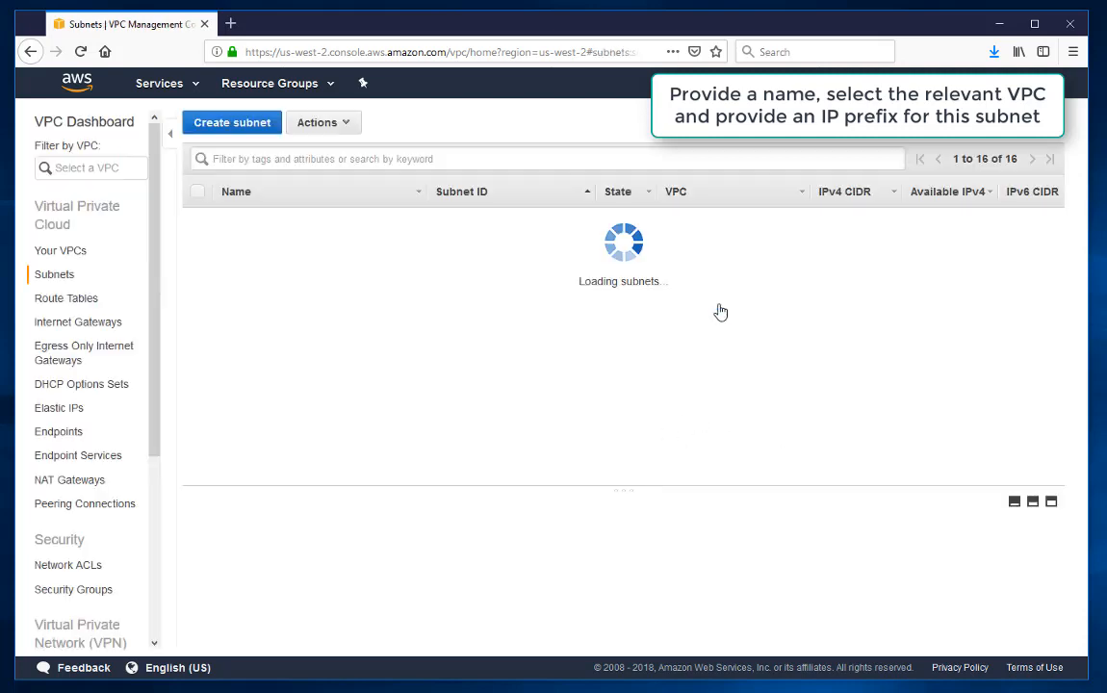
Add subnet alteonDemo-data-subnet with CIDR 10.0.2.0/24 to alteonDemo-vpc.
{"action": "left_click", "coordinate": [232, 123]}
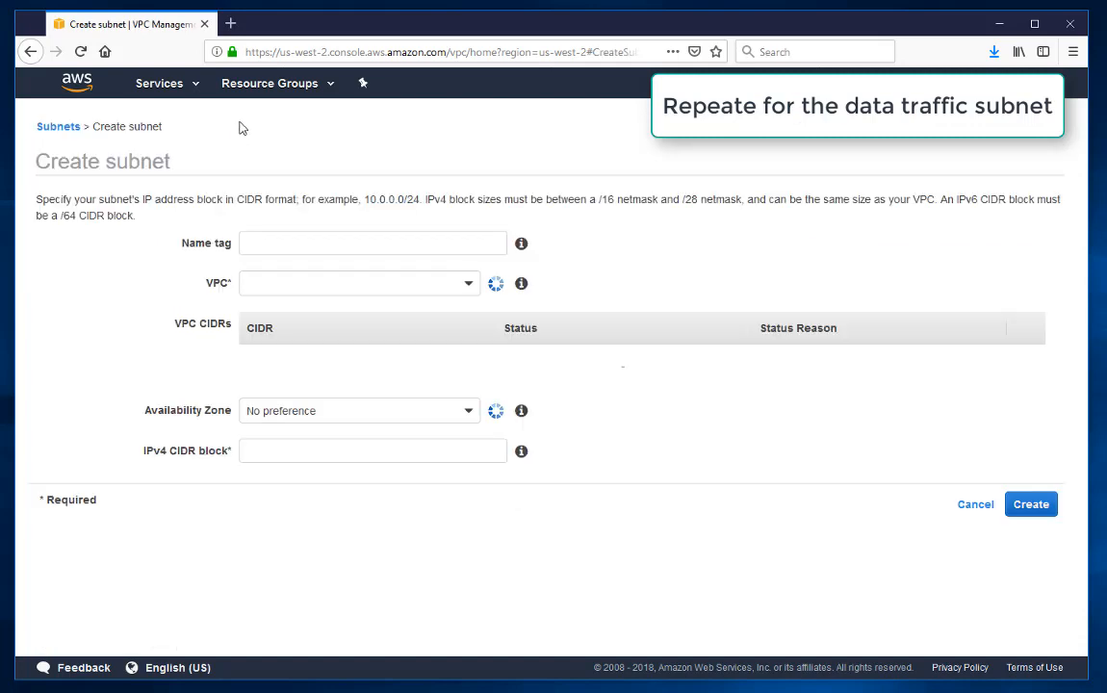
{"action": "left_click", "coordinate": [349, 241]}
{"action": "type", "text": "alteonDemo-data-subnet"}
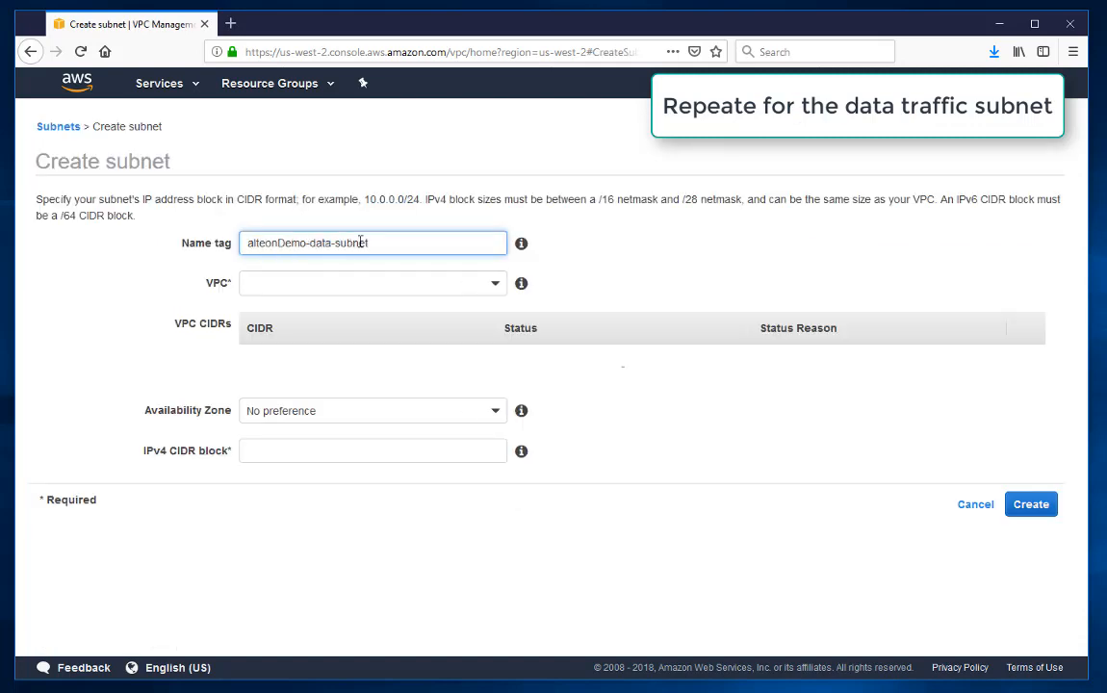
{"action": "left_click", "coordinate": [492, 285]}
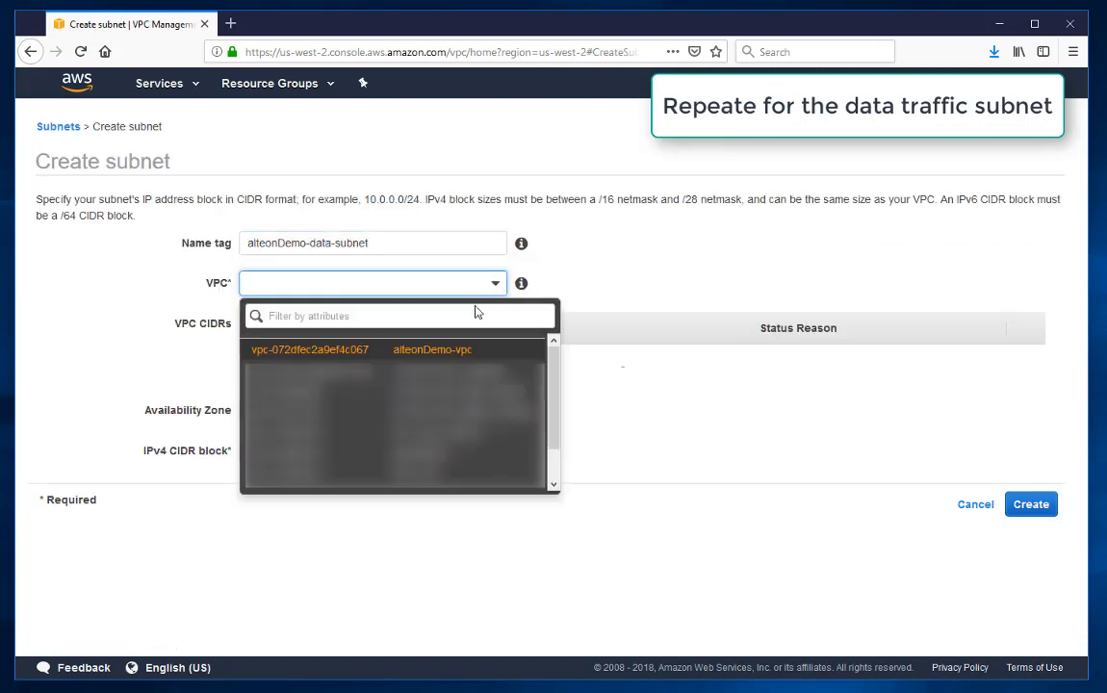
{"action": "left_click", "coordinate": [476, 348]}
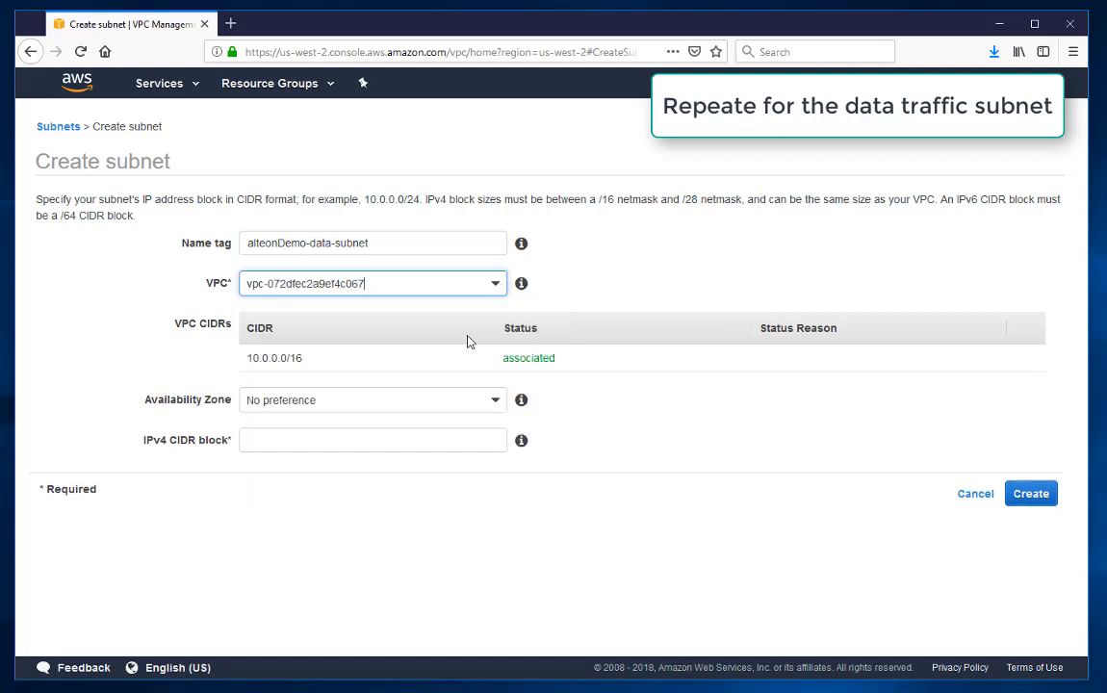
{"action": "left_click", "coordinate": [486, 439]}
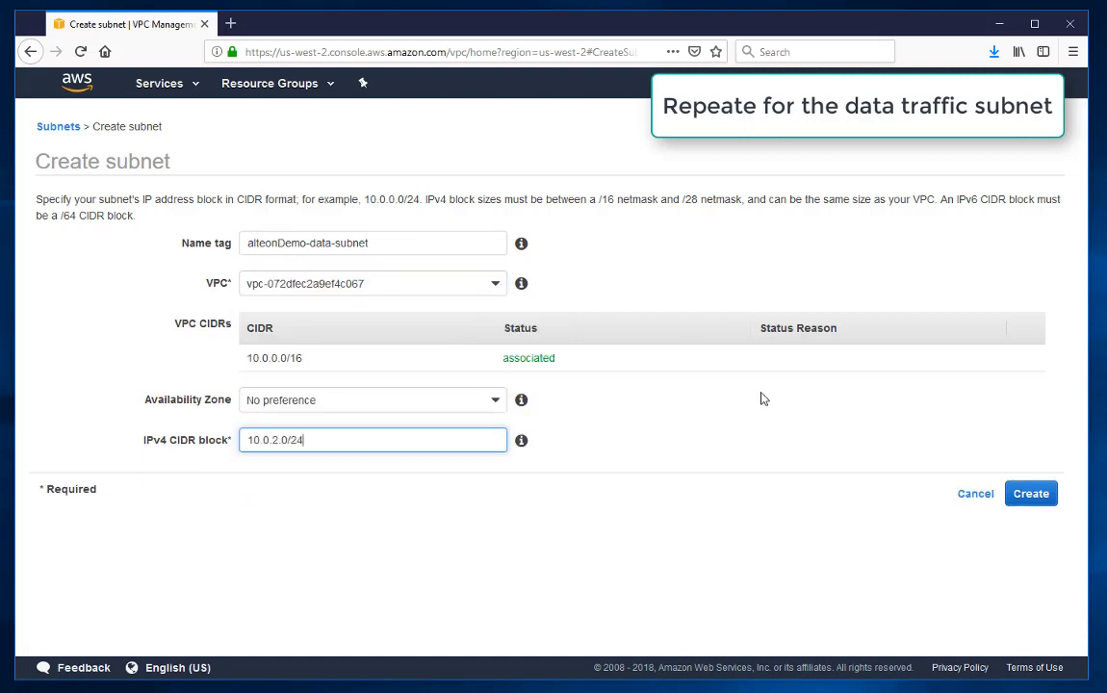
{"action": "left_click", "coordinate": [1031, 493]}
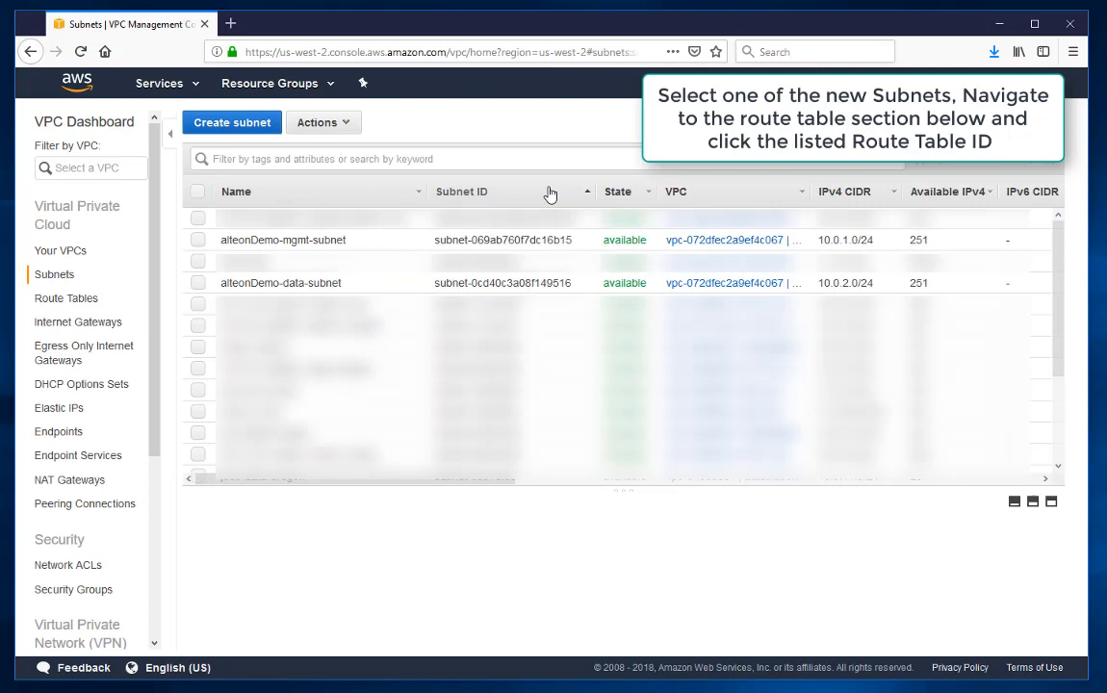
{"action": "left_click", "coordinate": [563, 162]}
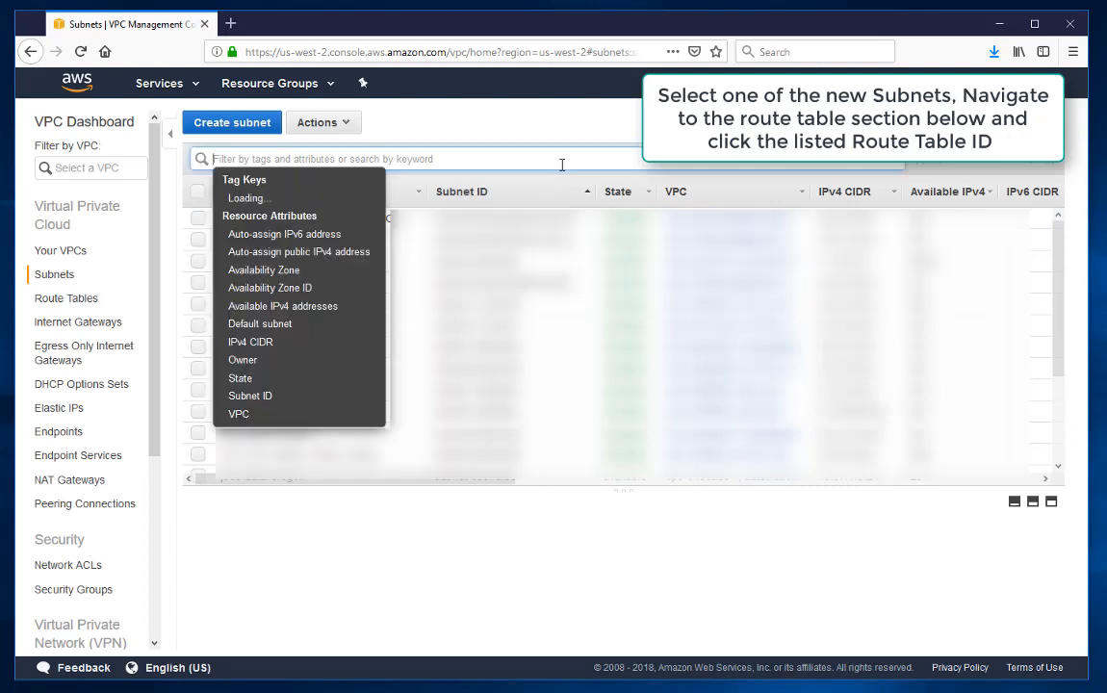
Filter subnets by 'alteonDemo' and show alteonDemo-mgmt-subnet's route table.
{"action": "type", "text": "alteonDemo"}
{"action": "key", "text": "Return"}
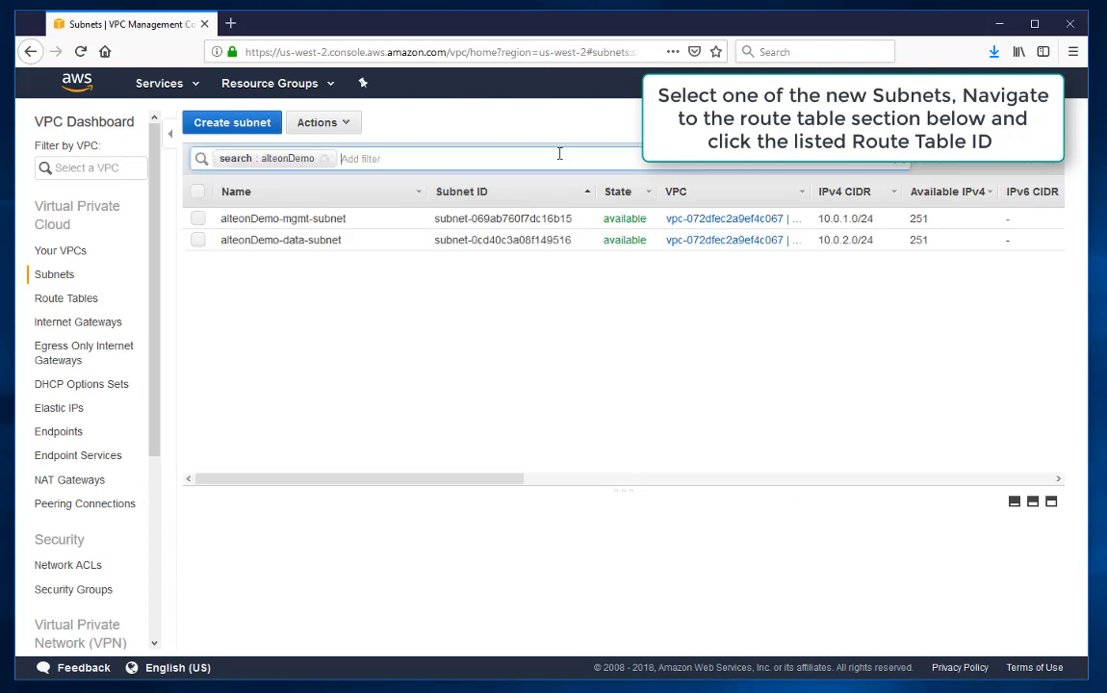
{"action": "left_click", "coordinate": [307, 218]}
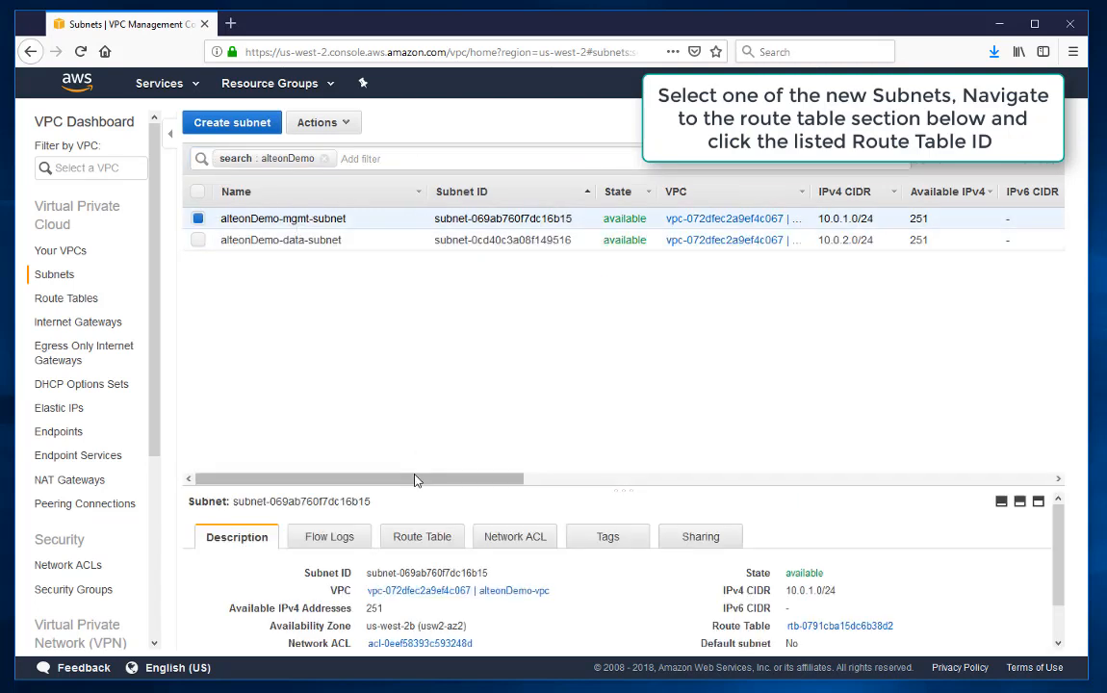
{"action": "left_click", "coordinate": [421, 540]}
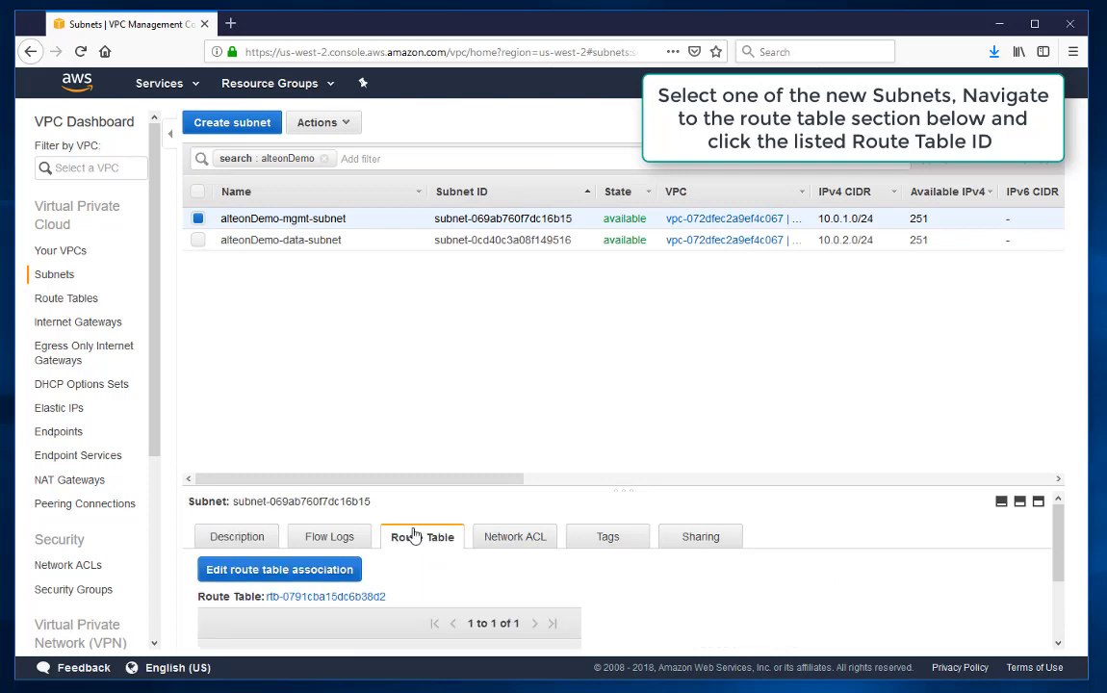
In route table rtb-0791cba15dc6b38d2, route 0.0.0.0/0 to internet gateway alteonDemo-igw.
{"action": "left_click", "coordinate": [383, 599]}
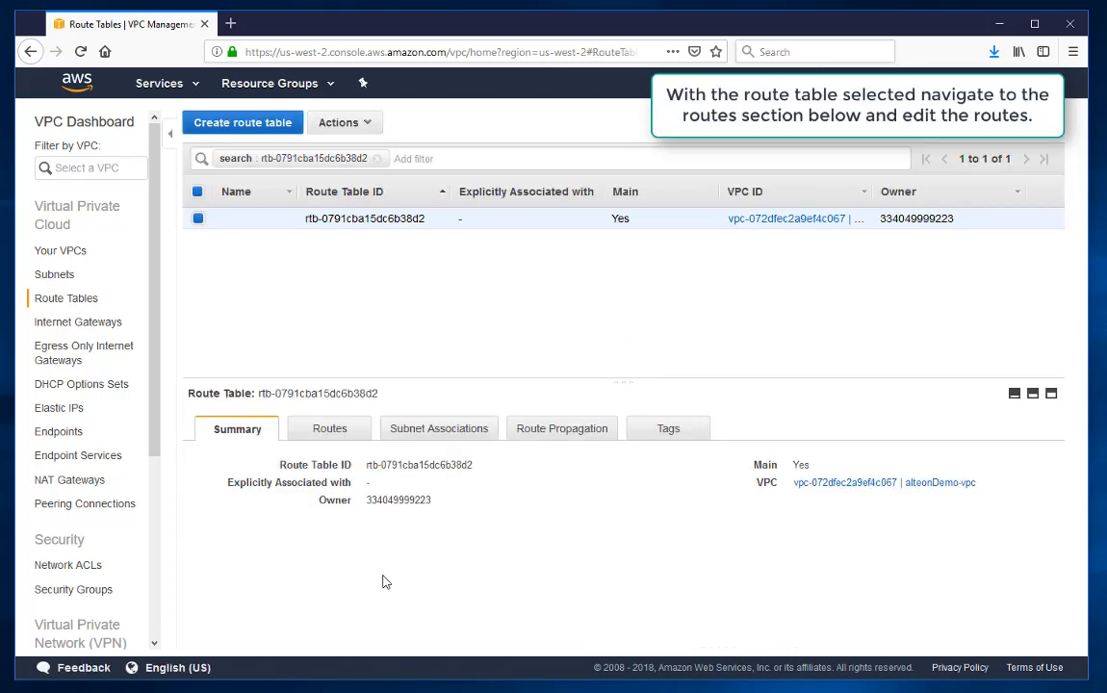
{"action": "left_click", "coordinate": [357, 436]}
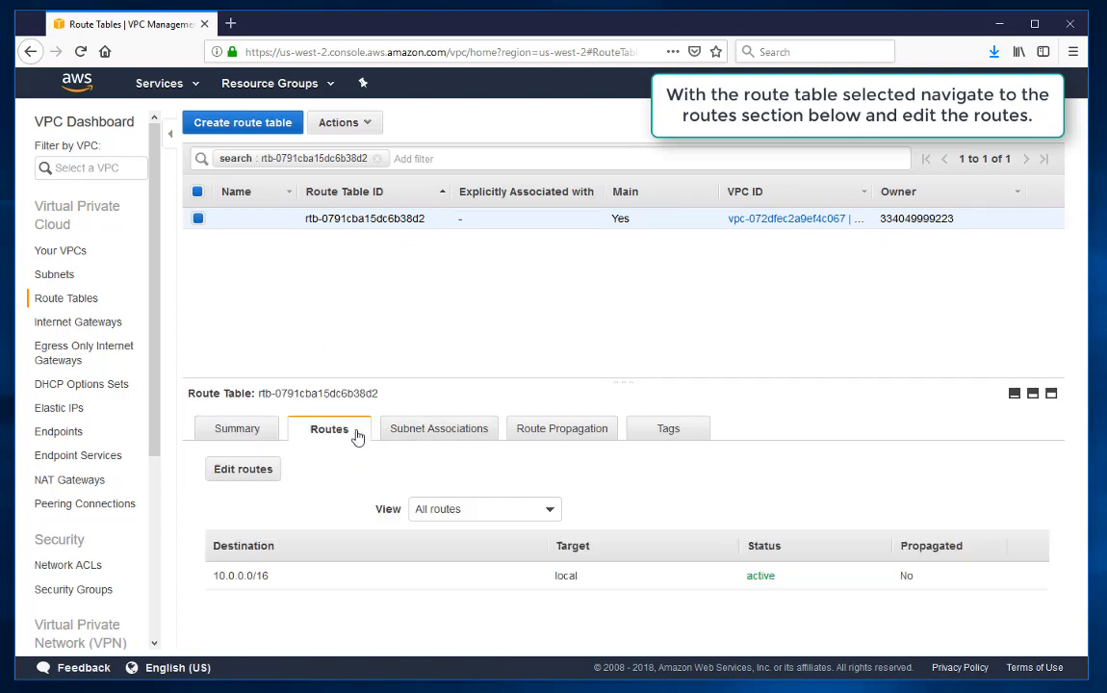
{"action": "left_click", "coordinate": [244, 469]}
{"action": "left_click", "coordinate": [69, 278]}
{"action": "left_click", "coordinate": [170, 275]}
{"action": "type", "text": "0.0"}
{"action": "left_click", "coordinate": [147, 308]}
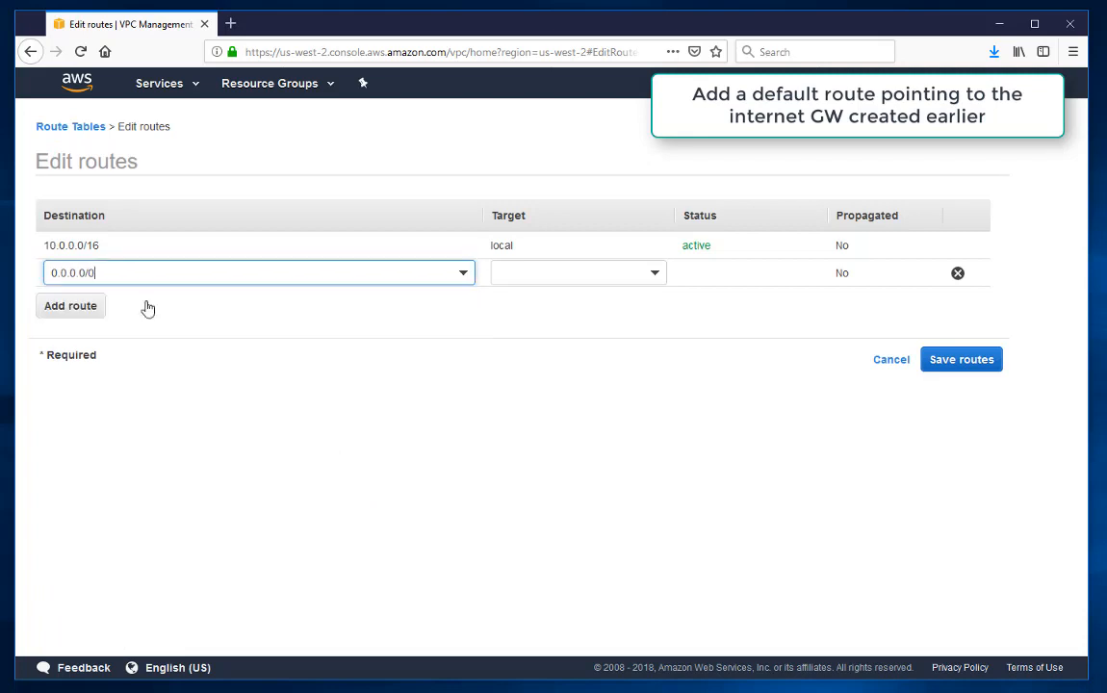
{"action": "left_click", "coordinate": [653, 276]}
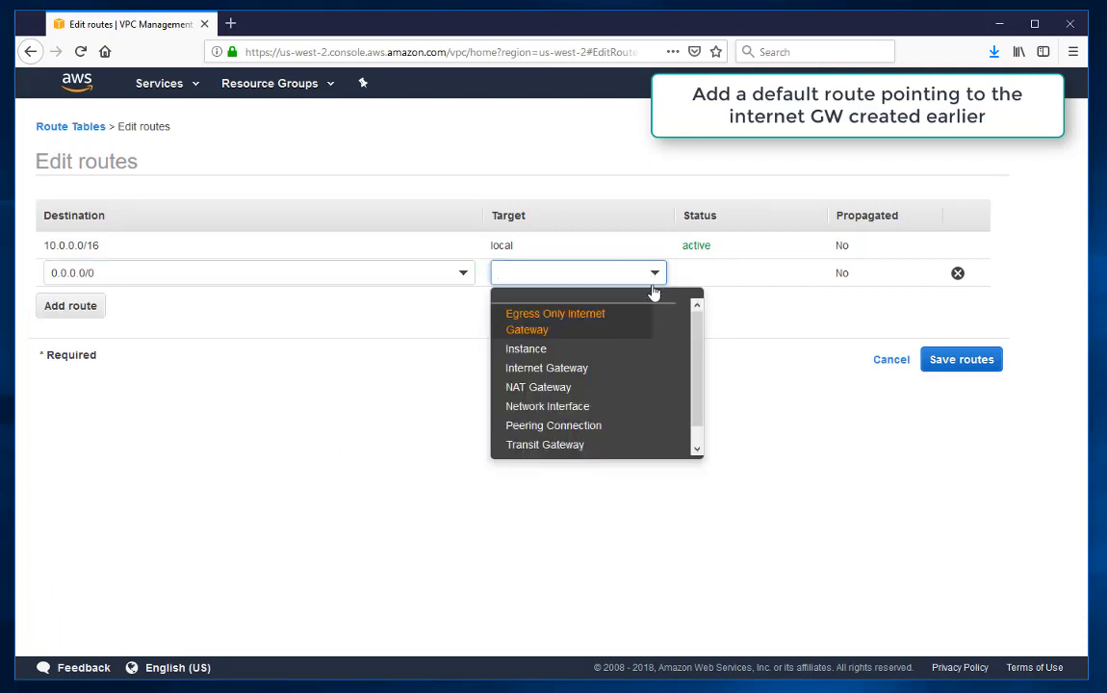
{"action": "left_click", "coordinate": [557, 370]}
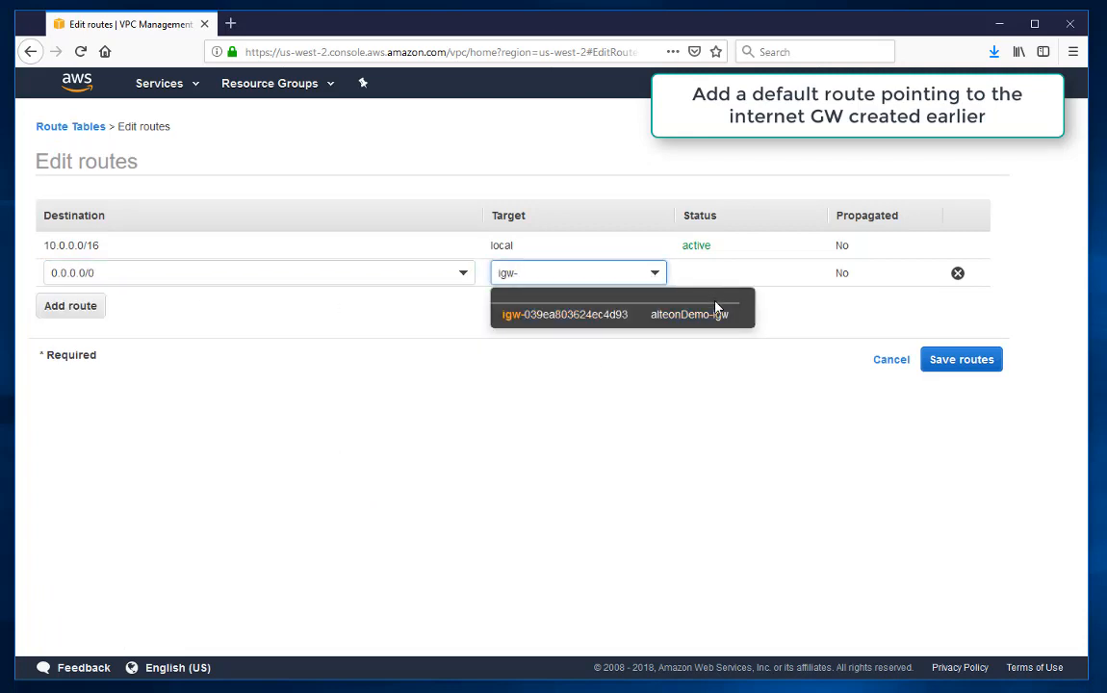
{"action": "left_click", "coordinate": [711, 318]}
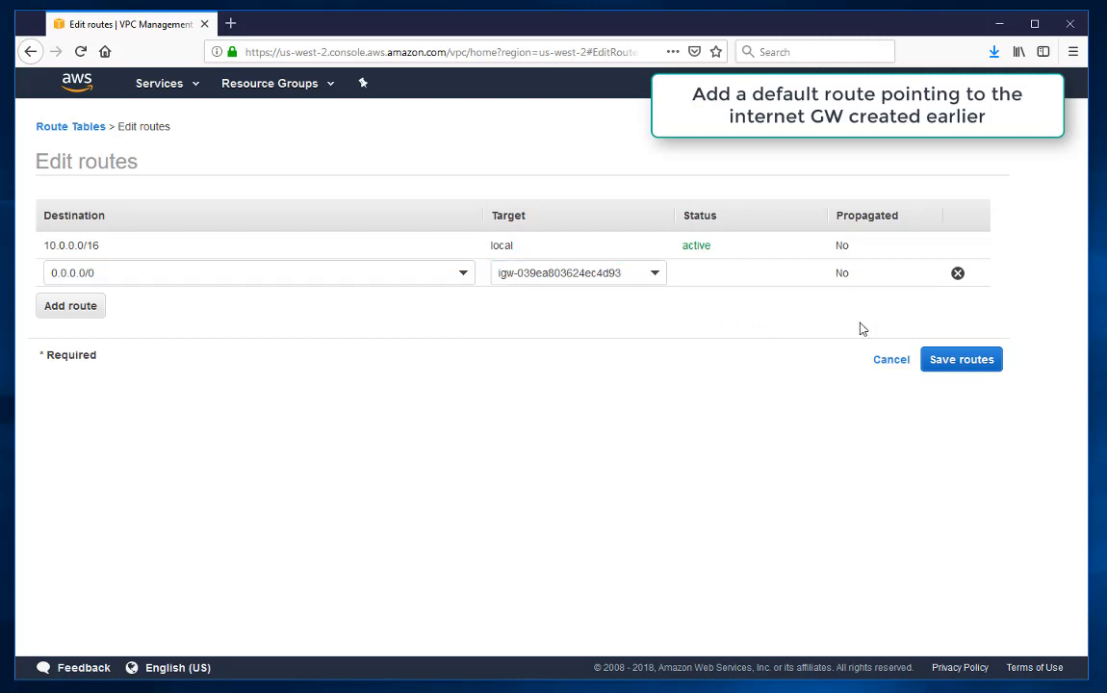
{"action": "left_click", "coordinate": [961, 361]}
Tag the route table Name = alteonDemo-route, then search AWS services for 'ec2'.
{"action": "left_click", "coordinate": [741, 255]}
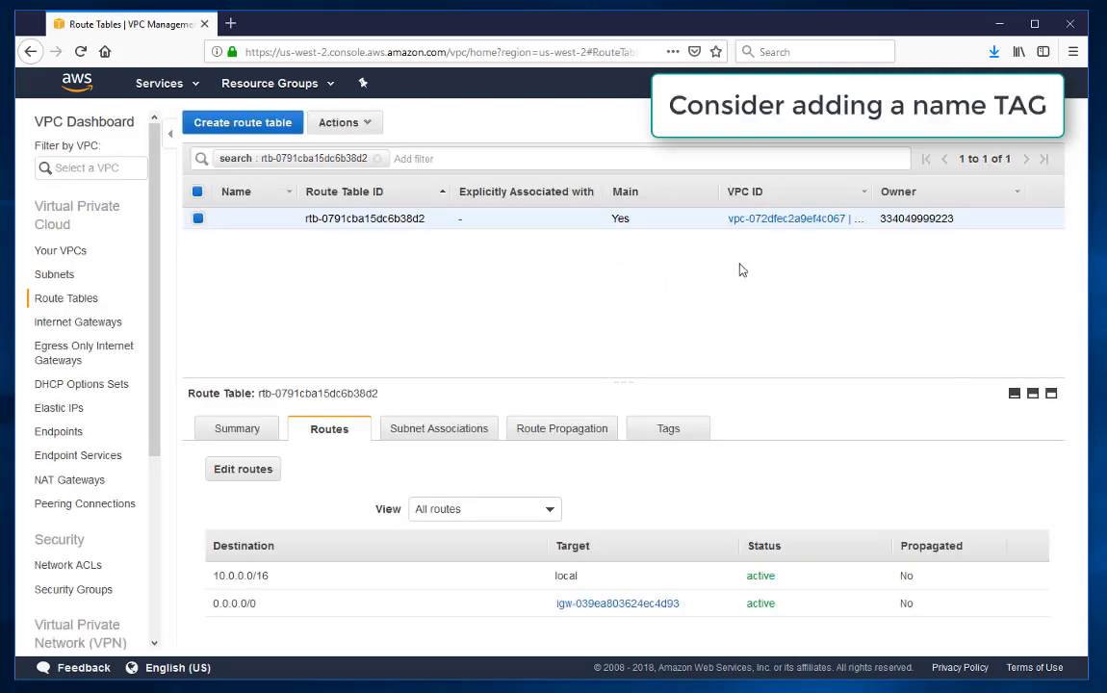
{"action": "left_click", "coordinate": [671, 434]}
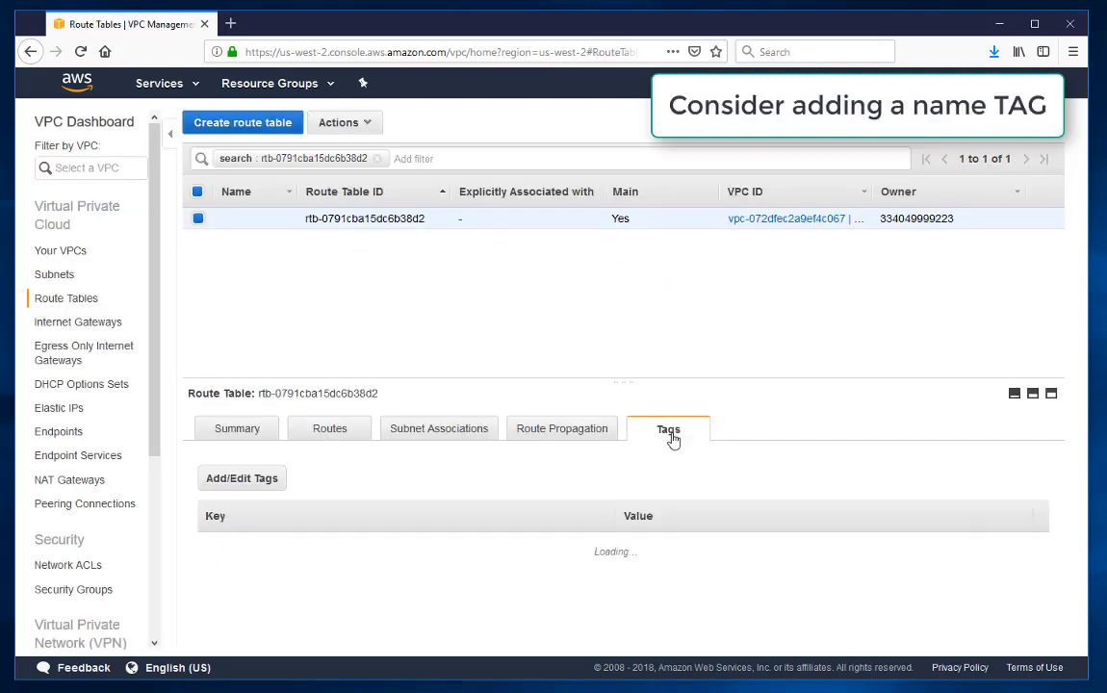
{"action": "left_click", "coordinate": [241, 478]}
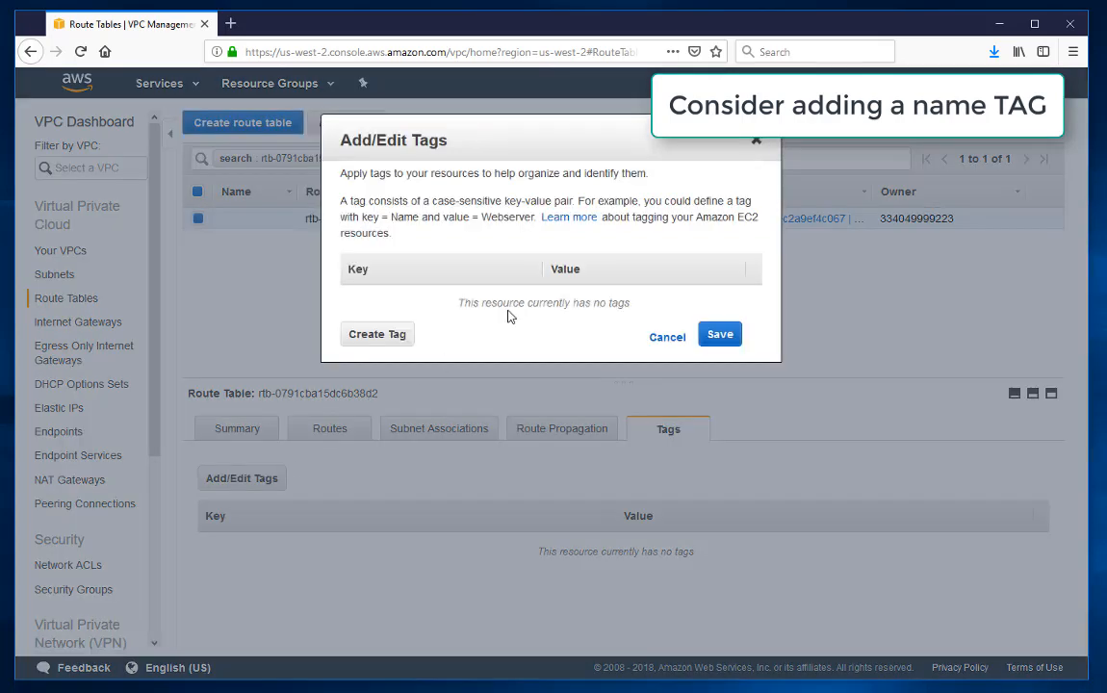
{"action": "left_click", "coordinate": [396, 335]}
{"action": "type", "text": "Name"}
{"action": "left_click", "coordinate": [566, 300]}
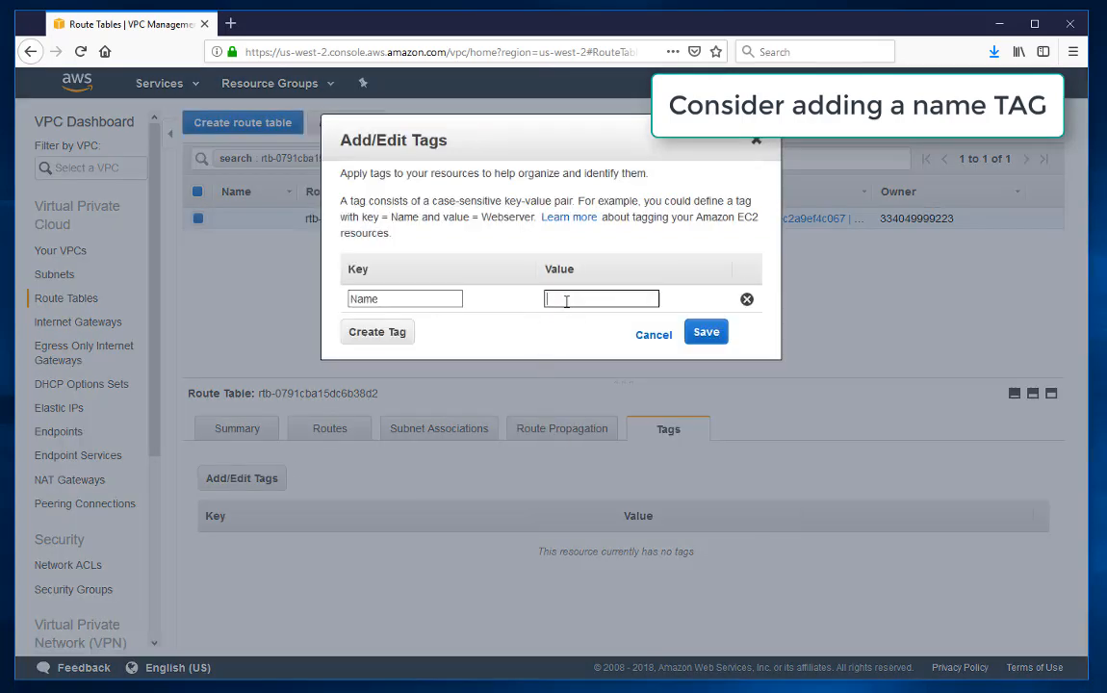
{"action": "type", "text": "alteonDemo-route"}
{"action": "left_click", "coordinate": [717, 337]}
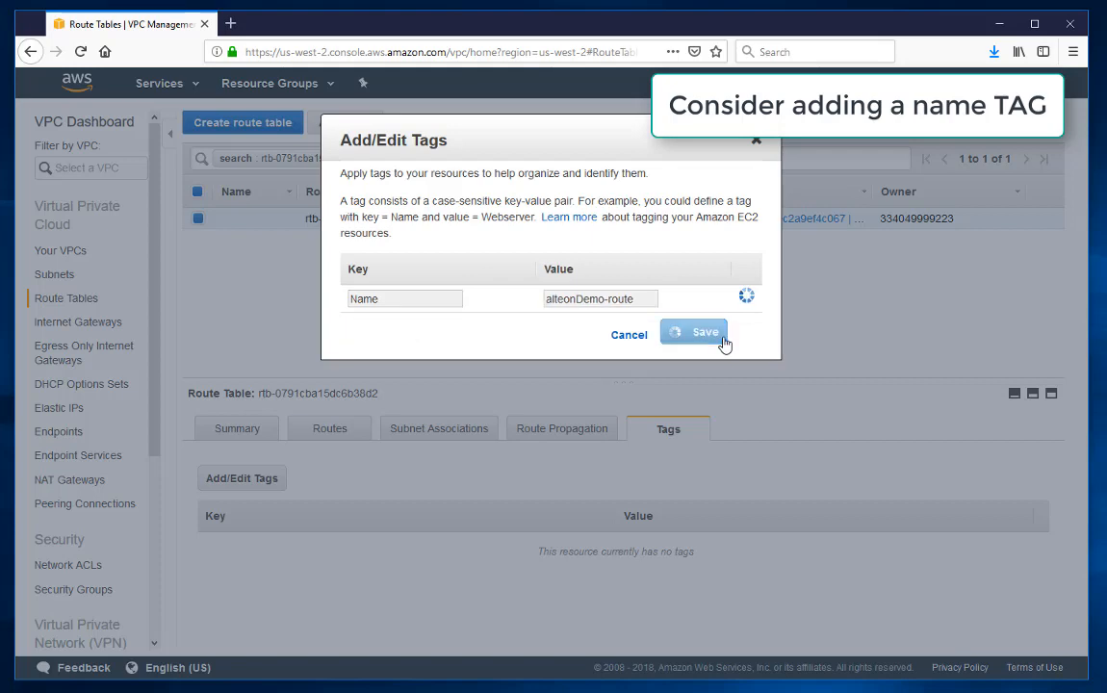
{"action": "left_click", "coordinate": [154, 84]}
{"action": "type", "text": "ec2"}
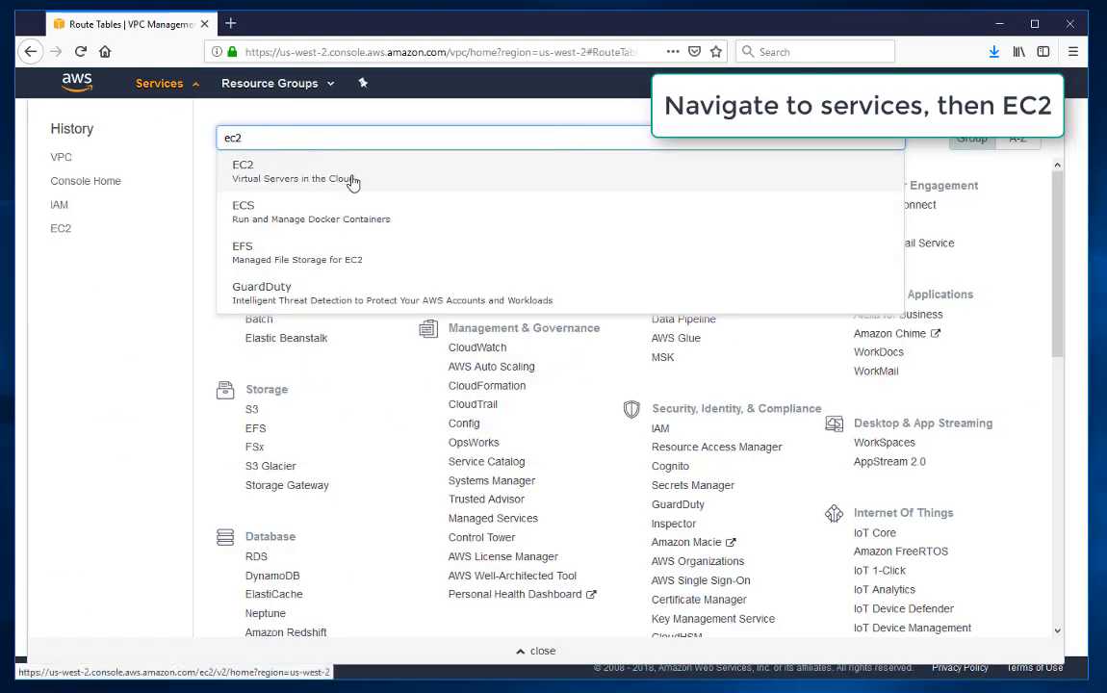
In EC2, create the alteonDemoPKI key pair and save its .pem file.
{"action": "left_click", "coordinate": [353, 179]}
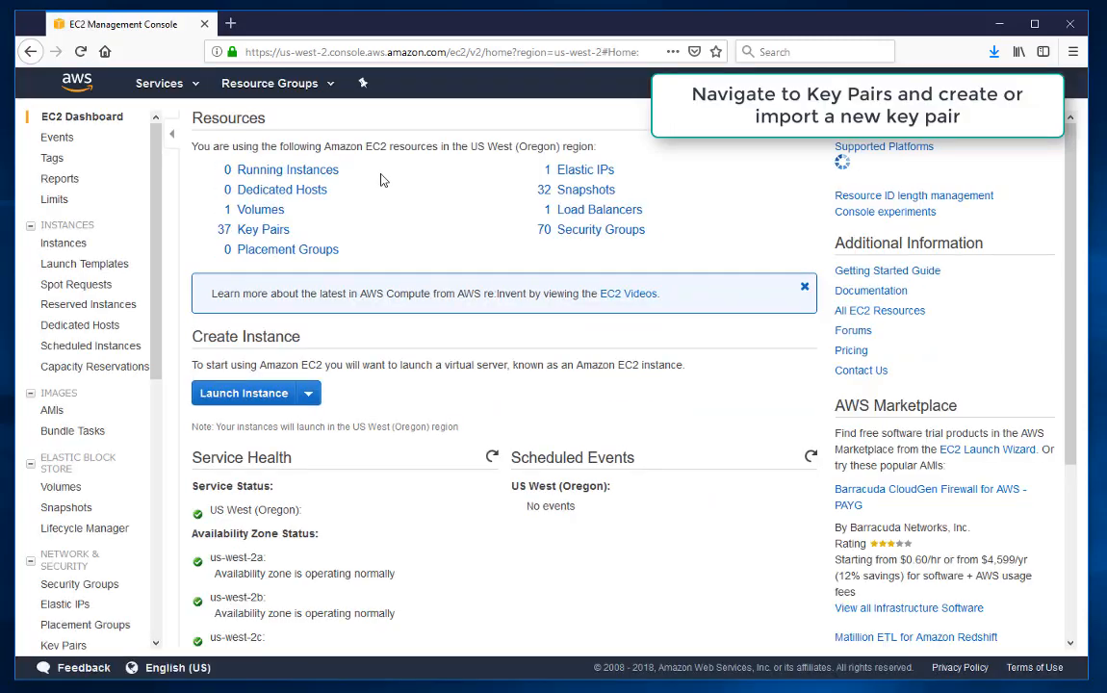
{"action": "left_click", "coordinate": [268, 231]}
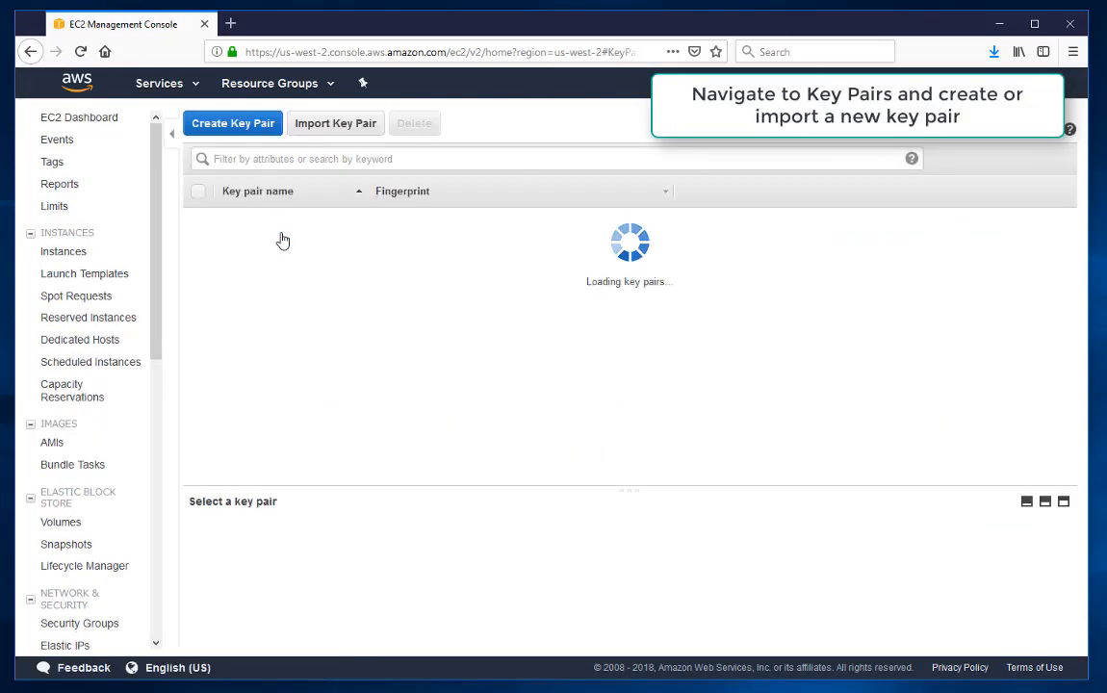
{"action": "left_click", "coordinate": [246, 128]}
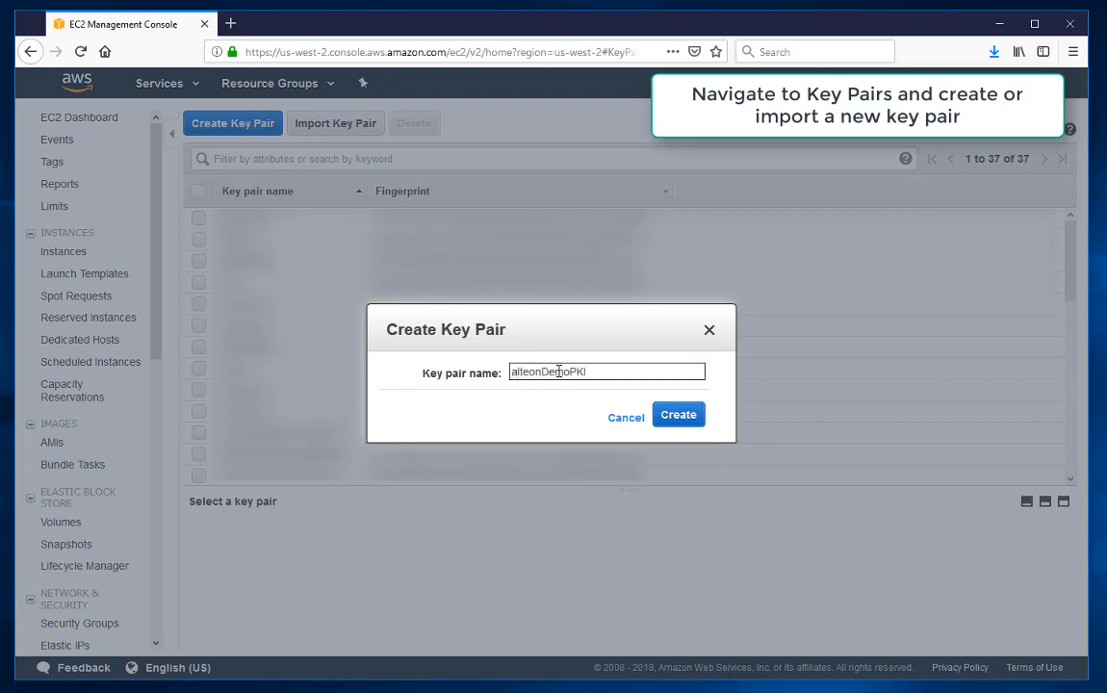
{"action": "type", "text": "alteonDemoPKI"}
{"action": "left_click", "coordinate": [679, 415]}
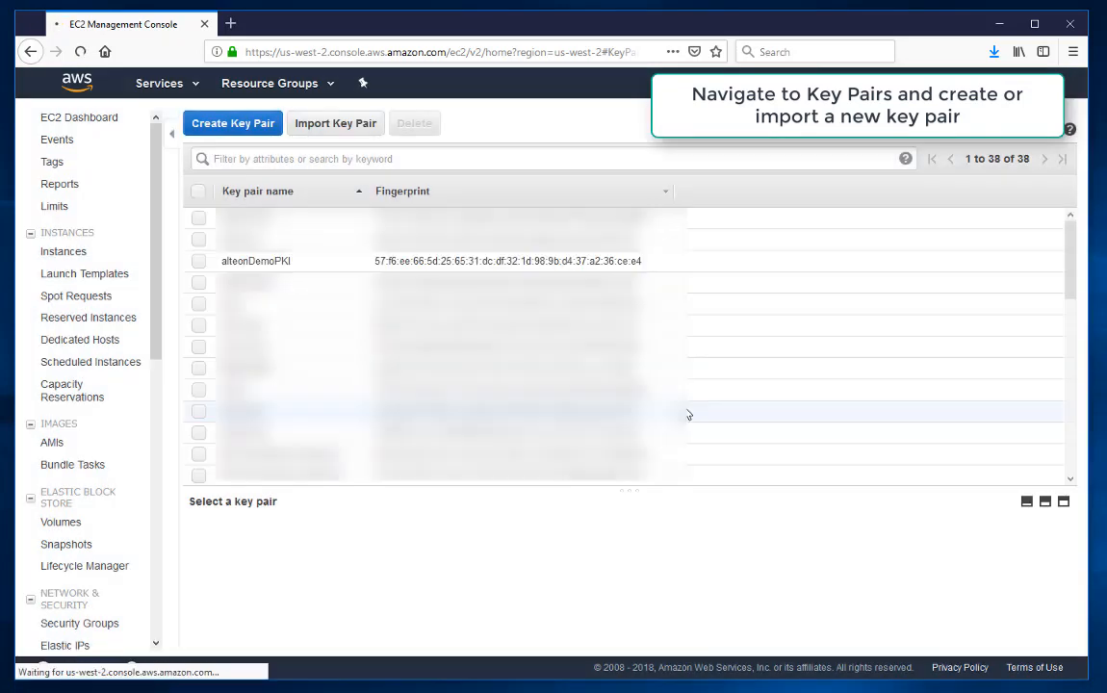
{"action": "left_click", "coordinate": [610, 437]}
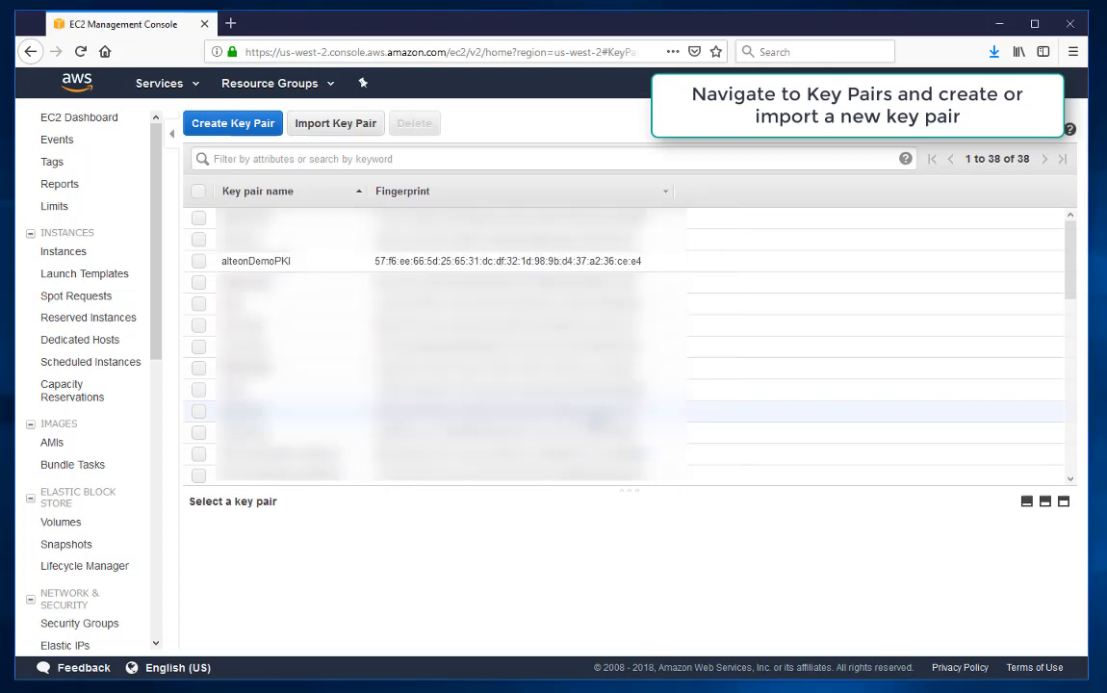
{"action": "left_click", "coordinate": [64, 251]}
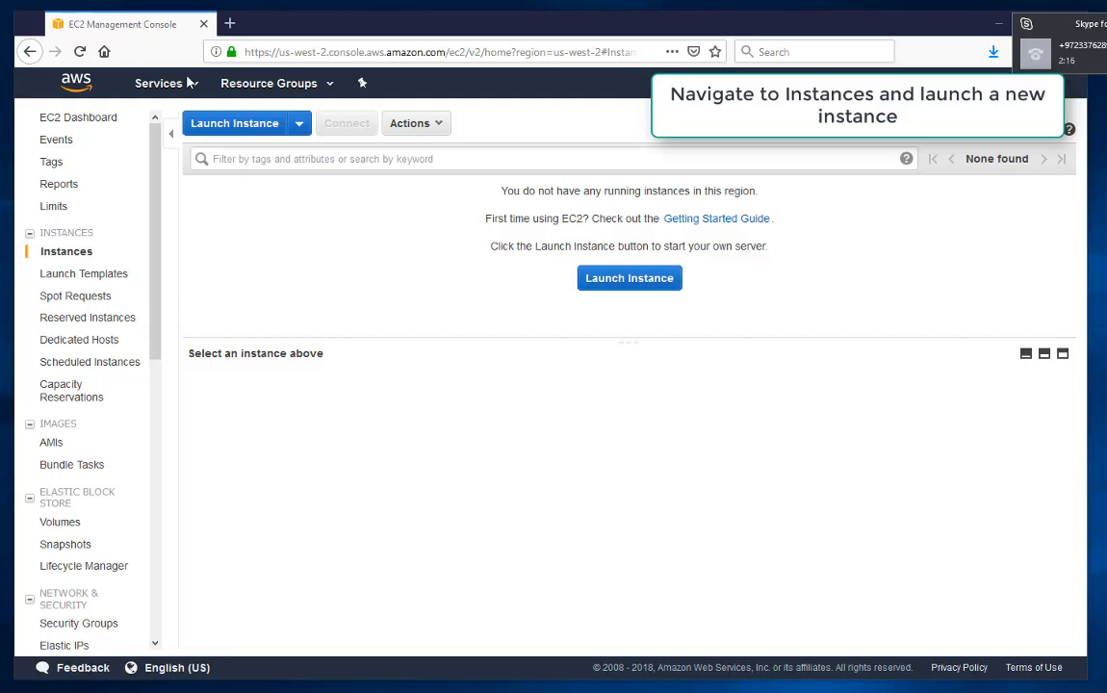
Search the AWS Marketplace for 'alteon', pick Radware Alteon VA (BYOL) and accept its pricing.
{"action": "left_click", "coordinate": [610, 279]}
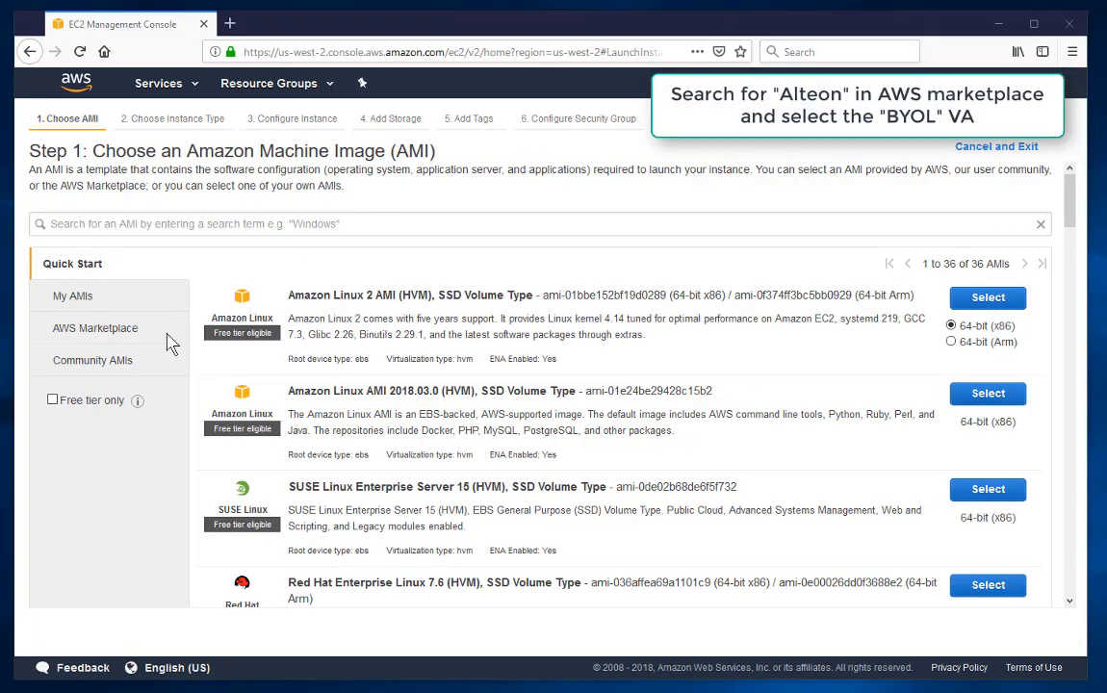
{"action": "left_click", "coordinate": [122, 332]}
{"action": "left_click", "coordinate": [242, 227]}
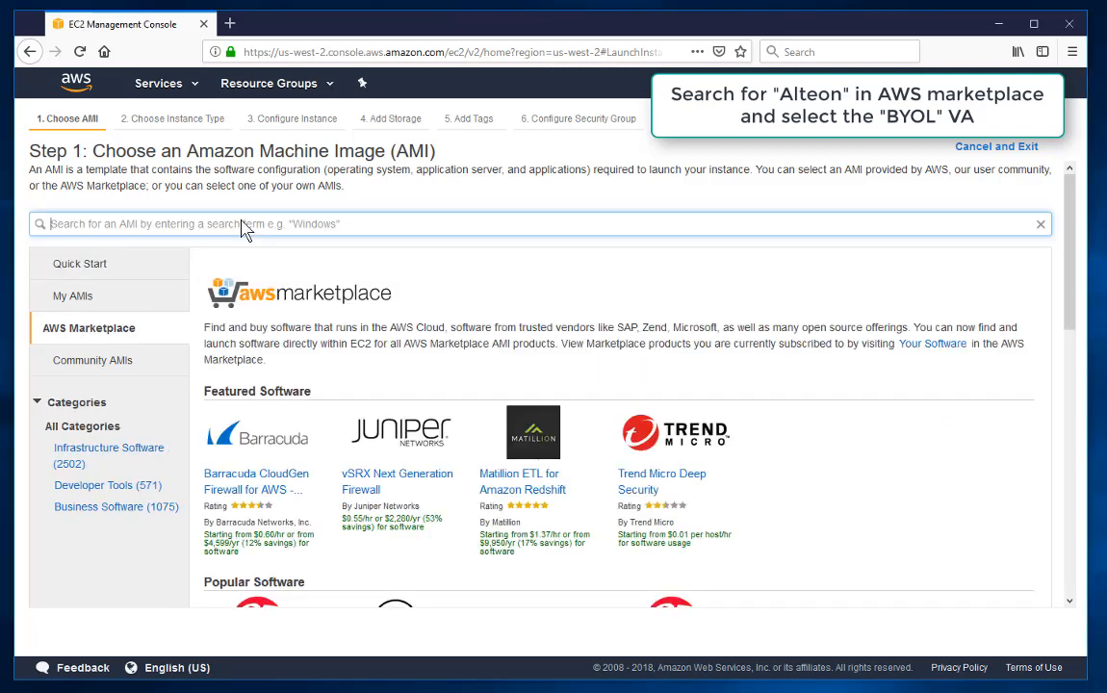
{"action": "type", "text": "alteon"}
{"action": "key", "text": "Return"}
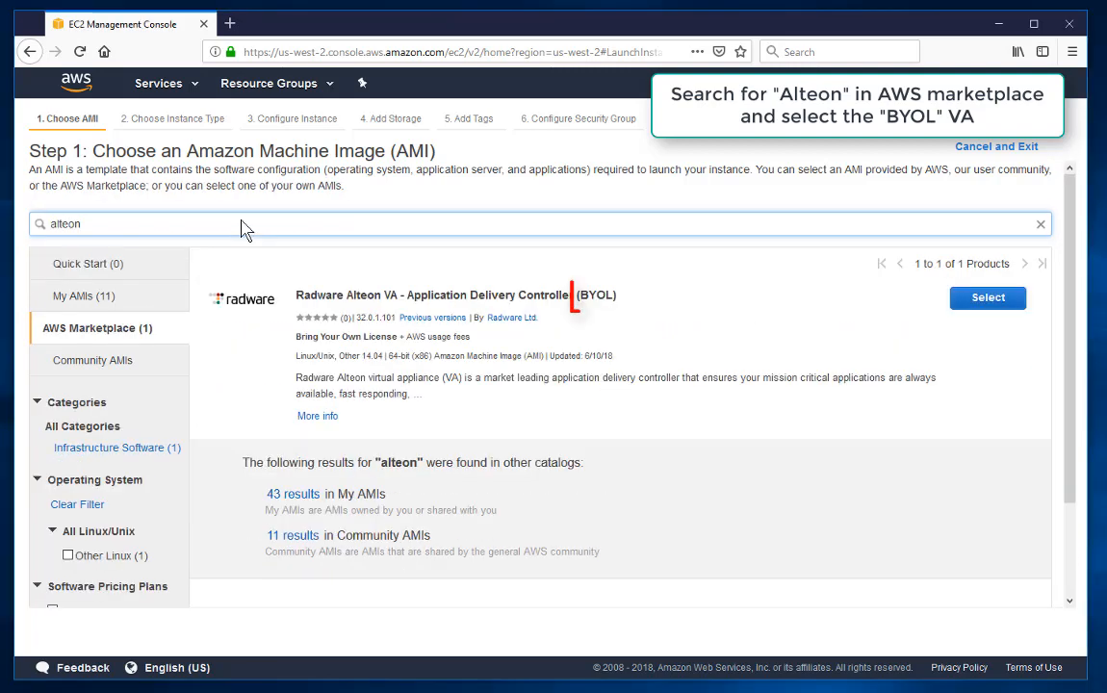
{"action": "left_click", "coordinate": [959, 307]}
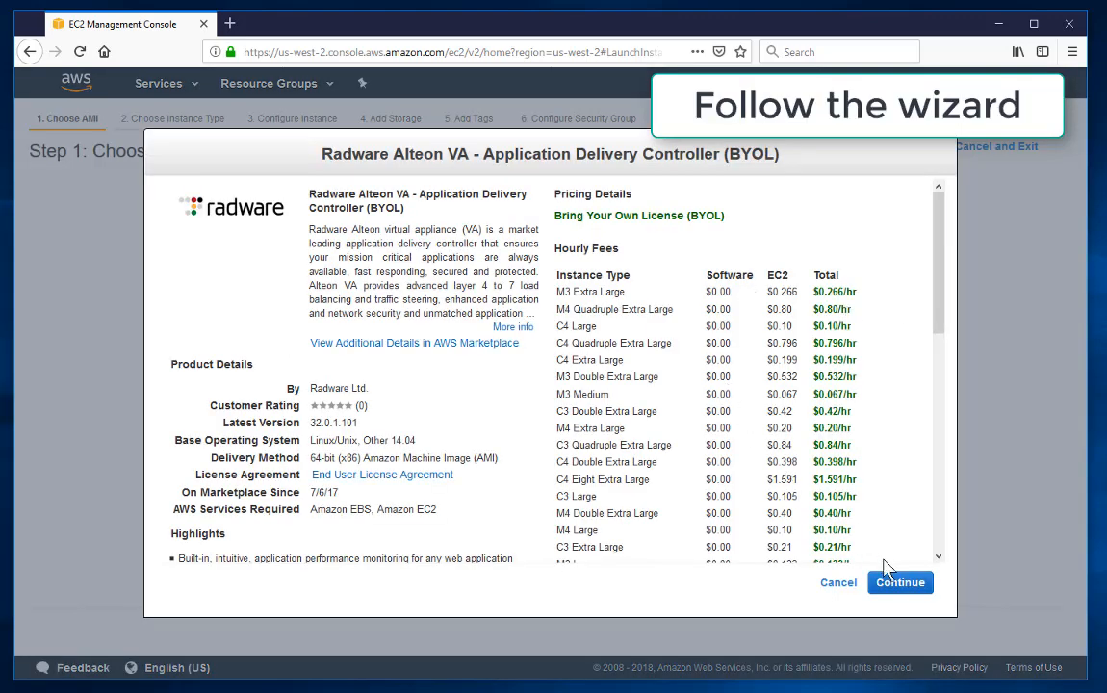
{"action": "left_click", "coordinate": [900, 583]}
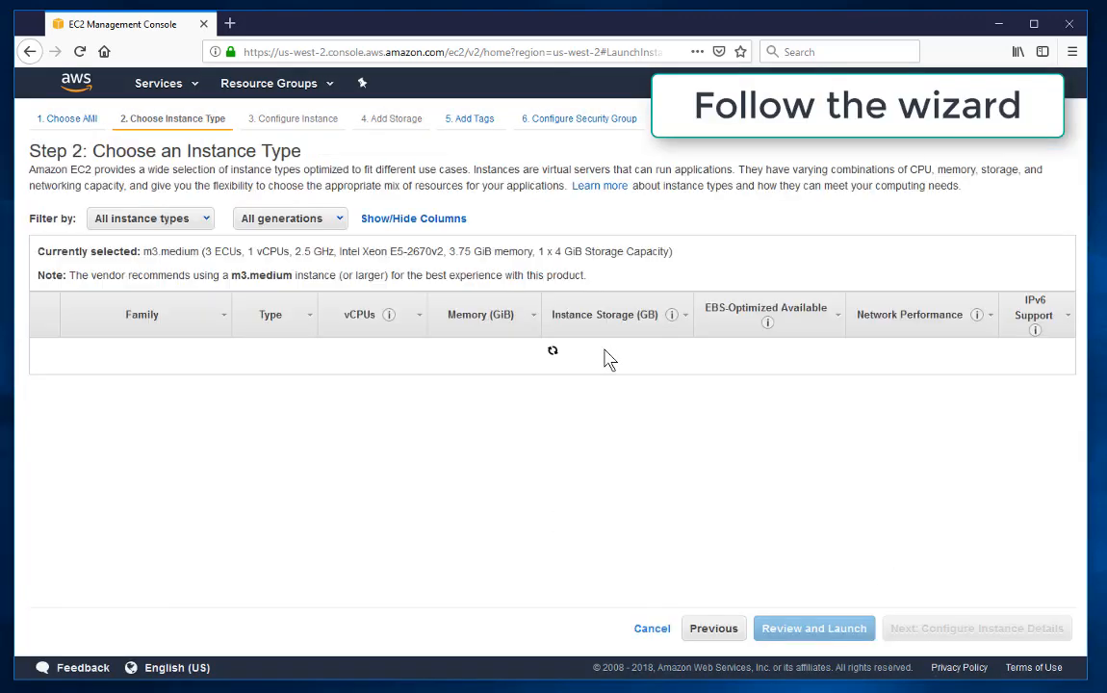
Keep the m3.medium type and set 2 instances in alteonDemo-vpc.
{"action": "scroll", "coordinate": [705, 389], "scroll_direction": "down", "scroll_amount": 10}
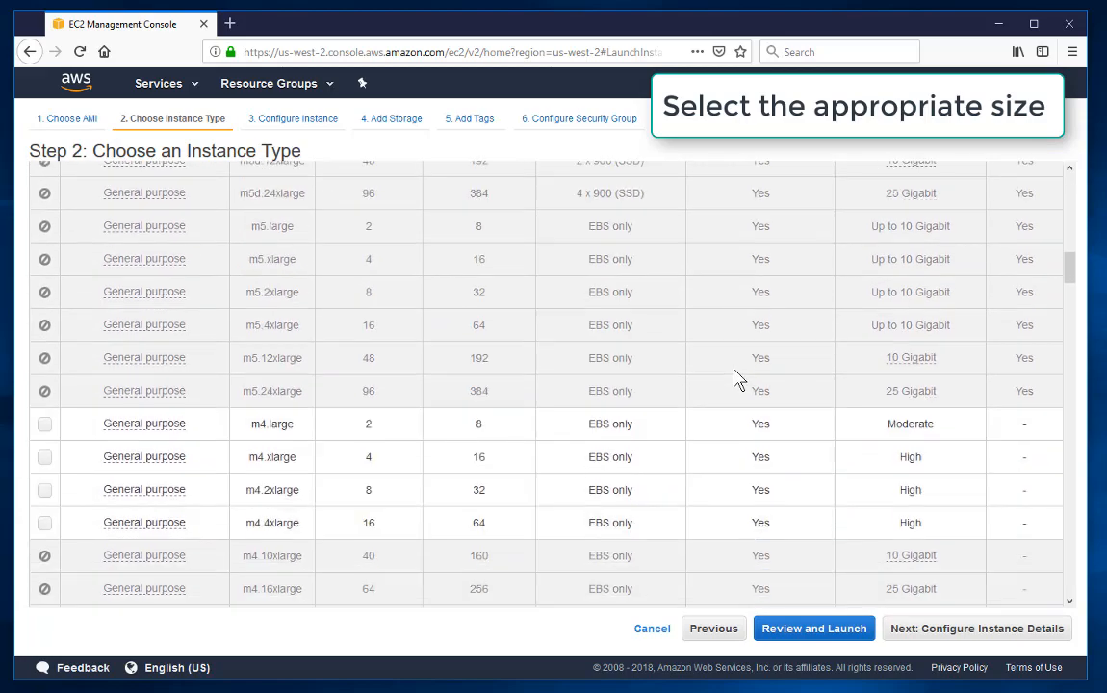
{"action": "scroll", "coordinate": [734, 377], "scroll_direction": "down", "scroll_amount": 3}
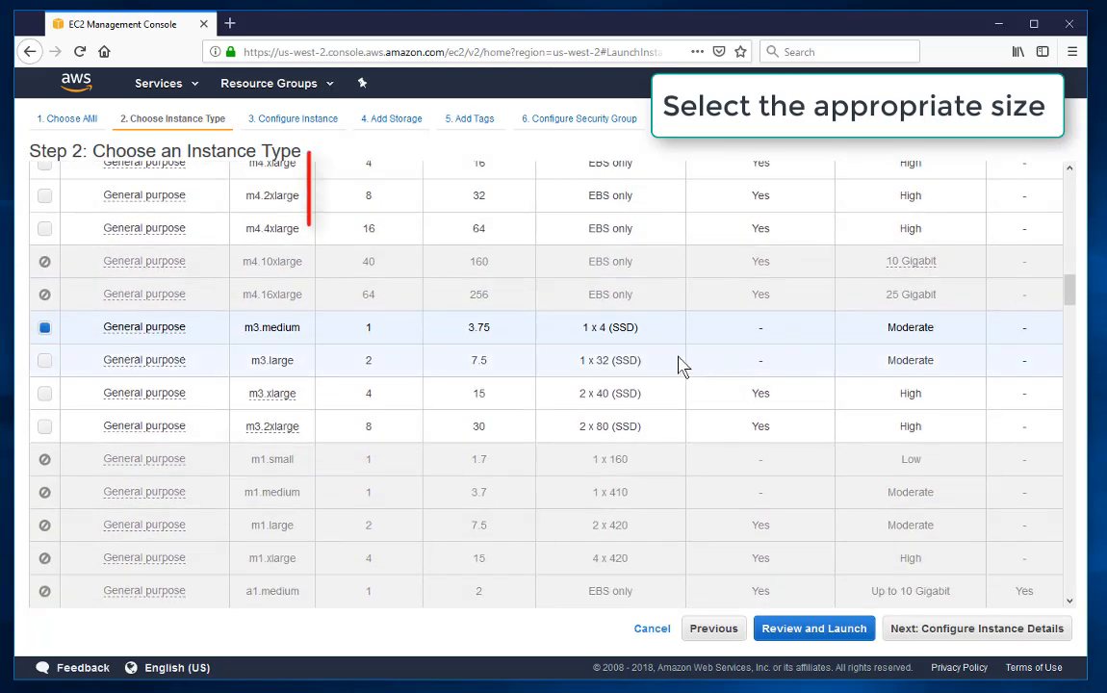
{"action": "left_click", "coordinate": [954, 631]}
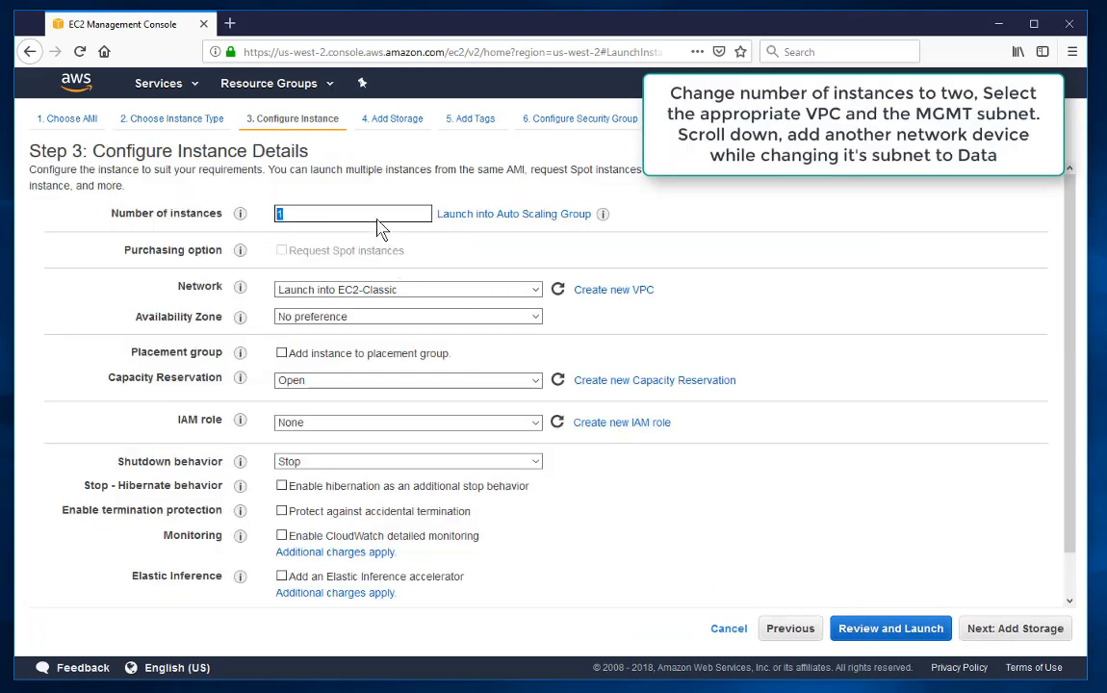
{"action": "type", "text": "2"}
{"action": "left_click", "coordinate": [433, 289]}
{"action": "left_click", "coordinate": [445, 320]}
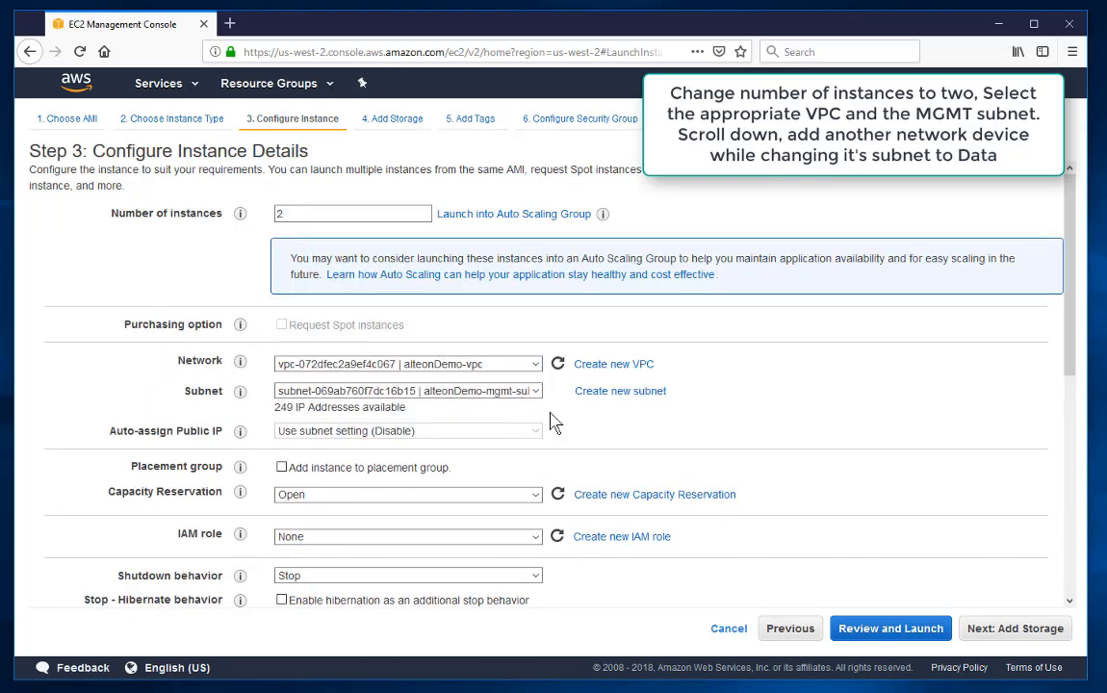
Add a second interface eth1 on the data subnet, keeping default storage and tags.
{"action": "scroll", "coordinate": [749, 445], "scroll_direction": "down", "scroll_amount": 5}
{"action": "left_click", "coordinate": [102, 556]}
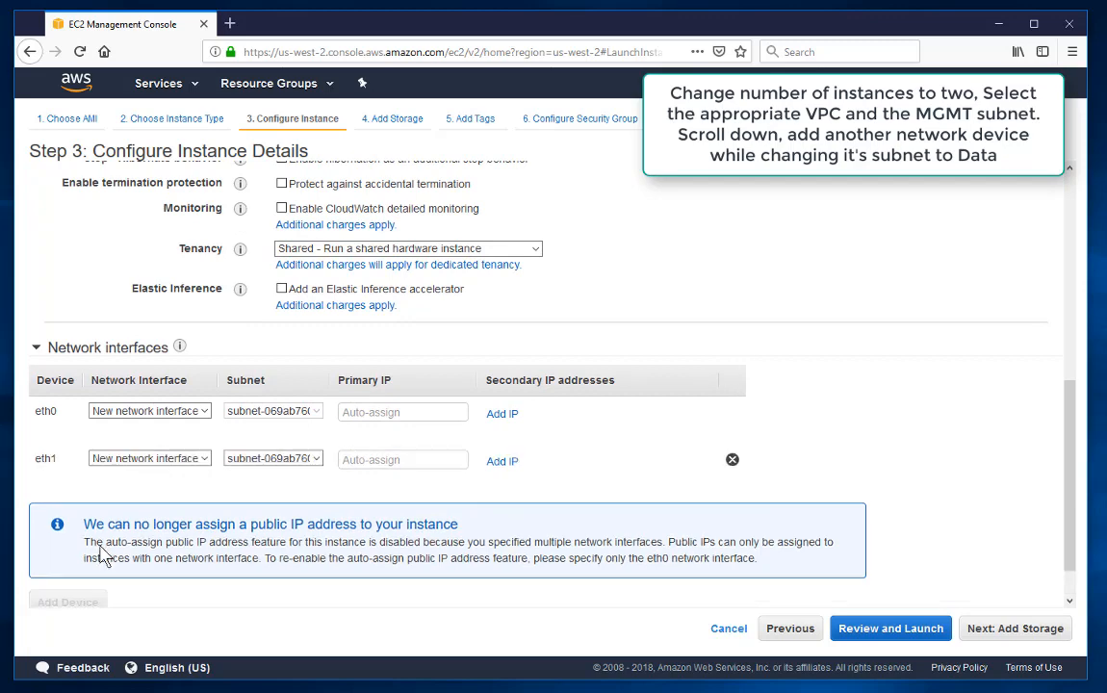
{"action": "left_click", "coordinate": [313, 459]}
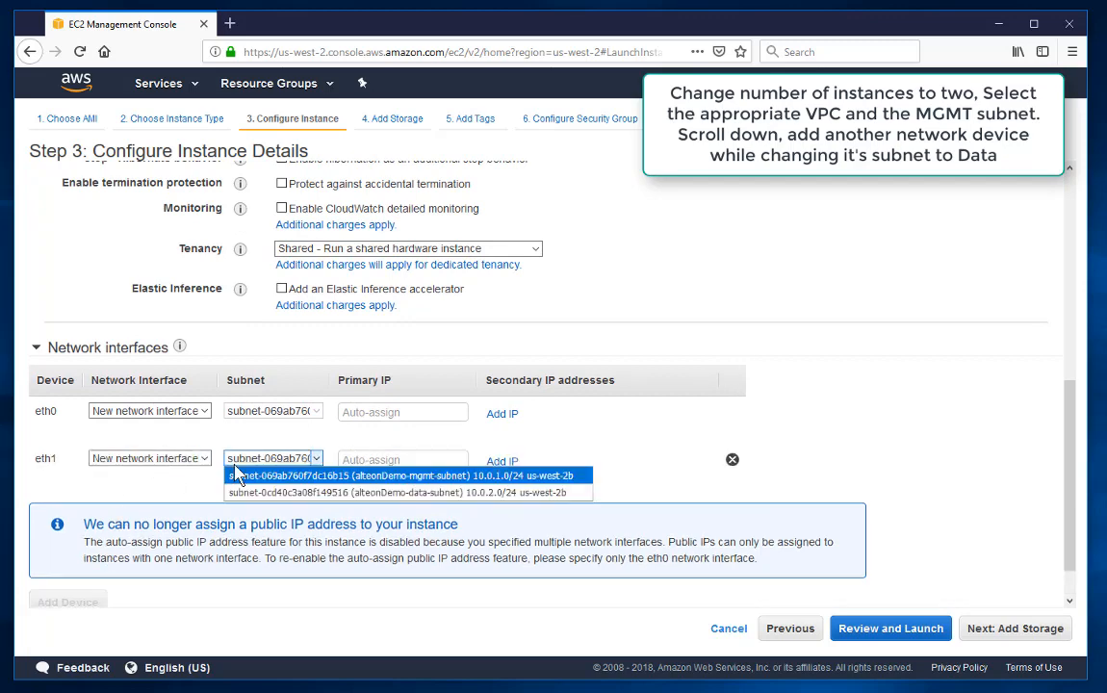
{"action": "left_click", "coordinate": [349, 493]}
{"action": "left_click", "coordinate": [1007, 629]}
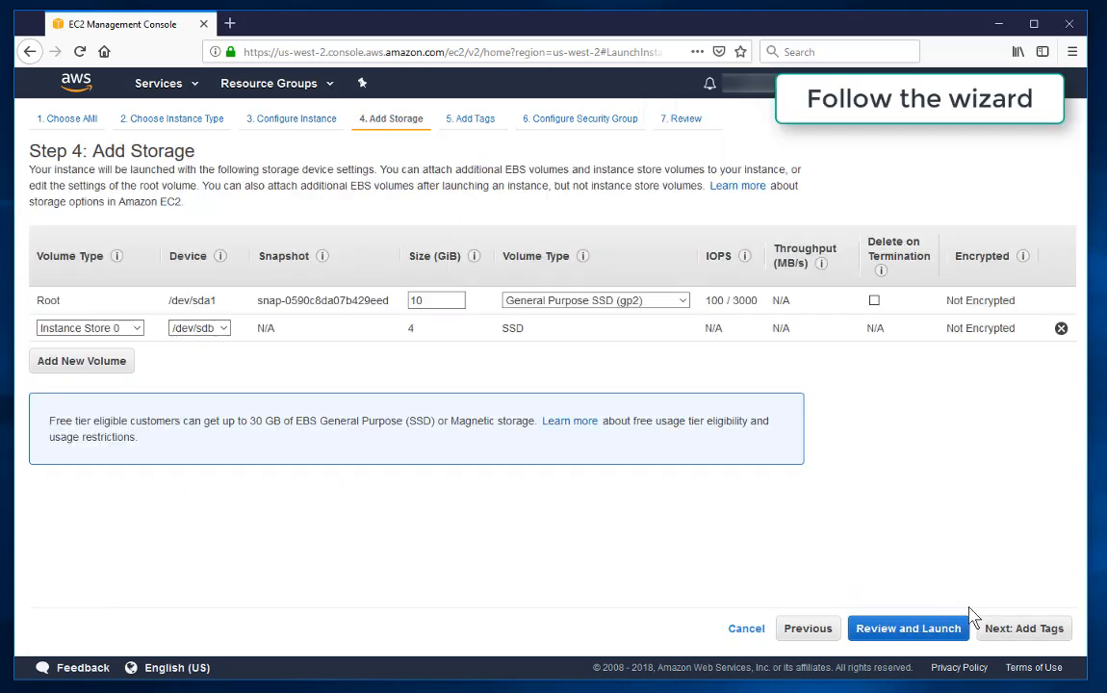
{"action": "left_click", "coordinate": [992, 628]}
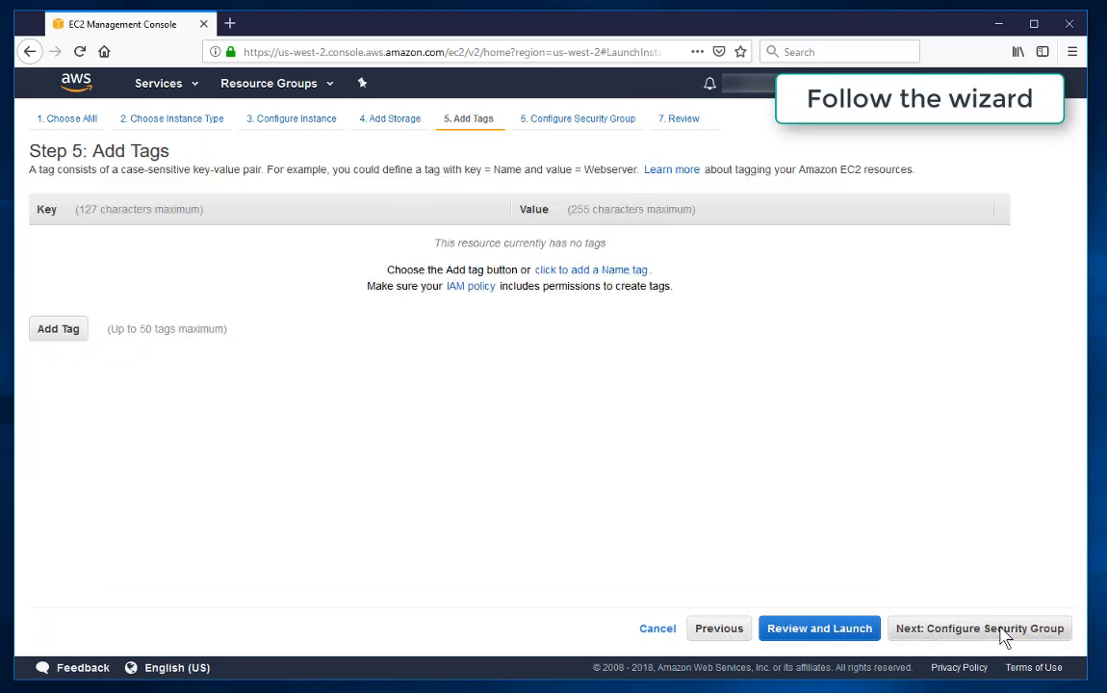
{"action": "left_click", "coordinate": [1002, 635]}
Remove the SSH rule and describe the port 2222 rule 'SSH-To-Device' and HTTPS rule 'WBM'.
{"action": "left_click", "coordinate": [1062, 357]}
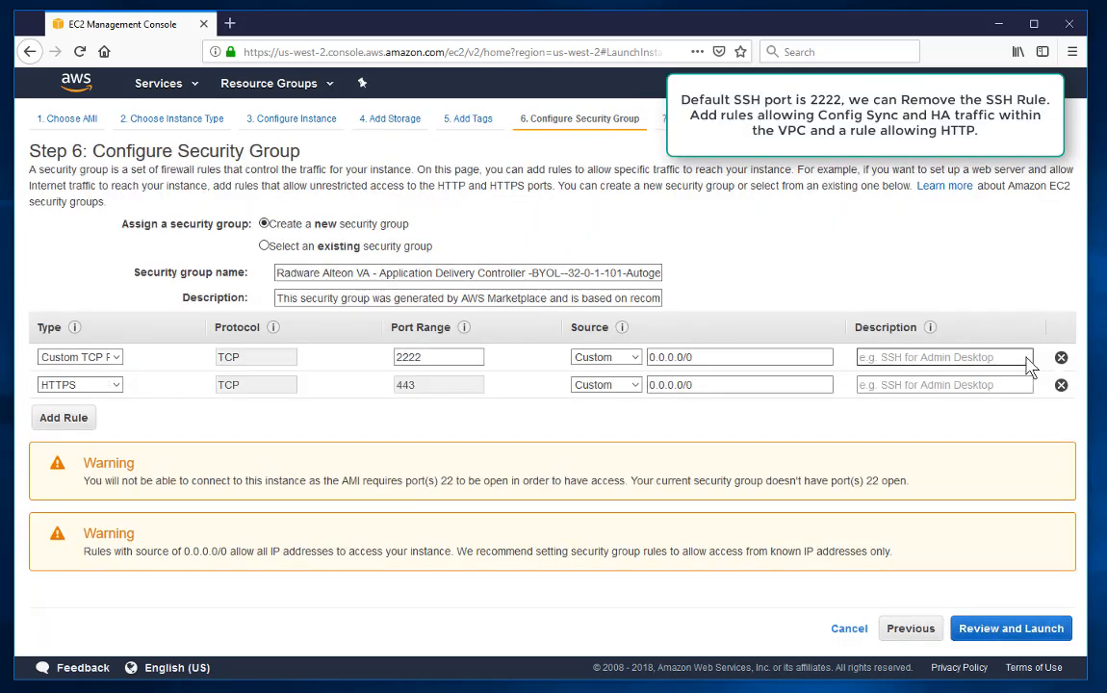
{"action": "left_click", "coordinate": [1008, 362]}
{"action": "type", "text": "SSH-To-Device"}
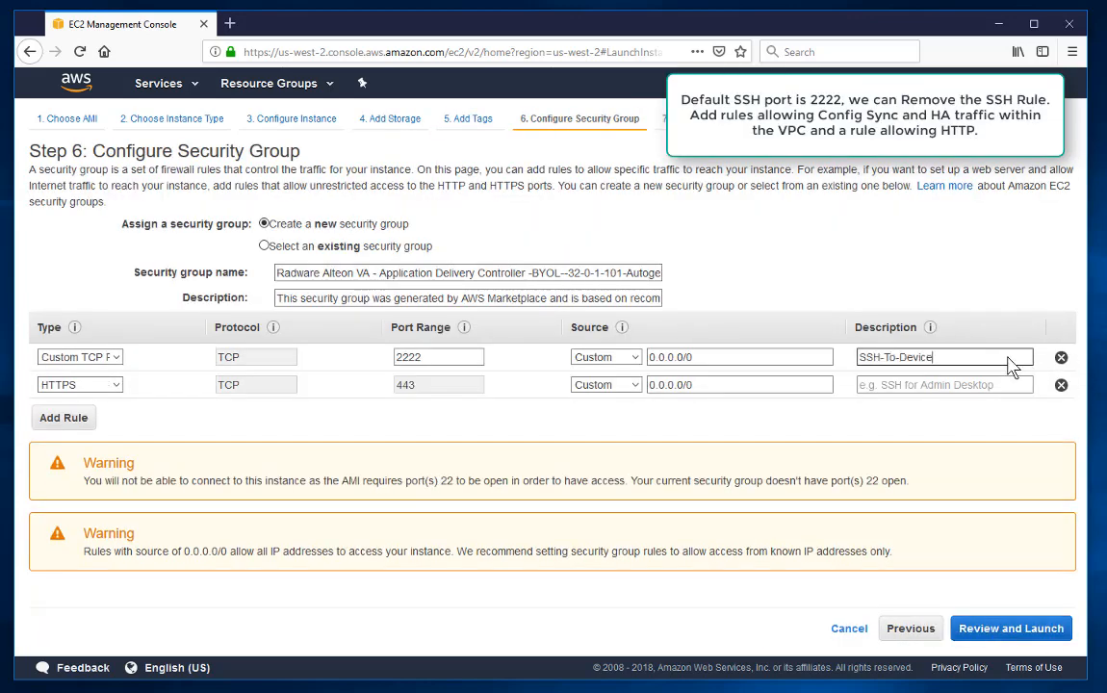
{"action": "left_click", "coordinate": [984, 385]}
{"action": "type", "text": "WBM"}
Add a TCP 3121 rule from 10.0.0.0/16 described 'Config'.
{"action": "left_click", "coordinate": [63, 418]}
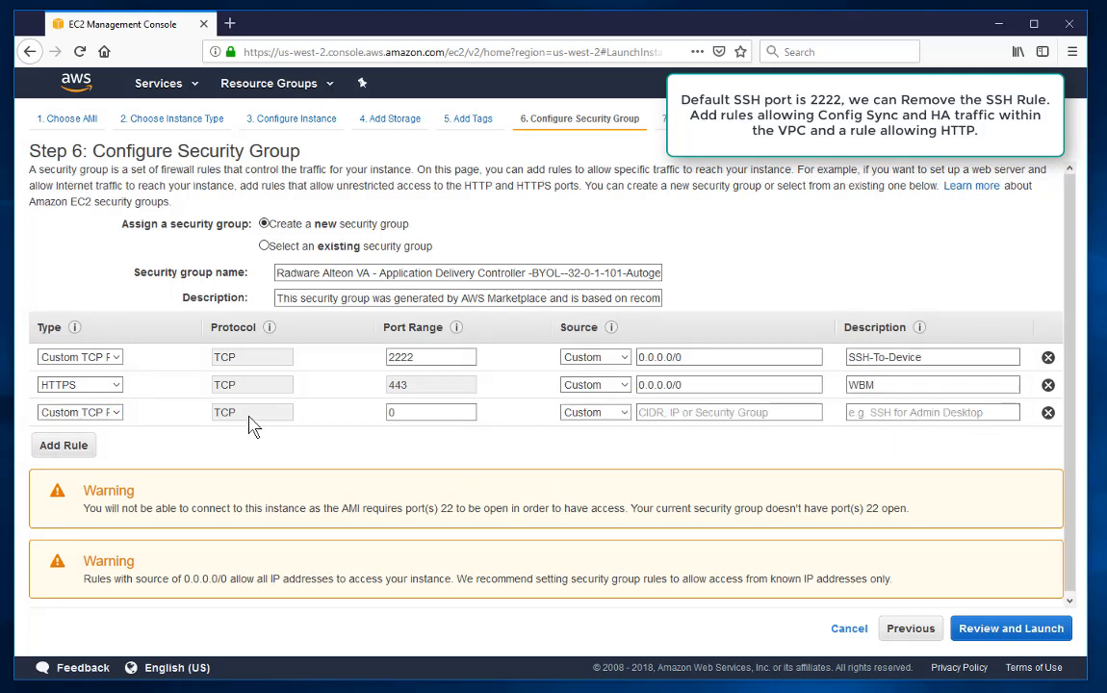
{"action": "left_click", "coordinate": [411, 414]}
{"action": "left_click", "coordinate": [664, 414]}
{"action": "type", "text": "10.0"}
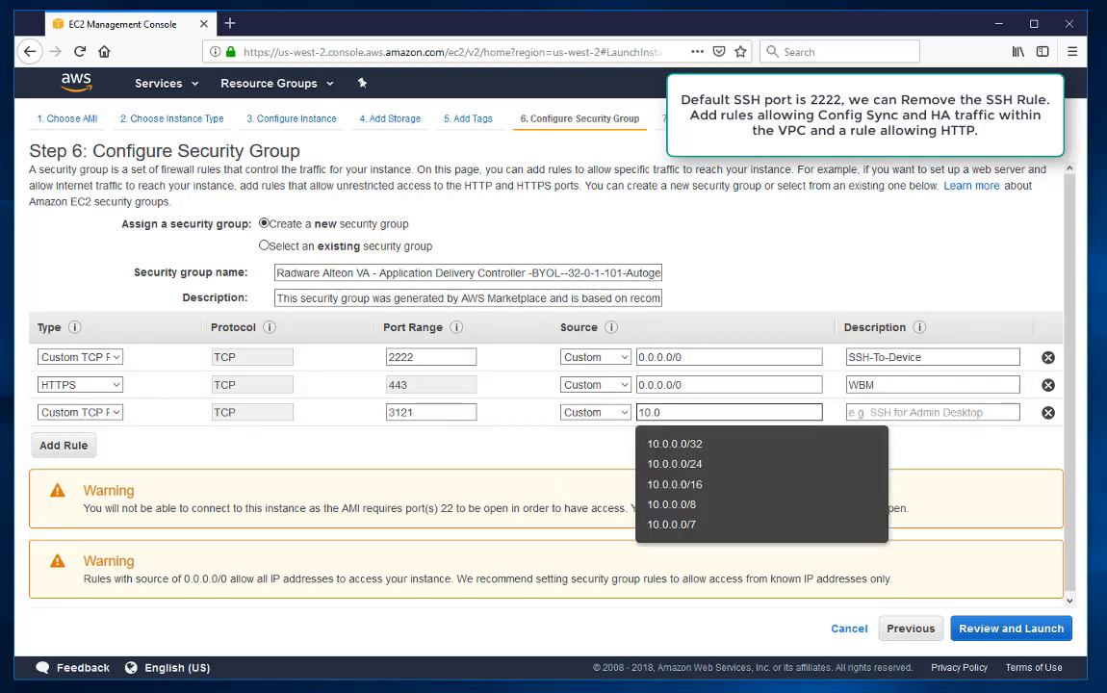
{"action": "left_click", "coordinate": [659, 482]}
{"action": "left_click", "coordinate": [905, 415]}
{"action": "type", "text": "ConfigSync"}
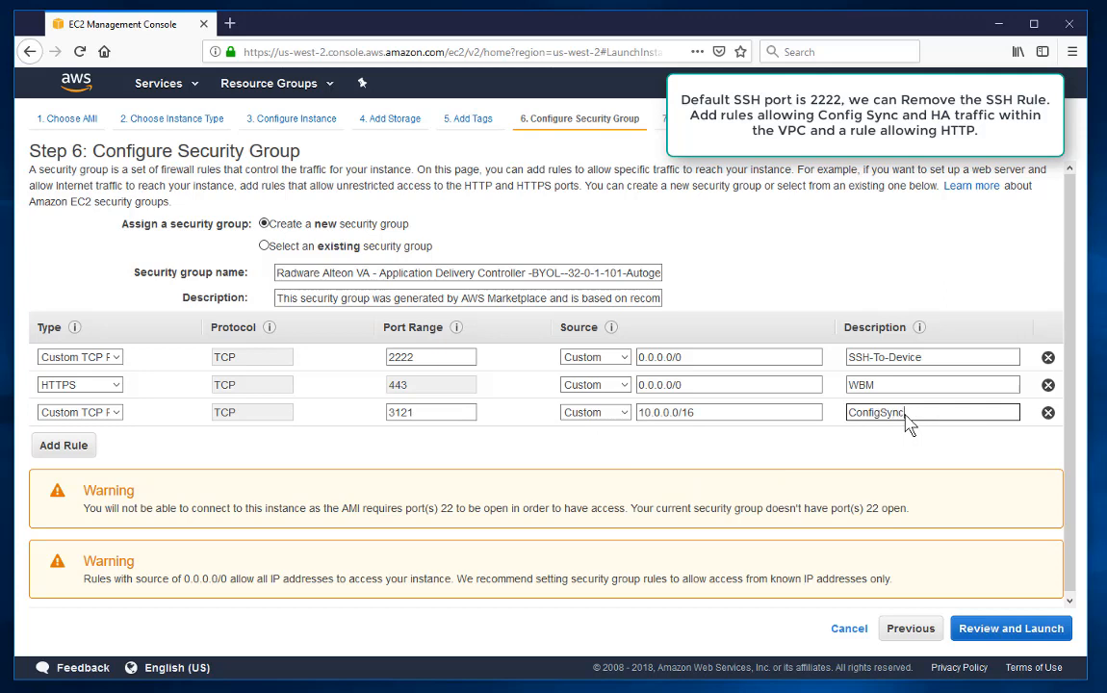
Add an All ICMP rule from 10.0.0.0/16 described 'ConfigSync'.
{"action": "left_click", "coordinate": [64, 445]}
{"action": "left_click", "coordinate": [80, 440]}
{"action": "left_click", "coordinate": [97, 218]}
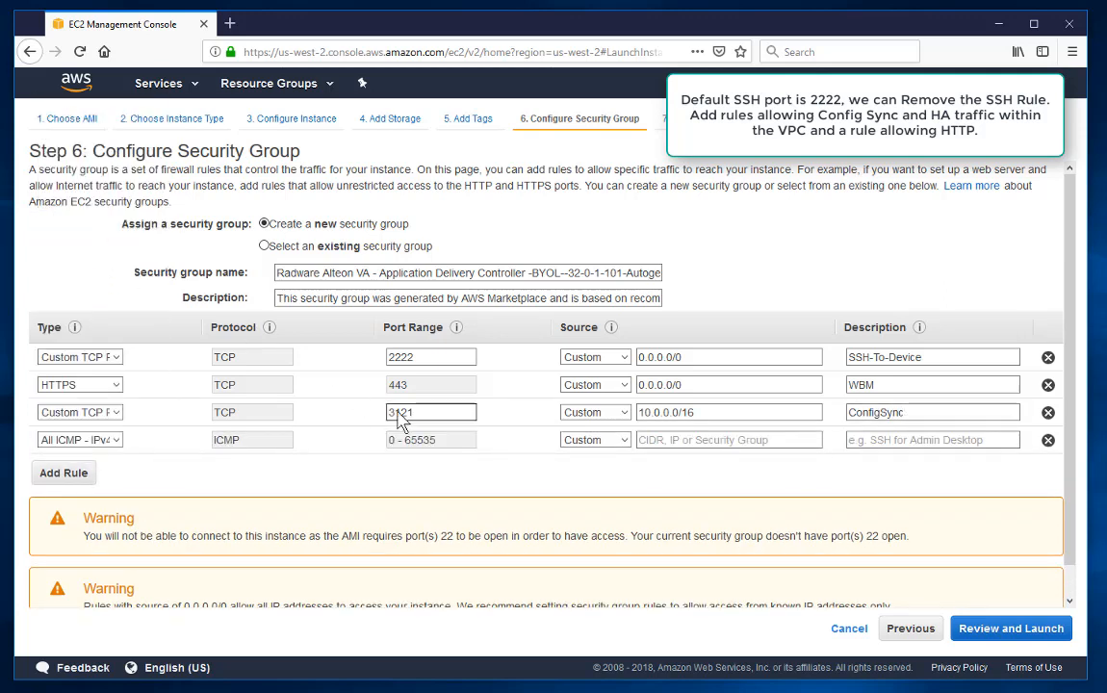
{"action": "left_click", "coordinate": [693, 440]}
{"action": "type", "text": "10.0"}
{"action": "left_click", "coordinate": [713, 470]}
{"action": "left_click", "coordinate": [913, 445]}
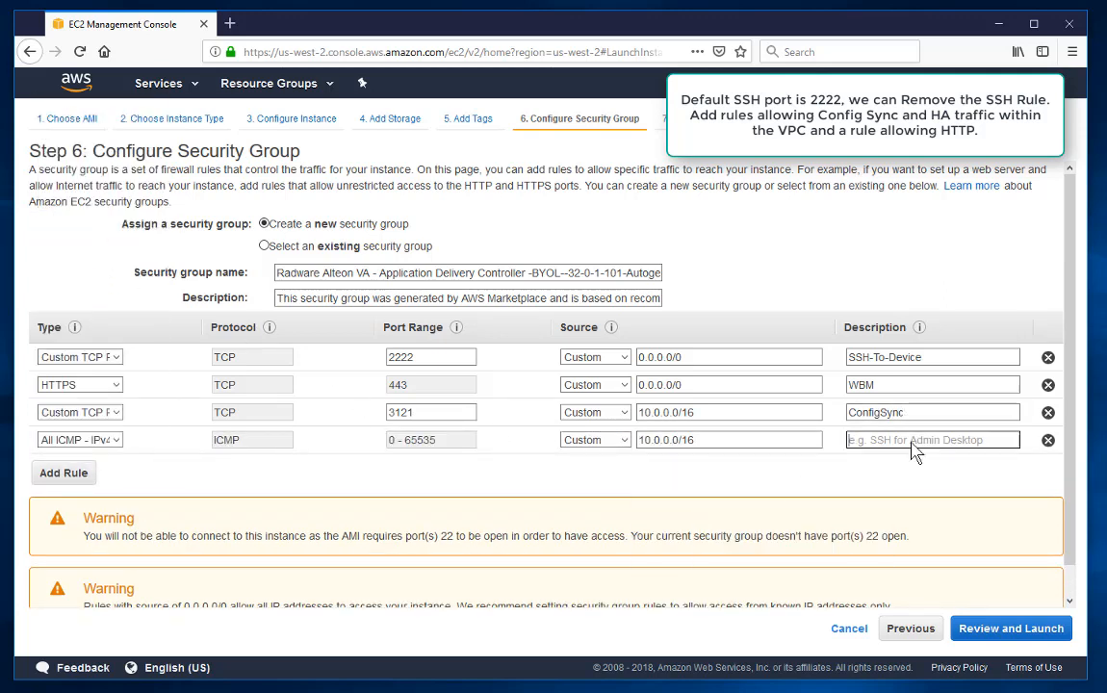
{"action": "type", "text": "Config"}
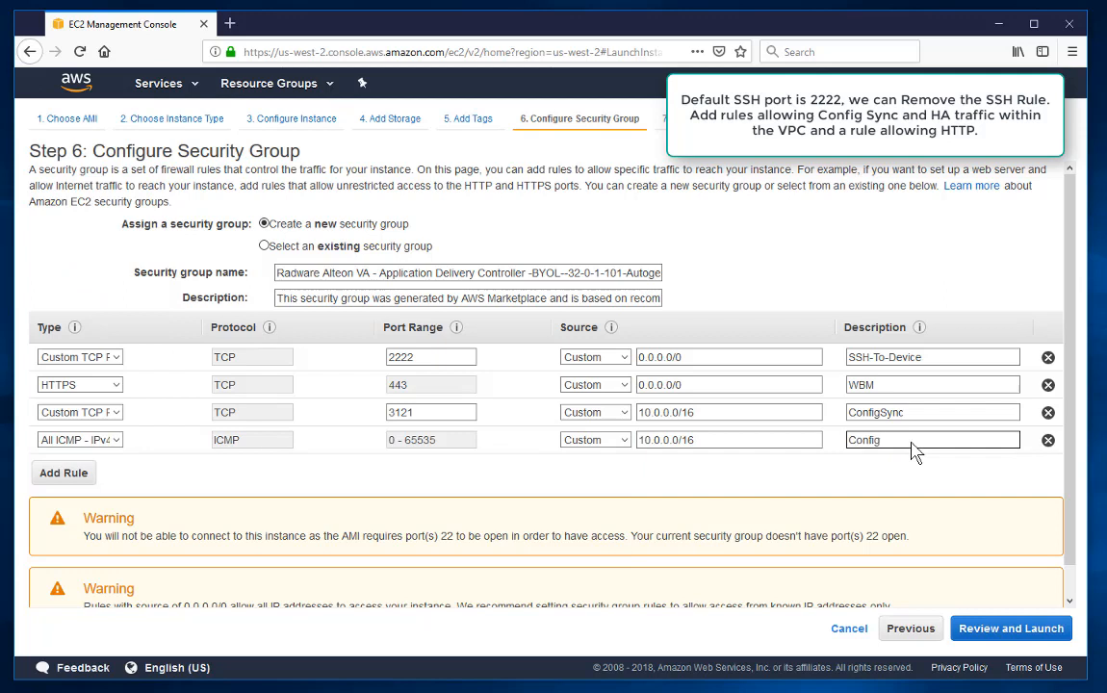
{"action": "type", "text": "Sync"}
Add a custom UDP 2090 rule from 10.0.0.0/16 described 'JA'.
{"action": "left_click", "coordinate": [63, 473]}
{"action": "left_click", "coordinate": [80, 468]}
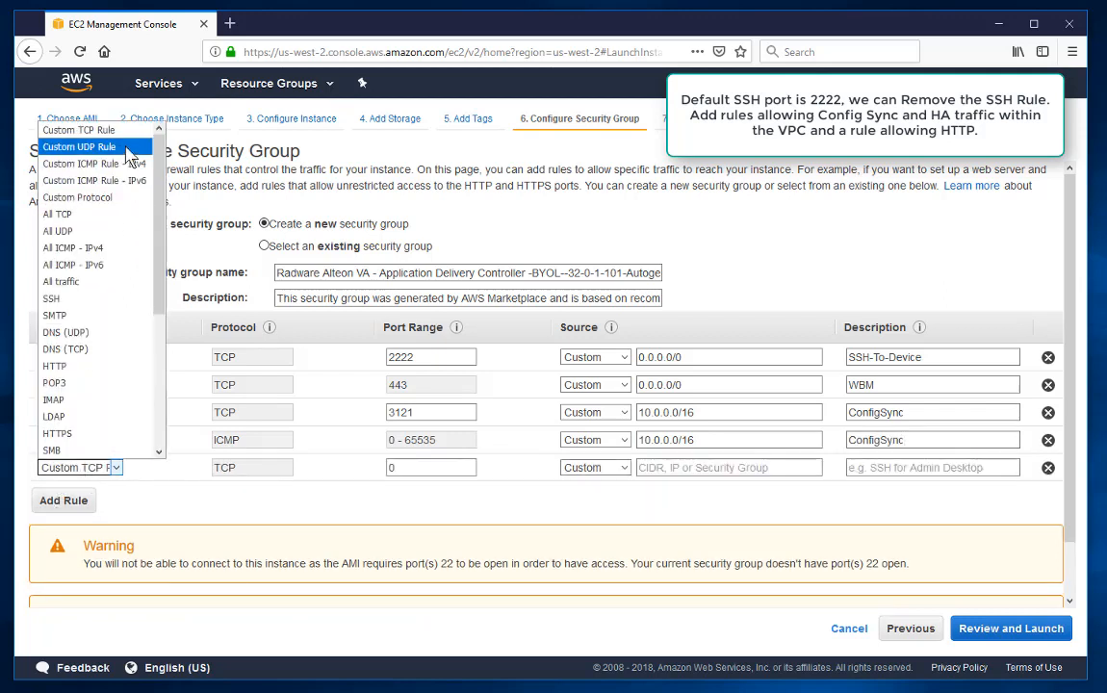
{"action": "left_click", "coordinate": [77, 140]}
{"action": "left_click", "coordinate": [430, 470]}
{"action": "type", "text": "2090"}
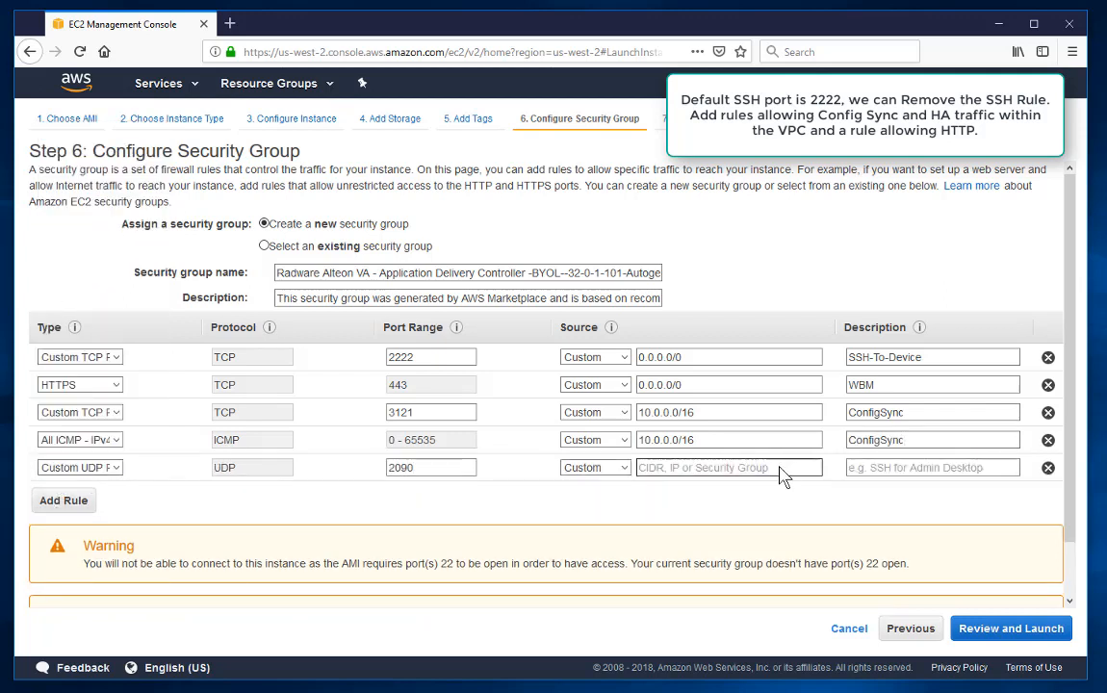
{"action": "type", "text": "10.0"}
{"action": "left_click", "coordinate": [695, 537]}
{"action": "left_click", "coordinate": [921, 469]}
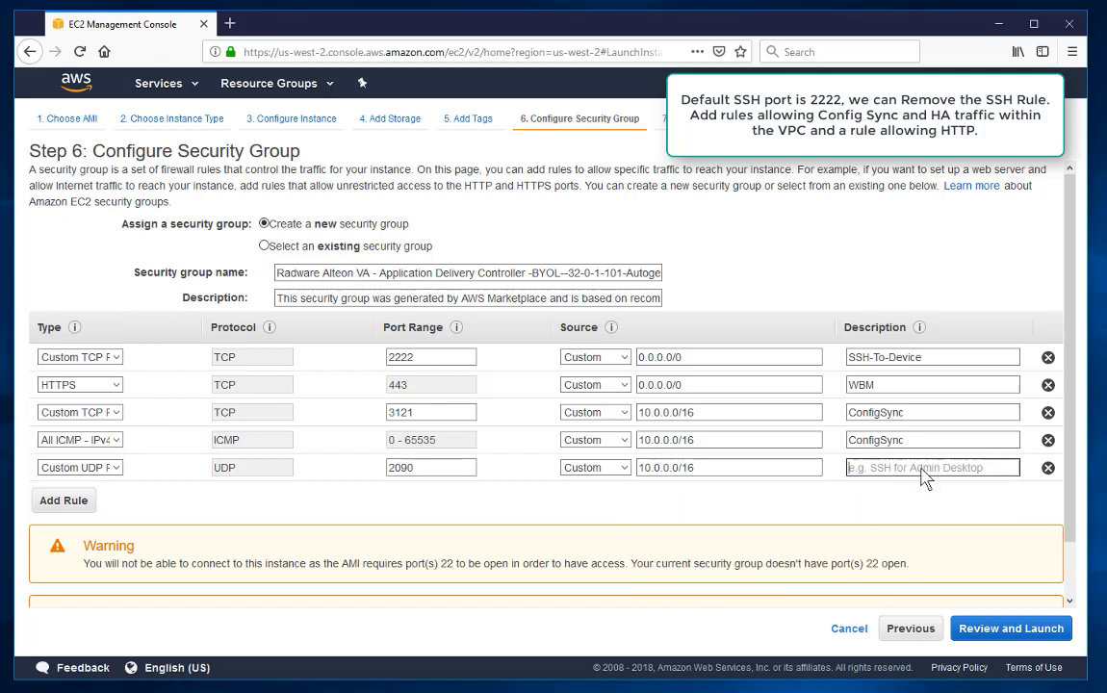
{"action": "type", "text": "JA"}
Add an HTTP rule described 'HTTP-Server' and proceed to the launch review.
{"action": "left_click", "coordinate": [64, 501]}
{"action": "left_click", "coordinate": [80, 495]}
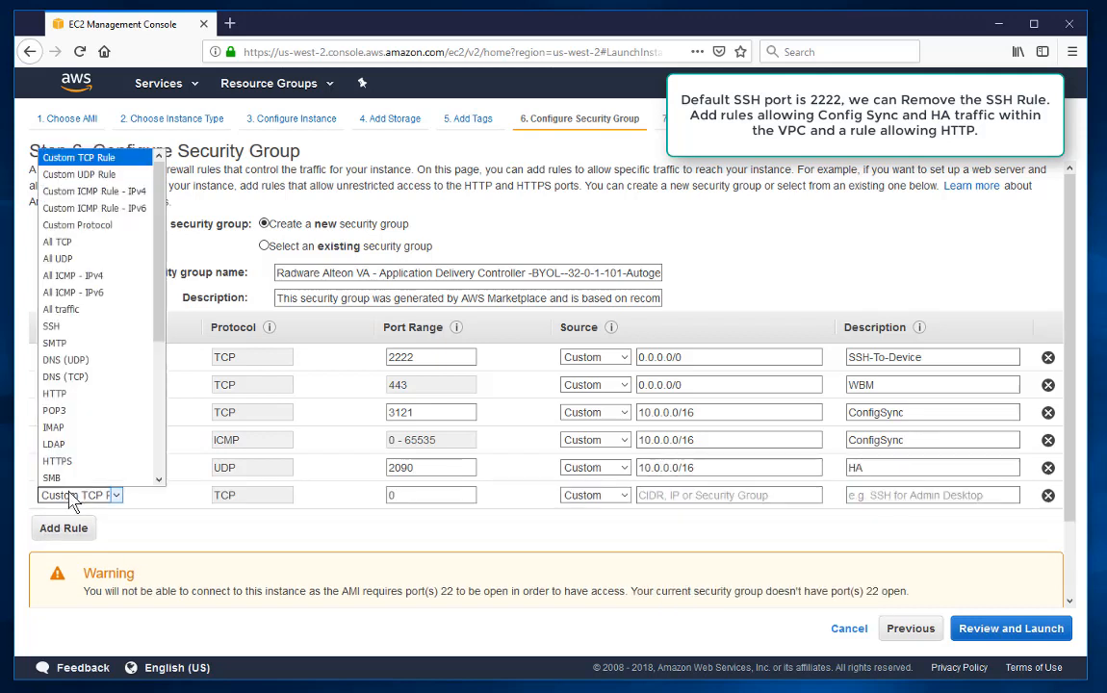
{"action": "left_click", "coordinate": [55, 394]}
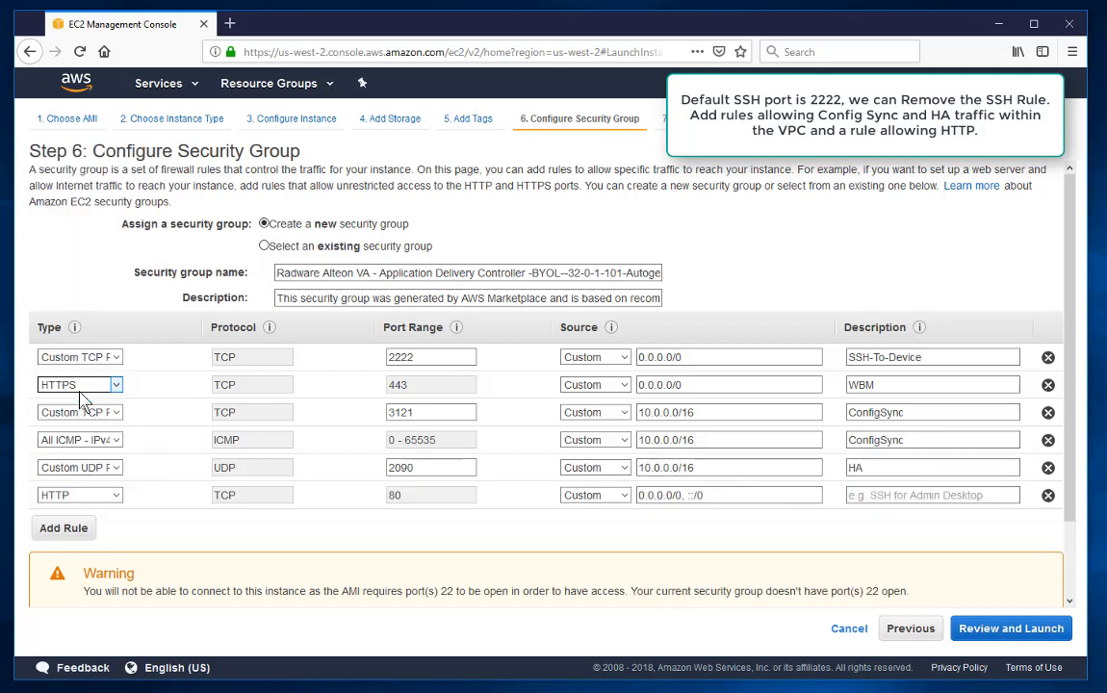
{"action": "left_click", "coordinate": [870, 496]}
{"action": "type", "text": "HT"}
{"action": "type", "text": "TP-Server"}
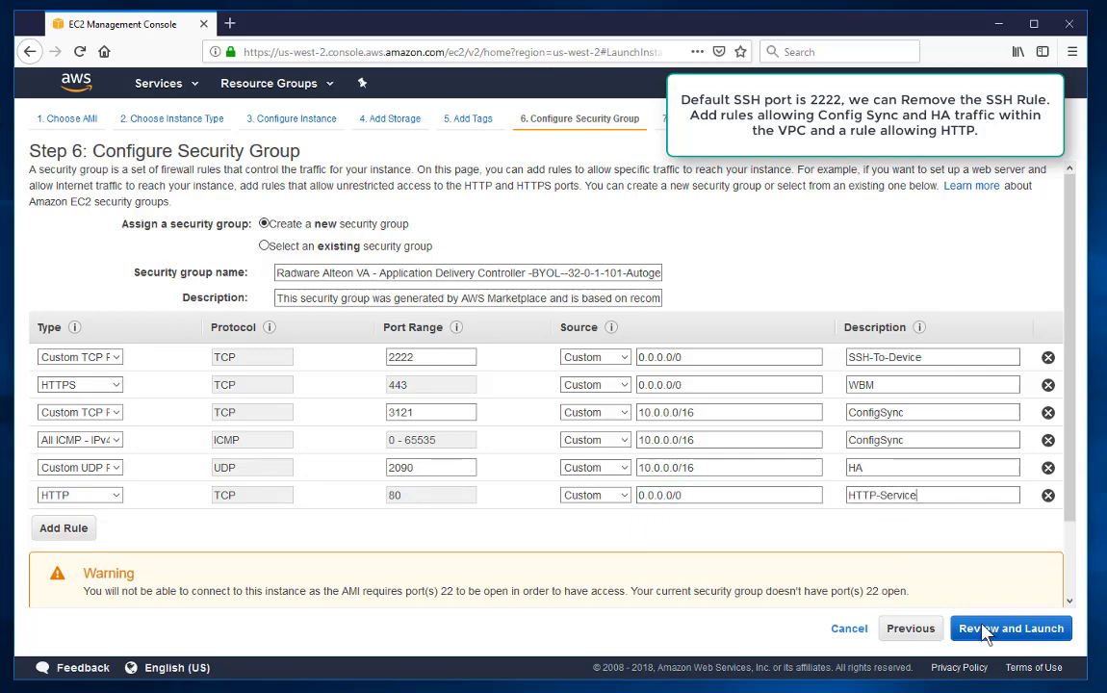
{"action": "left_click", "coordinate": [977, 629]}
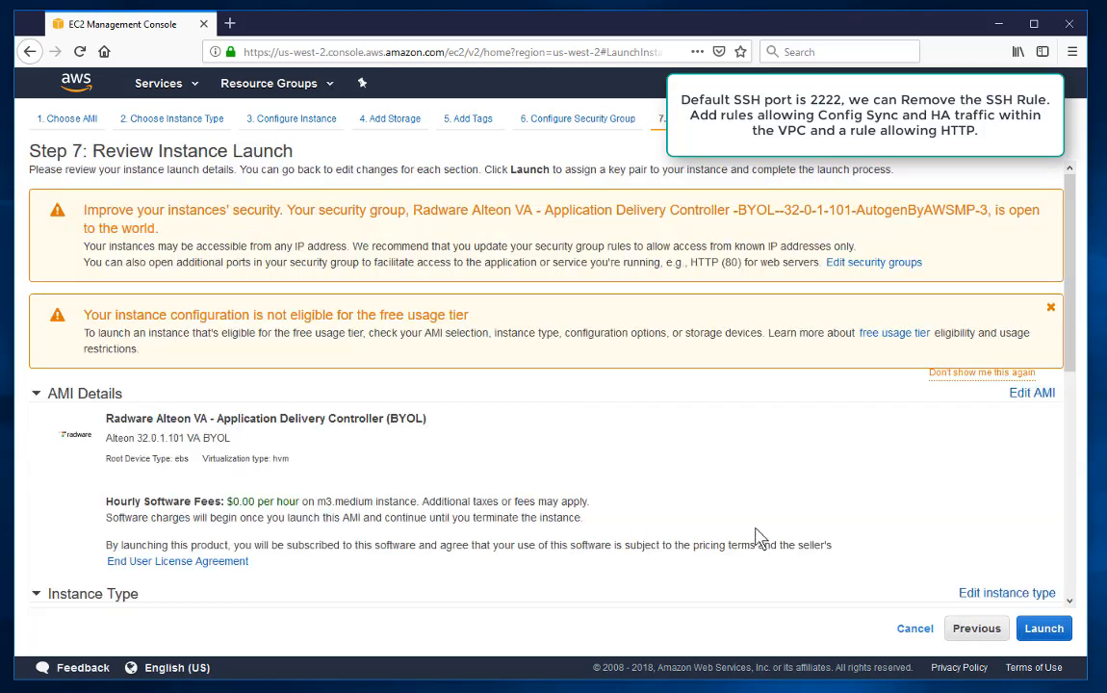
Launch both Alteon instances with the alteonDemoPKI key pair, acknowledging the private key file.
{"action": "scroll", "coordinate": [759, 536], "scroll_direction": "down", "scroll_amount": 10}
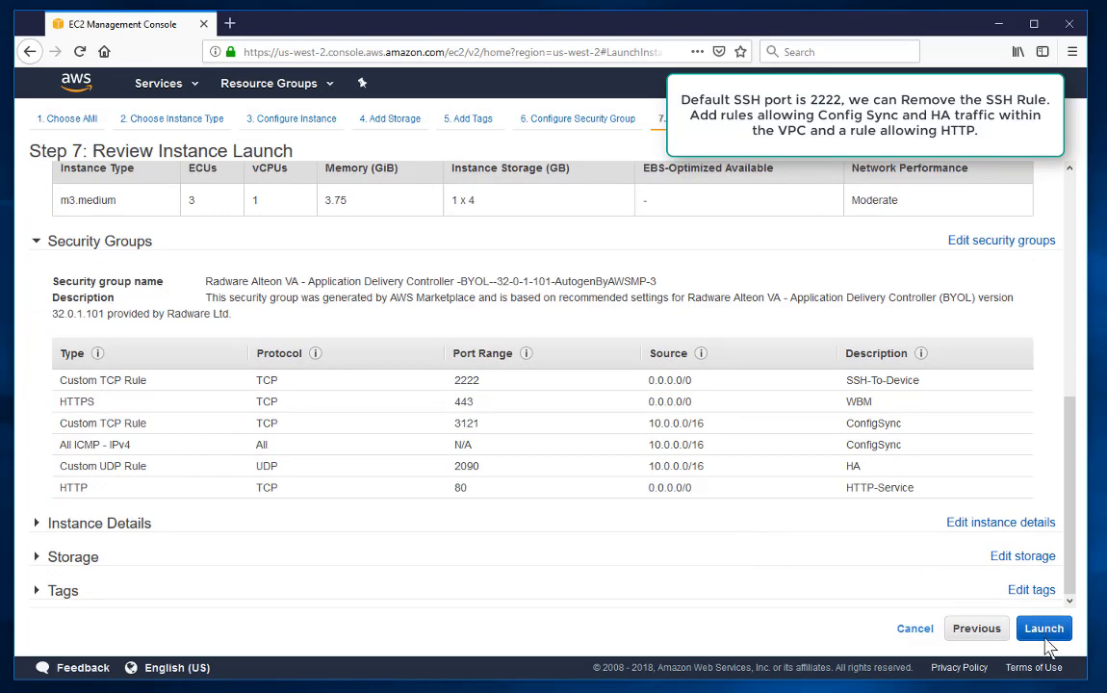
{"action": "left_click", "coordinate": [1049, 631]}
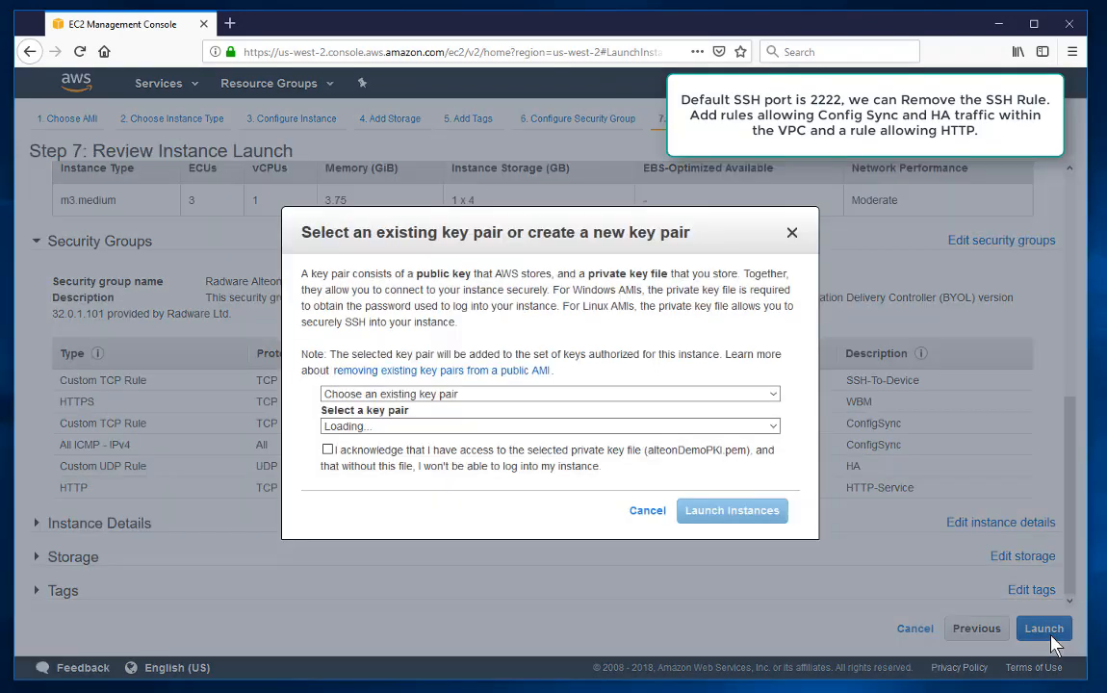
{"action": "left_click", "coordinate": [518, 431]}
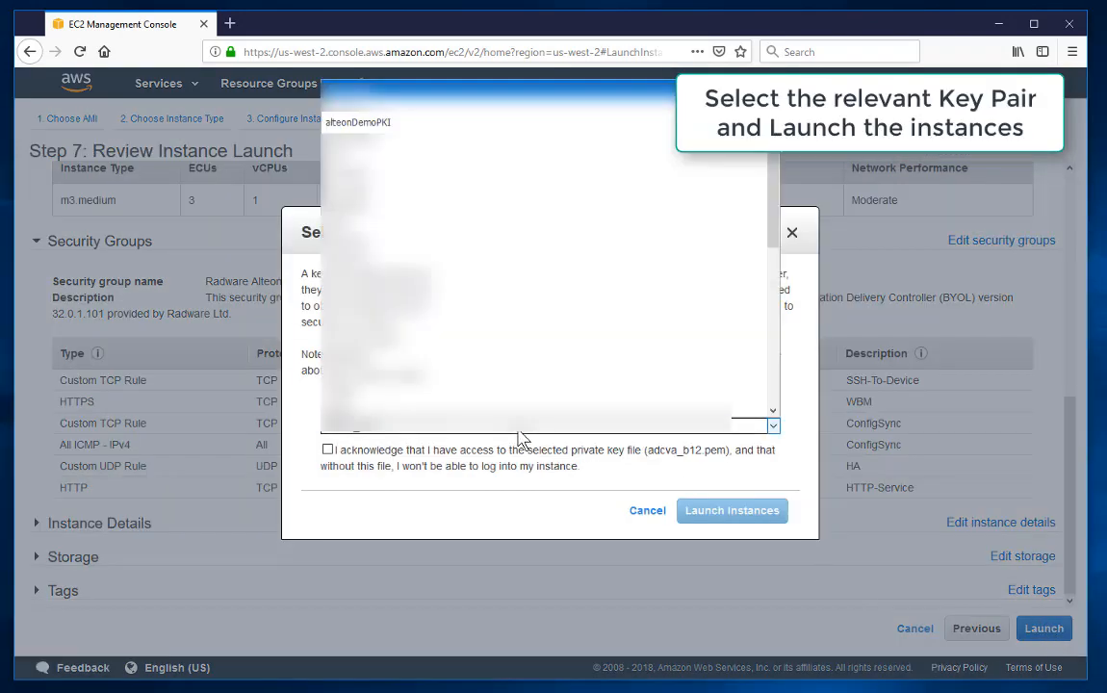
{"action": "left_click", "coordinate": [494, 124]}
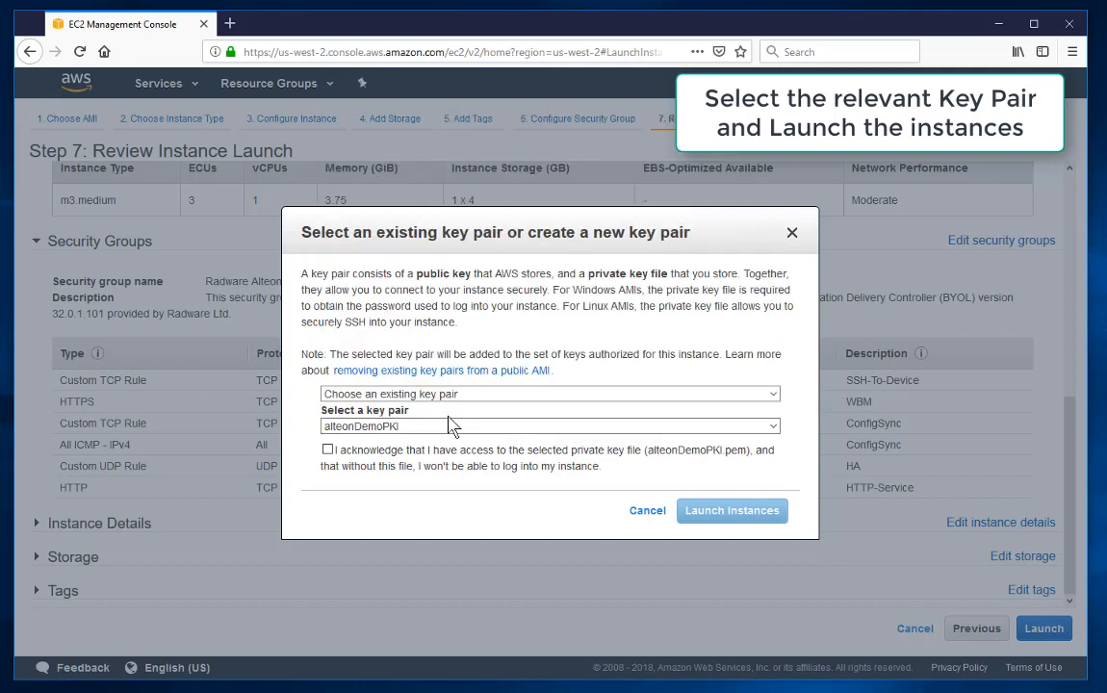
{"action": "left_click", "coordinate": [458, 461]}
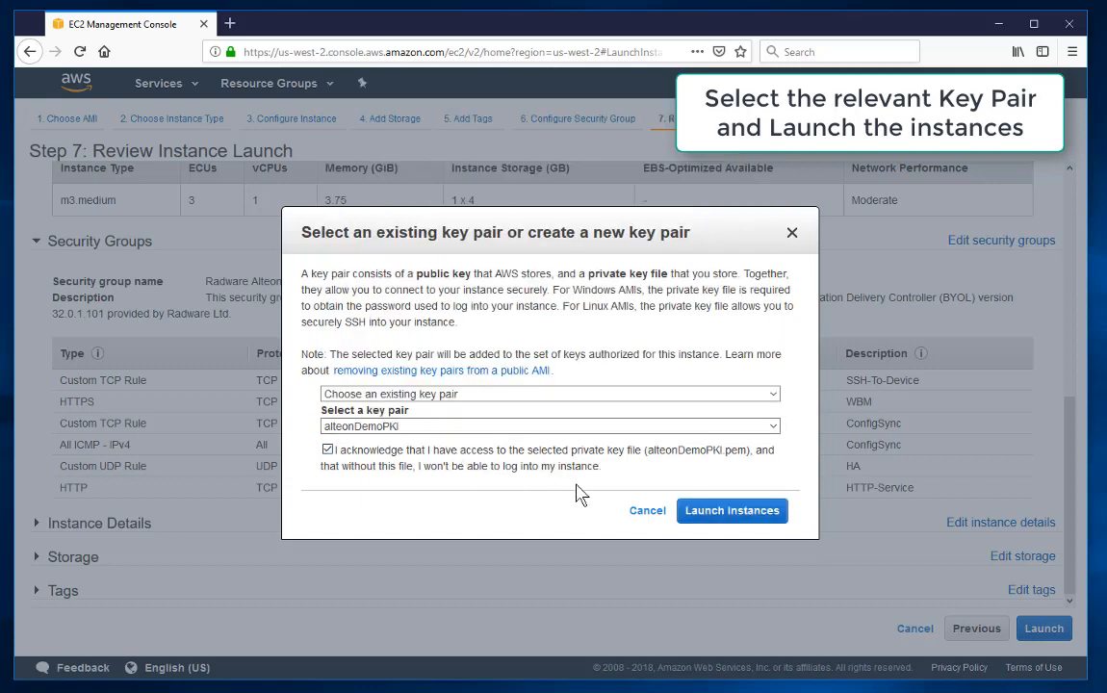
{"action": "left_click", "coordinate": [720, 516]}
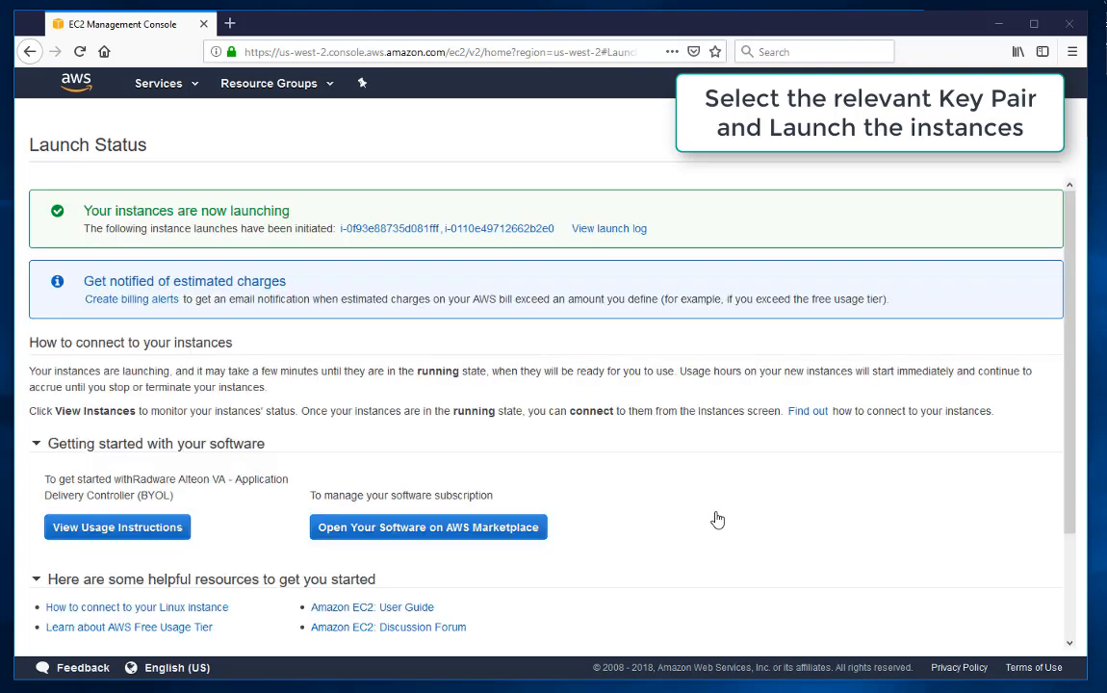
Tag the first Alteon instance with Name alteonDemo-1.
{"action": "left_click", "coordinate": [424, 228]}
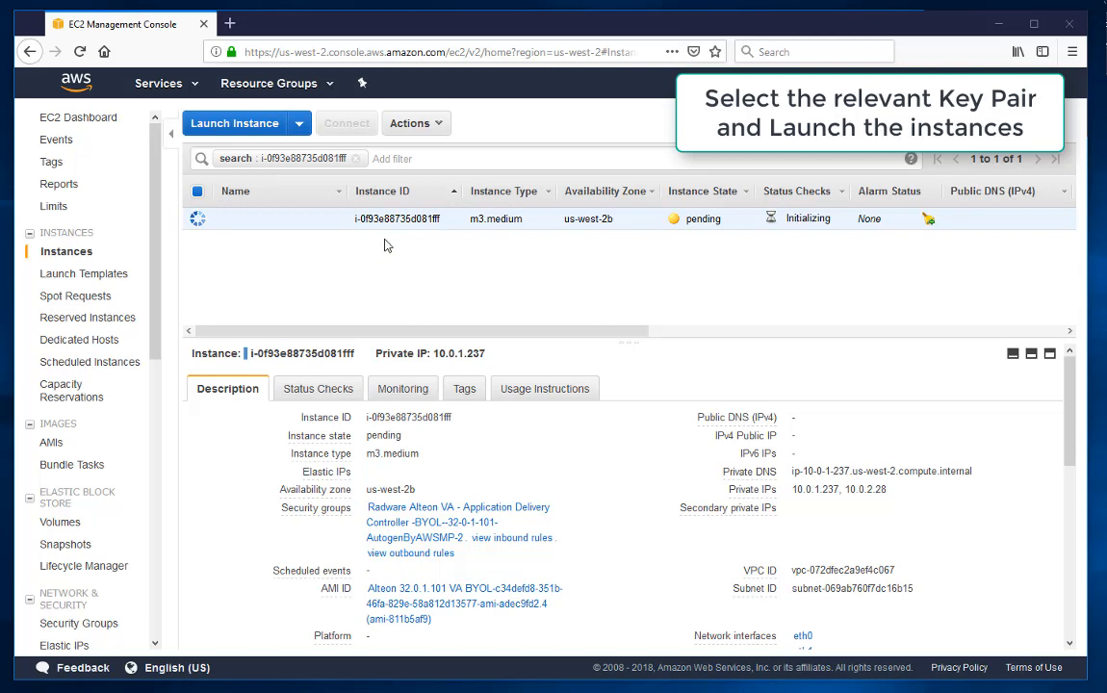
{"action": "left_click", "coordinate": [356, 159]}
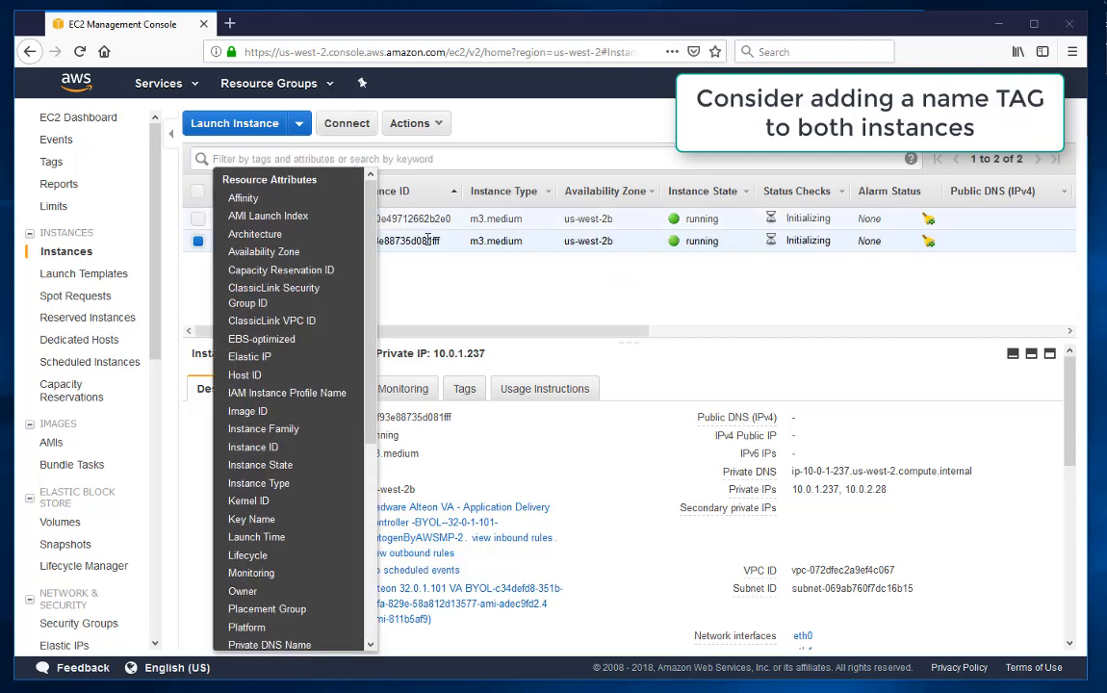
{"action": "left_click", "coordinate": [452, 225]}
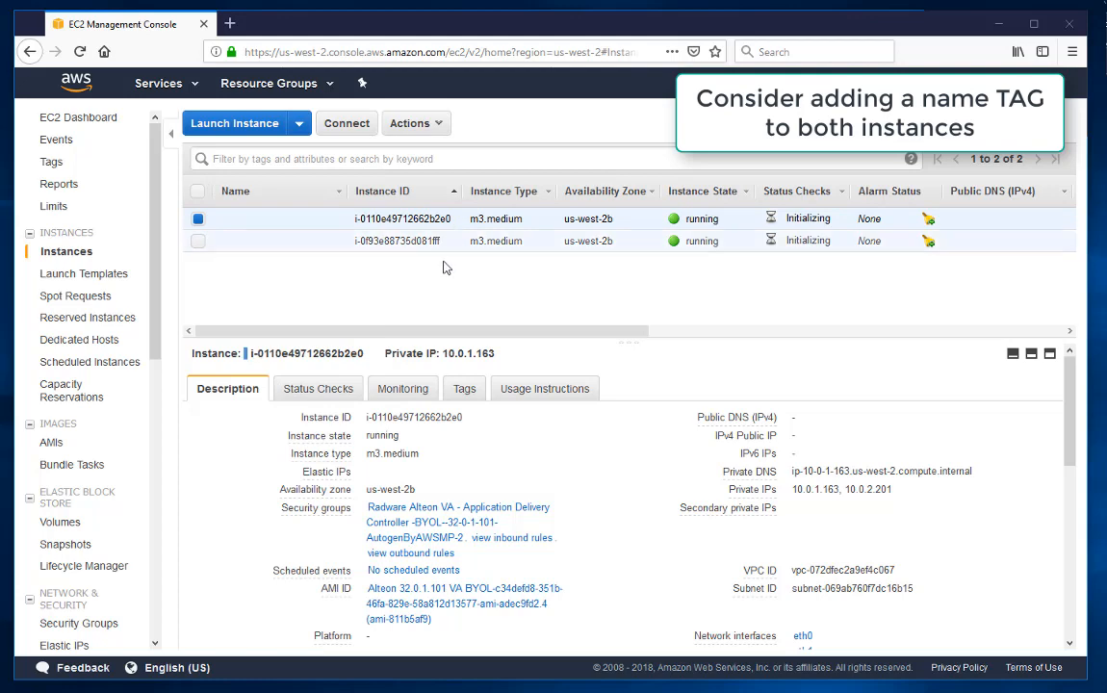
{"action": "left_click", "coordinate": [466, 381]}
{"action": "left_click", "coordinate": [248, 432]}
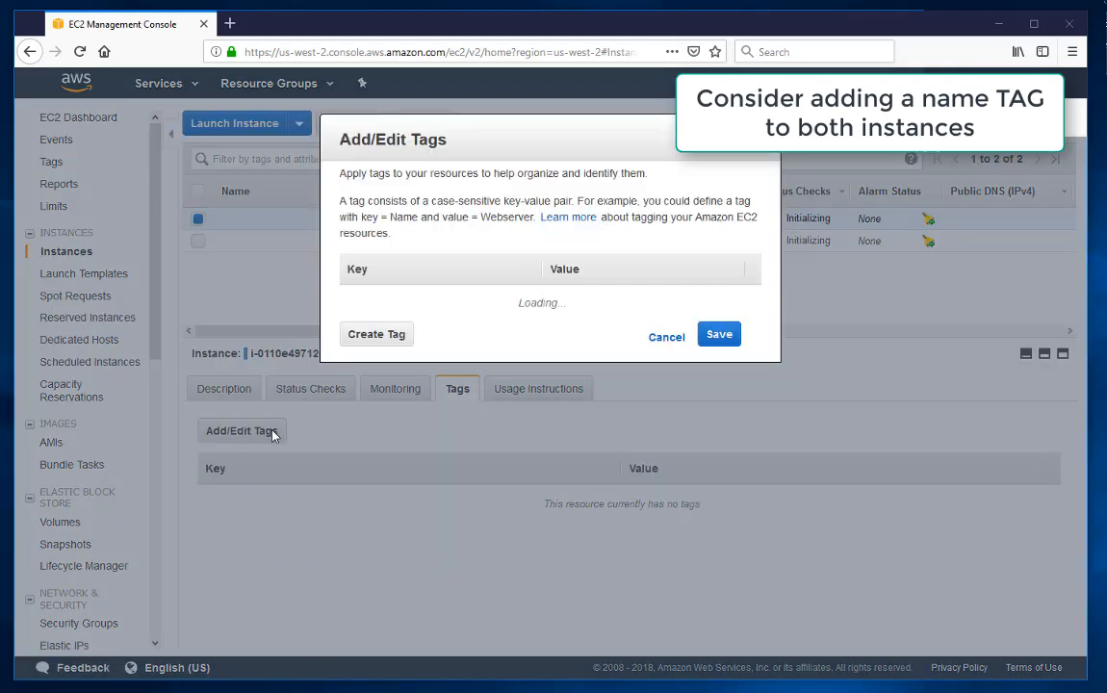
{"action": "left_click", "coordinate": [377, 331]}
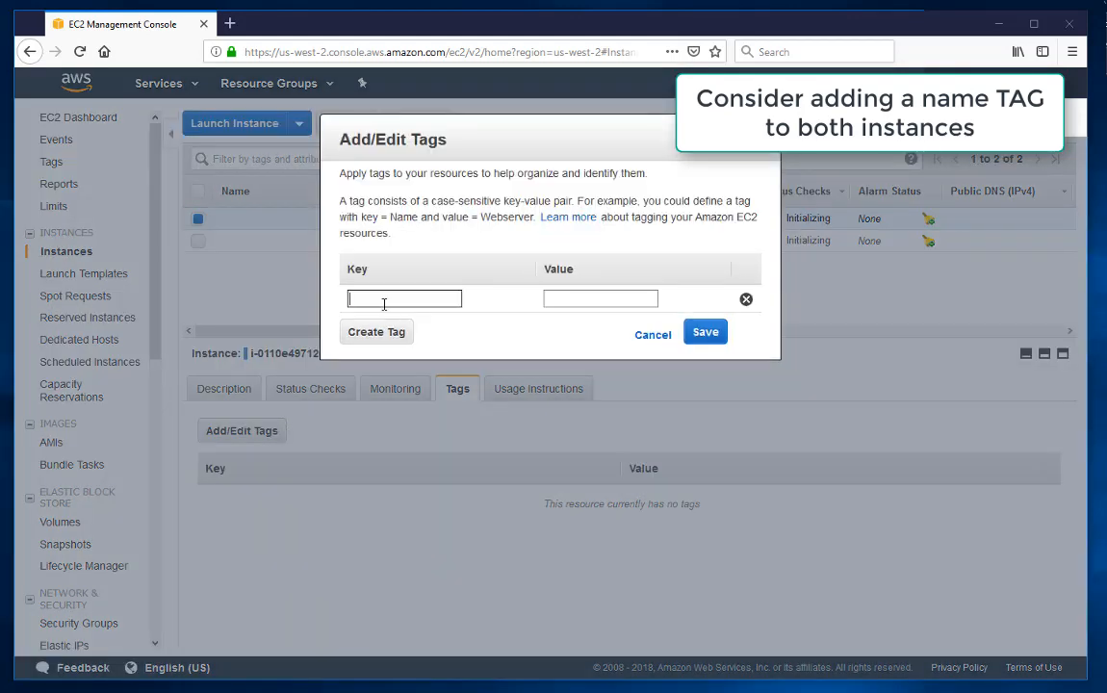
{"action": "key", "text": "Tab"}
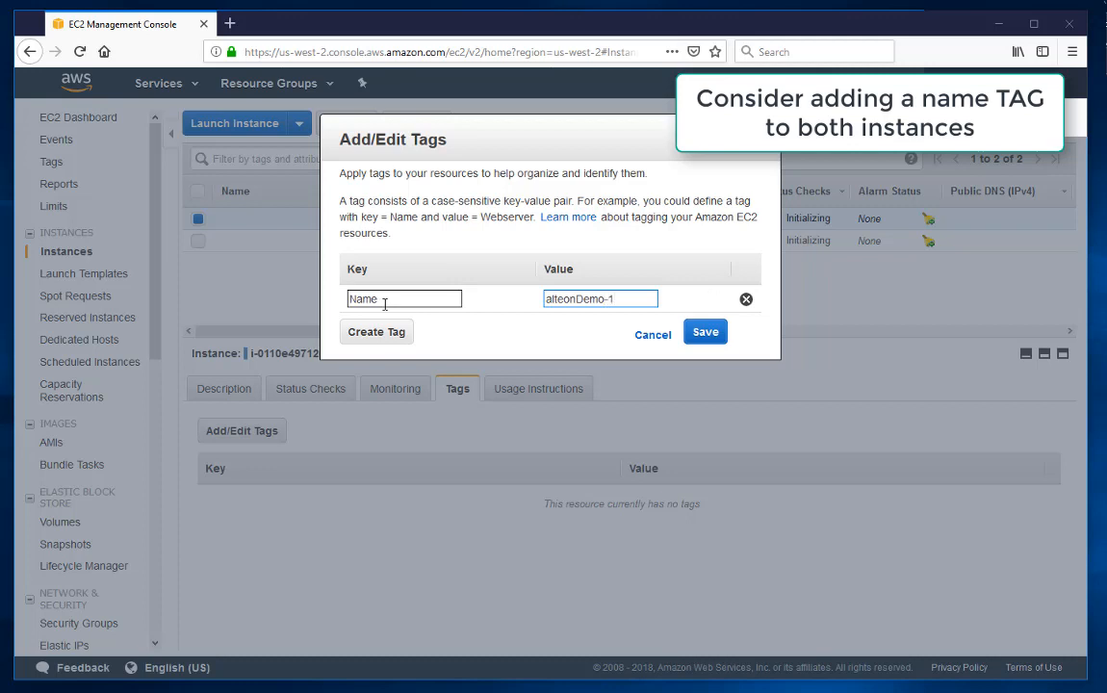
{"action": "left_click", "coordinate": [708, 332]}
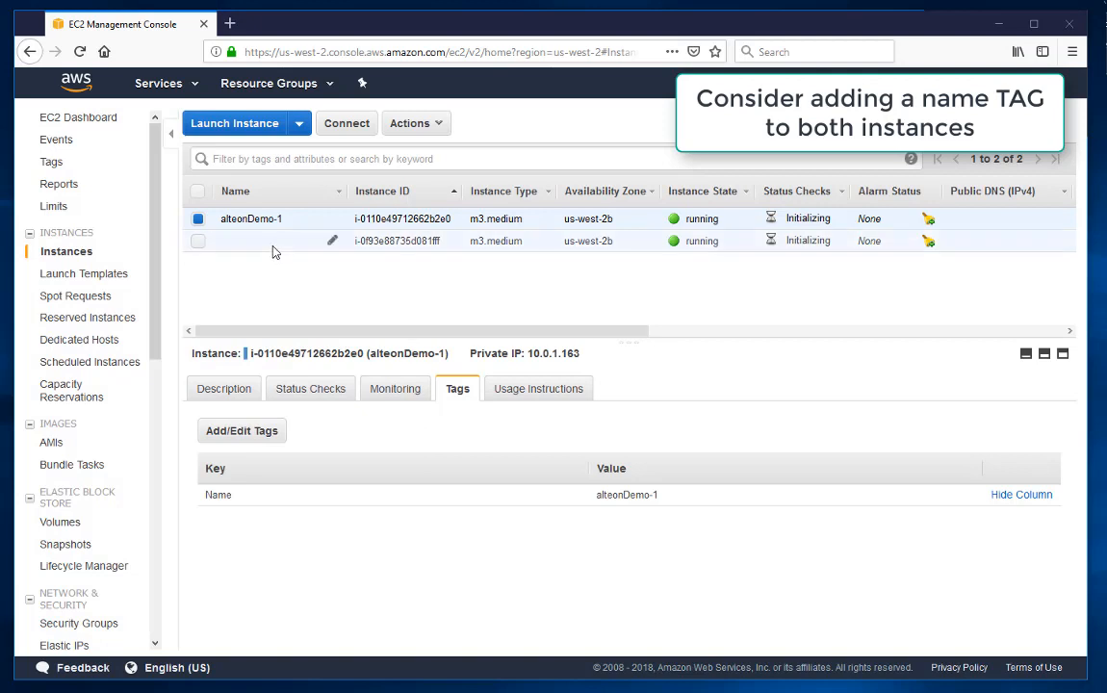
Tag the second Alteon instance with Name alteonDemo-2.
{"action": "left_click", "coordinate": [318, 241]}
{"action": "left_click", "coordinate": [242, 430]}
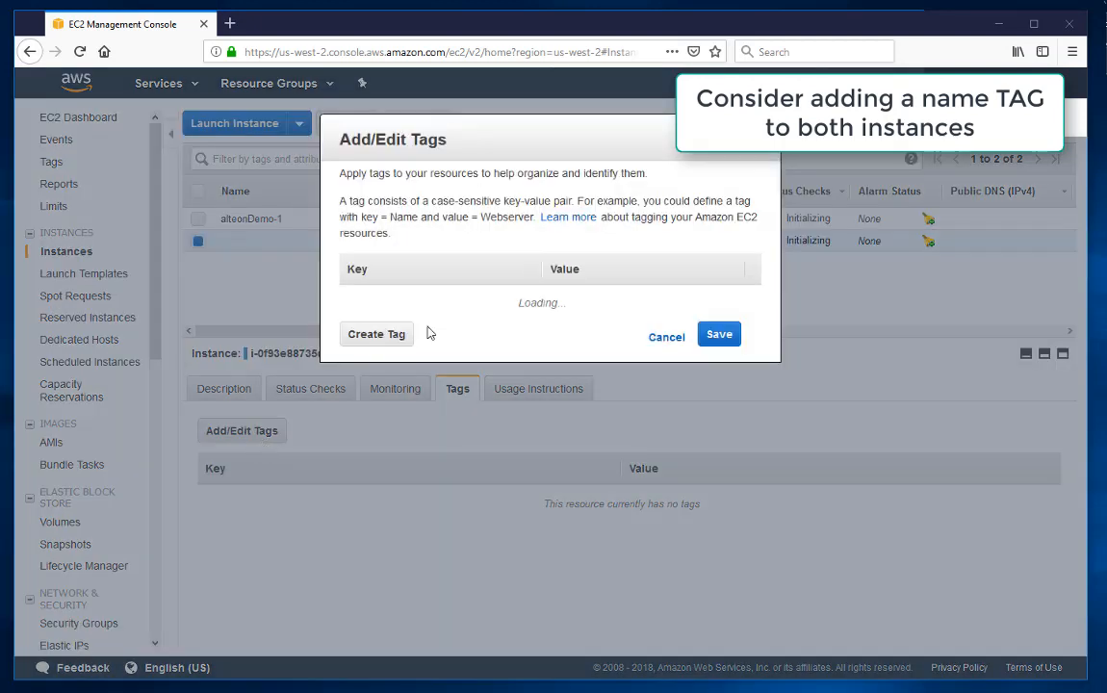
{"action": "left_click", "coordinate": [385, 328]}
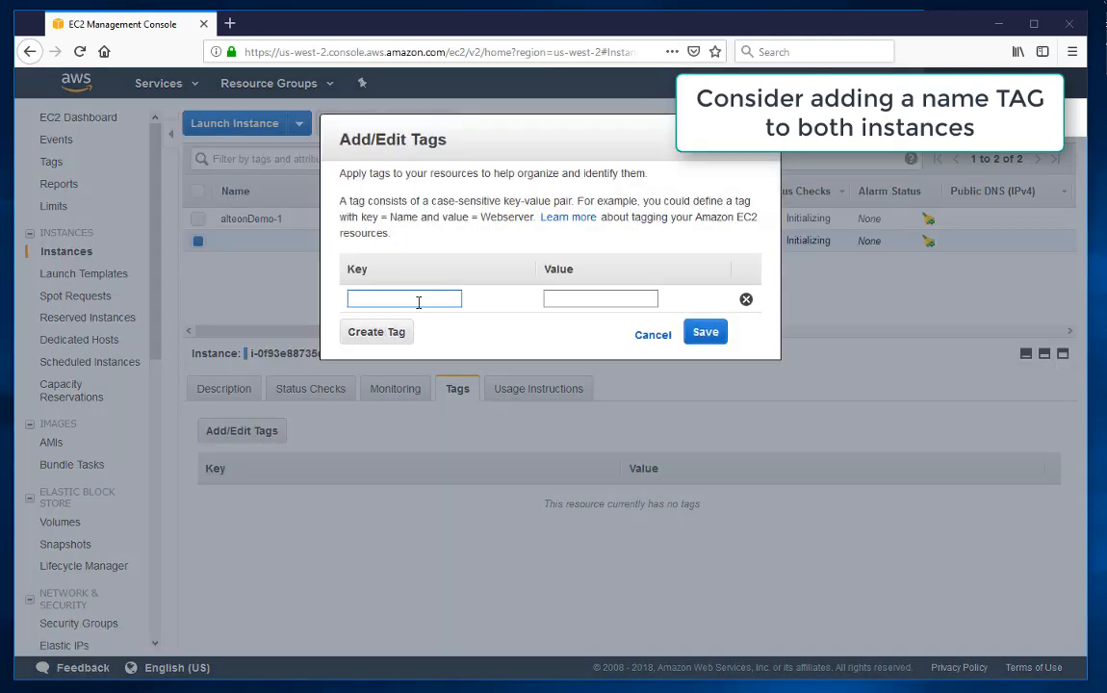
{"action": "type", "text": "Name"}
{"action": "key", "text": "Tab"}
{"action": "type", "text": "a"}
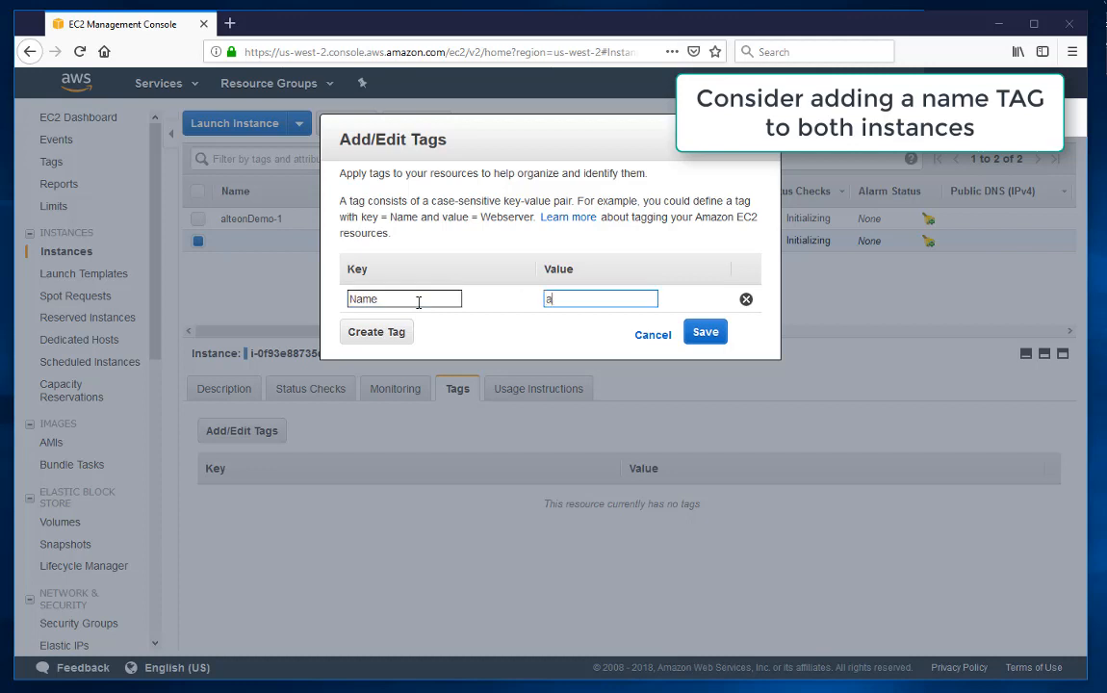
{"action": "type", "text": "lteonDemo-2"}
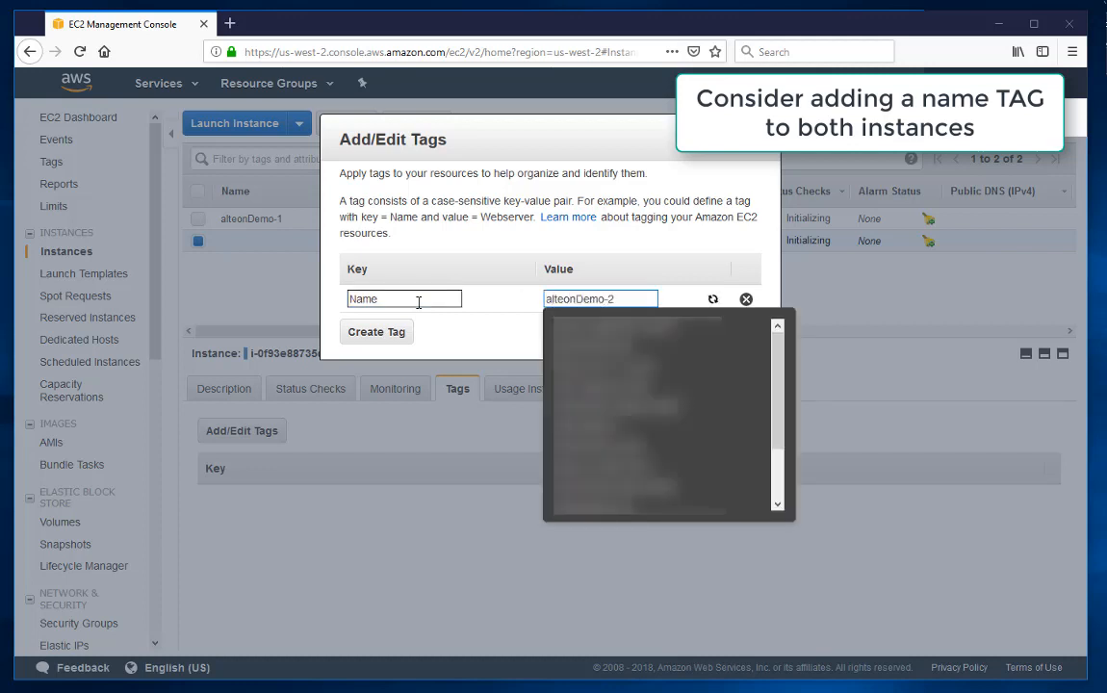
{"action": "left_click", "coordinate": [720, 340]}
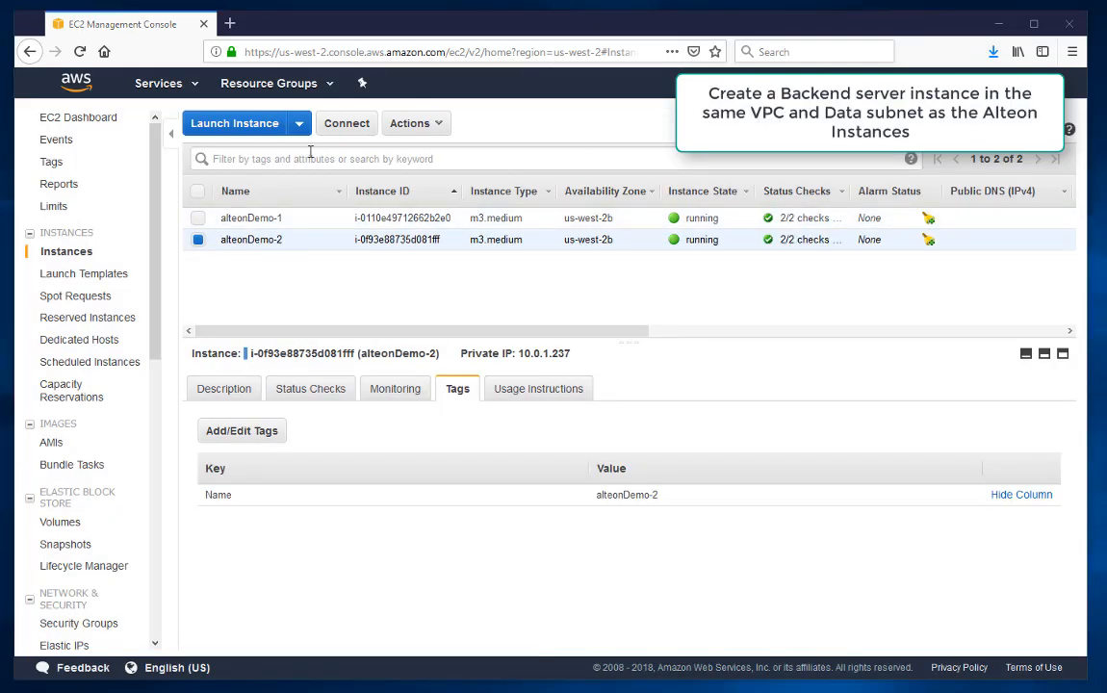
Choose the Ubuntu 16.04 LTS image from an AWS Marketplace search for 'ubuntu'.
{"action": "left_click", "coordinate": [240, 127]}
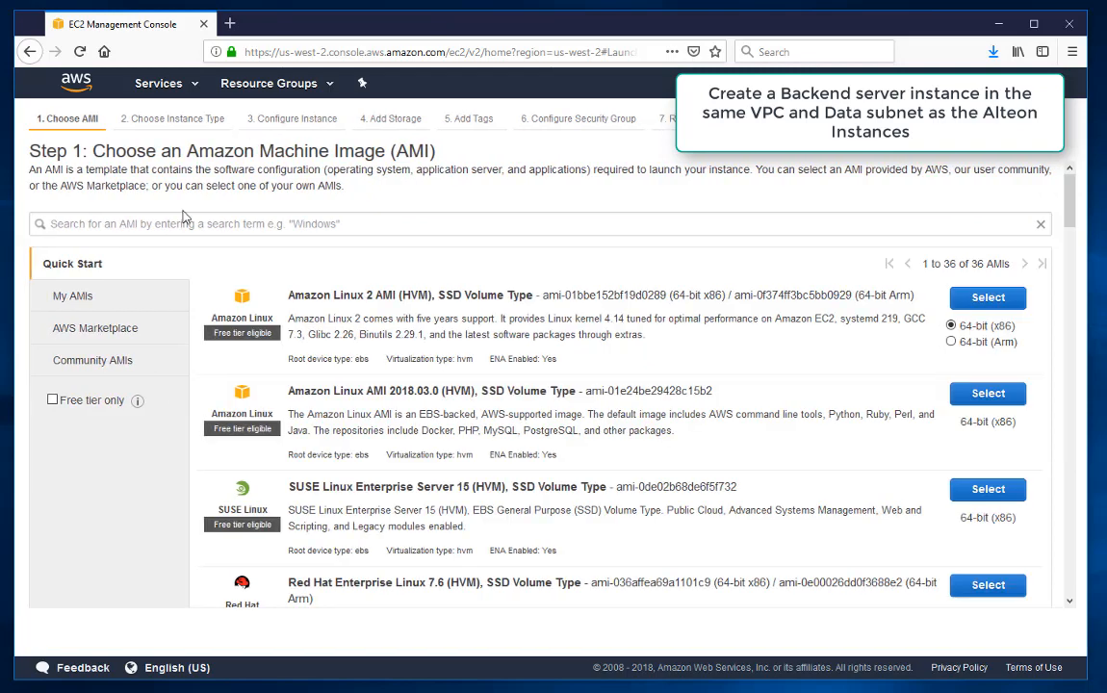
{"action": "left_click", "coordinate": [153, 315]}
{"action": "left_click", "coordinate": [284, 230]}
{"action": "type", "text": "ubuntu"}
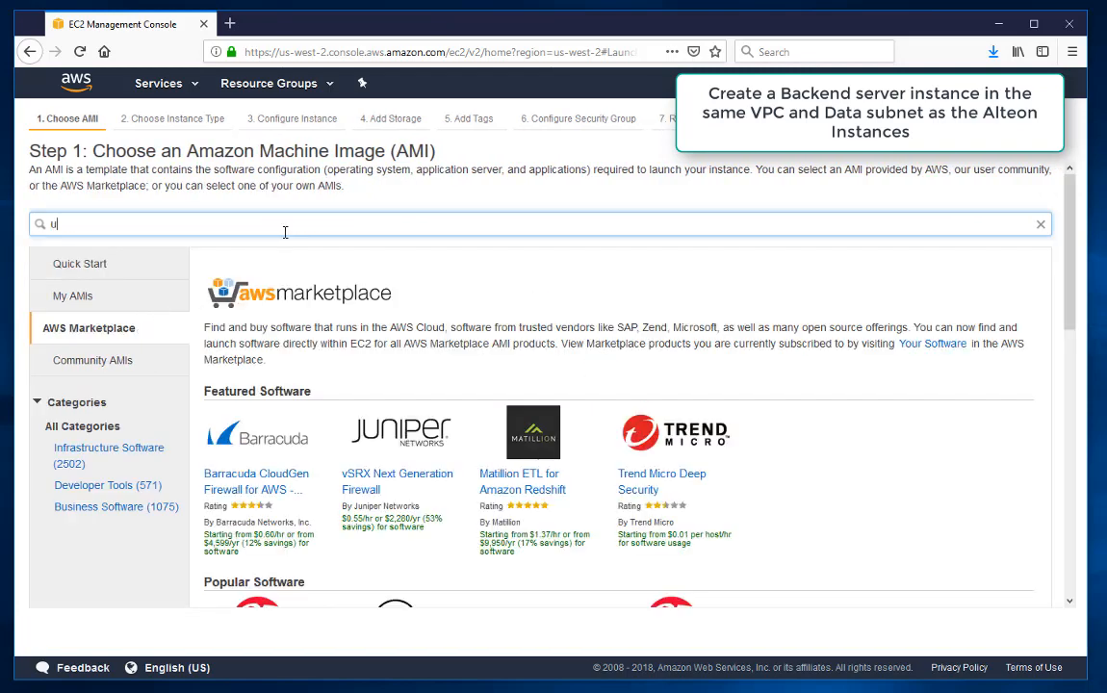
{"action": "key", "text": "Return"}
{"action": "left_click", "coordinate": [960, 302]}
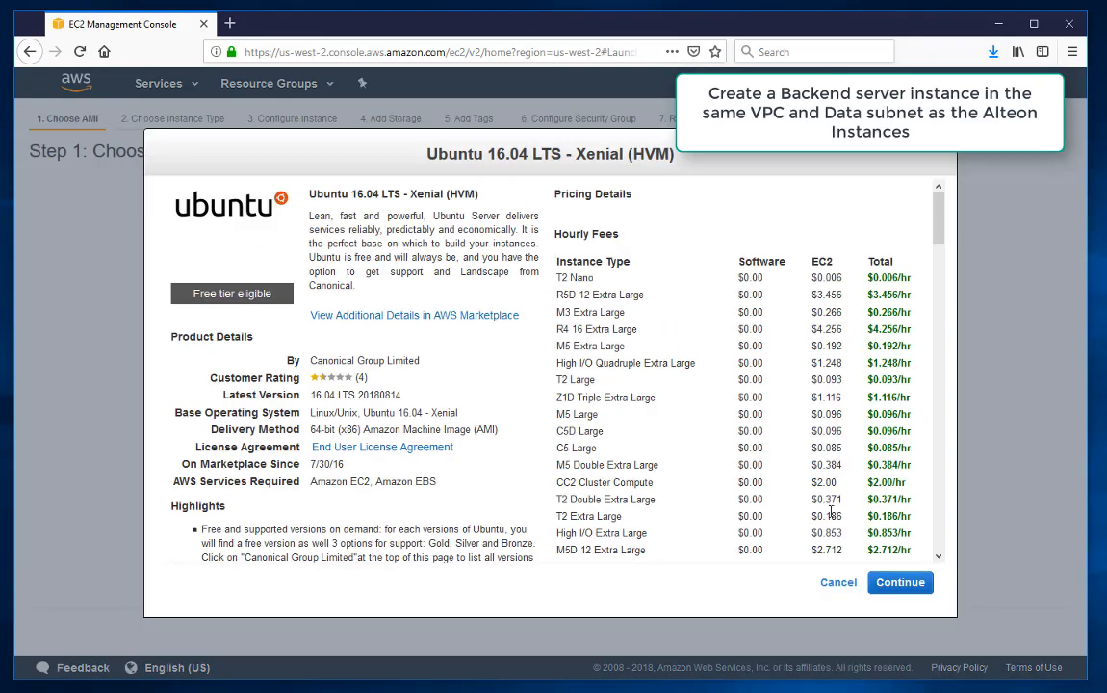
{"action": "left_click", "coordinate": [899, 651]}
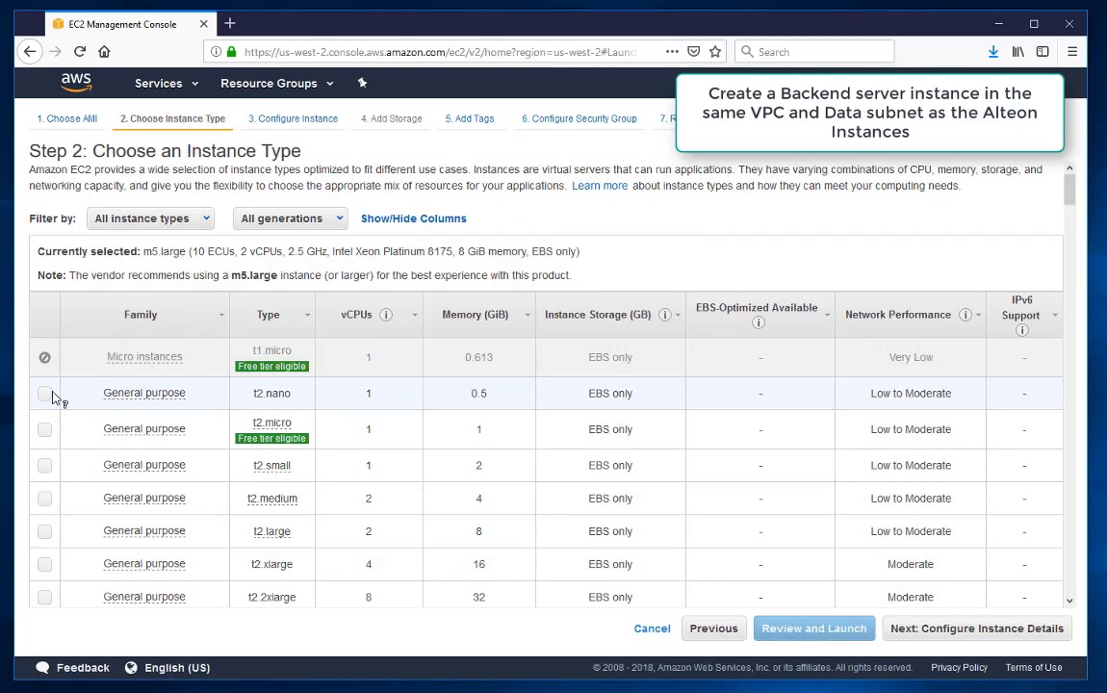
Use the t2.nano type on the data subnet, keeping default 8 GiB storage.
{"action": "left_click", "coordinate": [55, 398]}
{"action": "left_click", "coordinate": [968, 628]}
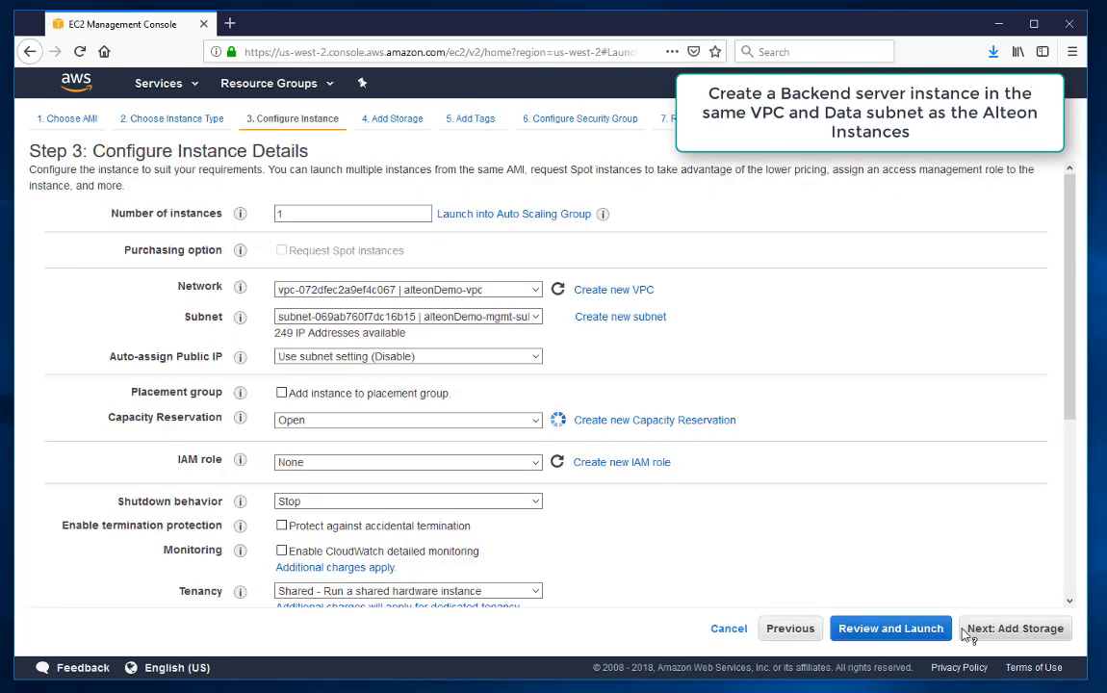
{"action": "left_click", "coordinate": [520, 318]}
{"action": "left_click", "coordinate": [525, 350]}
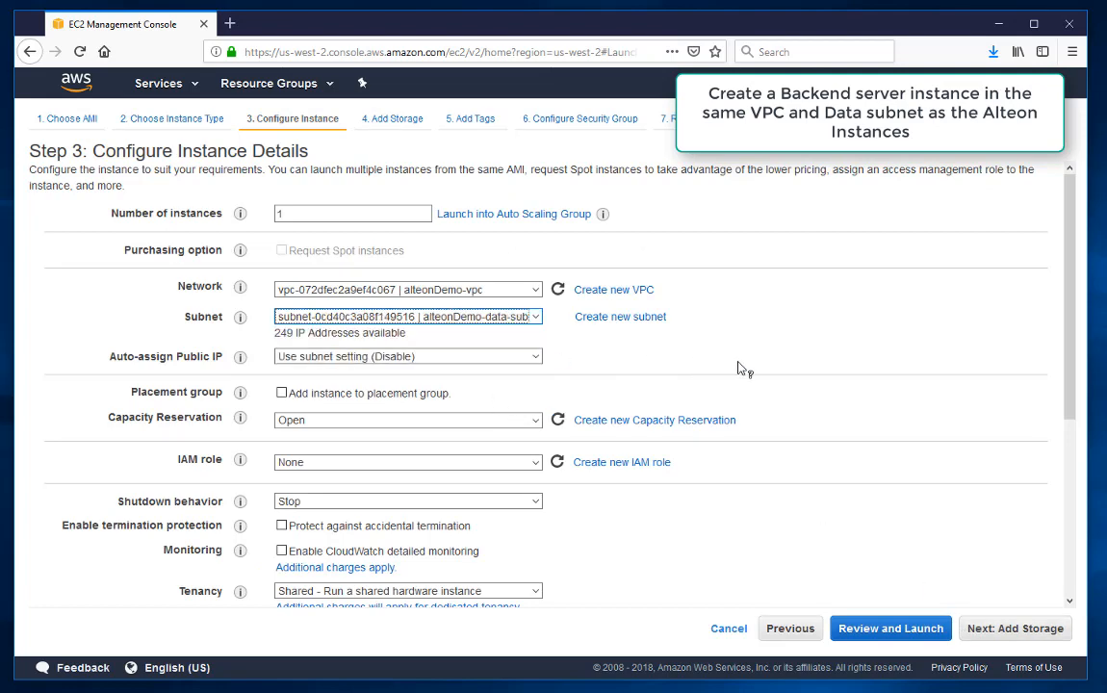
{"action": "scroll", "coordinate": [870, 379], "scroll_direction": "down", "scroll_amount": 1}
{"action": "scroll", "coordinate": [870, 378], "scroll_direction": "down", "scroll_amount": 3}
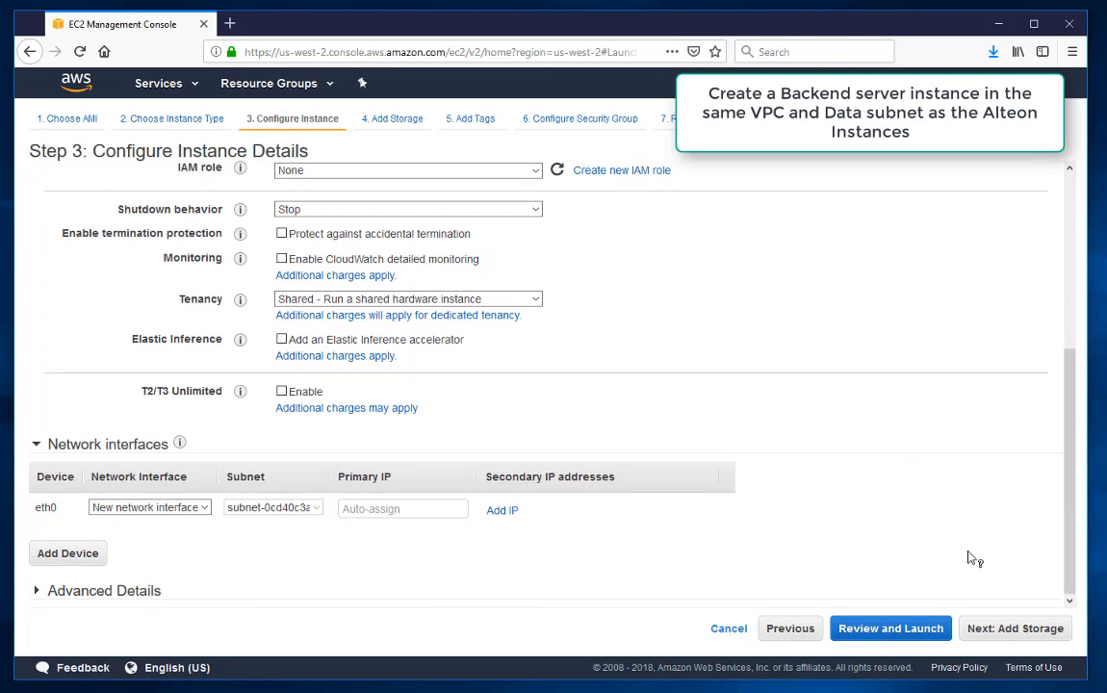
{"action": "left_click", "coordinate": [1018, 626]}
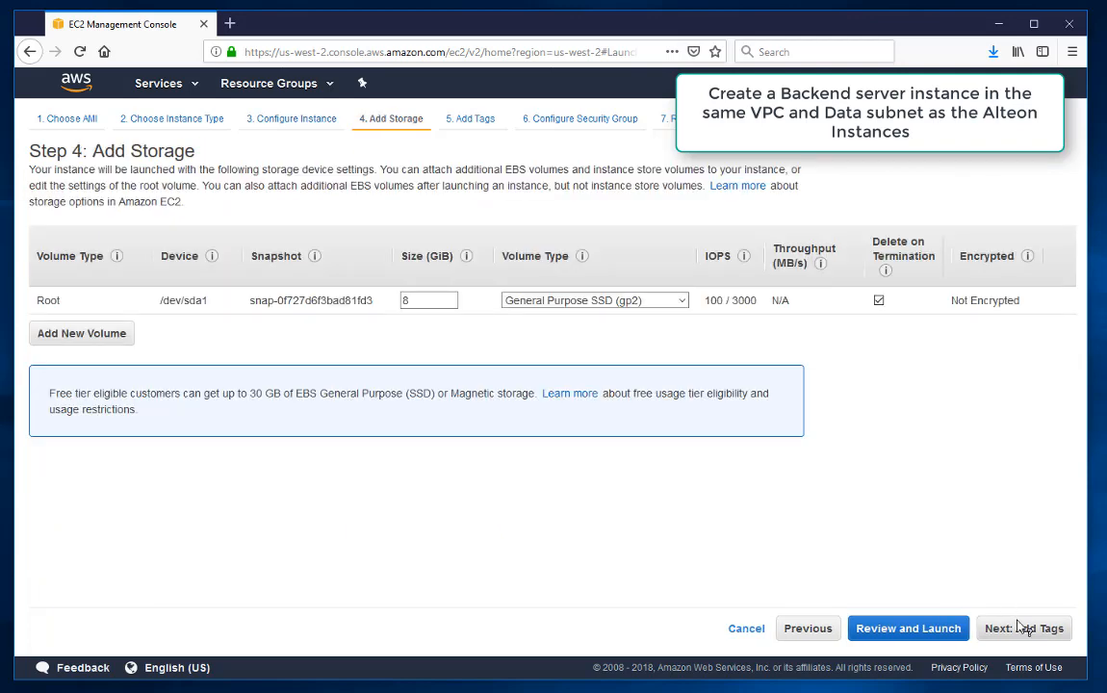
{"action": "left_click", "coordinate": [1023, 628]}
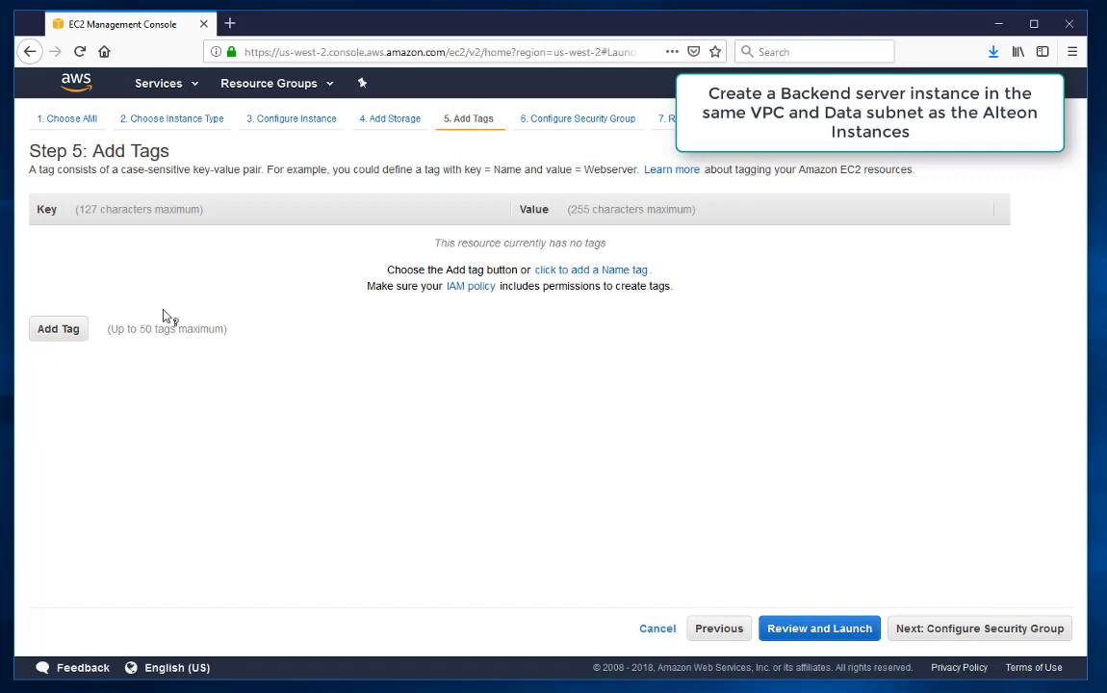
Give the backend server a Name tag.
{"action": "left_click", "coordinate": [82, 330]}
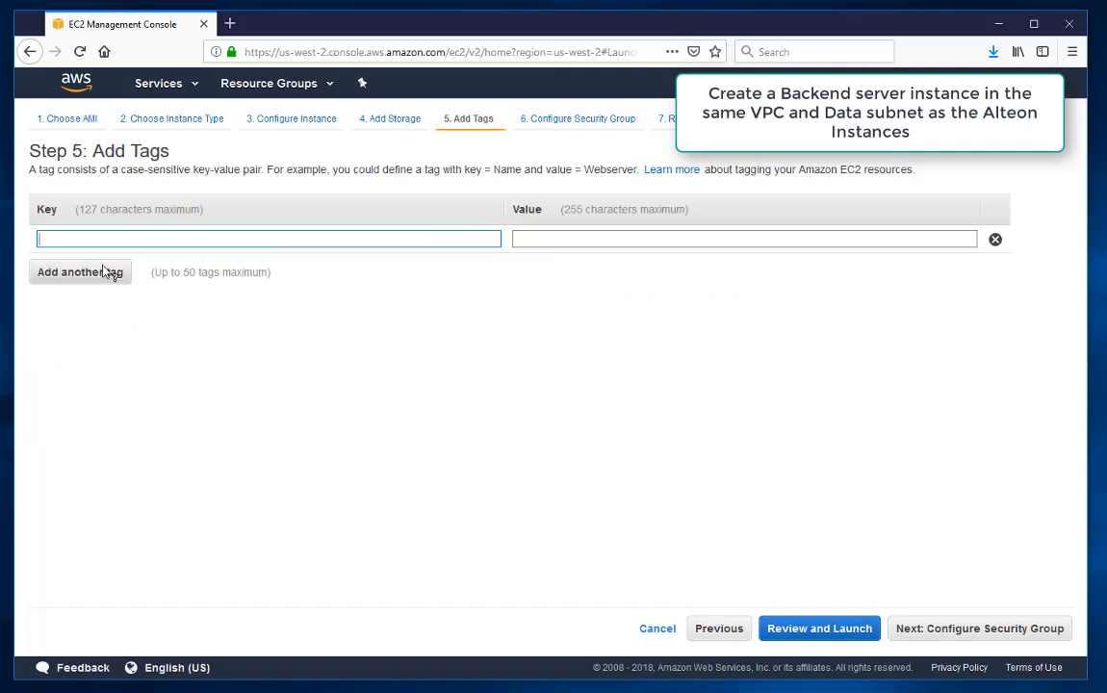
{"action": "type", "text": "Name"}
{"action": "key", "text": "Tab"}
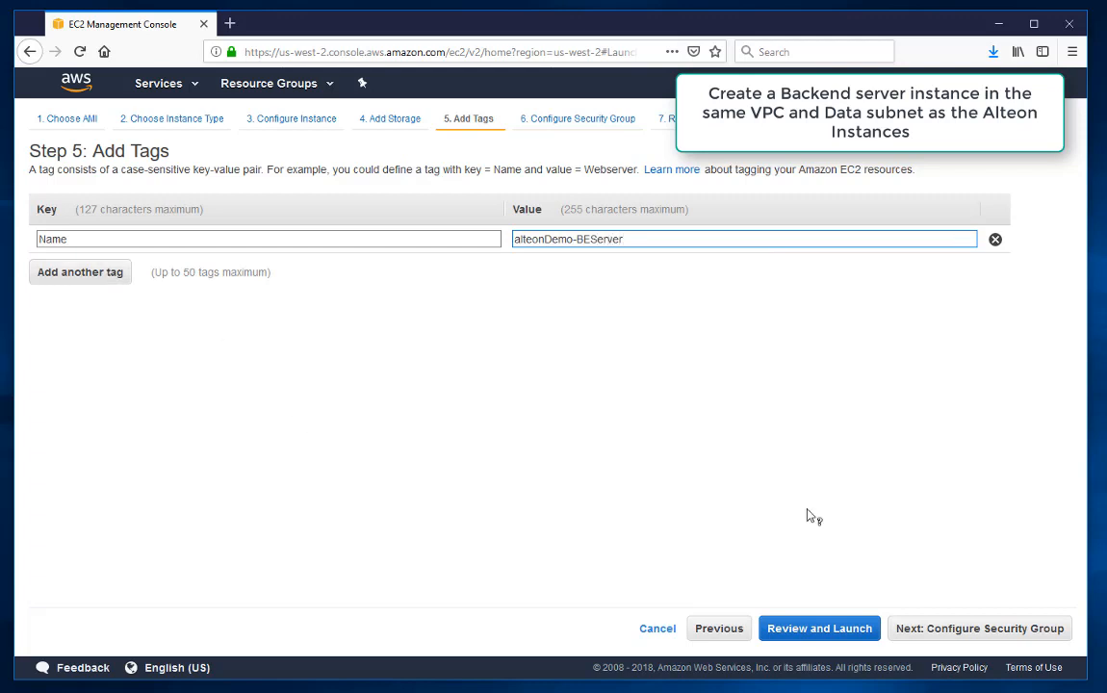
{"action": "left_click", "coordinate": [1067, 631]}
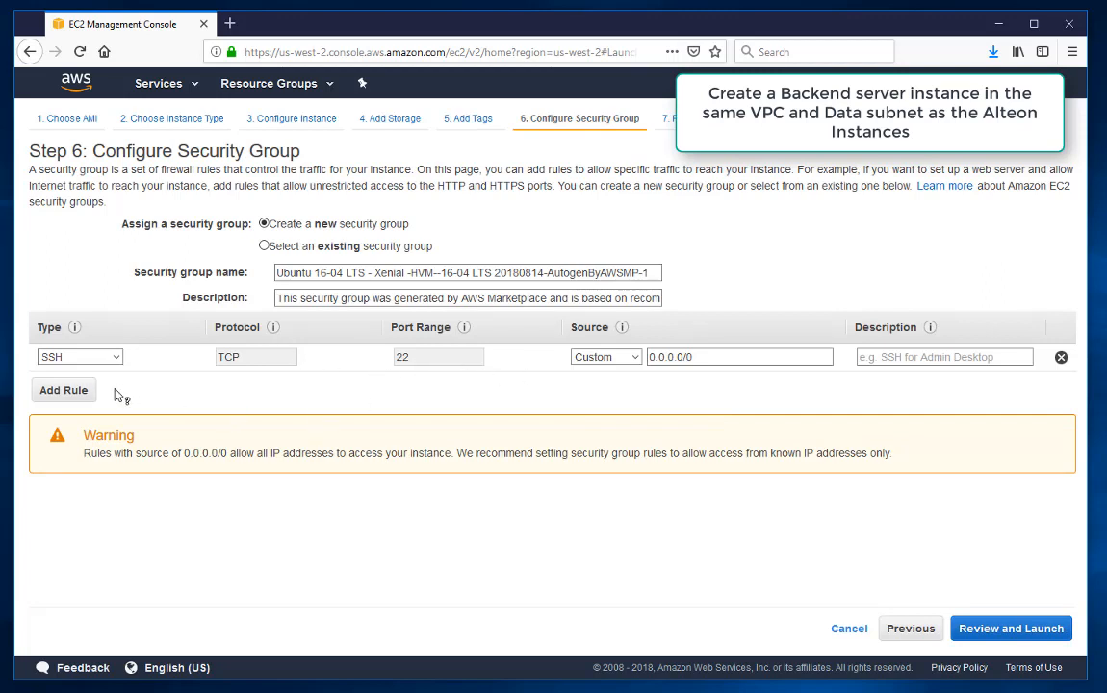
Add an HTTP rule with source 10.0.0.0/16 to the backend security group, then review.
{"action": "left_click", "coordinate": [64, 391]}
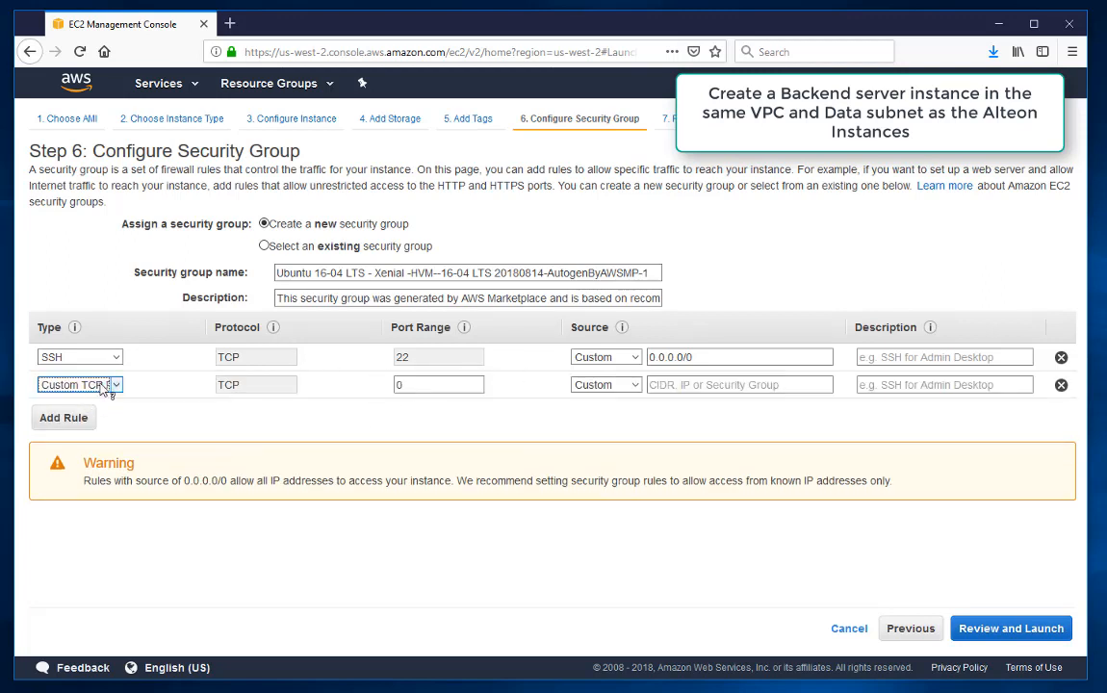
{"action": "left_click", "coordinate": [118, 387]}
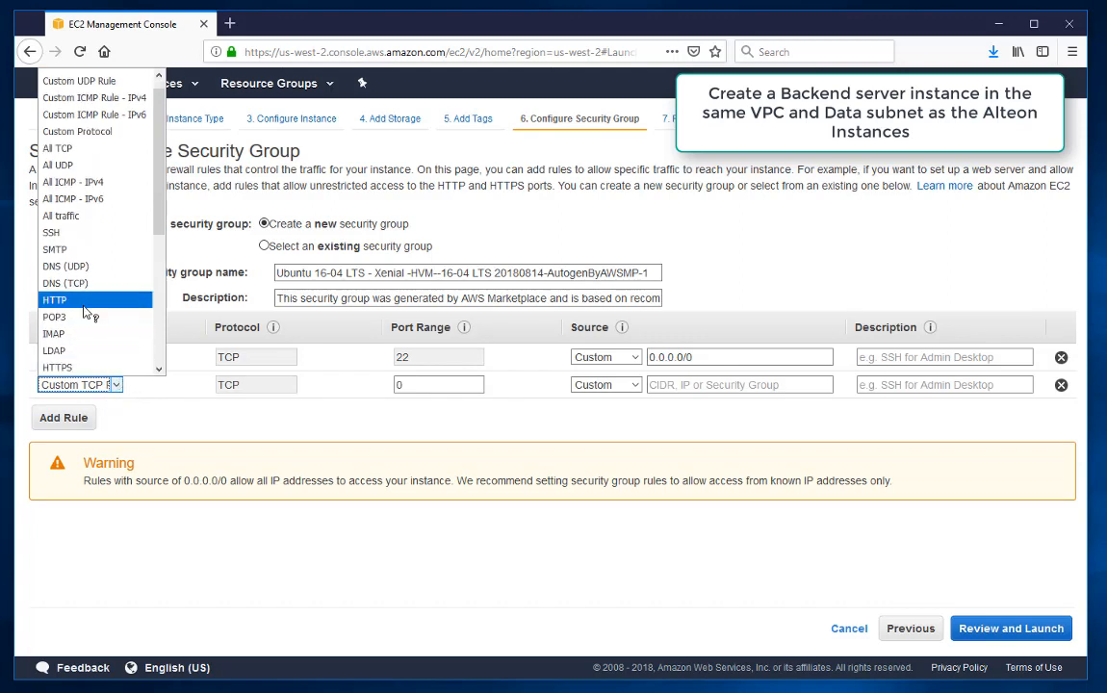
{"action": "left_click", "coordinate": [81, 281]}
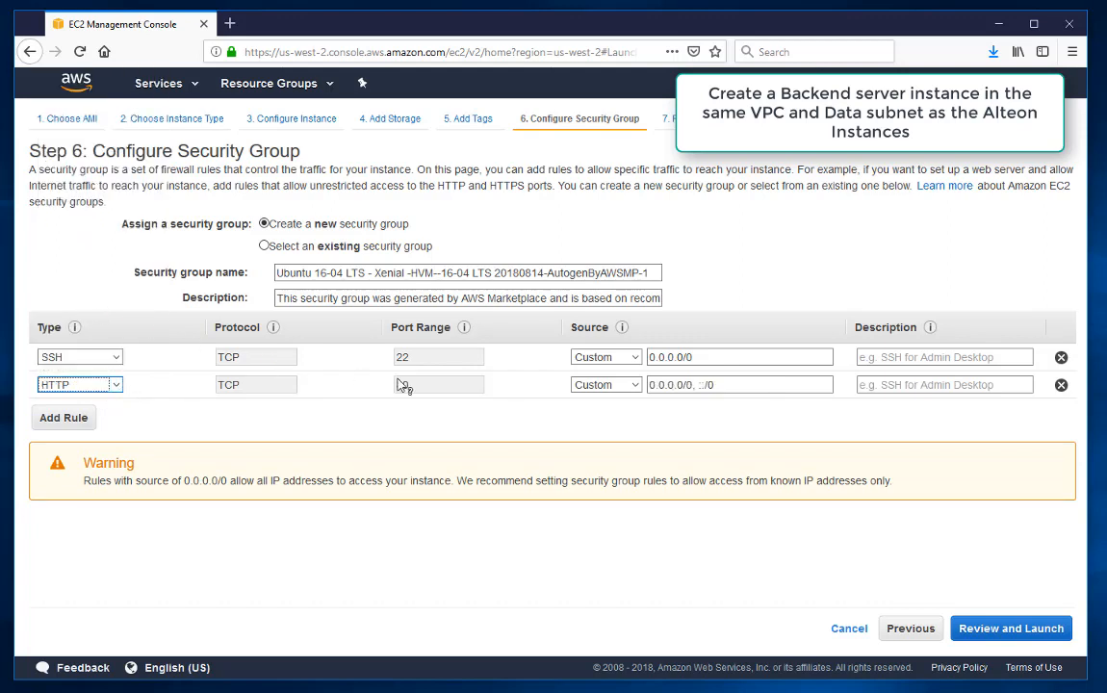
{"action": "left_click", "coordinate": [675, 386]}
{"action": "key", "text": "ctrl+a"}
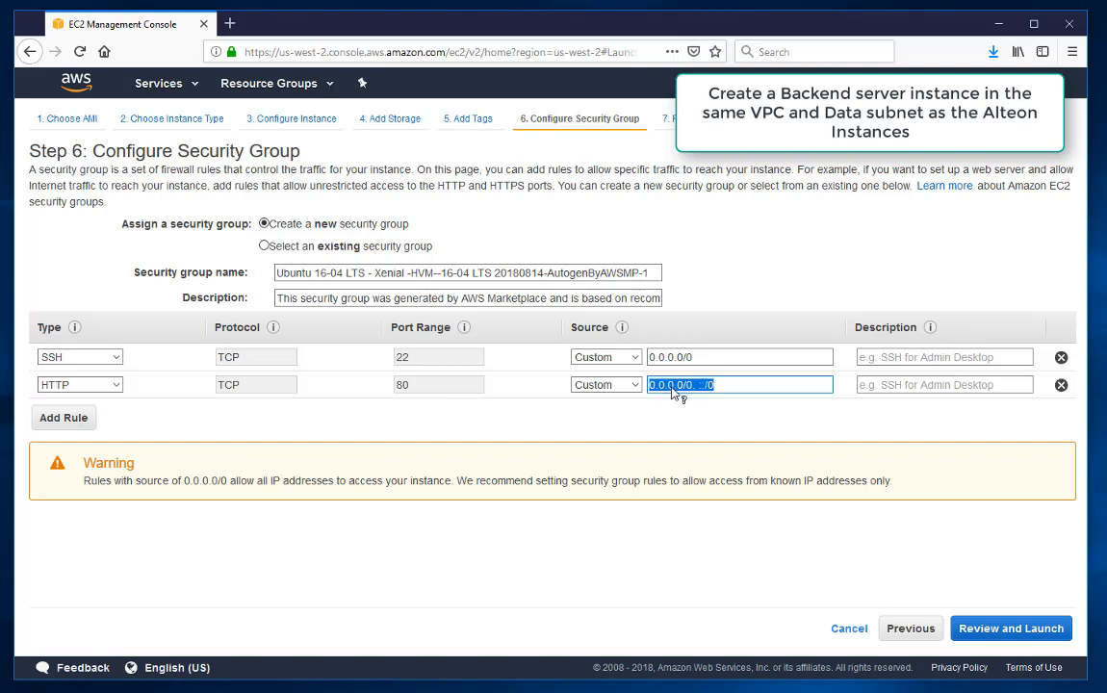
{"action": "type", "text": "10.0"}
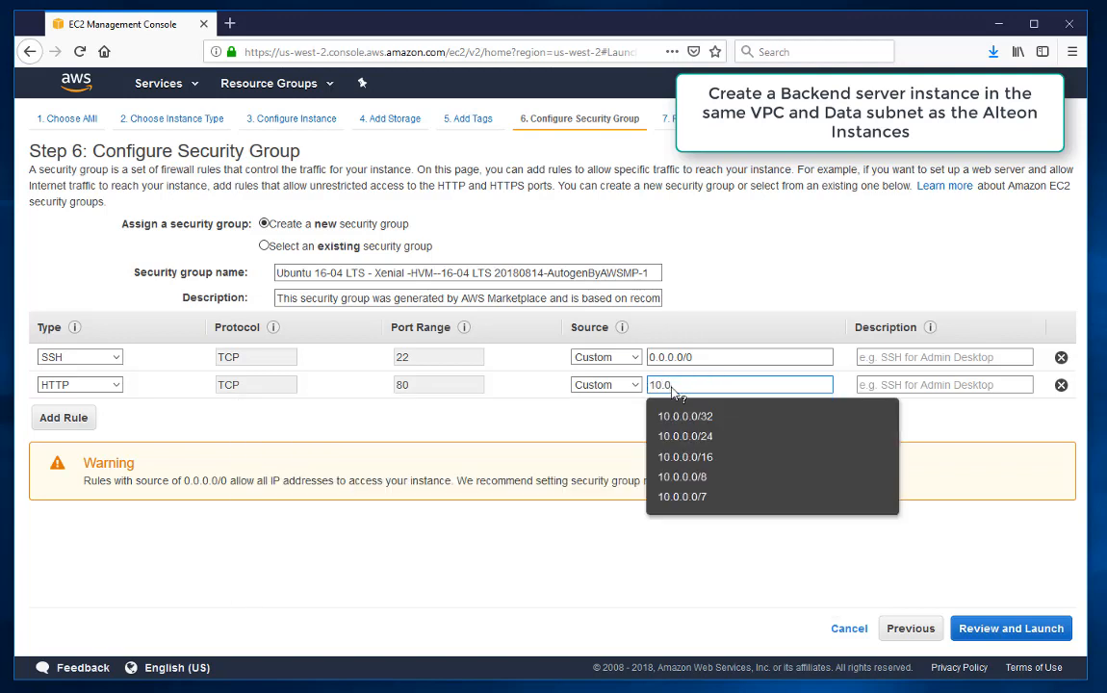
{"action": "left_click", "coordinate": [678, 457]}
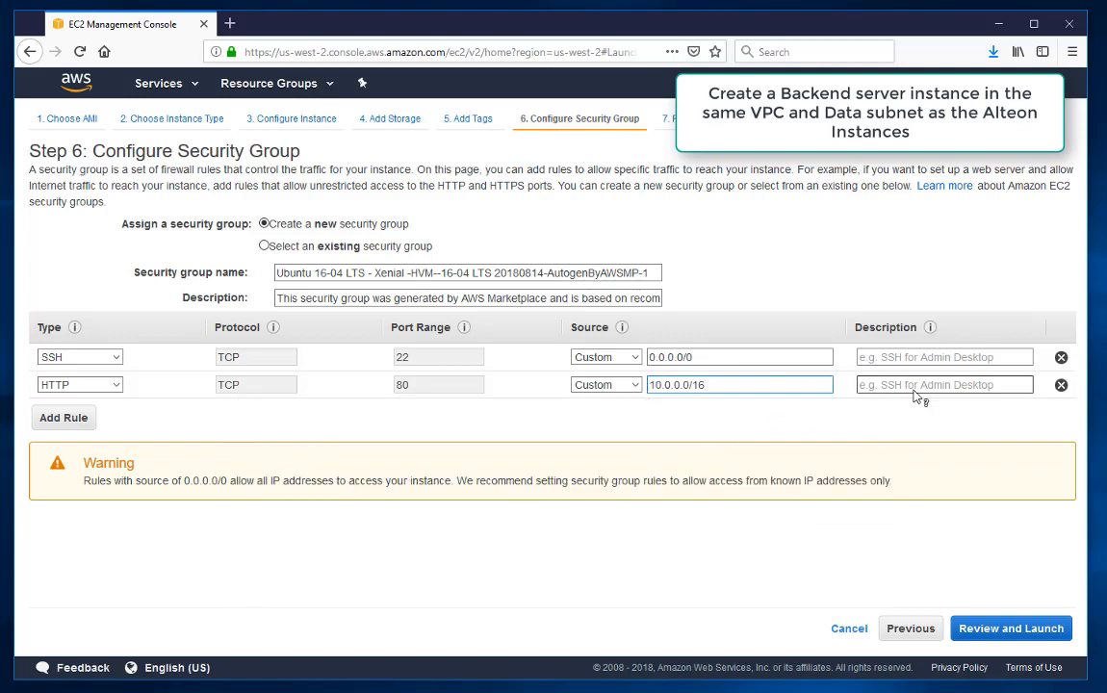
{"action": "left_click", "coordinate": [1019, 629]}
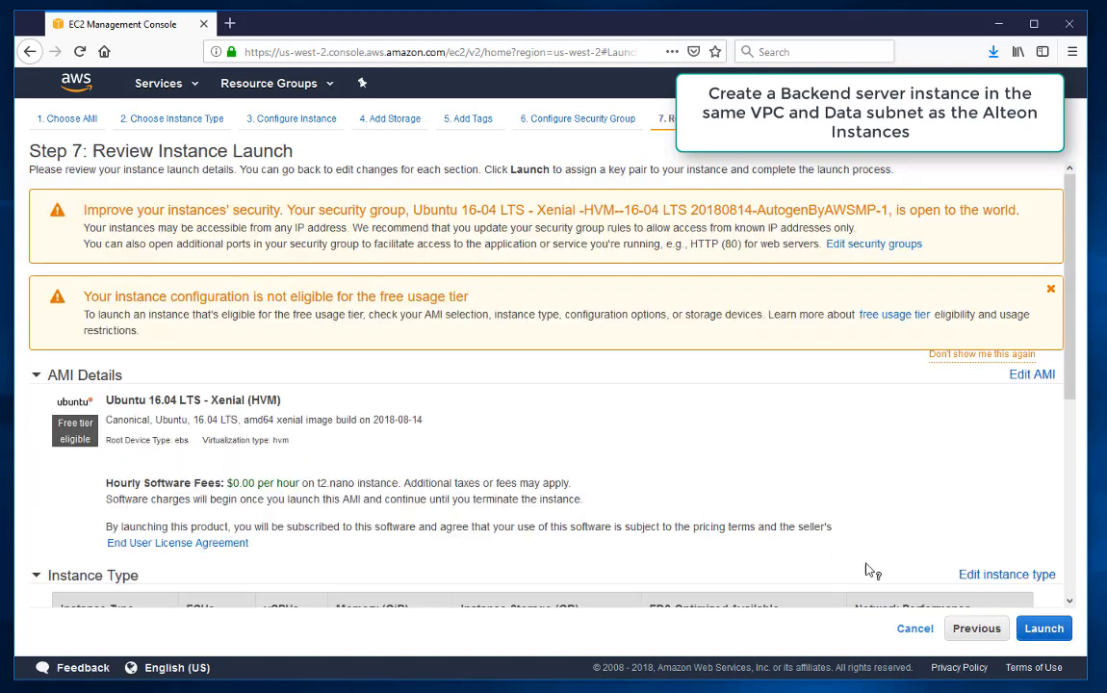
Launch alteonDemo-BEServer with the alteonDemoPKI key pair and view it in the instances list.
{"action": "left_click", "coordinate": [1044, 629]}
{"action": "left_click", "coordinate": [449, 429]}
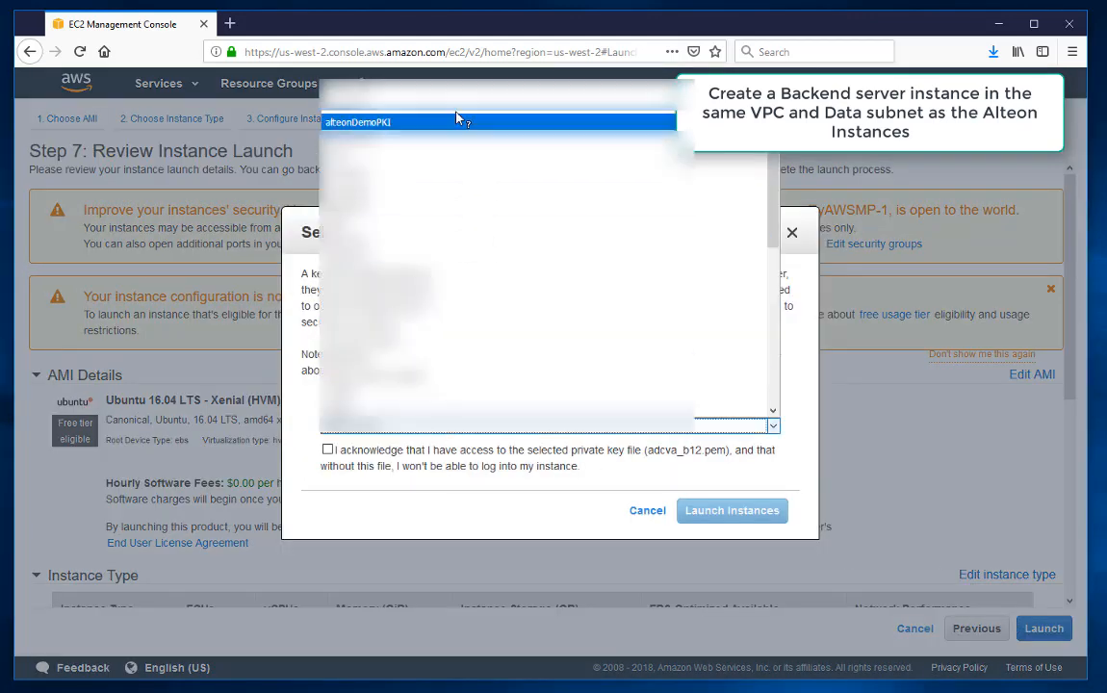
{"action": "left_click", "coordinate": [455, 126]}
{"action": "left_click", "coordinate": [440, 450]}
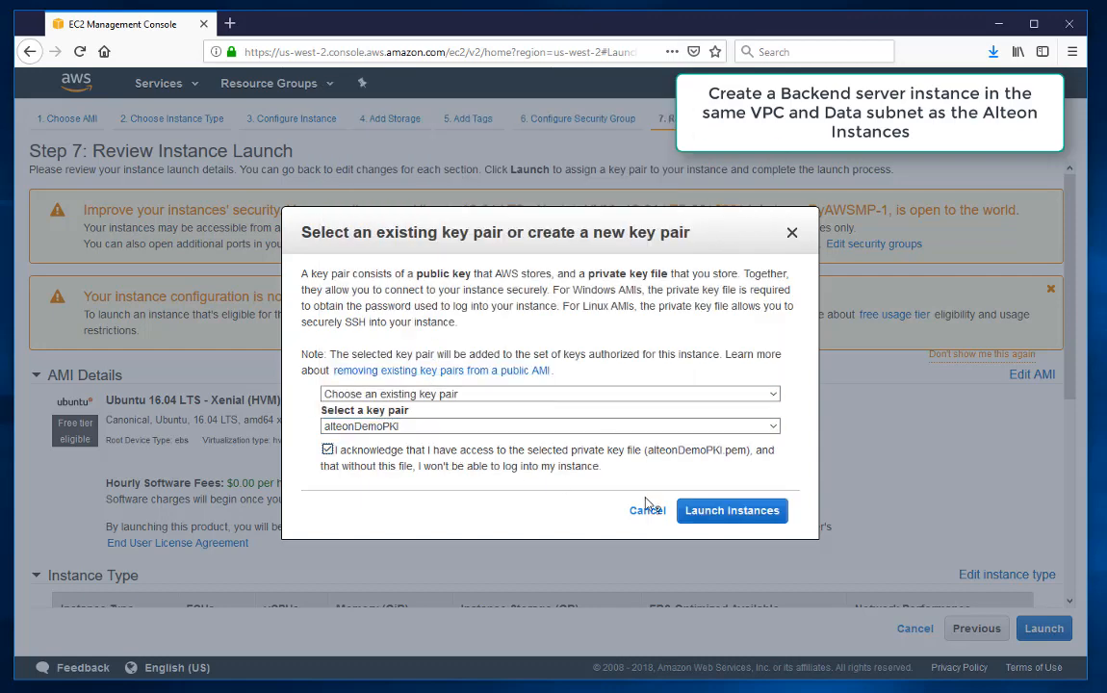
{"action": "left_click", "coordinate": [749, 520]}
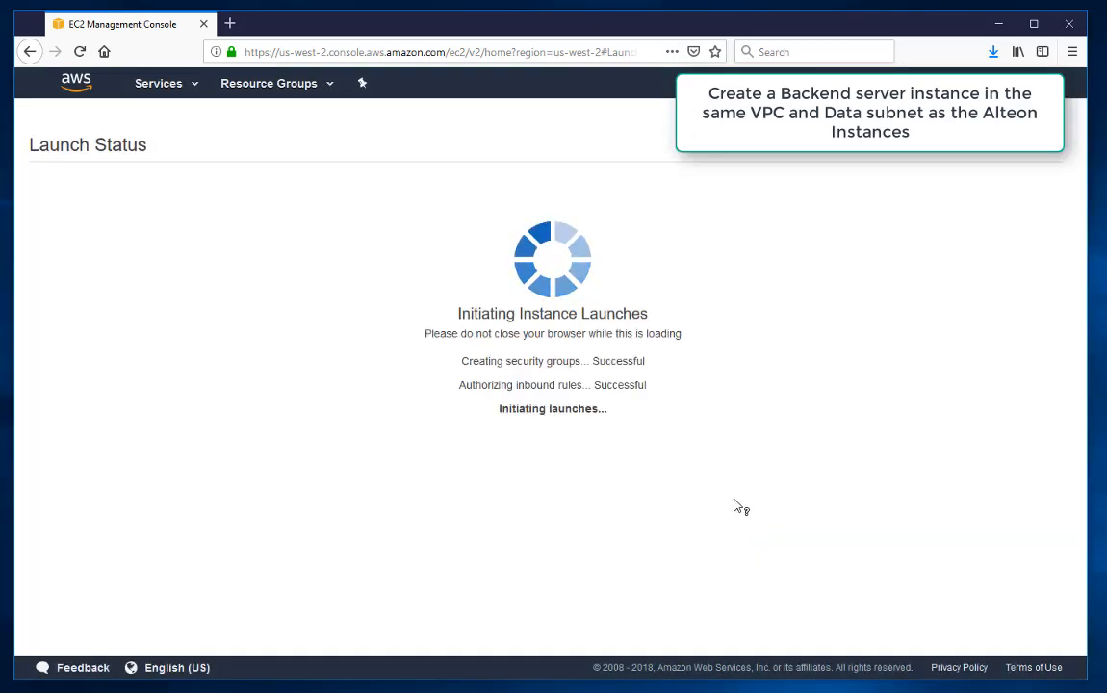
{"action": "left_click", "coordinate": [395, 229]}
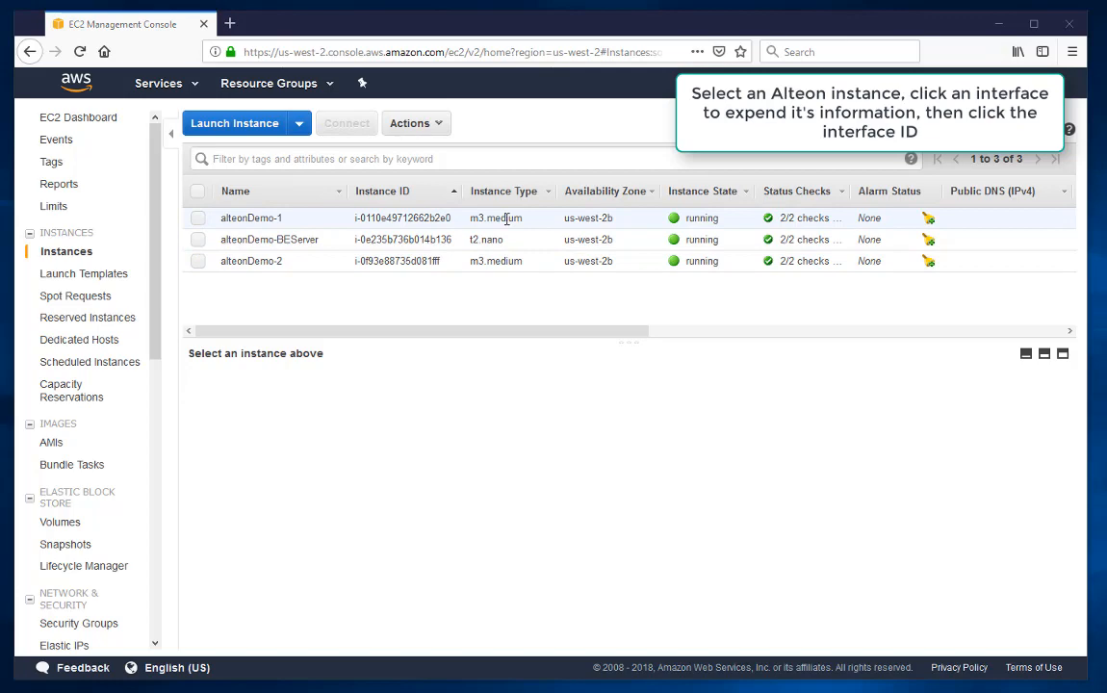
Tag alteonDemo-1's eth0 network interface with Name alteonDemo-1-nic-0.
{"action": "left_click", "coordinate": [507, 219]}
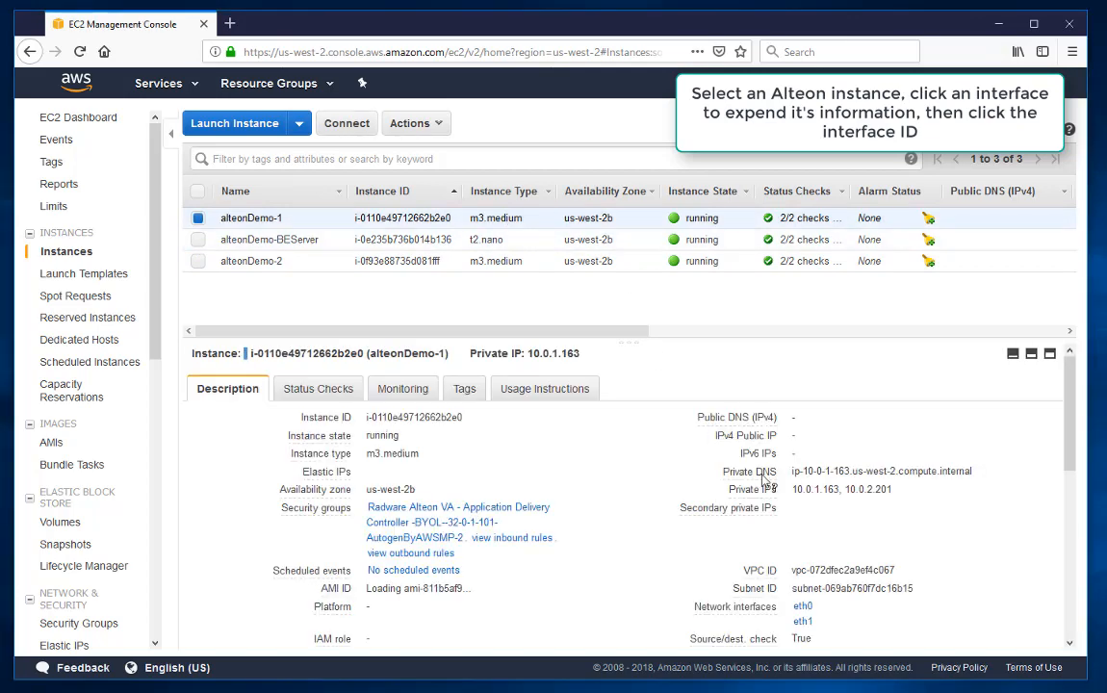
{"action": "left_click", "coordinate": [803, 638]}
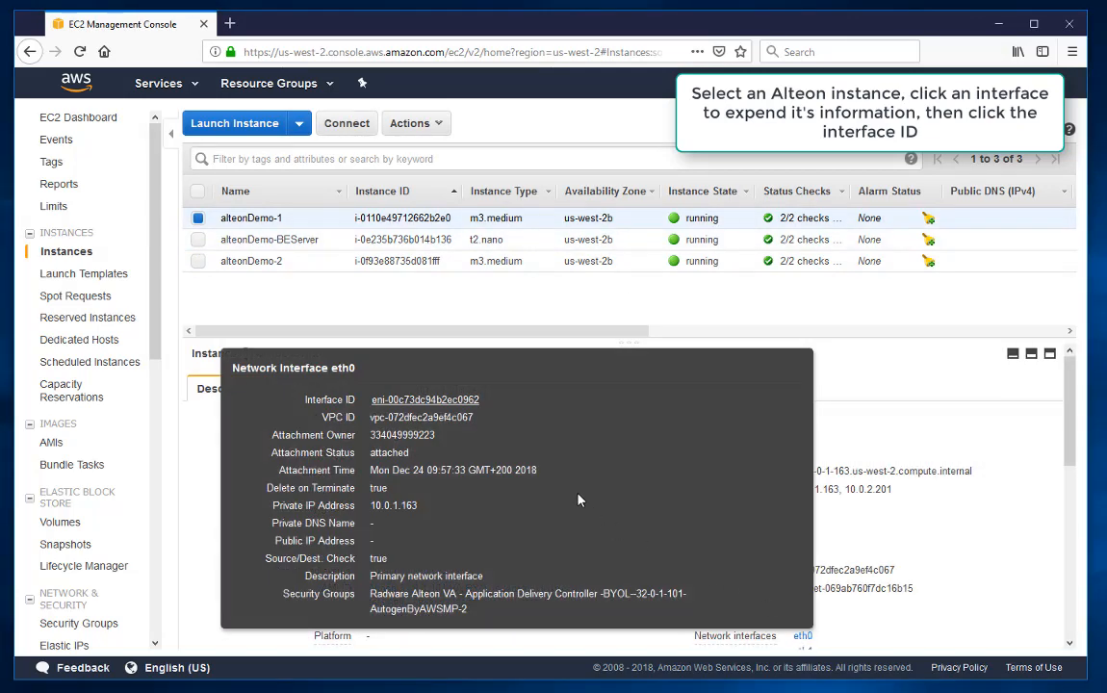
{"action": "left_click", "coordinate": [409, 400]}
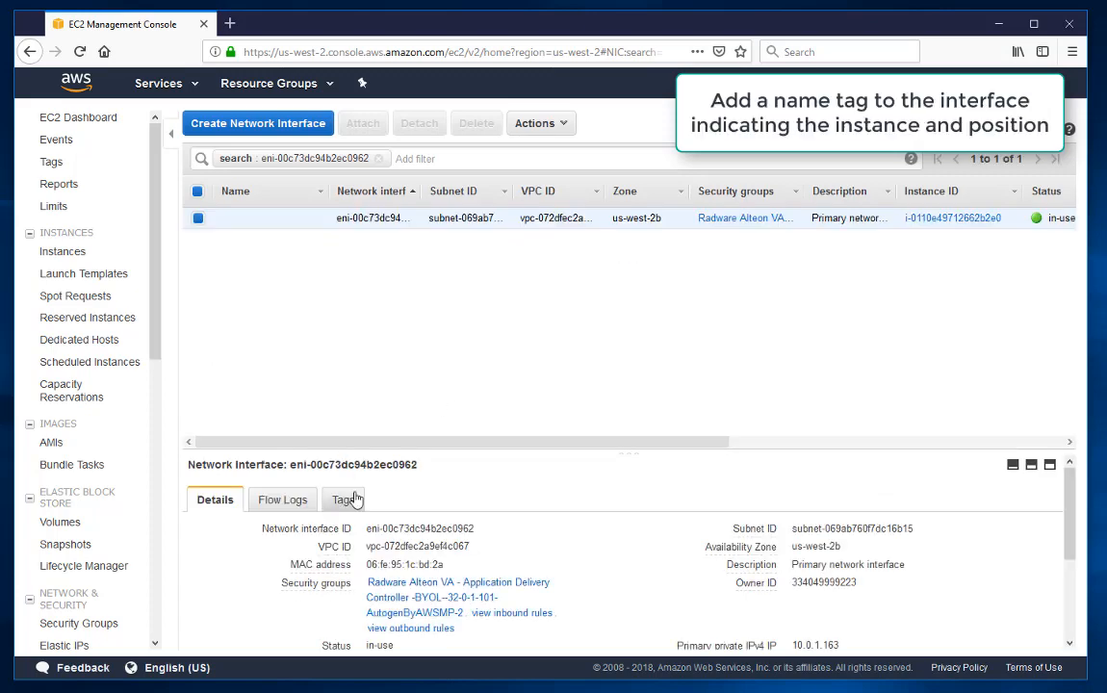
{"action": "left_click", "coordinate": [347, 498]}
{"action": "left_click", "coordinate": [271, 543]}
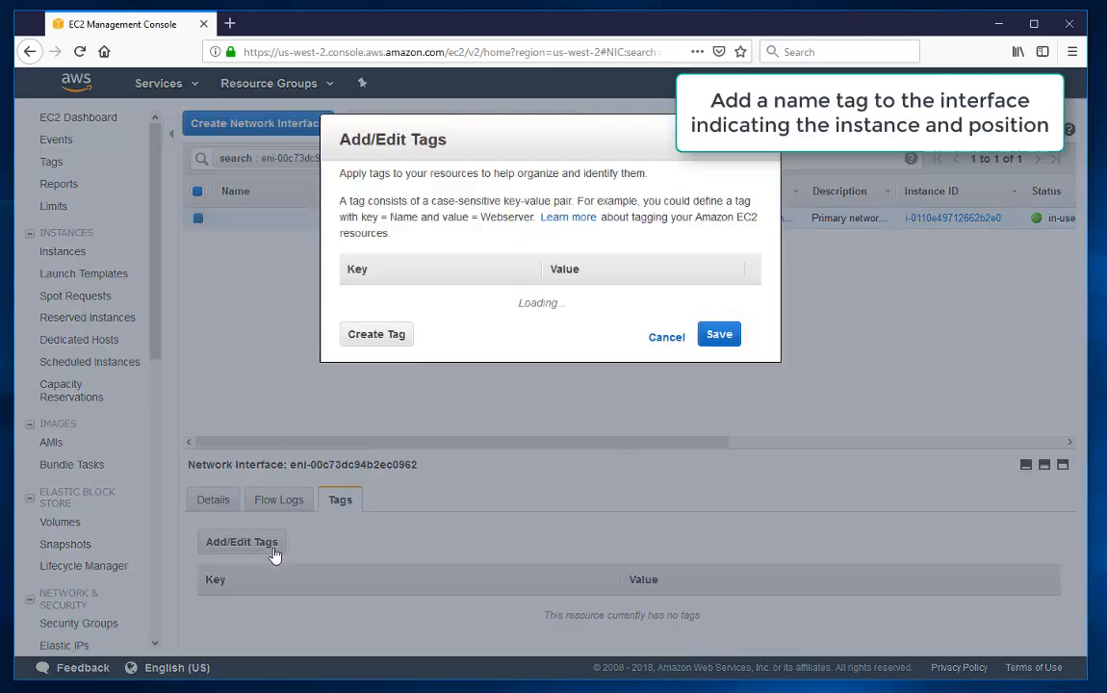
{"action": "left_click", "coordinate": [406, 332]}
{"action": "type", "text": "Na"}
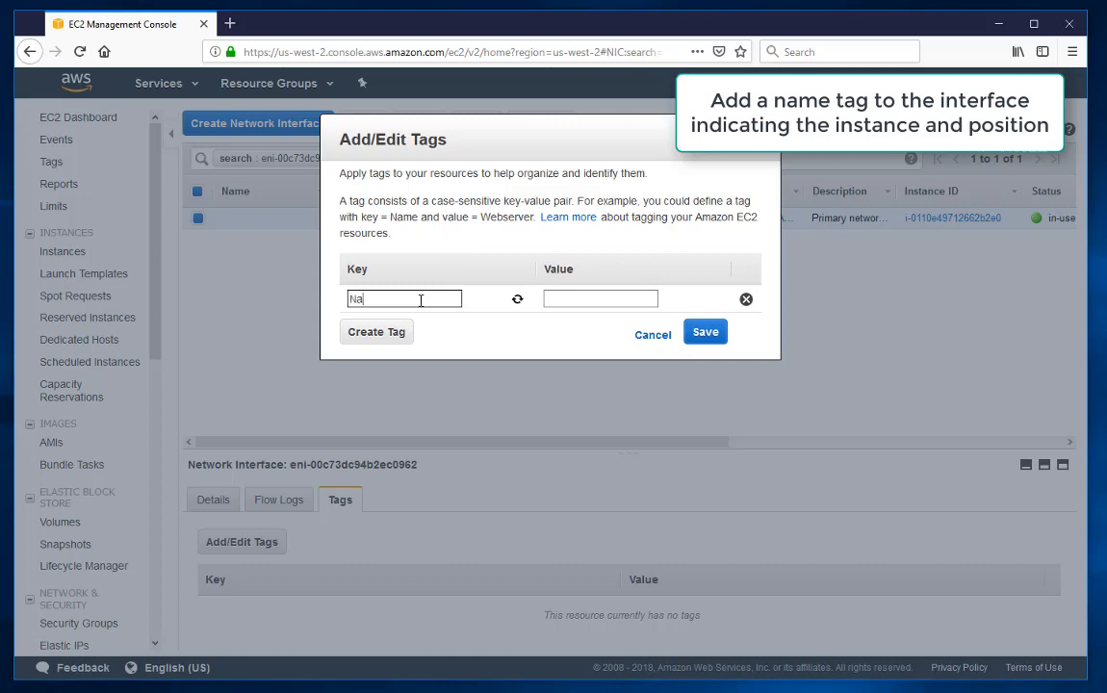
{"action": "type", "text": "me"}
{"action": "key", "text": "Tab"}
{"action": "type", "text": "alteonDemo-1-nic-0"}
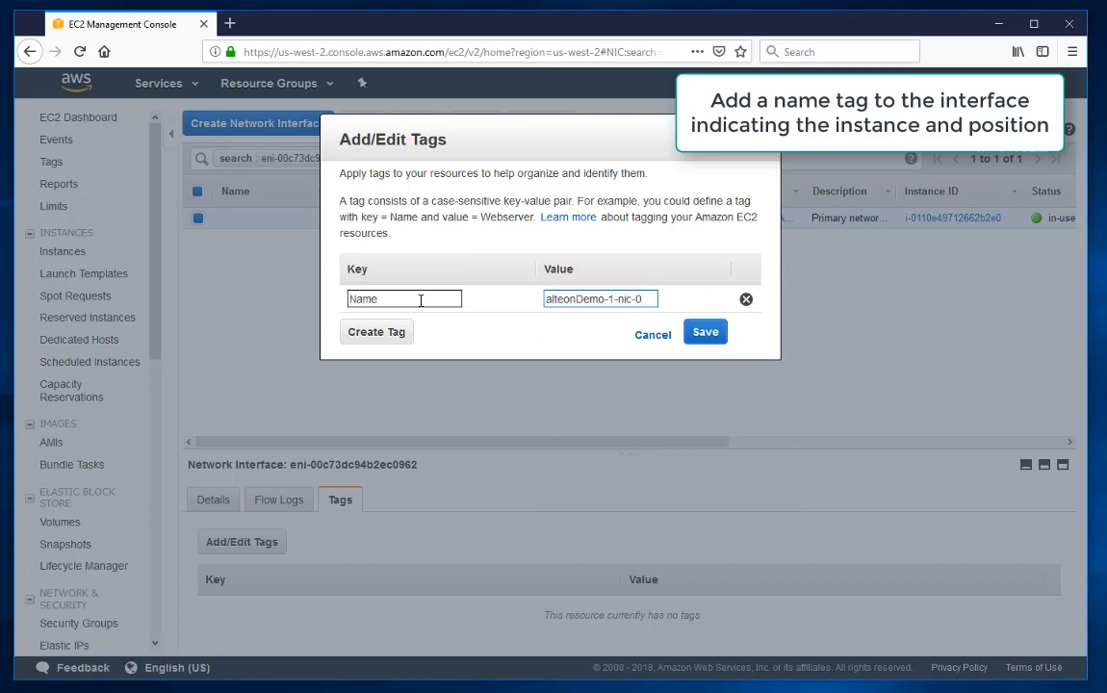
{"action": "left_click", "coordinate": [703, 331]}
Tag alteonDemo-1's eth1 network interface with Name alteonDemo-1-nic-1.
{"action": "left_click", "coordinate": [62, 251]}
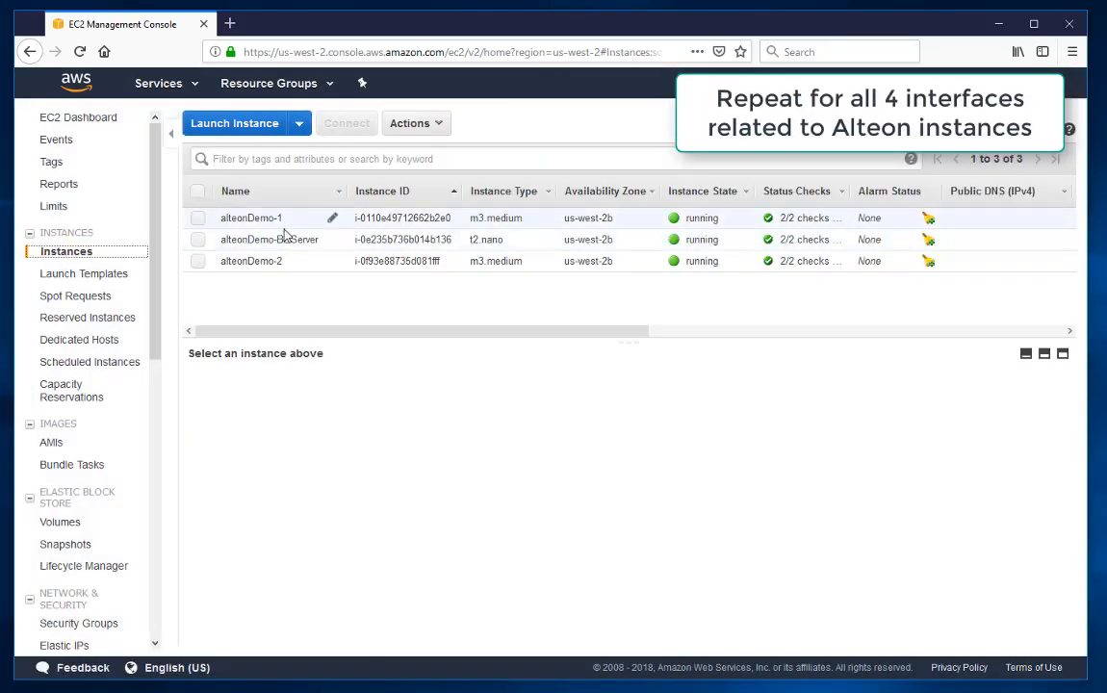
{"action": "left_click", "coordinate": [269, 219]}
{"action": "left_click", "coordinate": [805, 652]}
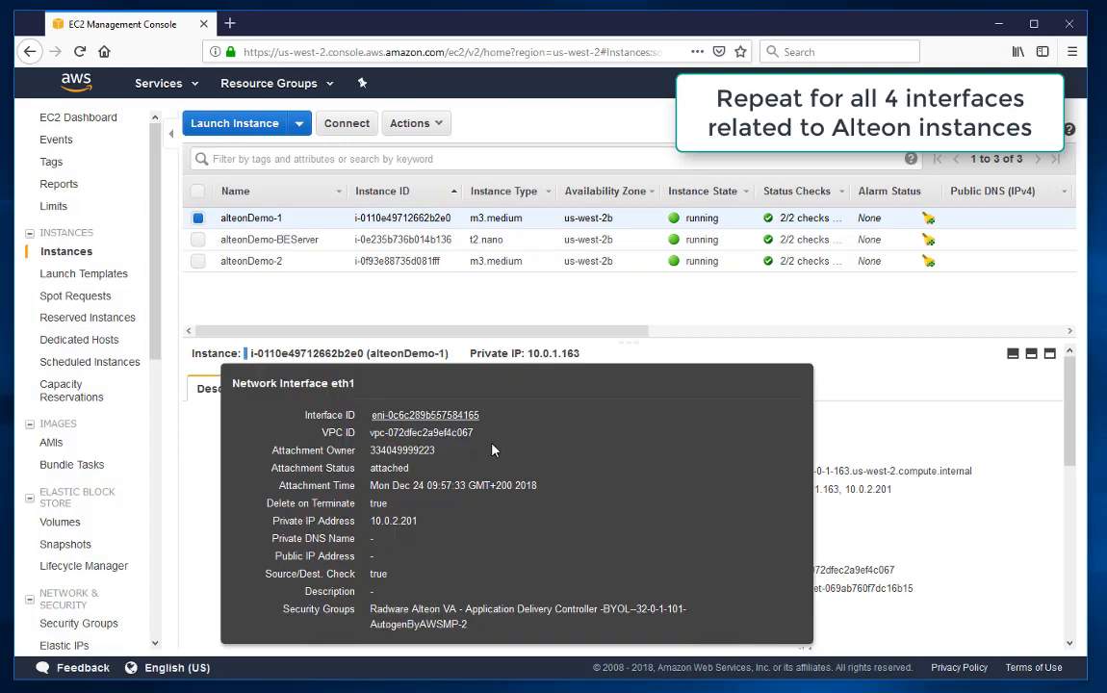
{"action": "left_click", "coordinate": [438, 412]}
{"action": "left_click", "coordinate": [340, 500]}
{"action": "left_click", "coordinate": [242, 542]}
{"action": "left_click", "coordinate": [360, 328]}
{"action": "type", "text": "Name"}
{"action": "key", "text": "Tab"}
{"action": "type", "text": "al"}
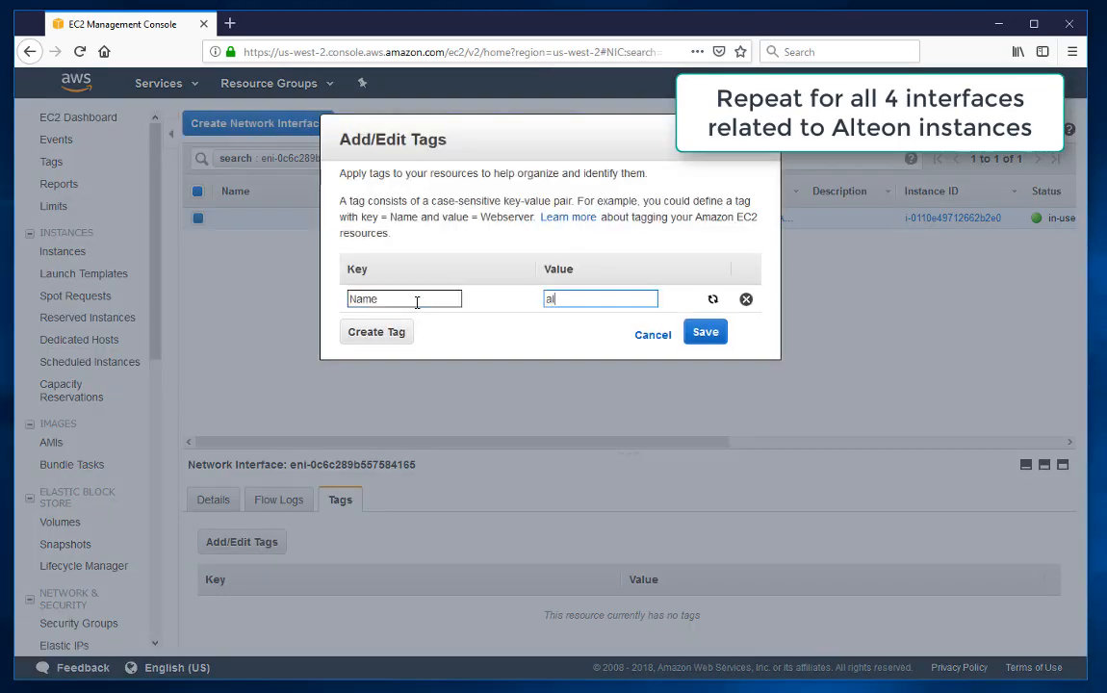
{"action": "type", "text": "teonDemo-1-nic-1"}
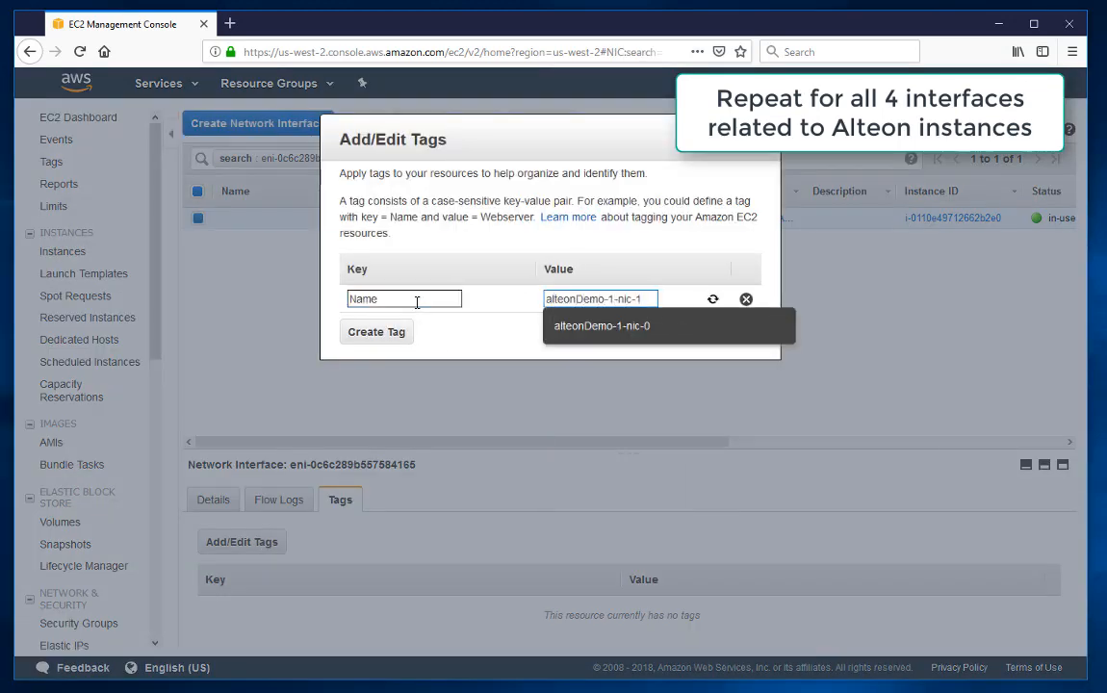
{"action": "left_click", "coordinate": [706, 332]}
Tag alteonDemo-2's eth0 network interface with Name alteonDemo-2-nic-0.
{"action": "left_click", "coordinate": [66, 252]}
{"action": "left_click", "coordinate": [247, 261]}
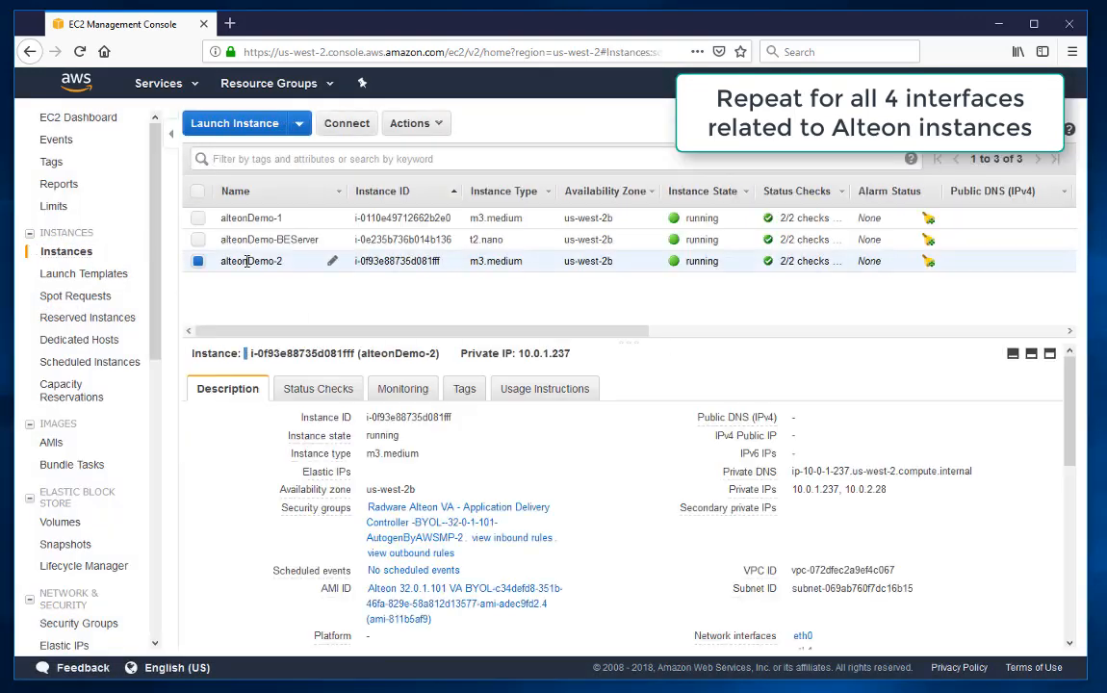
{"action": "left_click", "coordinate": [803, 636]}
{"action": "left_click", "coordinate": [400, 365]}
{"action": "left_click", "coordinate": [240, 542]}
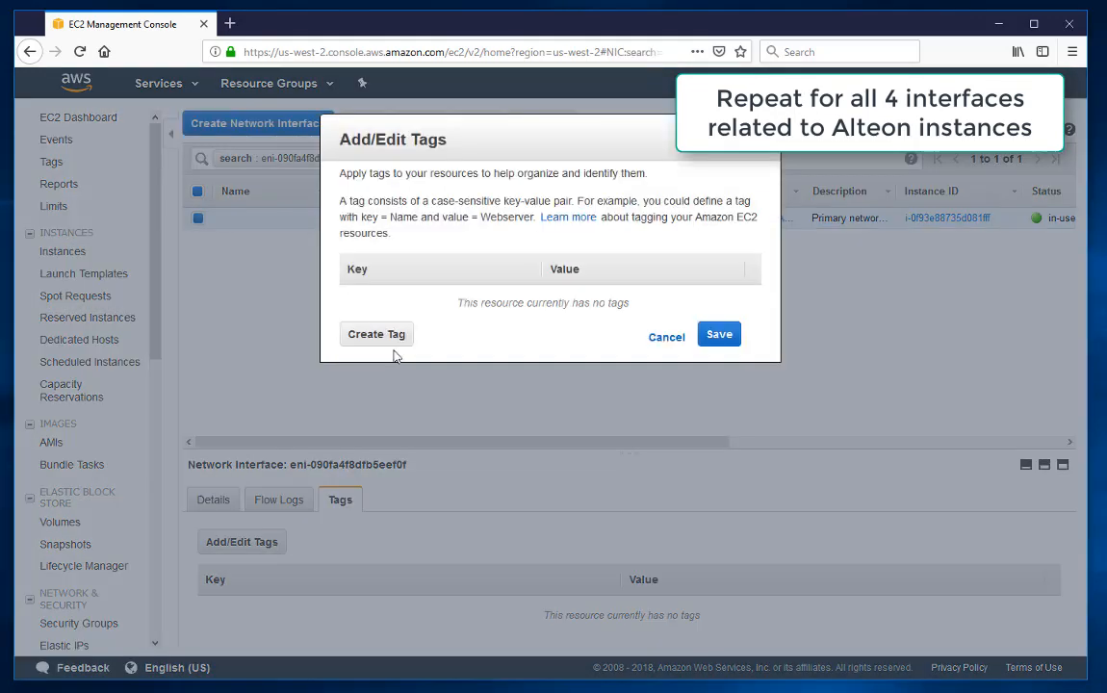
{"action": "left_click", "coordinate": [377, 334]}
{"action": "type", "text": "Name"}
{"action": "key", "text": "Tab"}
{"action": "type", "text": "alteonDem"}
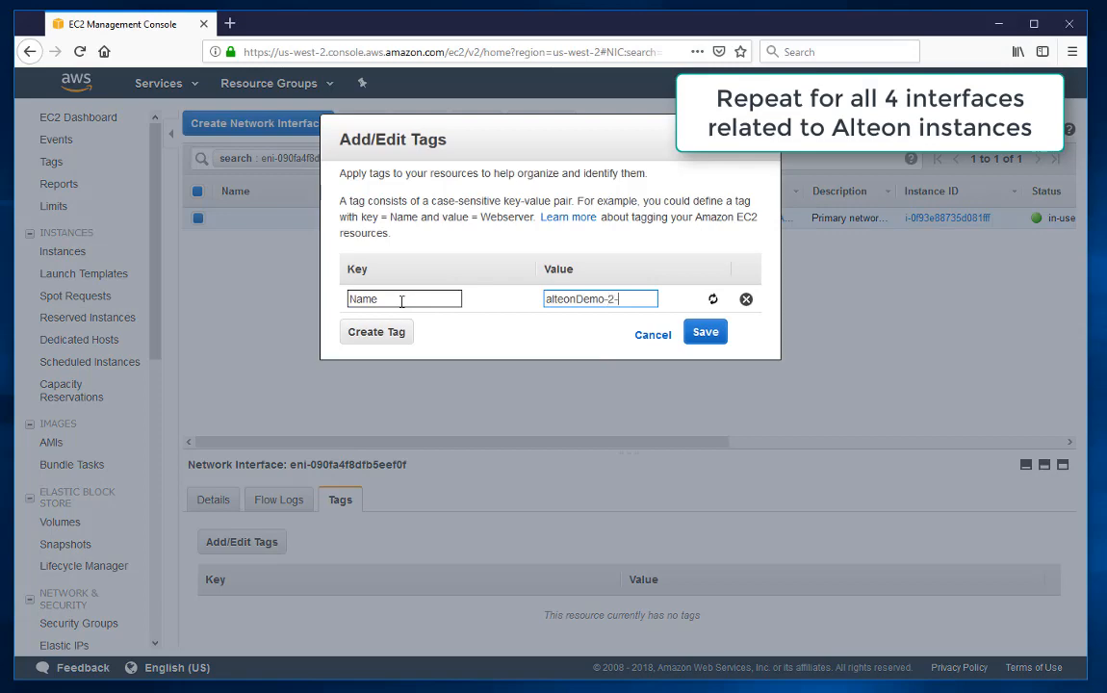
{"action": "left_click", "coordinate": [705, 332]}
Begin tagging alteonDemo-2's eth1 interface with Name alteonDemo-2-nic-1.
{"action": "left_click", "coordinate": [62, 251]}
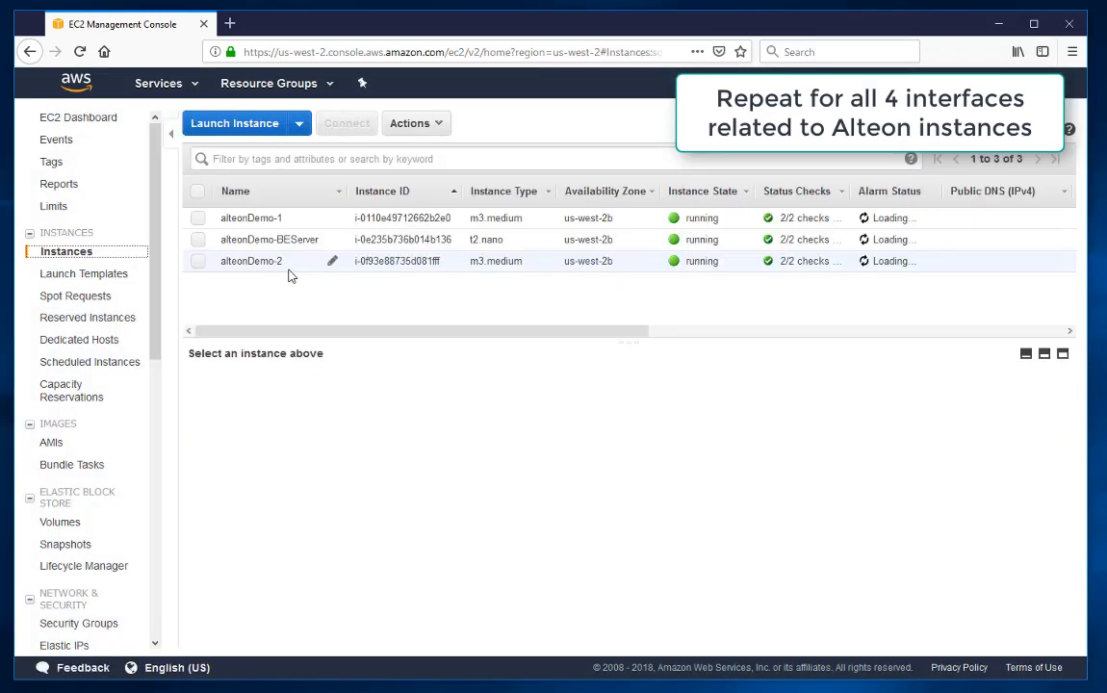
{"action": "left_click", "coordinate": [251, 261]}
{"action": "left_click", "coordinate": [803, 635]}
{"action": "left_click", "coordinate": [409, 347]}
{"action": "left_click", "coordinate": [241, 542]}
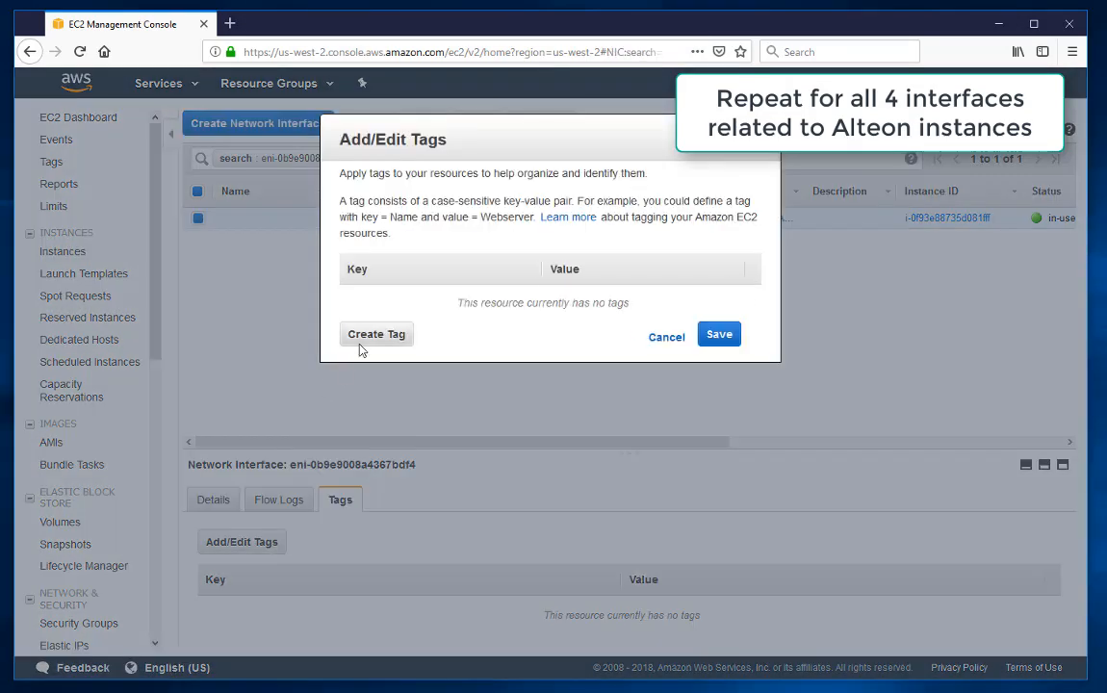
{"action": "left_click", "coordinate": [377, 332]}
{"action": "type", "text": "Name"}
{"action": "key", "text": "Tab"}
{"action": "type", "text": "alteonDemo-2-ni"}
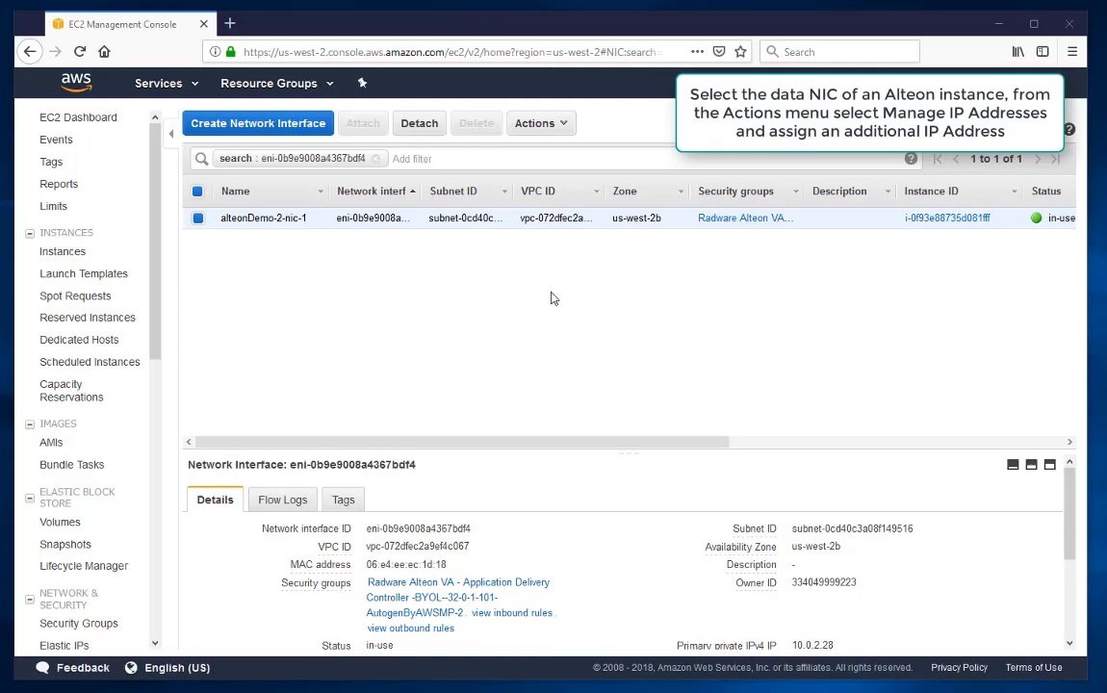
Filter the network interfaces list to the alteonDemo interfaces.
{"action": "left_click", "coordinate": [376, 160]}
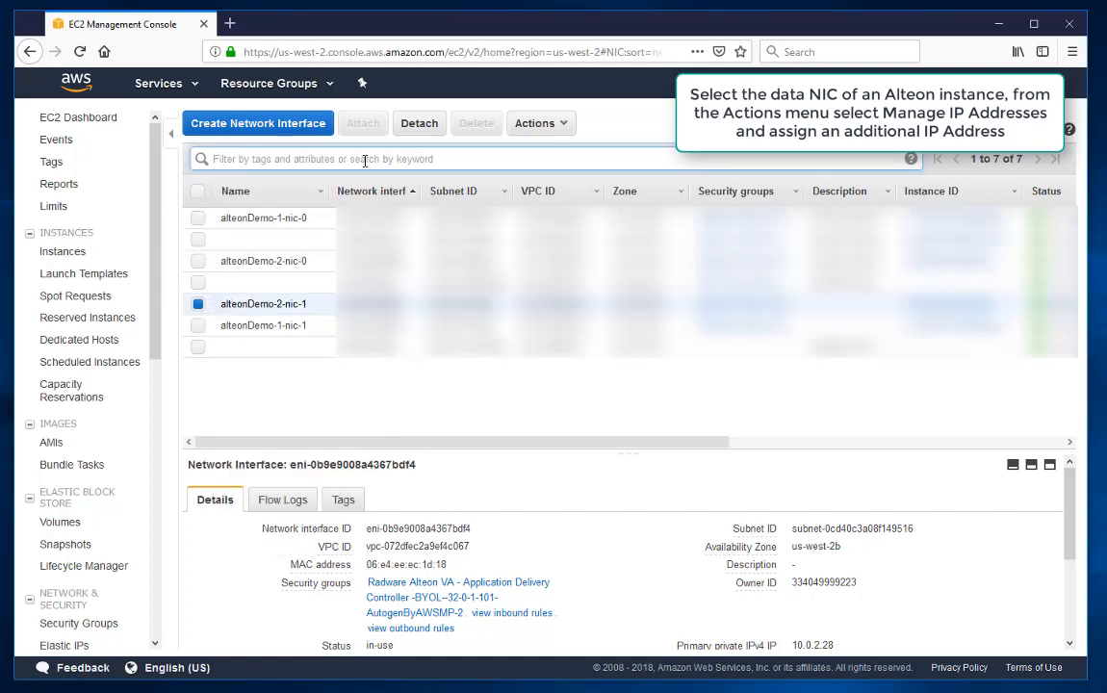
{"action": "type", "text": "alte"}
{"action": "type", "text": "onDem"}
{"action": "key", "text": "Return"}
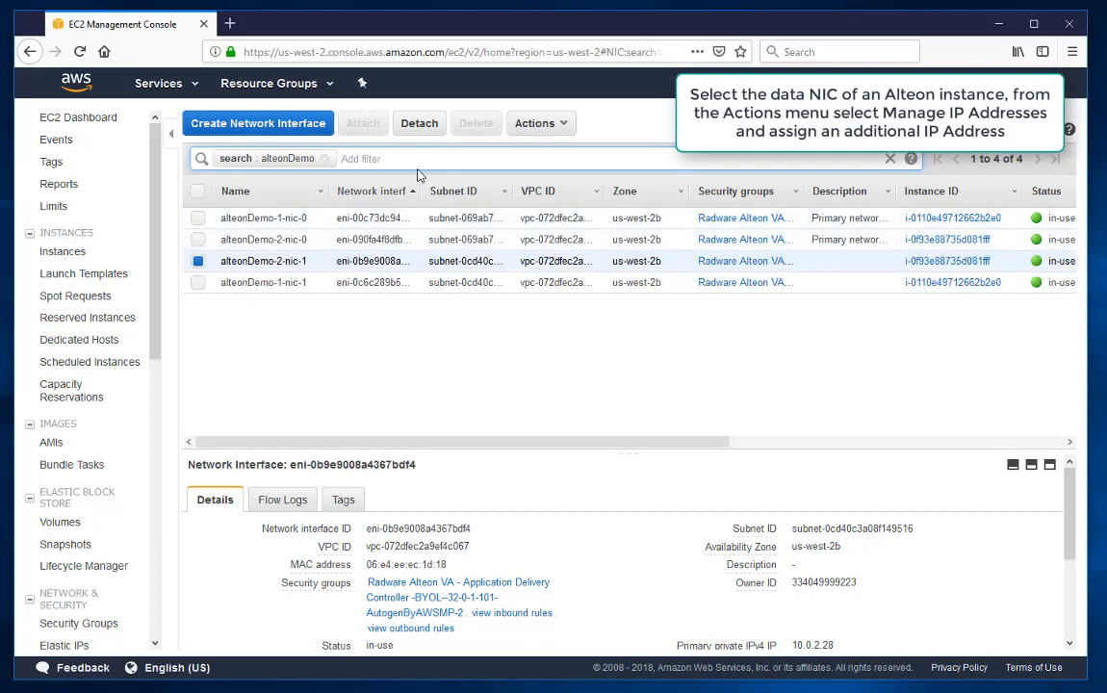
Add secondary private IP 10.0.2.101 to alteonDemo-2-nic-1.
{"action": "left_click", "coordinate": [537, 127]}
{"action": "left_click", "coordinate": [567, 206]}
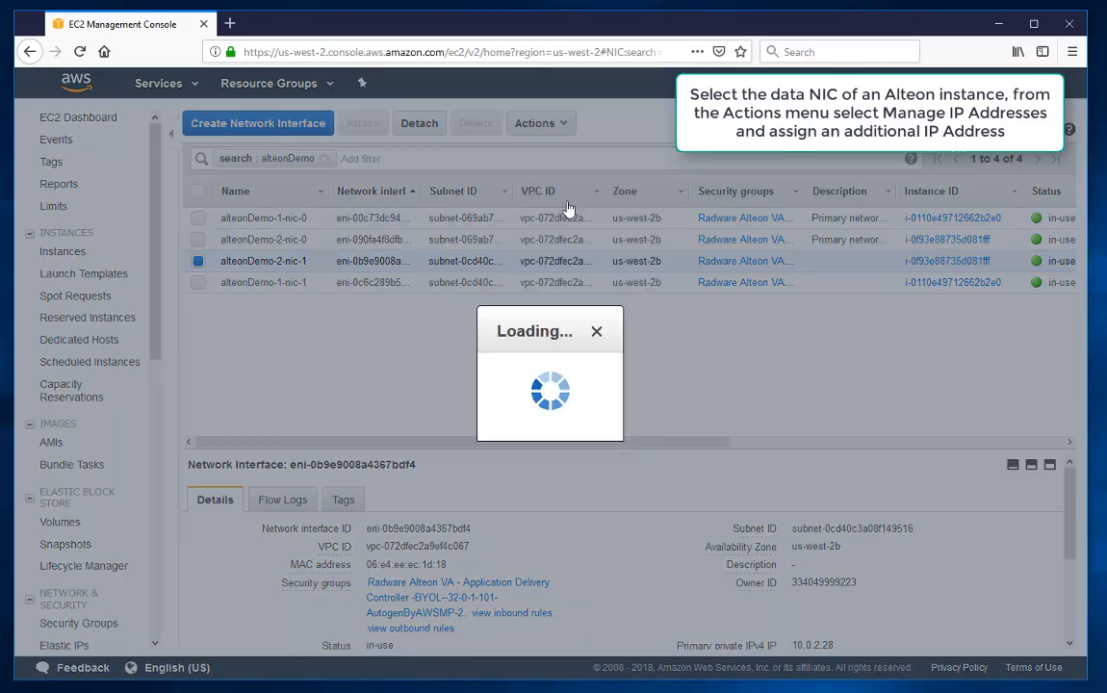
{"action": "left_click", "coordinate": [386, 446]}
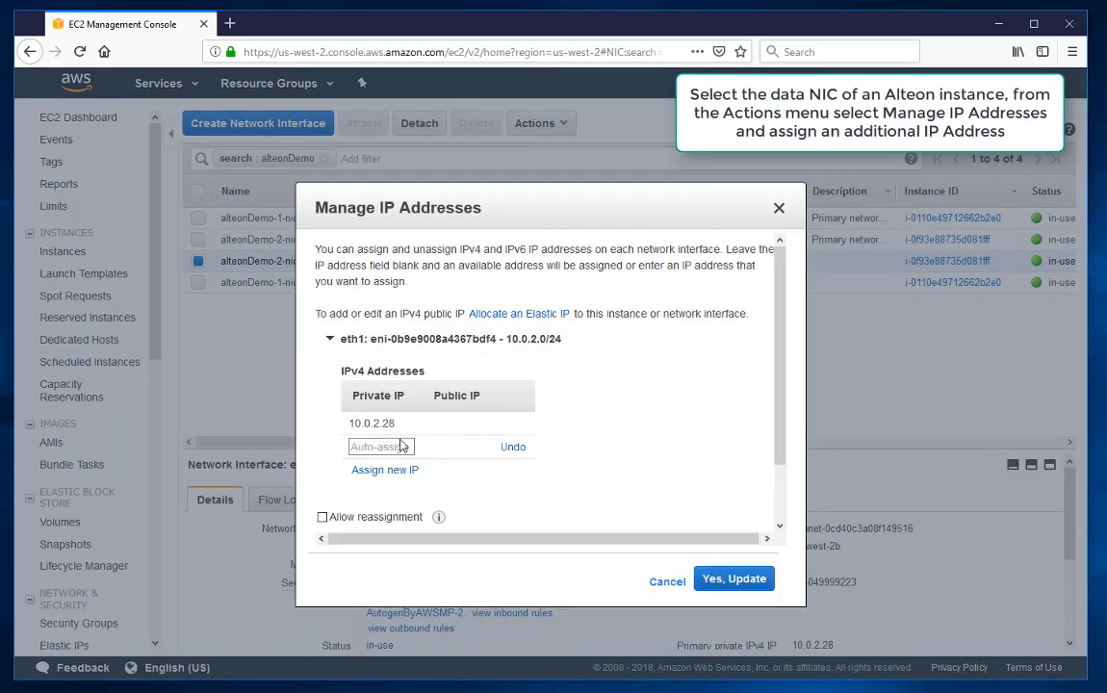
{"action": "type", "text": "10.0.2."}
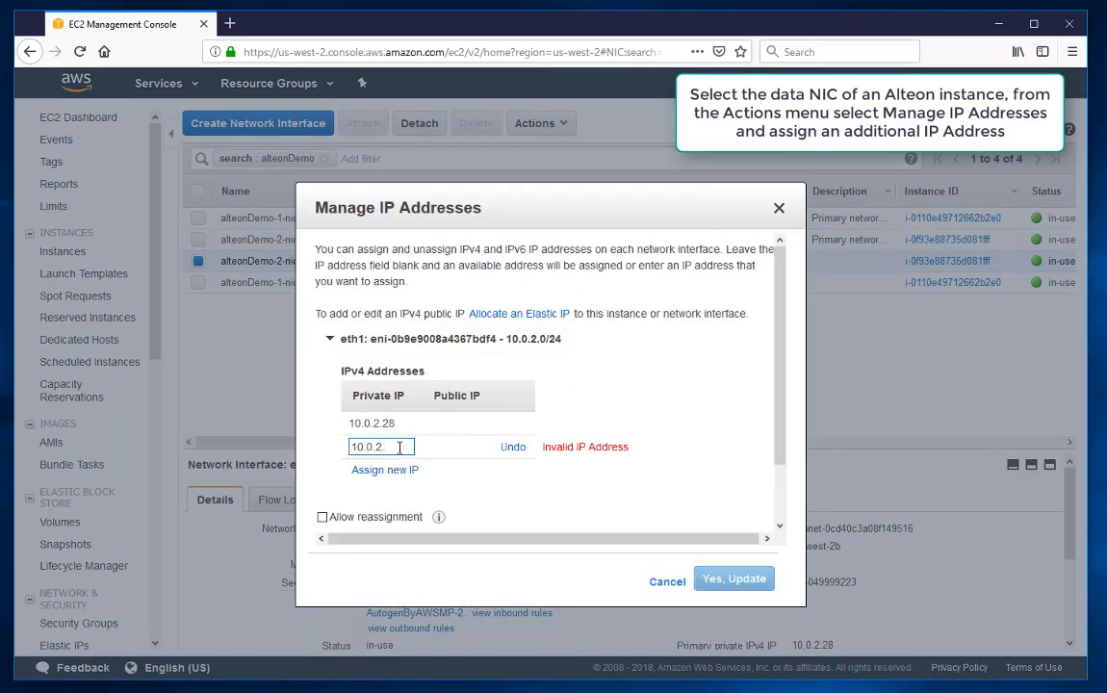
{"action": "type", "text": "101"}
{"action": "left_click", "coordinate": [734, 579]}
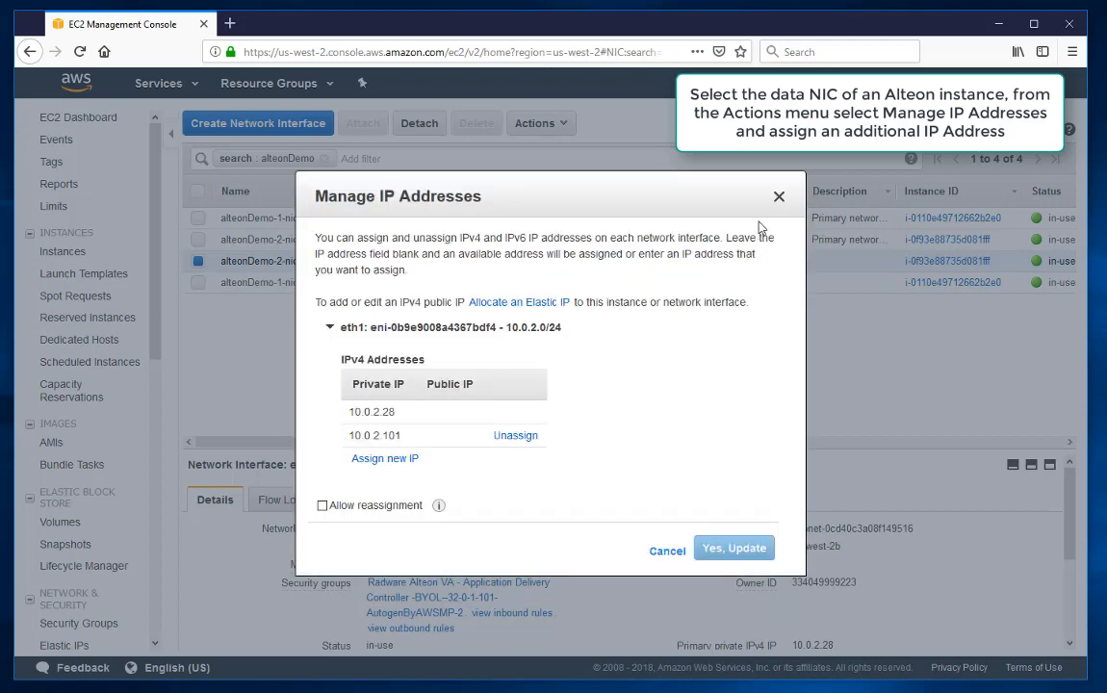
{"action": "left_click", "coordinate": [781, 199]}
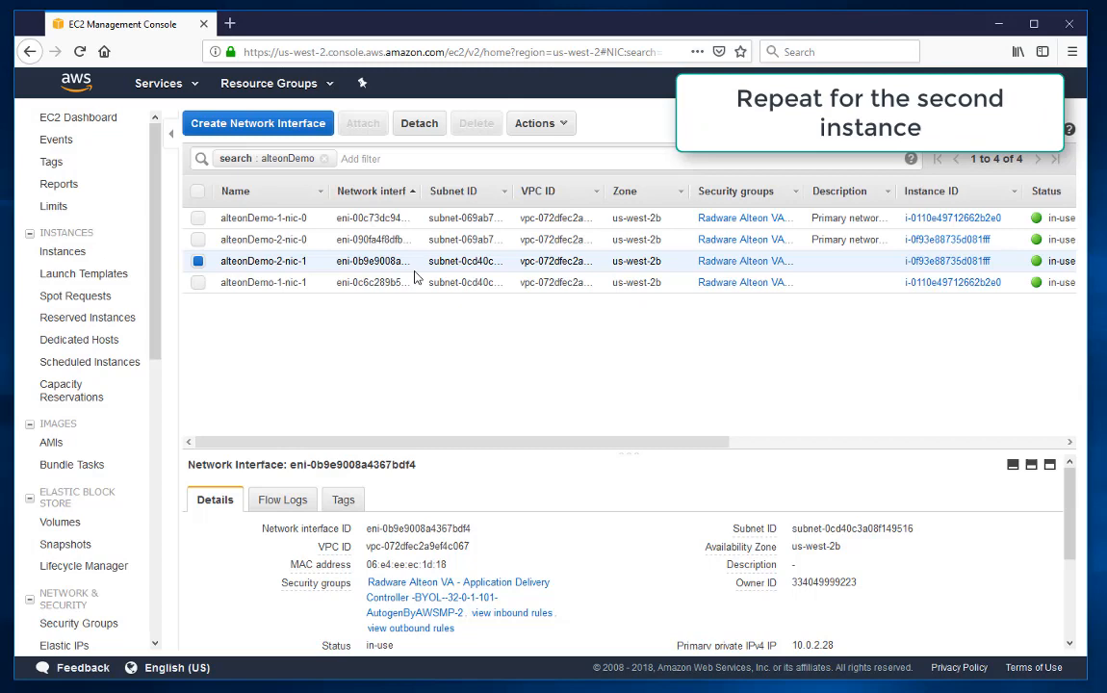
Add secondary private IP 10.0.2.100 to alteonDemo-1-nic-1.
{"action": "left_click", "coordinate": [307, 283]}
{"action": "left_click", "coordinate": [535, 123]}
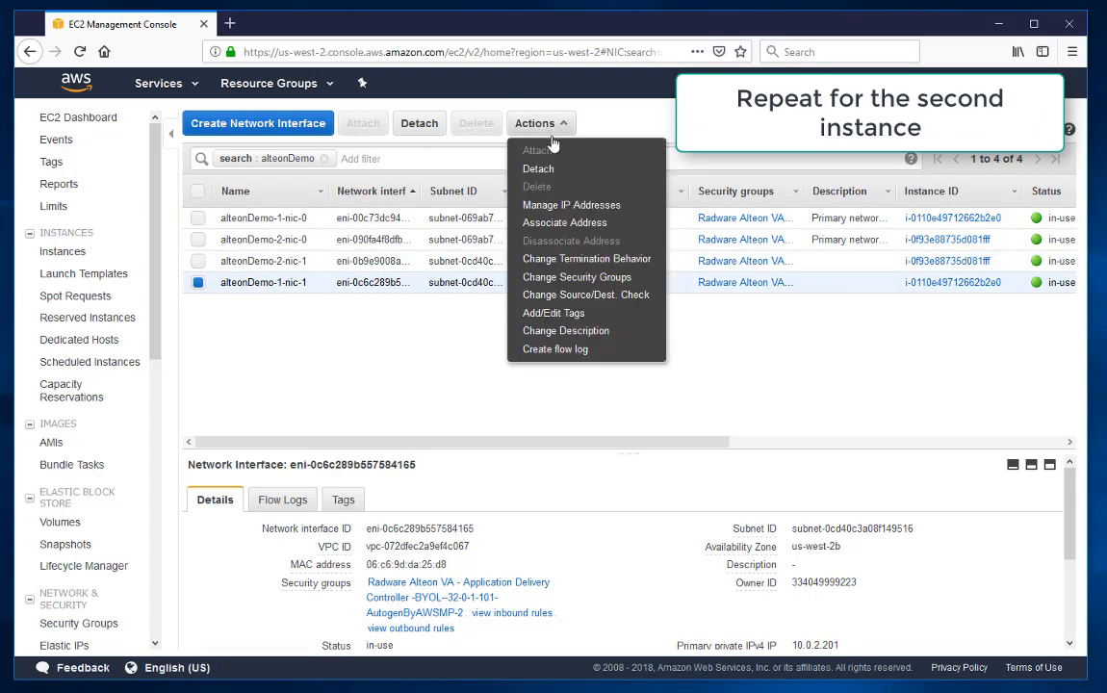
{"action": "left_click", "coordinate": [541, 202]}
{"action": "left_click", "coordinate": [388, 447]}
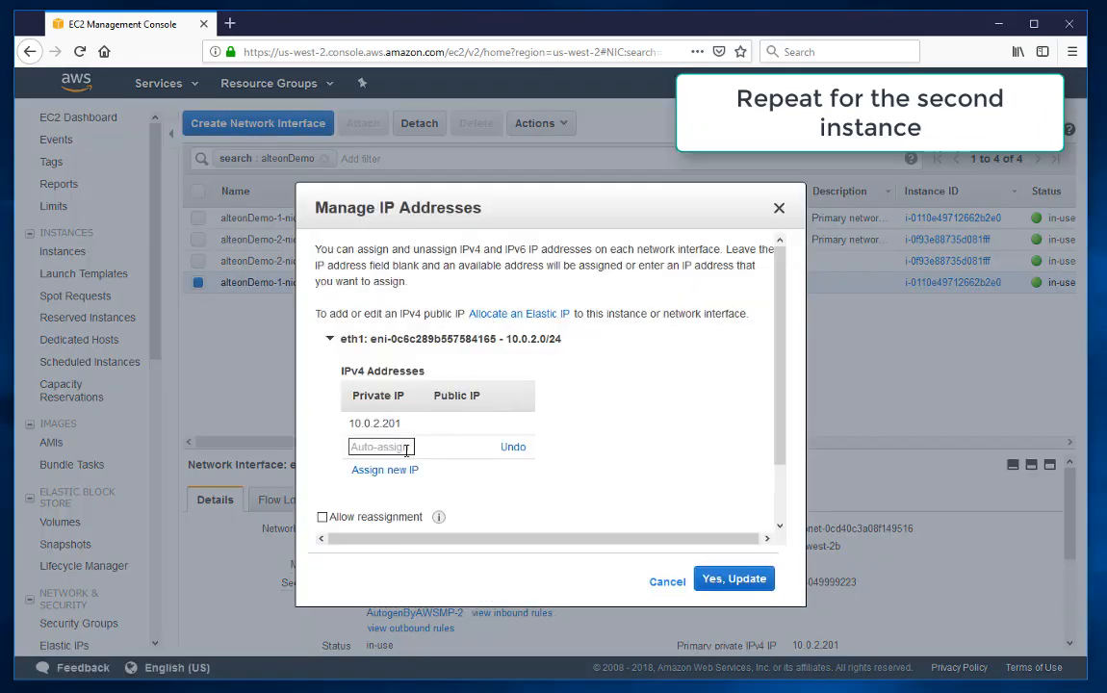
{"action": "type", "text": "10.0.2."}
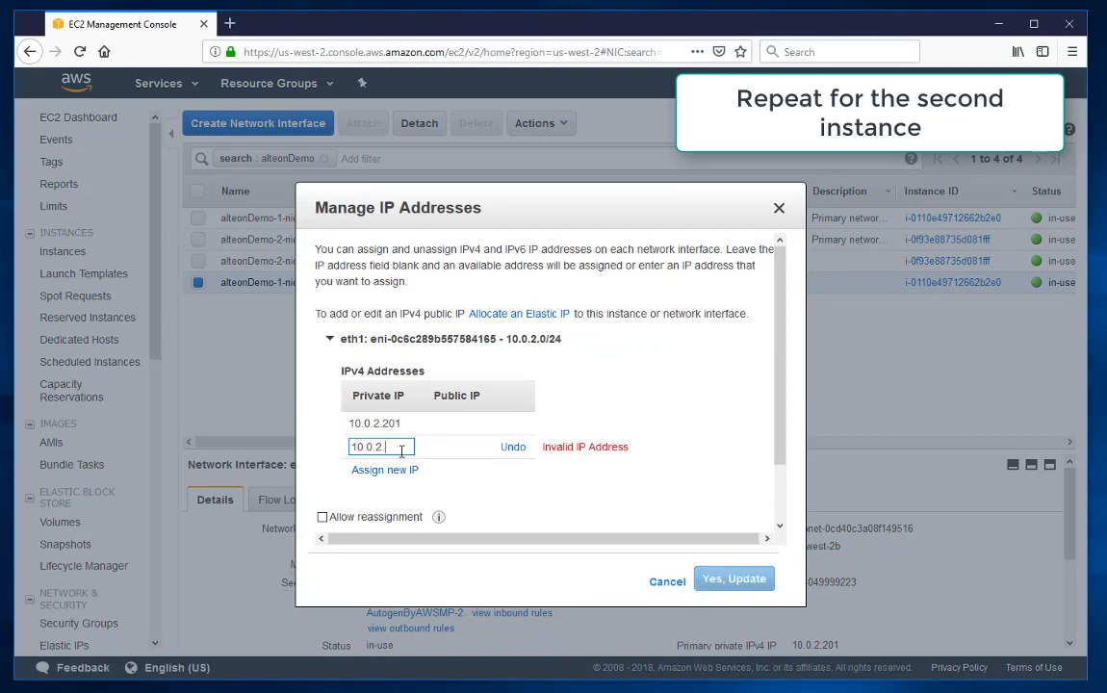
{"action": "type", "text": "100"}
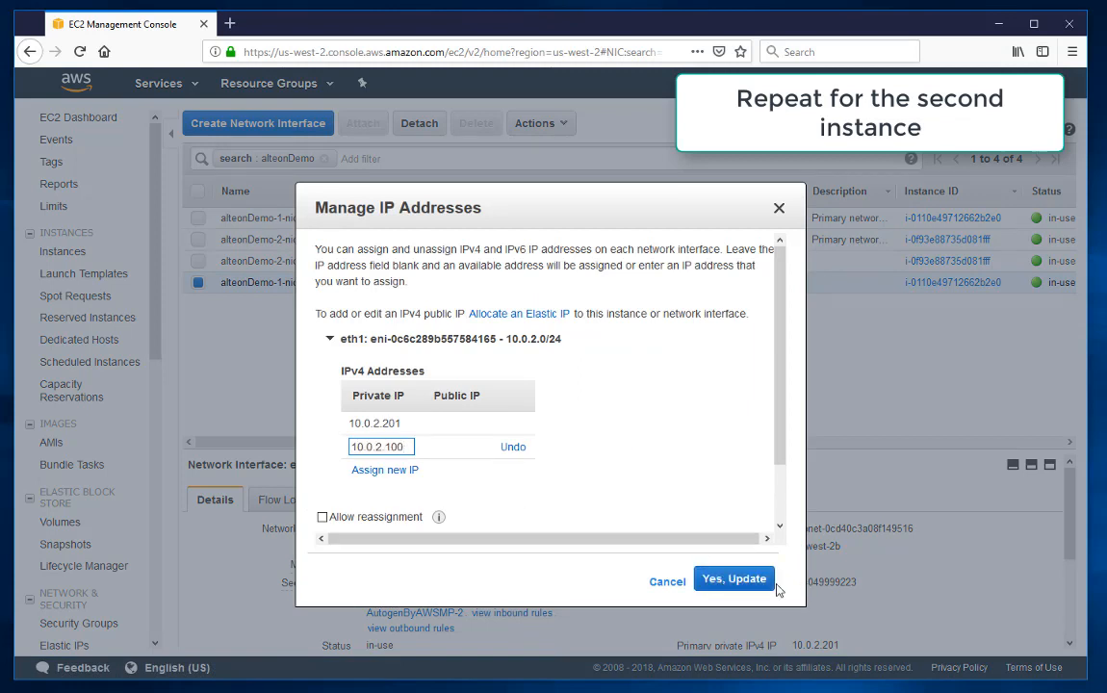
{"action": "left_click", "coordinate": [703, 578]}
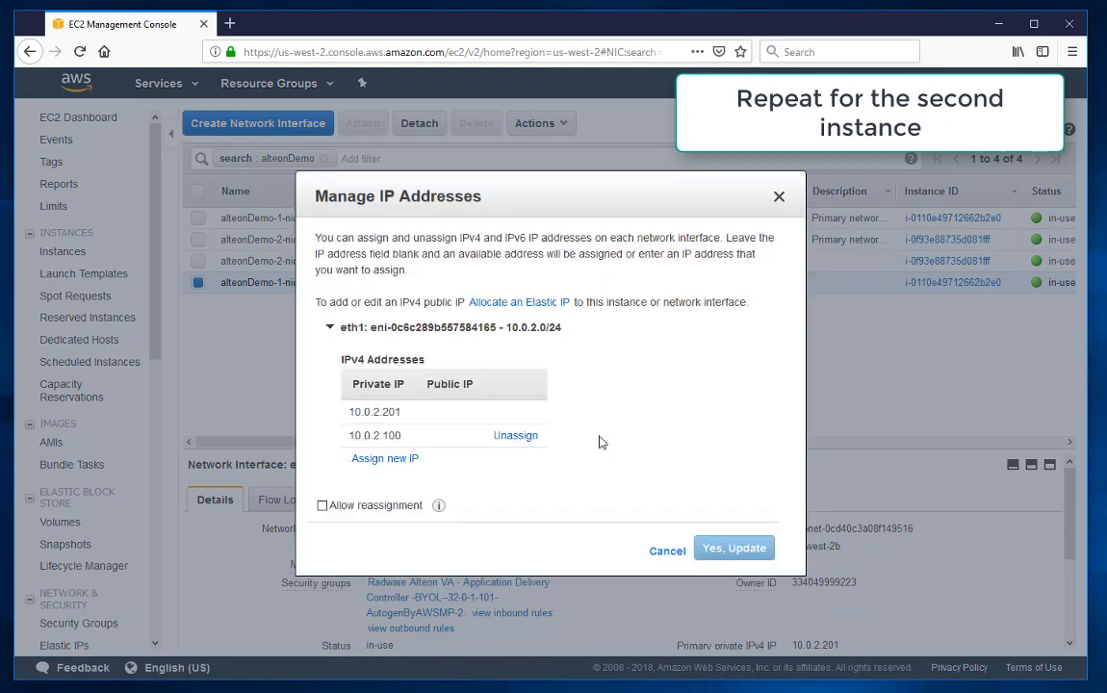
{"action": "left_click", "coordinate": [779, 197]}
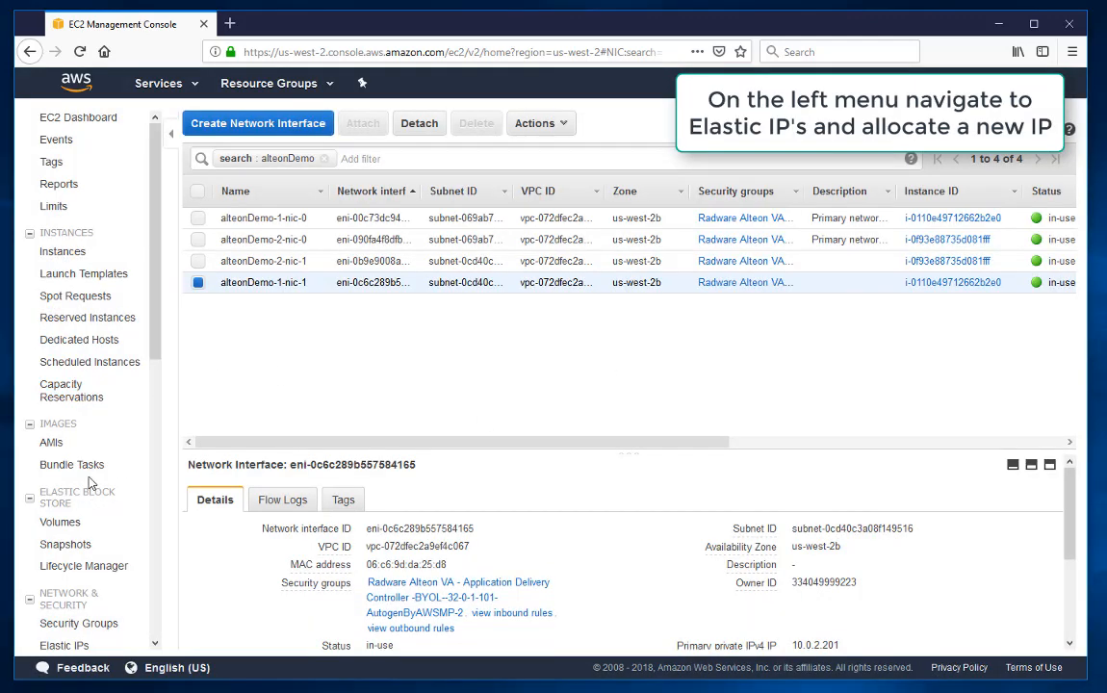
Allocate a new Elastic IP address, 52.34.95.250.
{"action": "scroll", "coordinate": [89, 481], "scroll_direction": "down", "scroll_amount": 3}
{"action": "left_click", "coordinate": [69, 499]}
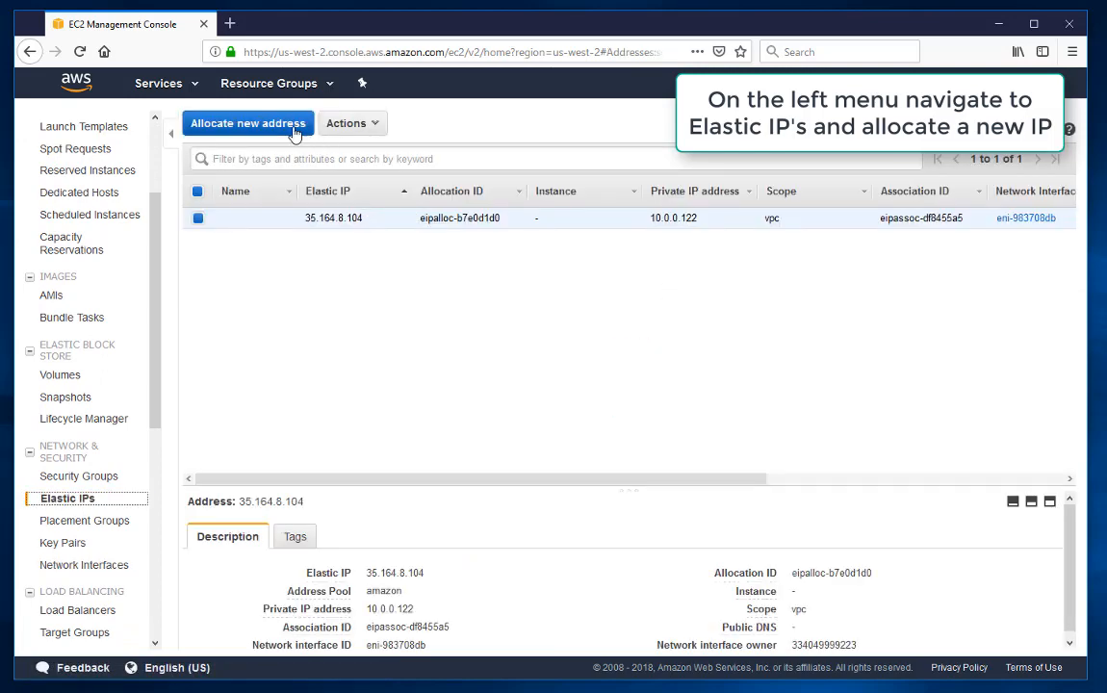
{"action": "left_click", "coordinate": [262, 124]}
{"action": "left_click", "coordinate": [984, 348]}
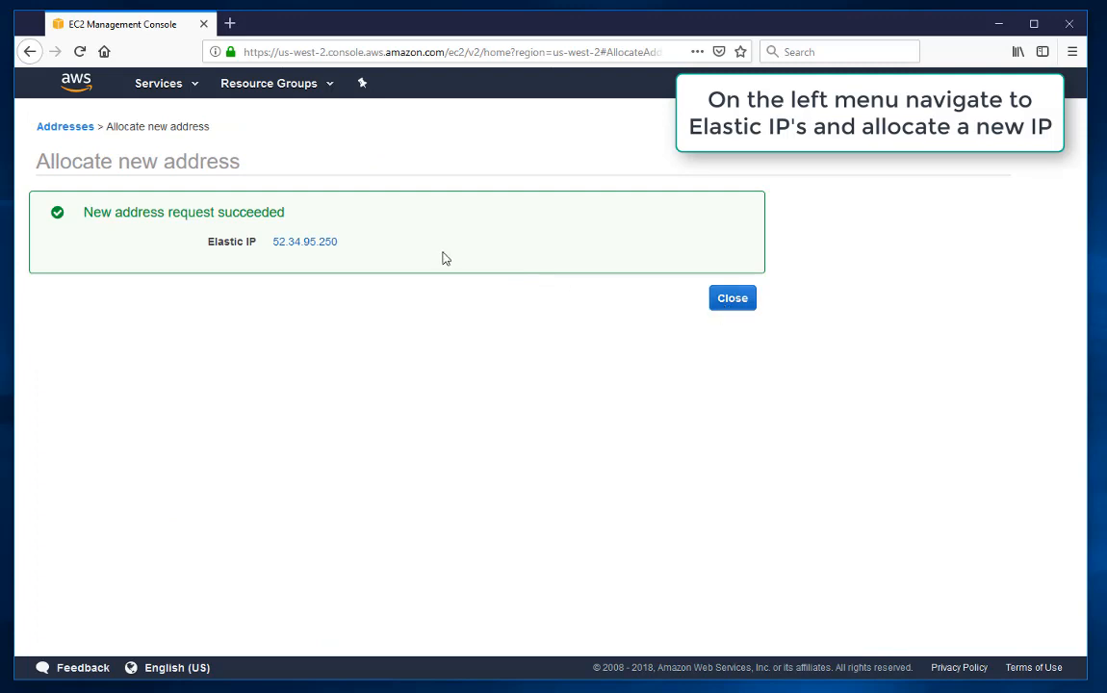
Associate 52.34.95.250 with alteonDemo-1-nic-0's private IP 10.0.1.163.
{"action": "left_click", "coordinate": [309, 244]}
{"action": "left_click", "coordinate": [352, 127]}
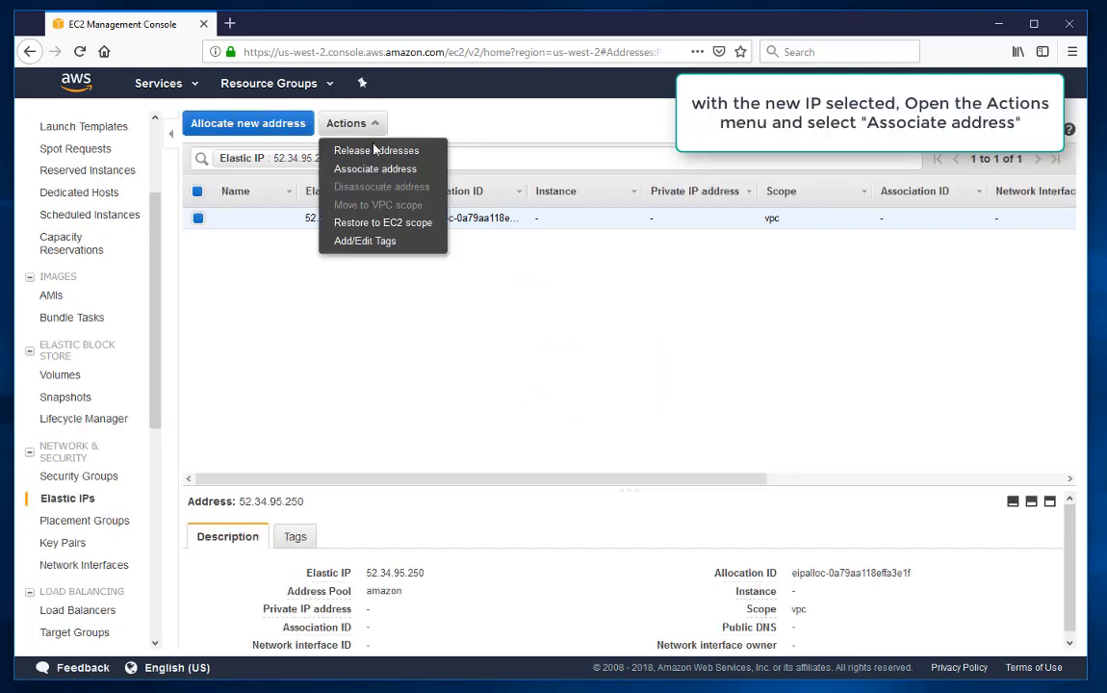
{"action": "left_click", "coordinate": [413, 179]}
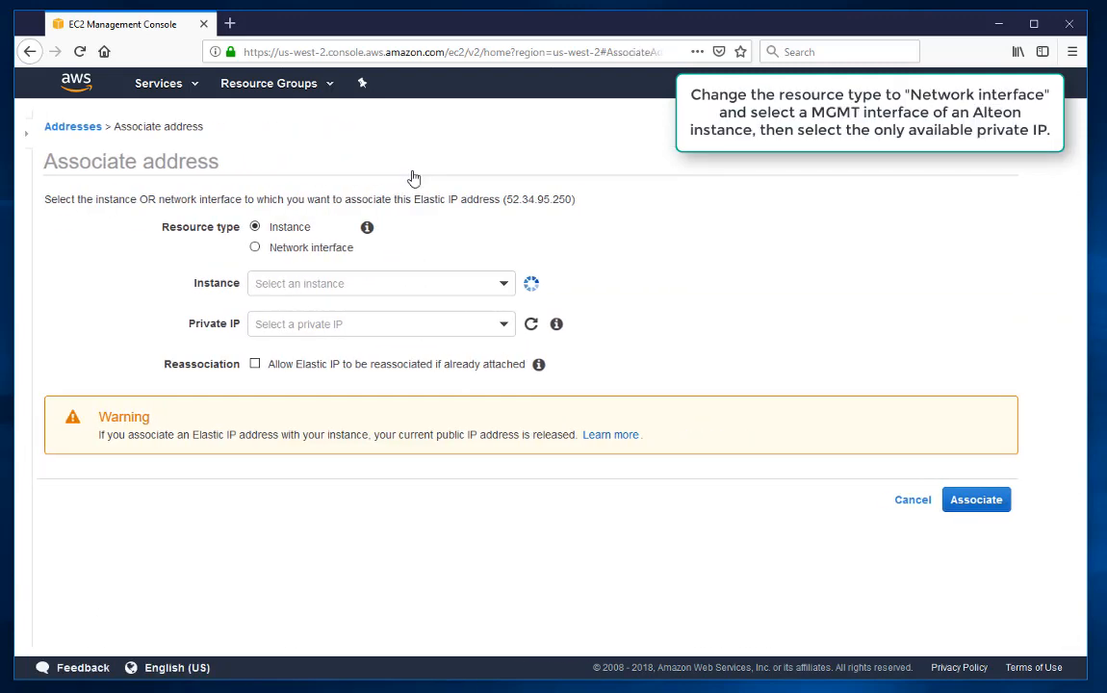
{"action": "left_click", "coordinate": [328, 249]}
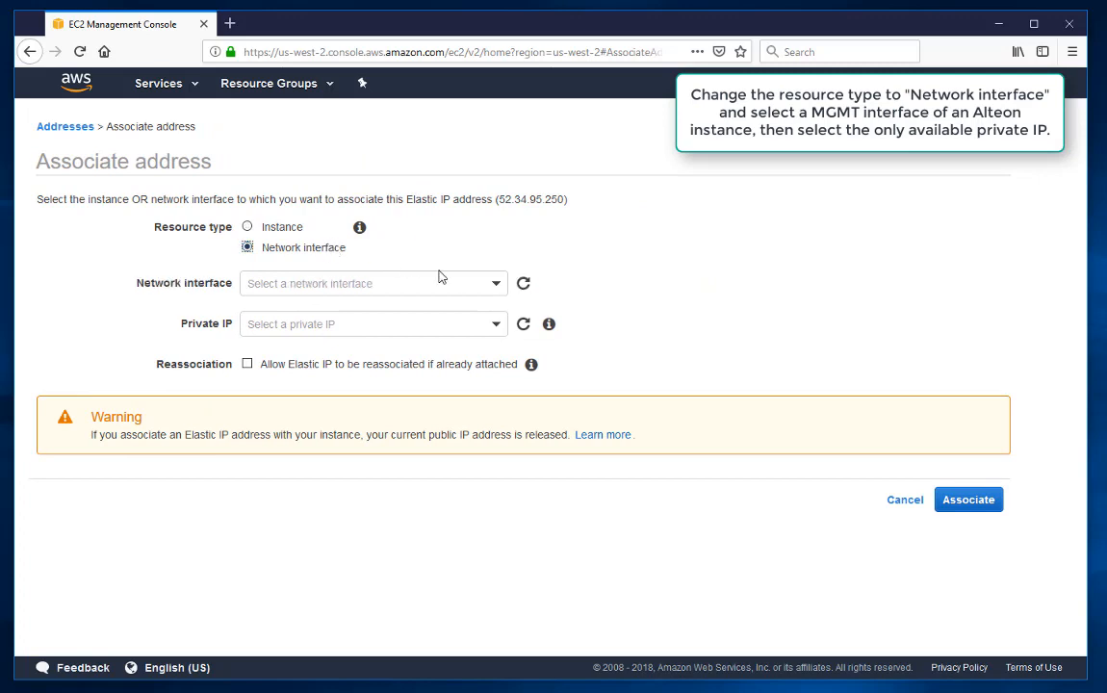
{"action": "left_click", "coordinate": [493, 284]}
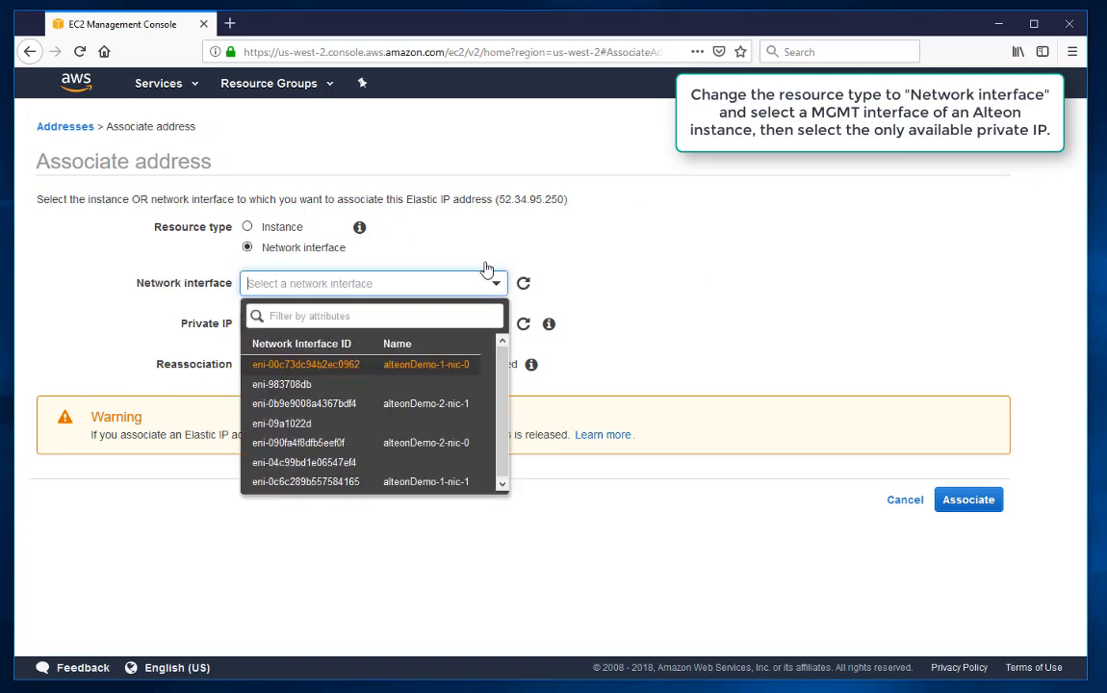
{"action": "left_click", "coordinate": [454, 366]}
{"action": "left_click", "coordinate": [472, 327]}
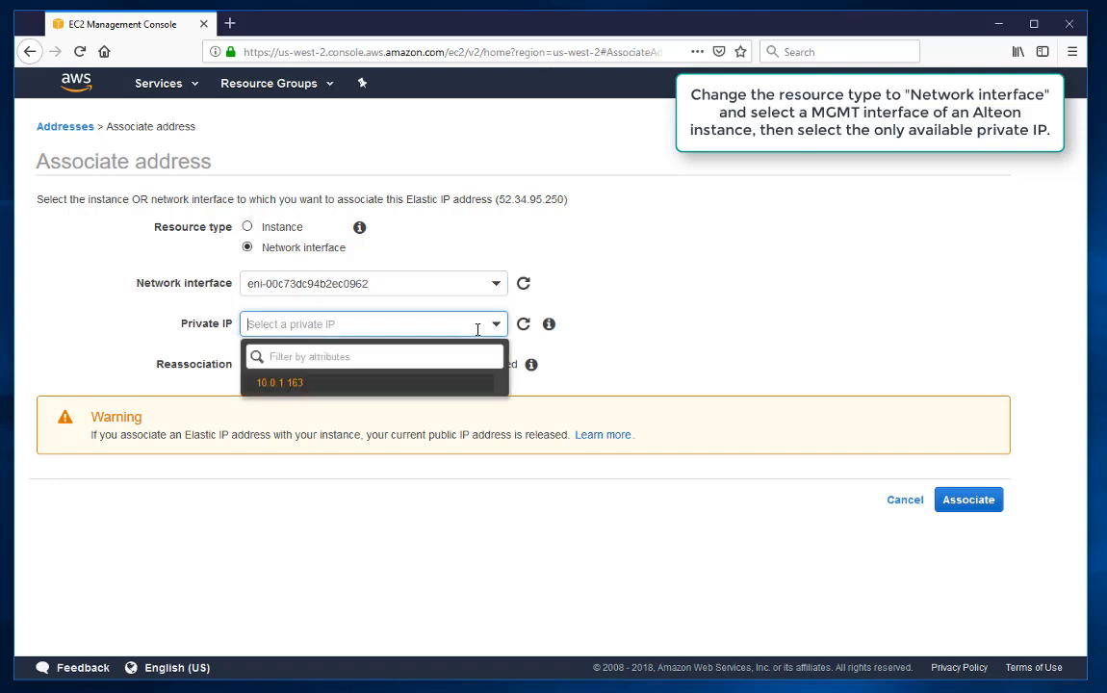
{"action": "left_click", "coordinate": [431, 381]}
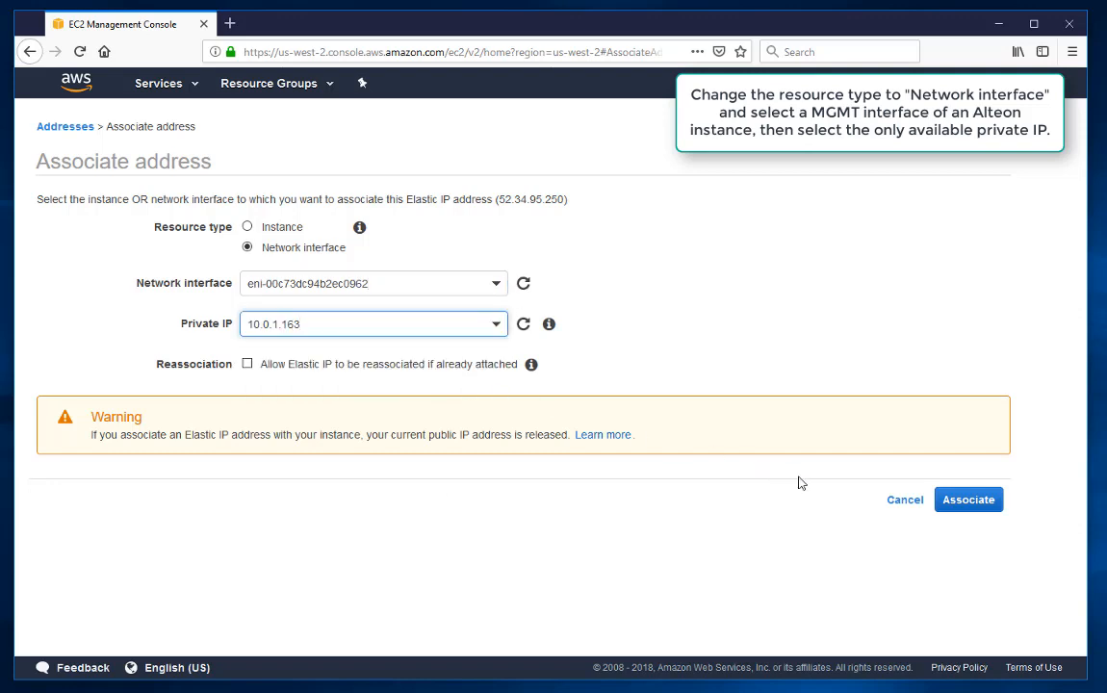
{"action": "left_click", "coordinate": [983, 500]}
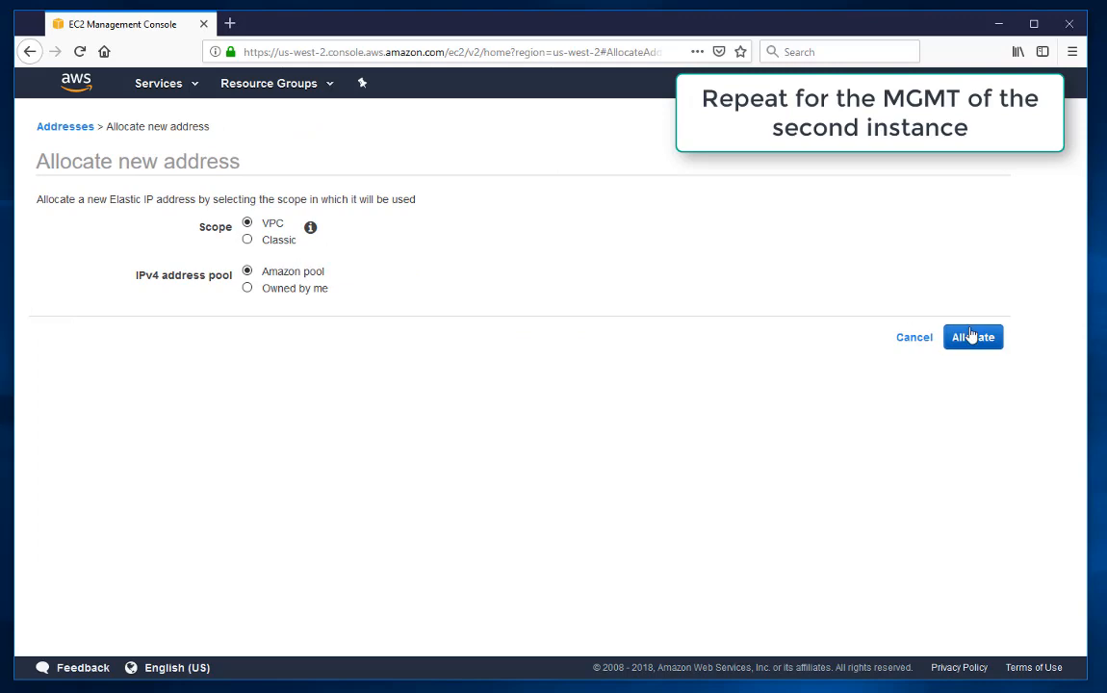
Allocate Elastic IP 35.161.15.53 and associate it with alteonDemo-2-nic-0's private IP 10.0.1.237.
{"action": "left_click", "coordinate": [975, 336]}
{"action": "left_click", "coordinate": [334, 243]}
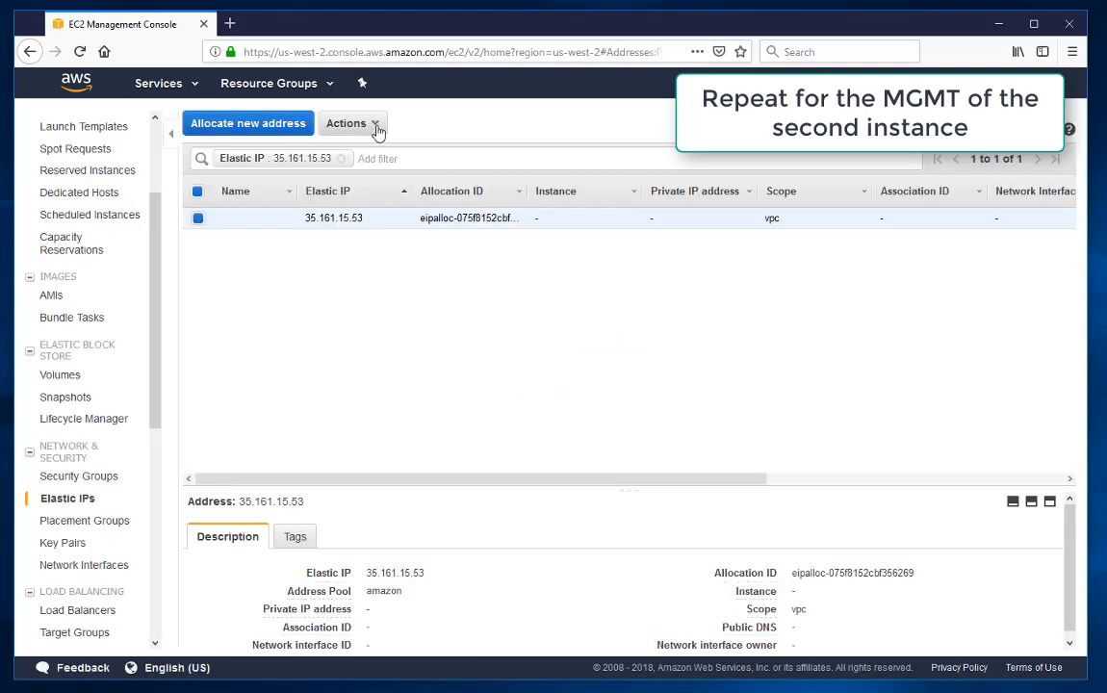
{"action": "left_click", "coordinate": [375, 130]}
{"action": "left_click", "coordinate": [371, 171]}
{"action": "left_click", "coordinate": [280, 247]}
{"action": "left_click", "coordinate": [496, 283]}
{"action": "left_click", "coordinate": [318, 363]}
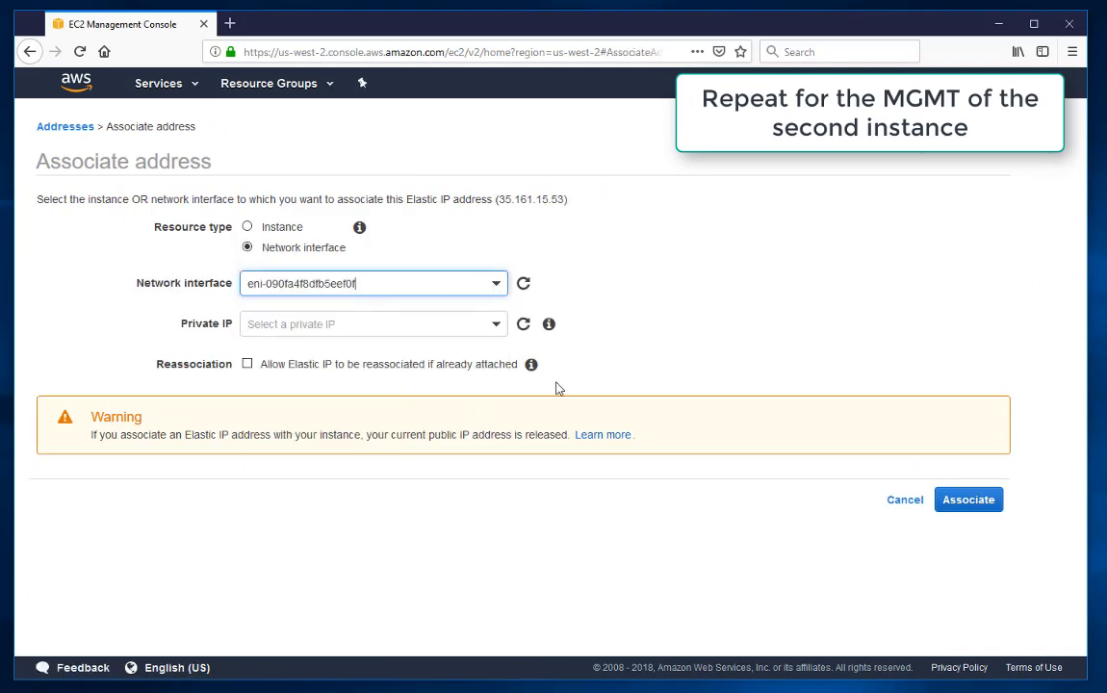
{"action": "left_click", "coordinate": [371, 324]}
{"action": "left_click", "coordinate": [260, 379]}
{"action": "left_click", "coordinate": [969, 500]}
{"action": "left_click", "coordinate": [717, 254]}
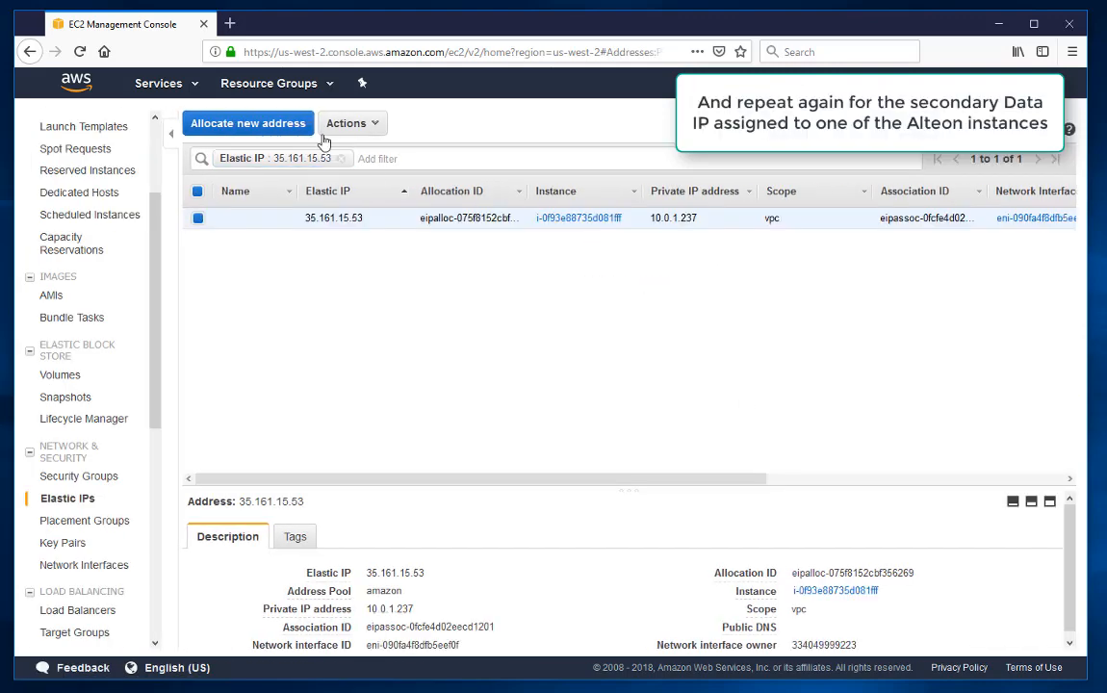
Allocate Elastic IP 52.36.237.222 and associate it with alteonDemo-1-nic-1's secondary IP 10.0.2.100.
{"action": "left_click", "coordinate": [289, 123]}
{"action": "left_click", "coordinate": [981, 339]}
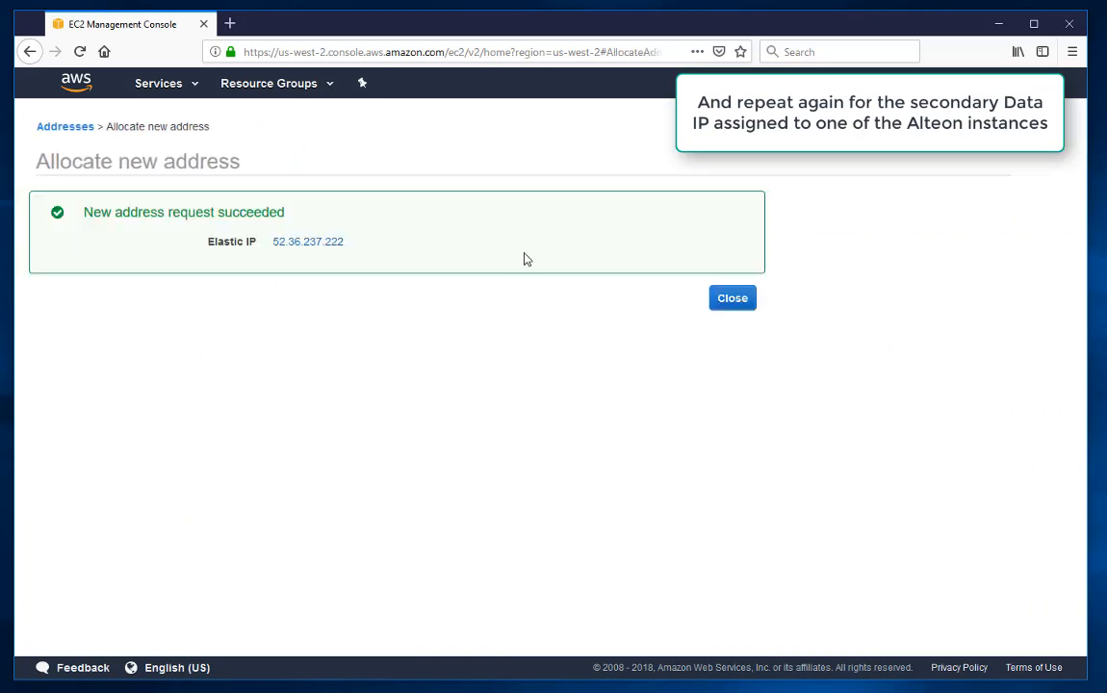
{"action": "left_click", "coordinate": [308, 241]}
{"action": "left_click", "coordinate": [352, 123]}
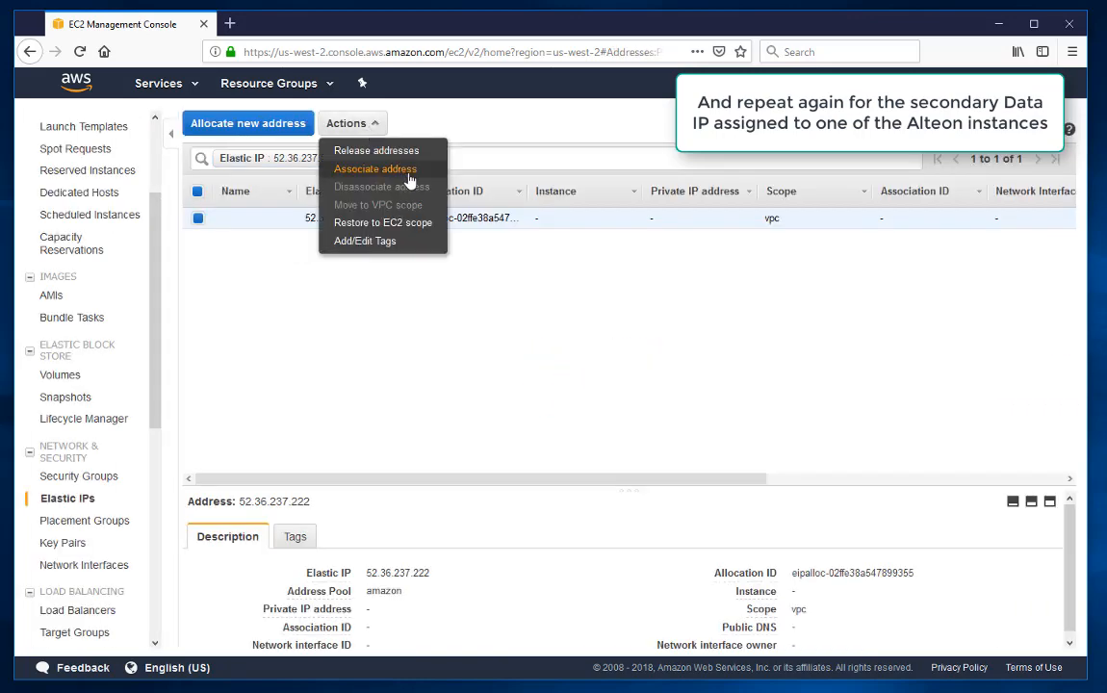
{"action": "left_click", "coordinate": [408, 174]}
{"action": "left_click", "coordinate": [292, 248]}
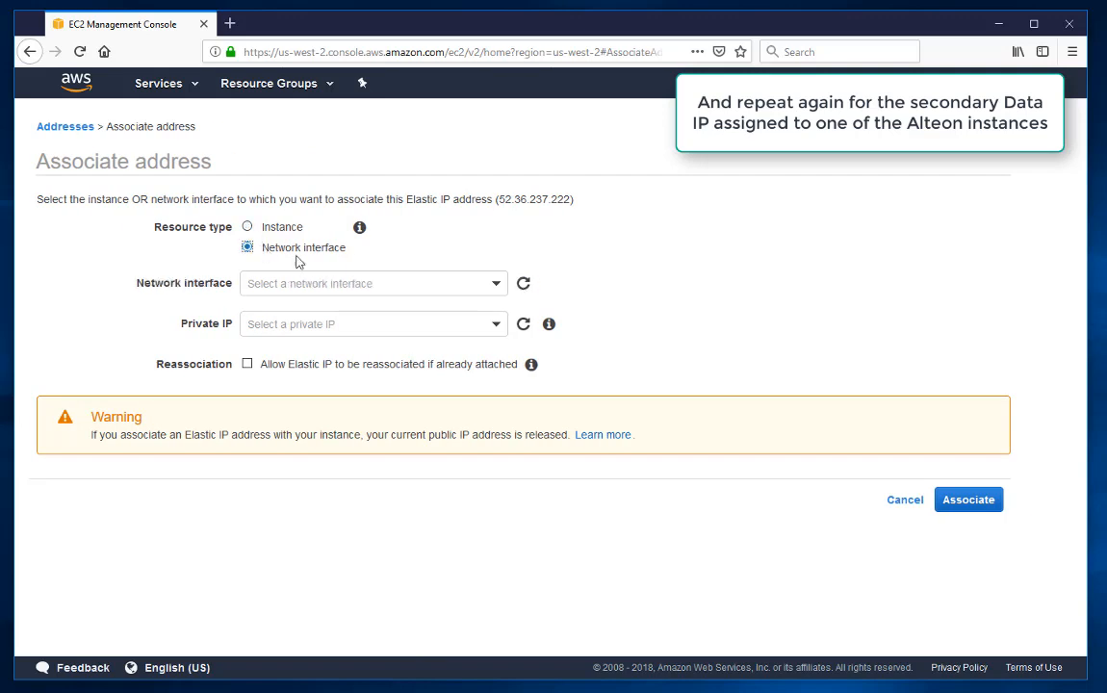
{"action": "left_click", "coordinate": [491, 283]}
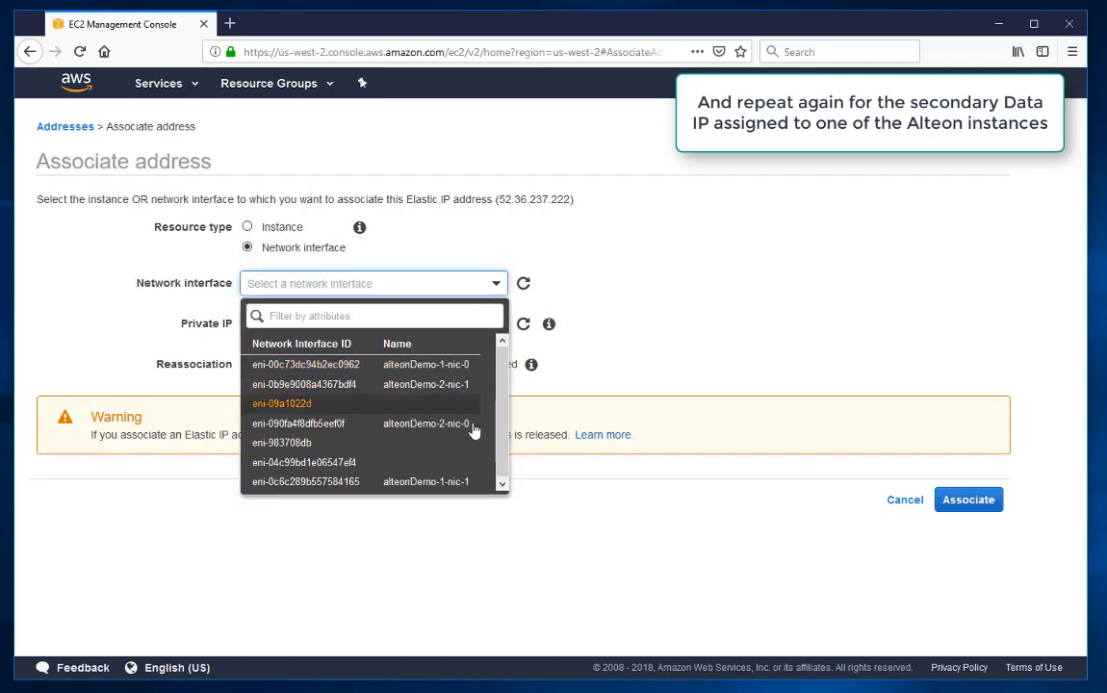
{"action": "left_click", "coordinate": [453, 482]}
{"action": "left_click", "coordinate": [398, 324]}
{"action": "left_click", "coordinate": [318, 400]}
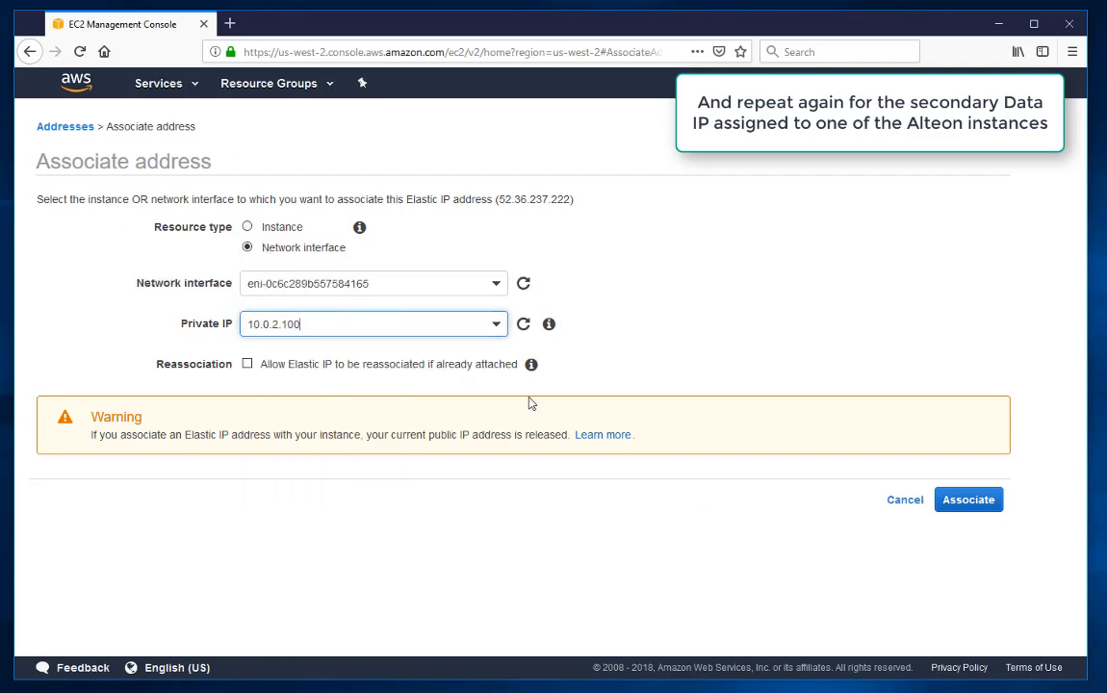
{"action": "left_click", "coordinate": [992, 505]}
{"action": "left_click", "coordinate": [733, 260]}
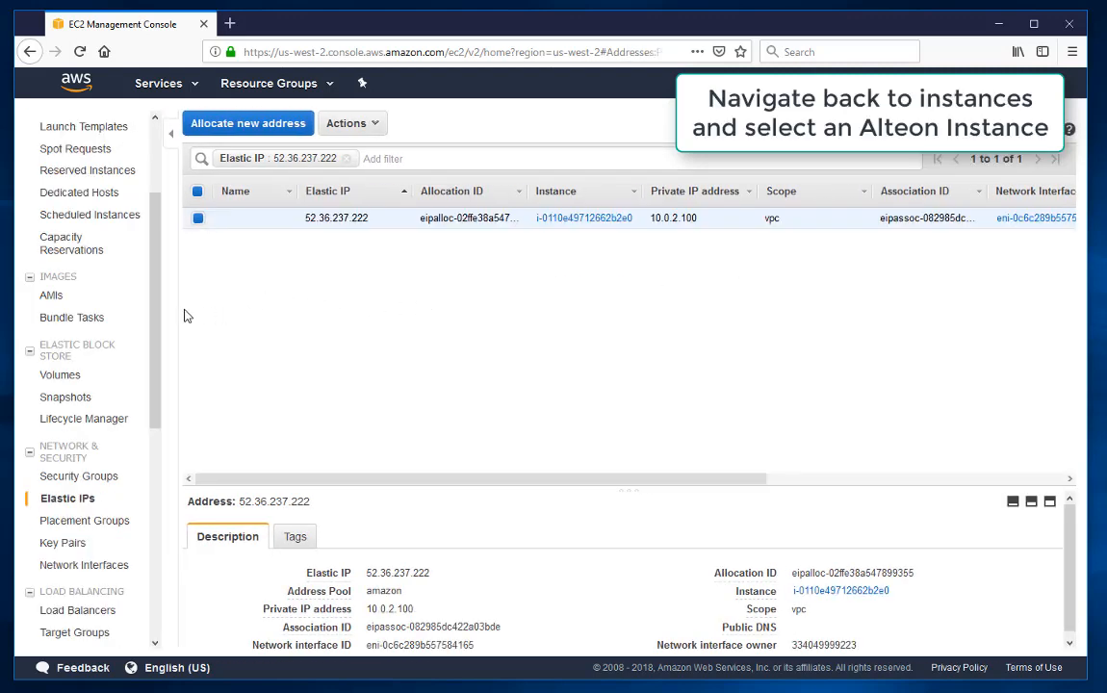
Show alteonDemo-1's details with public IP 52.34.95.250 and place the PuTTY settings beside them.
{"action": "scroll", "coordinate": [114, 279], "scroll_direction": "up", "scroll_amount": 3}
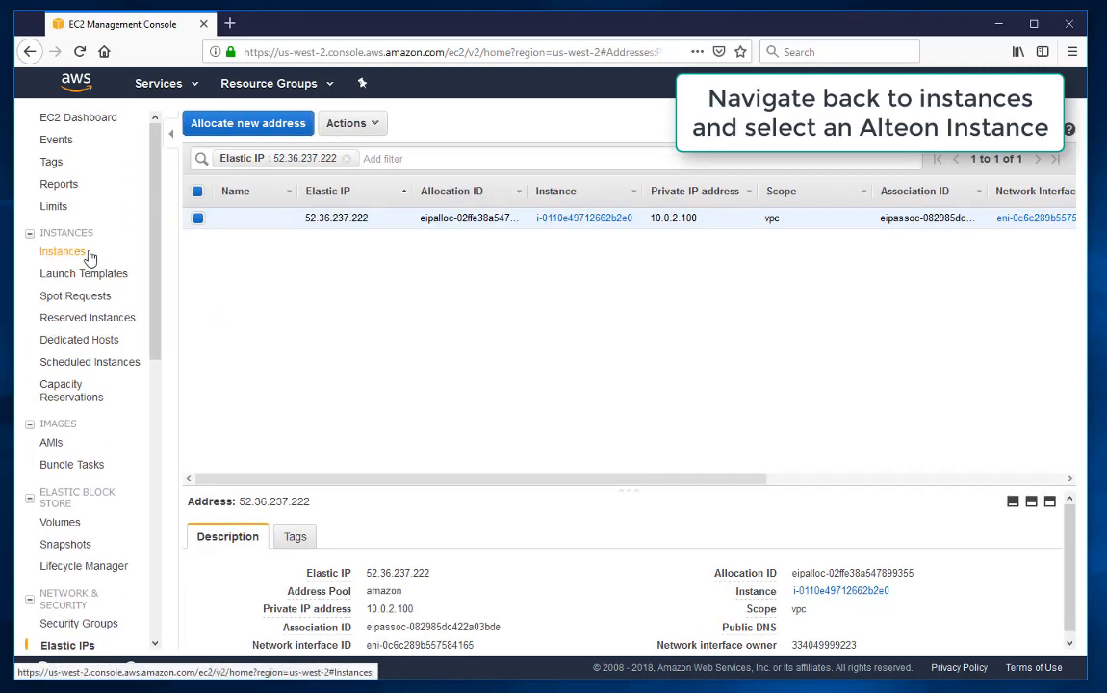
{"action": "left_click", "coordinate": [64, 253]}
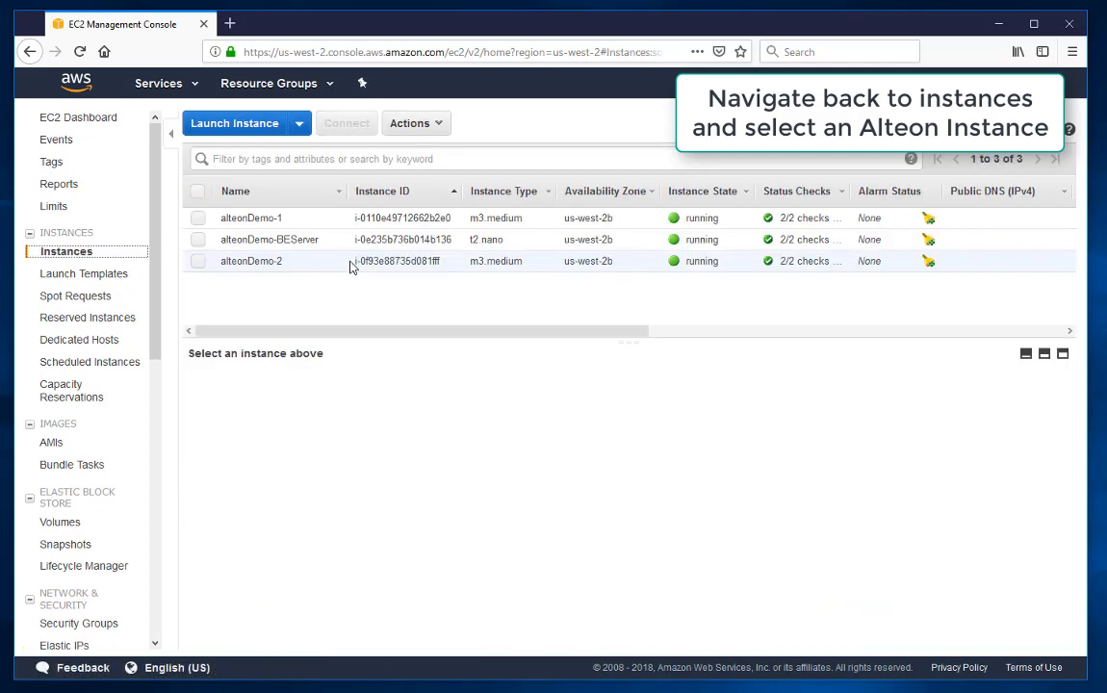
{"action": "left_click", "coordinate": [312, 218]}
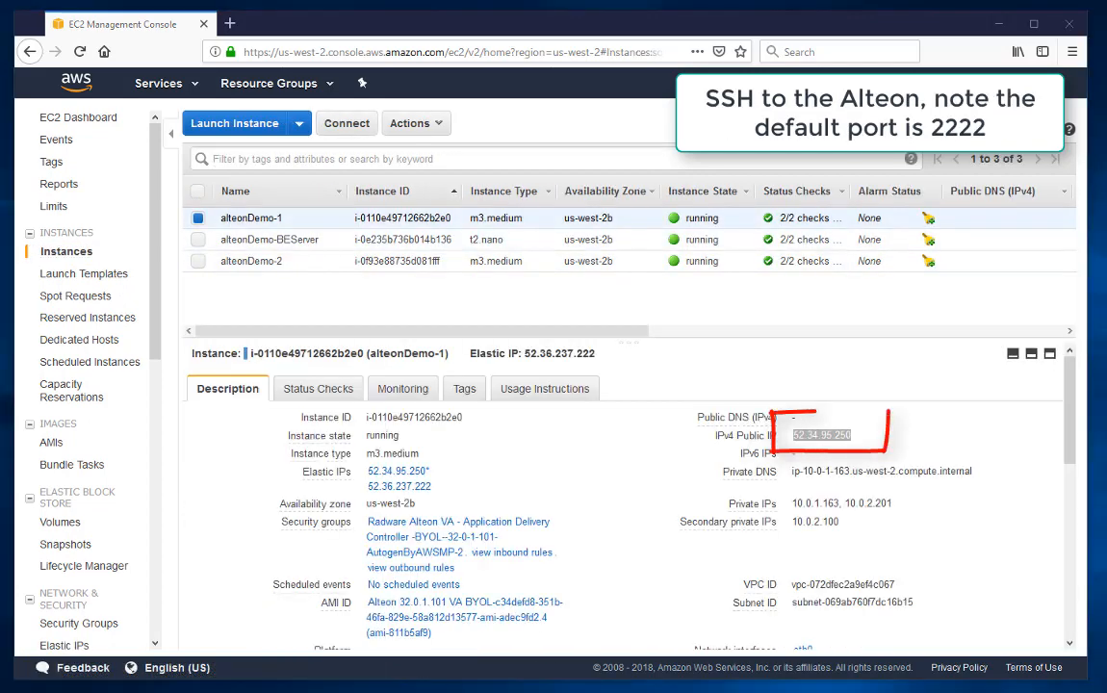
{"action": "mouse_move", "coordinate": [1105, 231]}
{"action": "left_mouse_down"}
{"action": "mouse_move", "coordinate": [614, 223]}
{"action": "mouse_move", "coordinate": [591, 234]}
{"action": "left_mouse_up"}
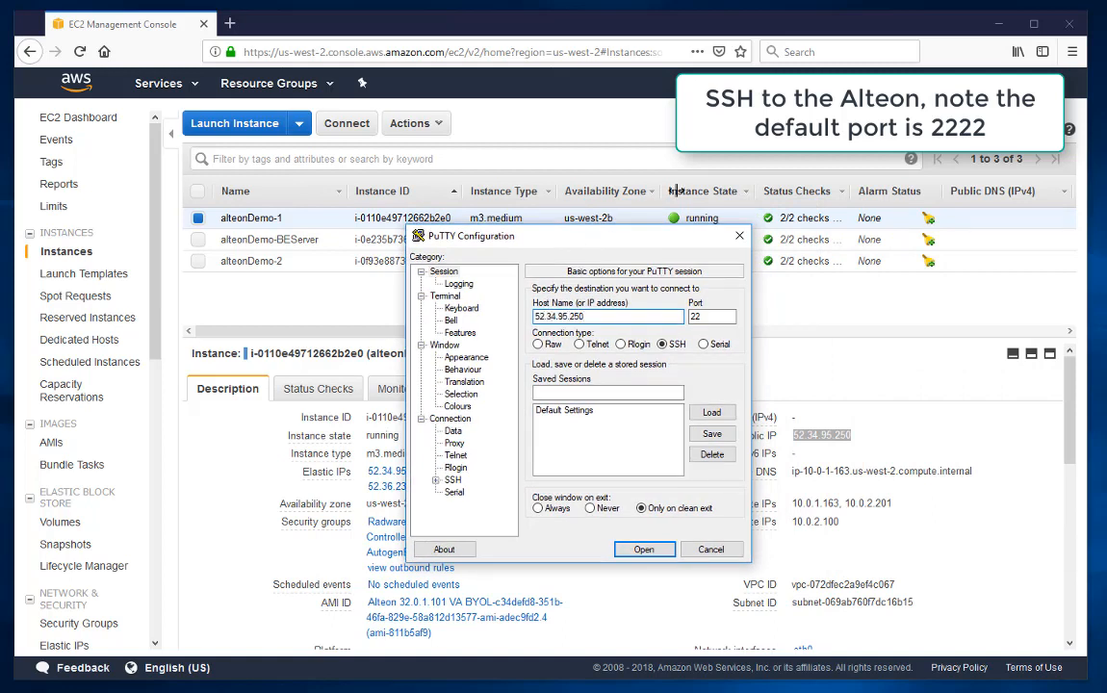
Open an SSH session to the Alteon on port 2222 and log in as admin.
{"action": "key", "text": "Tab"}
{"action": "type", "text": "2222"}
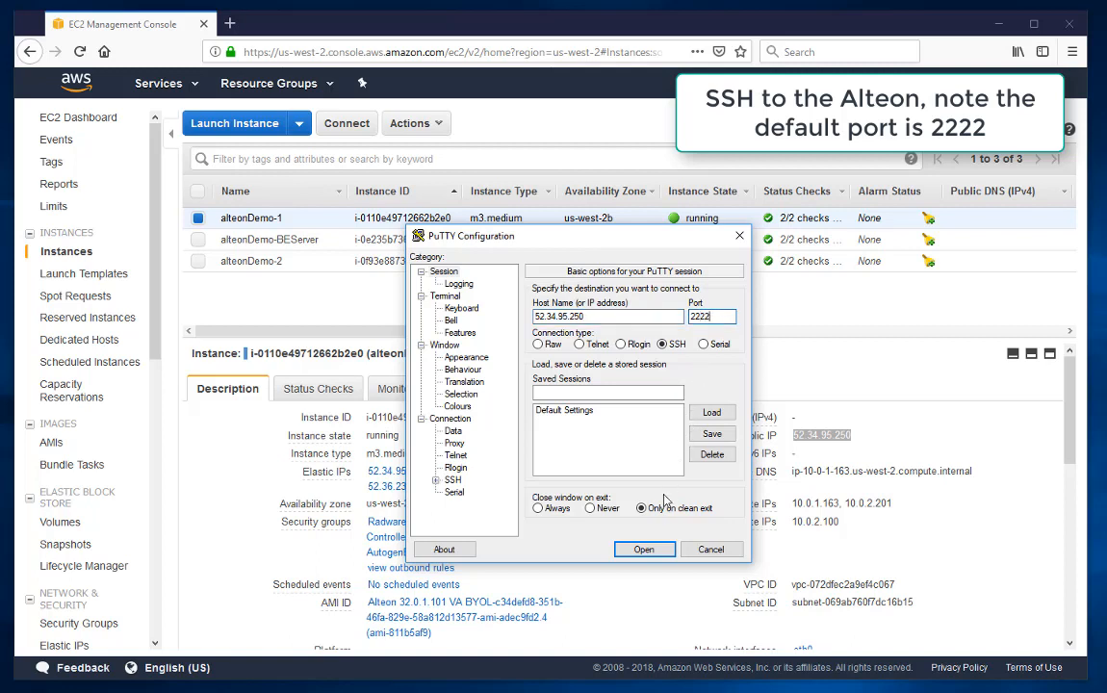
{"action": "left_click", "coordinate": [645, 549]}
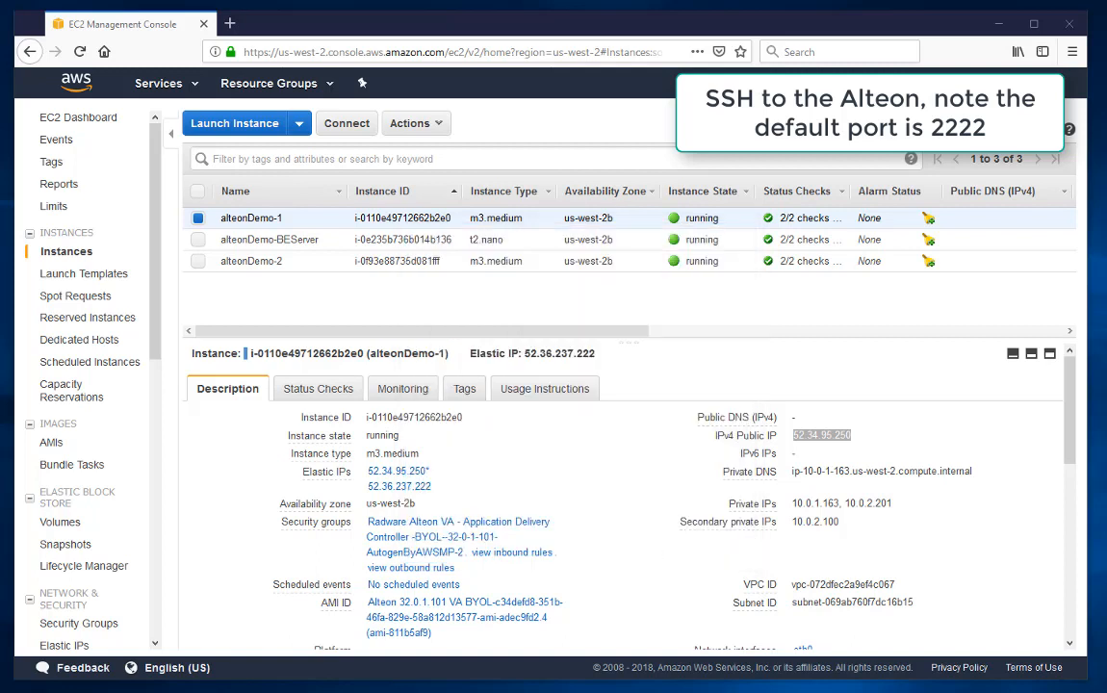
{"action": "left_click_drag", "start_coordinate": [966, 217], "coordinate": [637, 222]}
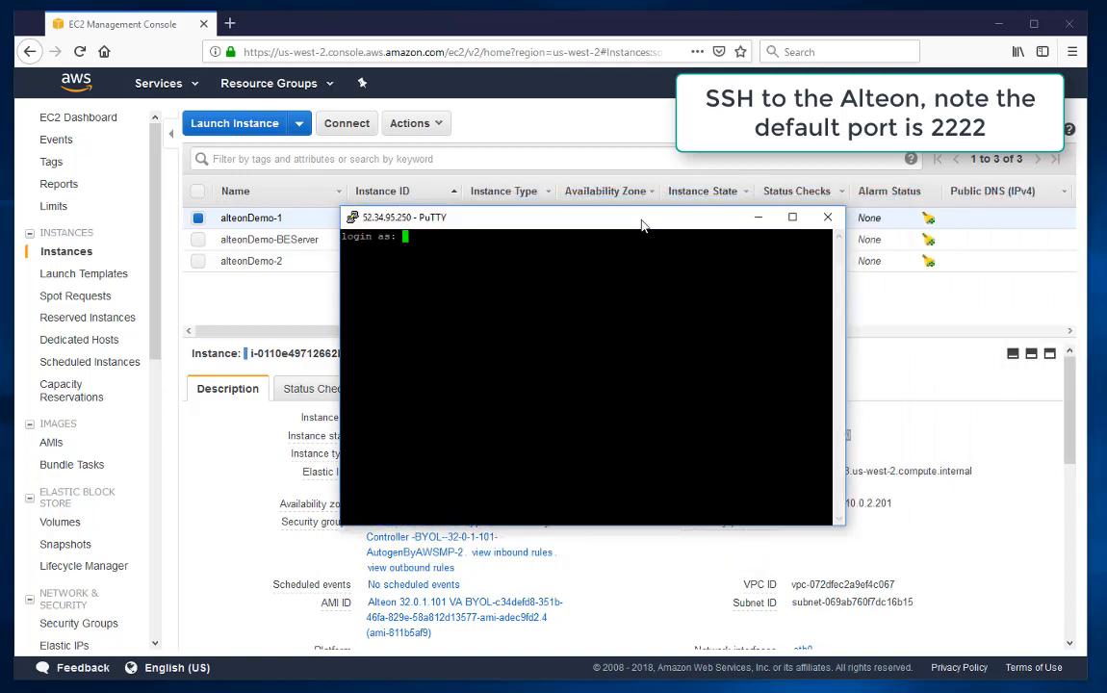
{"action": "type", "text": "admin"}
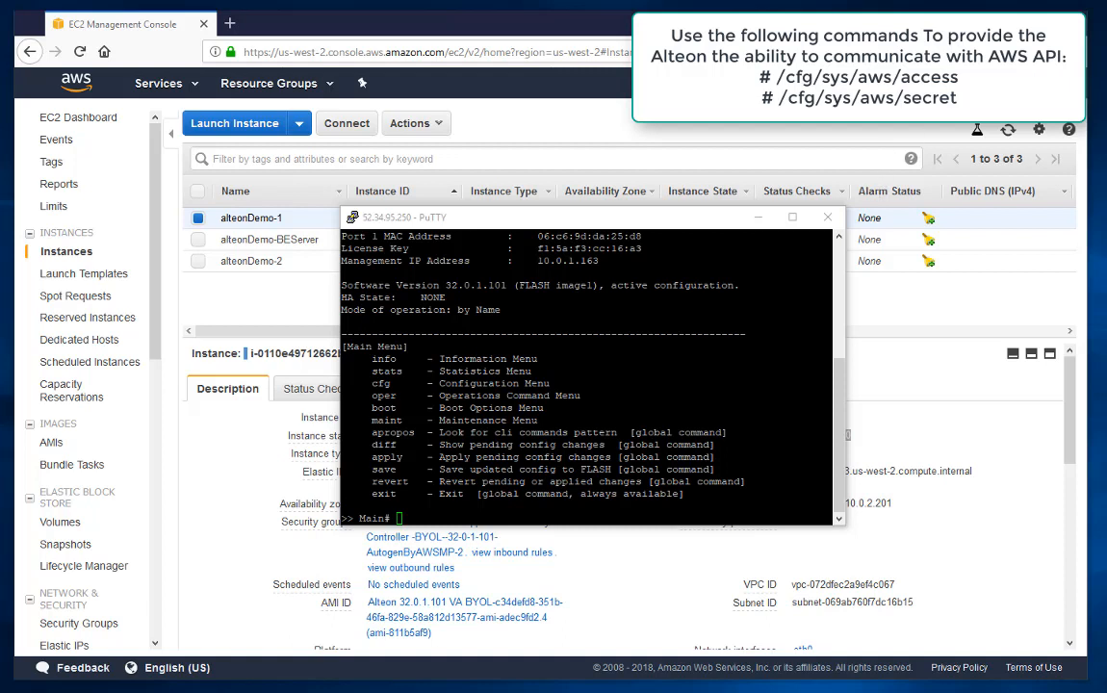
Set the AWS access key ID via /c/sys/aws/access, paste the secret key, and apply.
{"action": "left_click", "coordinate": [399, 518]}
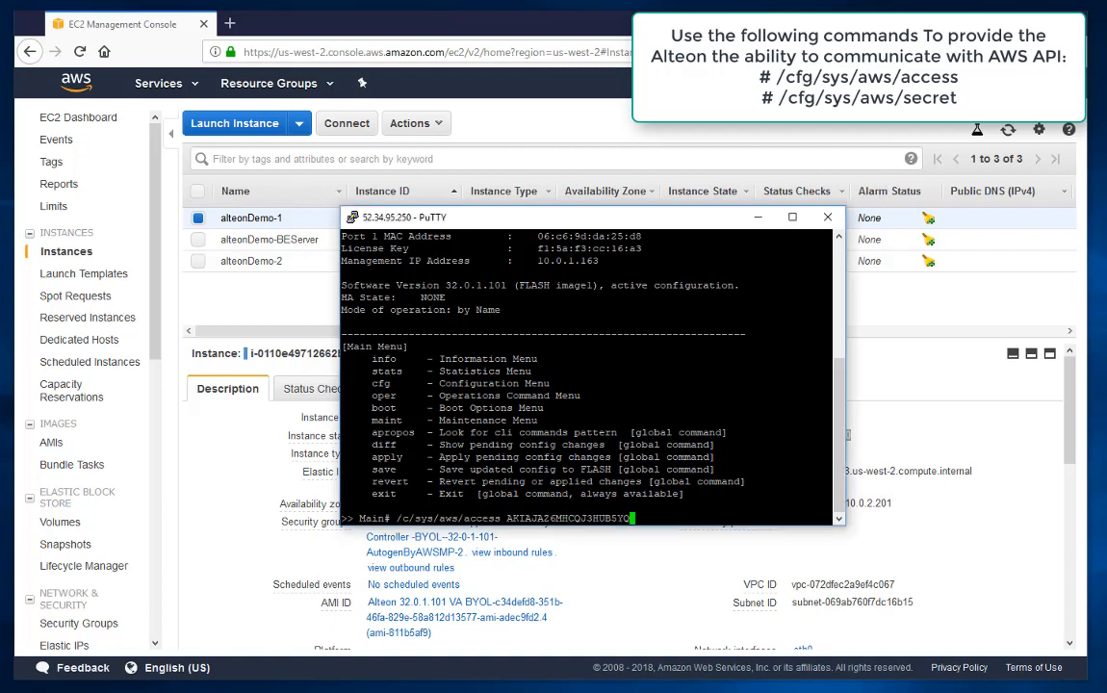
{"action": "key", "text": "Return"}
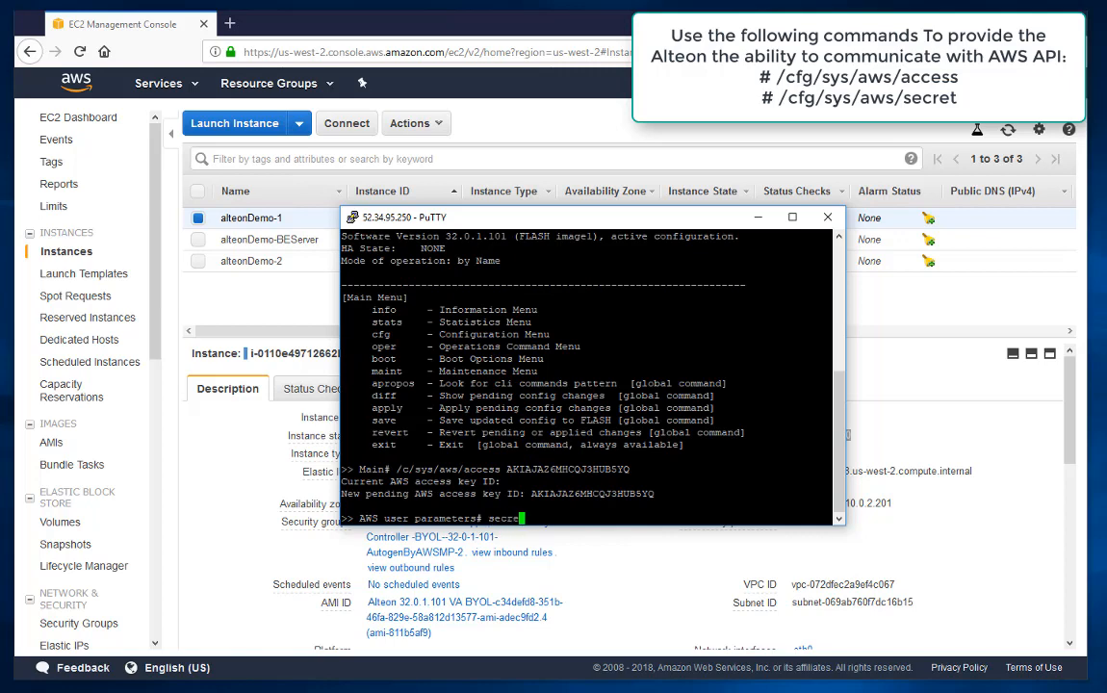
{"action": "key", "text": "Return"}
{"action": "key", "text": "shift+Insert"}
{"action": "key", "text": "Return"}
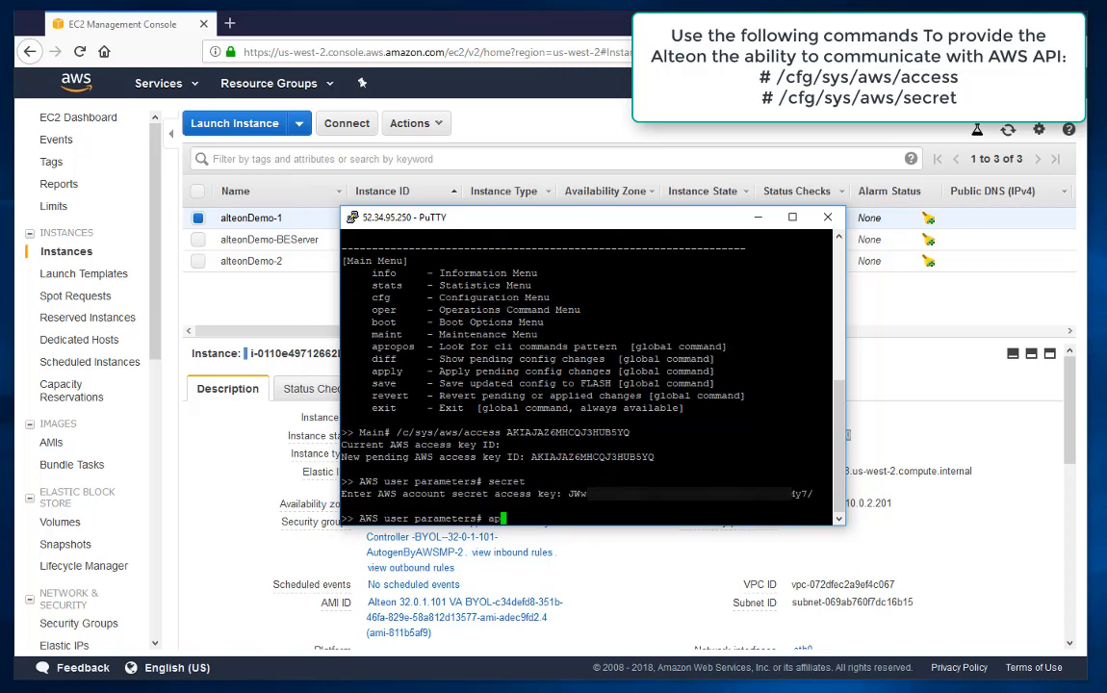
{"action": "key", "text": "Return"}
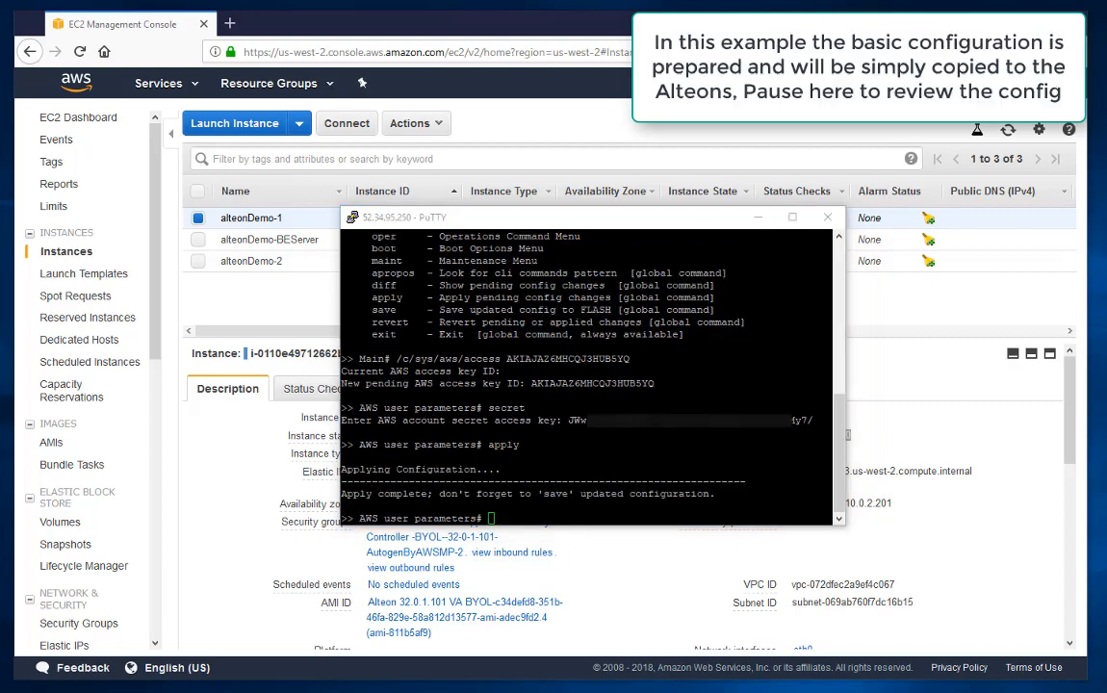
{"action": "left_click_drag", "start_coordinate": [1106, 108], "coordinate": [563, 94]}
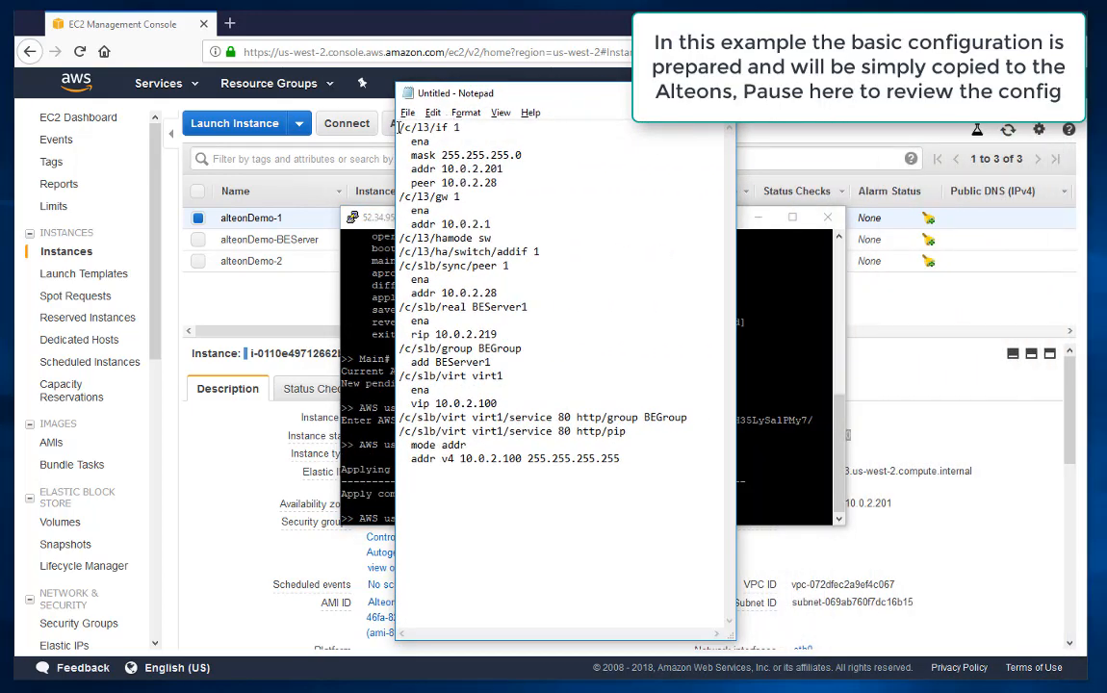
Paste the prepared Alteon configuration from Notepad under verbose 0 and review the pending changes.
{"action": "left_click_drag", "start_coordinate": [399, 128], "coordinate": [637, 453]}
{"action": "key", "text": "ctrl+c"}
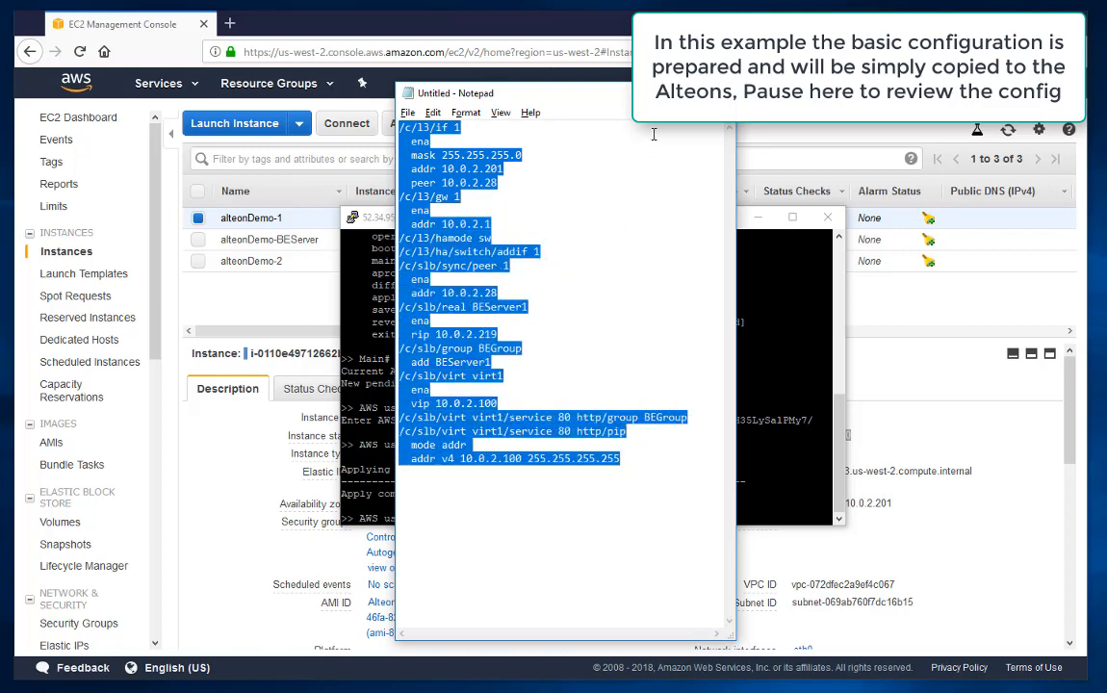
{"action": "left_click_drag", "start_coordinate": [583, 100], "coordinate": [1106, 96]}
{"action": "key", "text": "alt+Tab"}
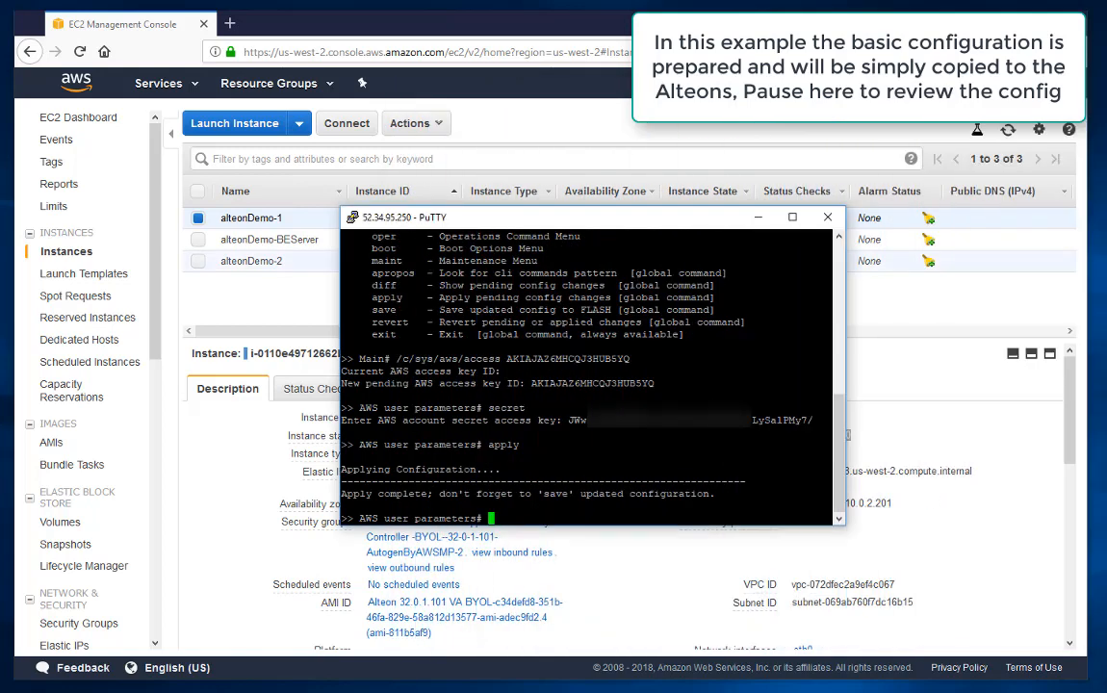
{"action": "type", "text": "verbose 0"}
{"action": "key", "text": "Return"}
{"action": "key", "text": "shift+Insert"}
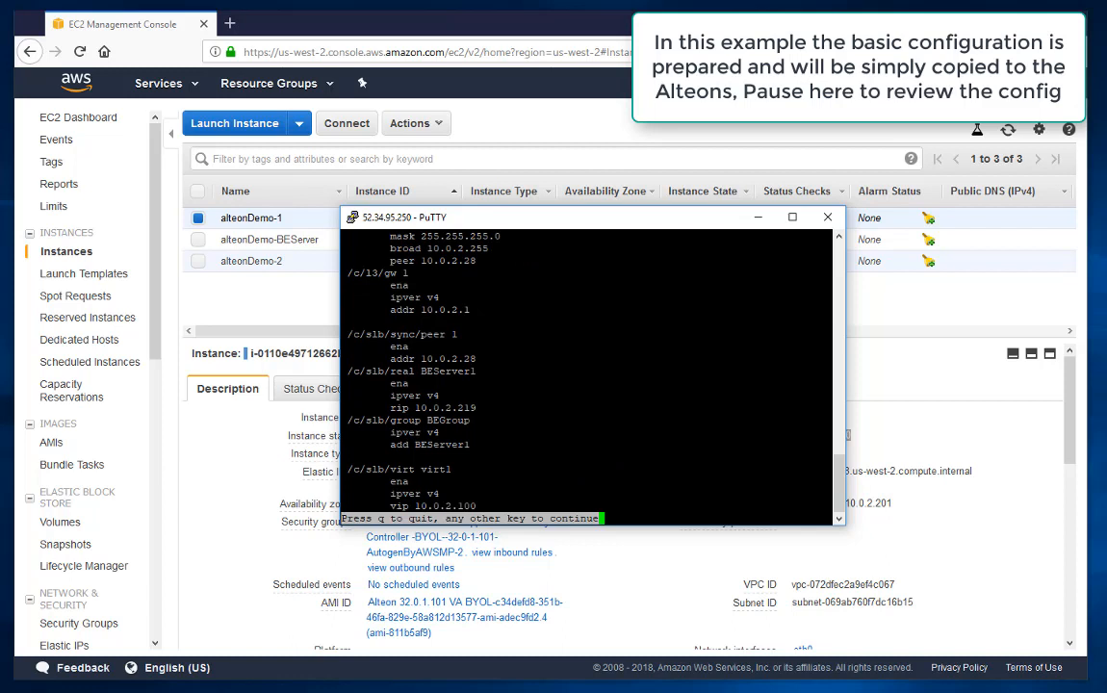
{"action": "key", "text": "space"}
{"action": "scroll", "coordinate": [588, 377], "scroll_direction": "up", "scroll_amount": 4}
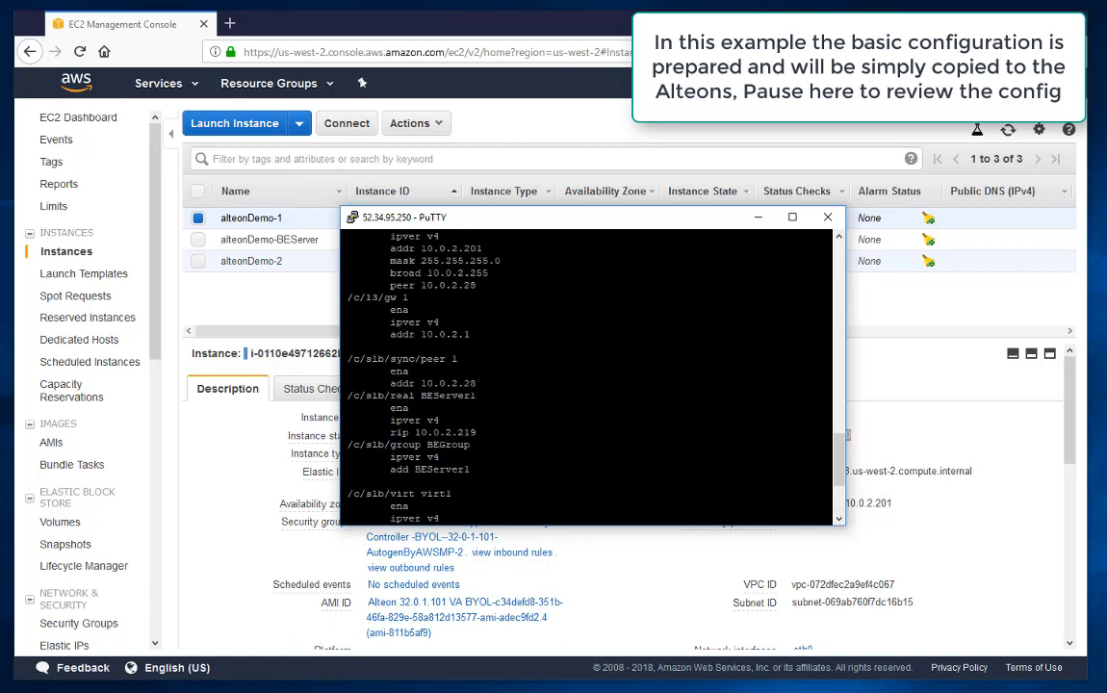
{"action": "scroll", "coordinate": [588, 378], "scroll_direction": "up", "scroll_amount": 4}
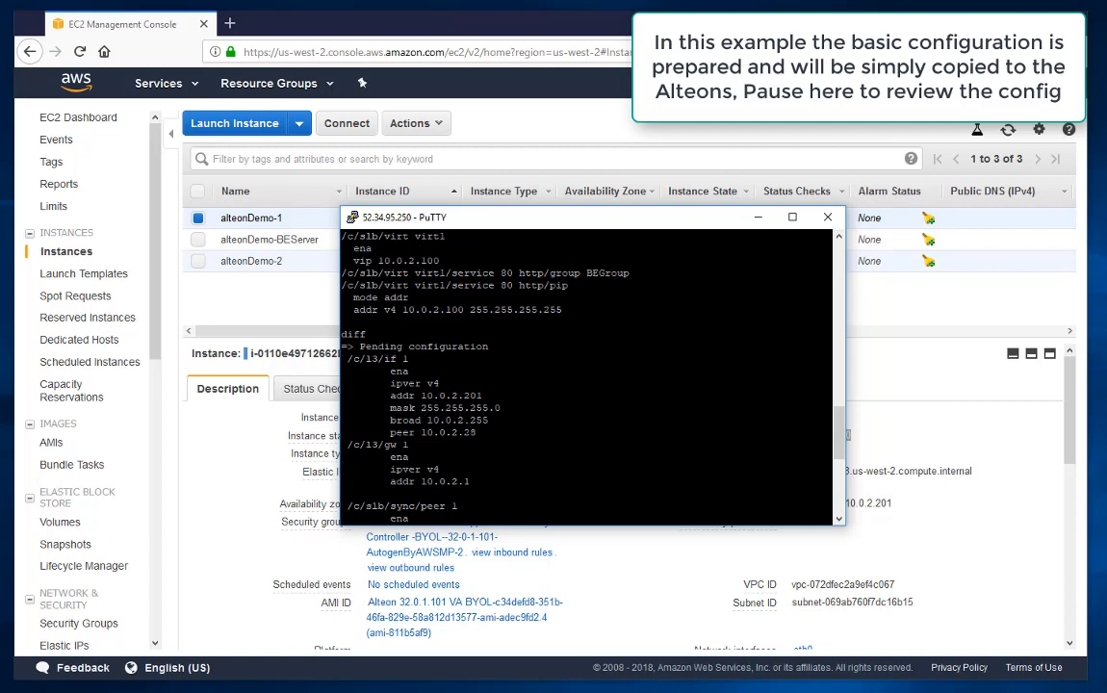
{"action": "scroll", "coordinate": [589, 377], "scroll_direction": "down", "scroll_amount": 4}
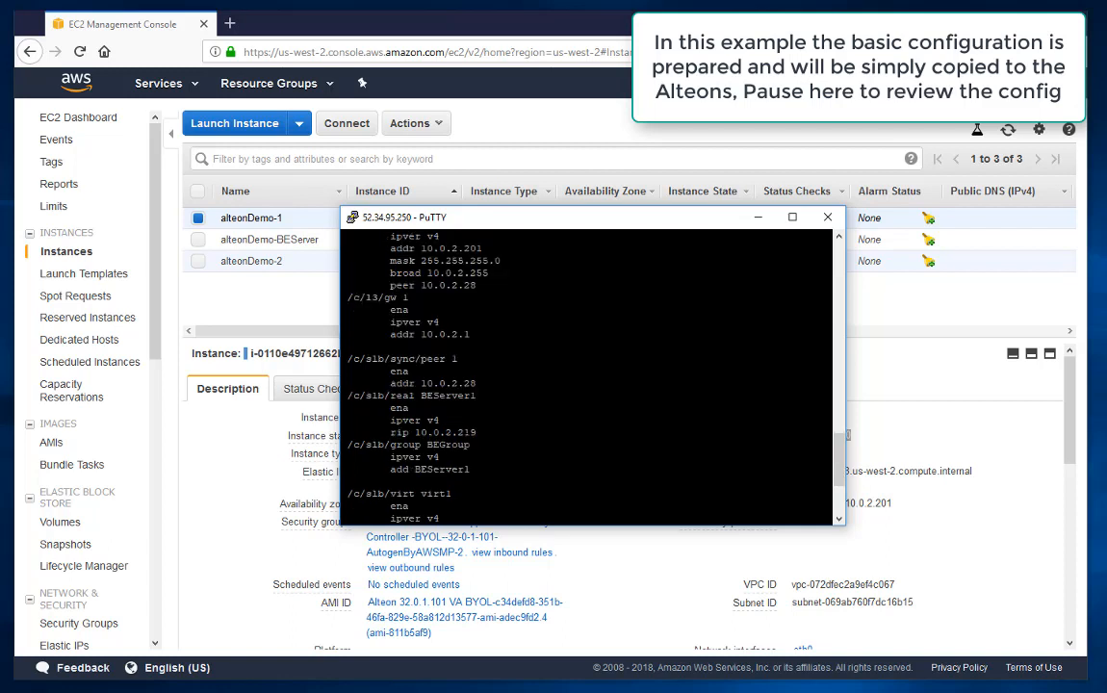
{"action": "scroll", "coordinate": [588, 378], "scroll_direction": "down", "scroll_amount": 4}
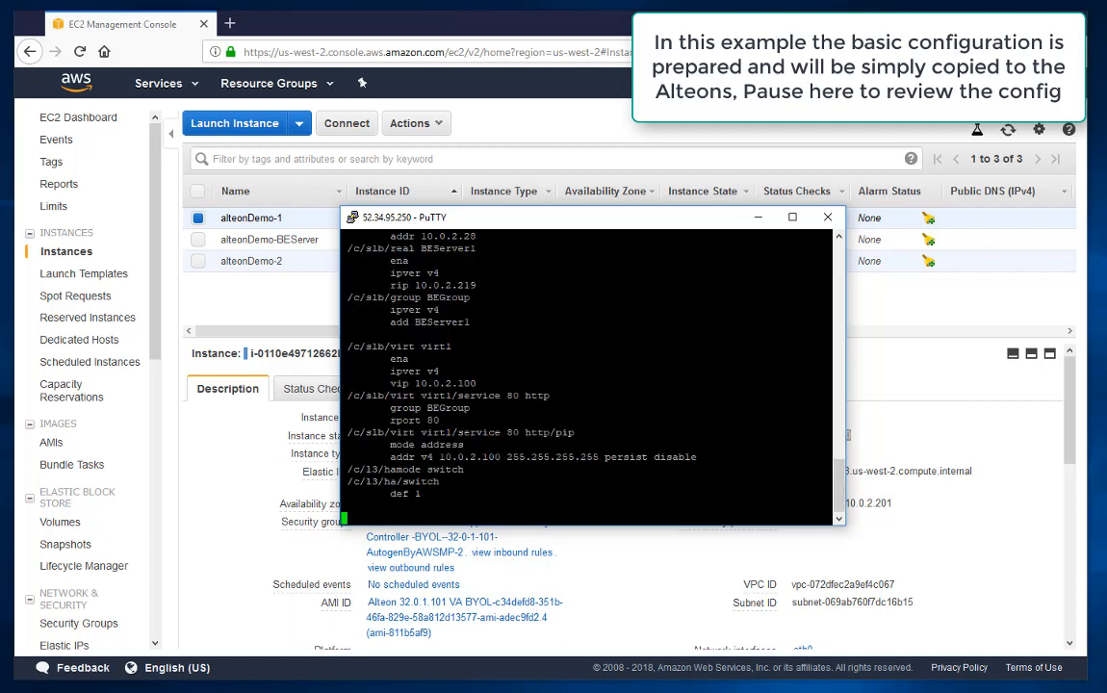
Restore verbose 2, apply the configuration, and answer 'n' to syncing with the peer.
{"action": "type", "text": "verbose 2"}
{"action": "key", "text": "Return"}
{"action": "type", "text": "apply"}
{"action": "key", "text": "Return"}
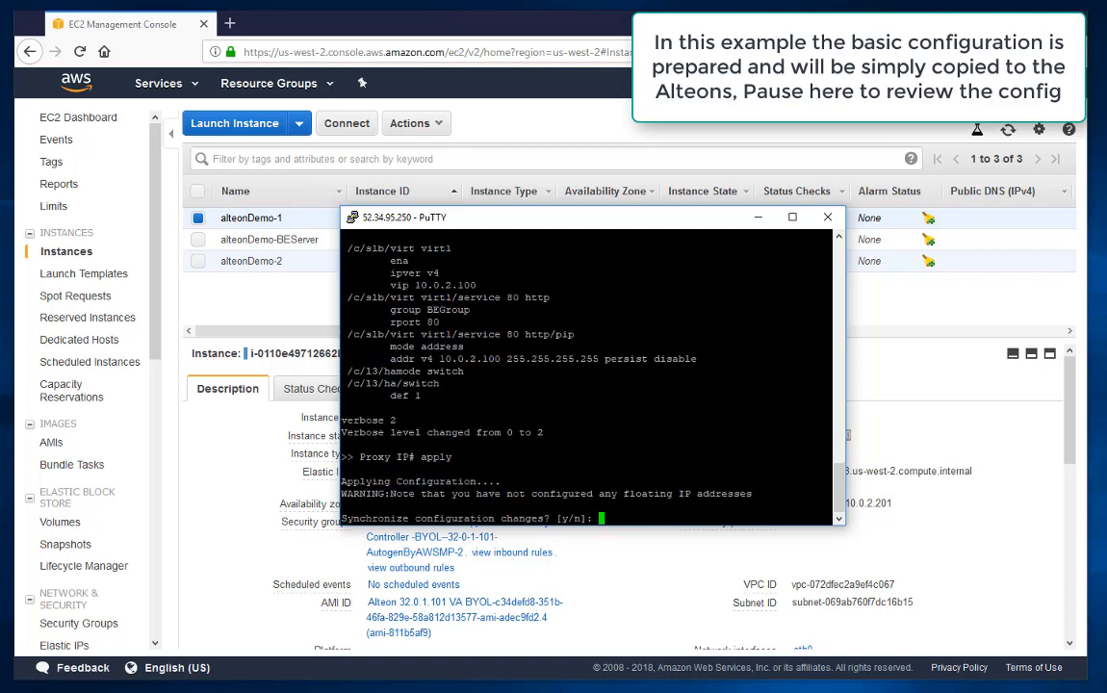
{"action": "type", "text": "n"}
{"action": "key", "text": "Return"}
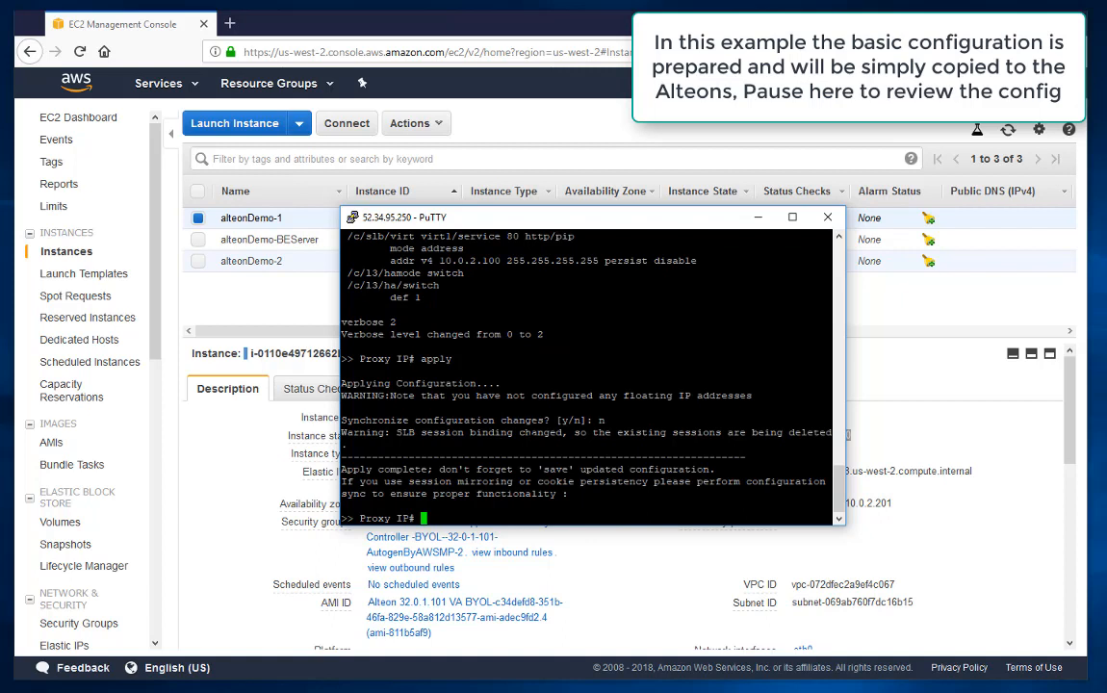
{"action": "left_click_drag", "start_coordinate": [806, 222], "coordinate": [738, 225]}
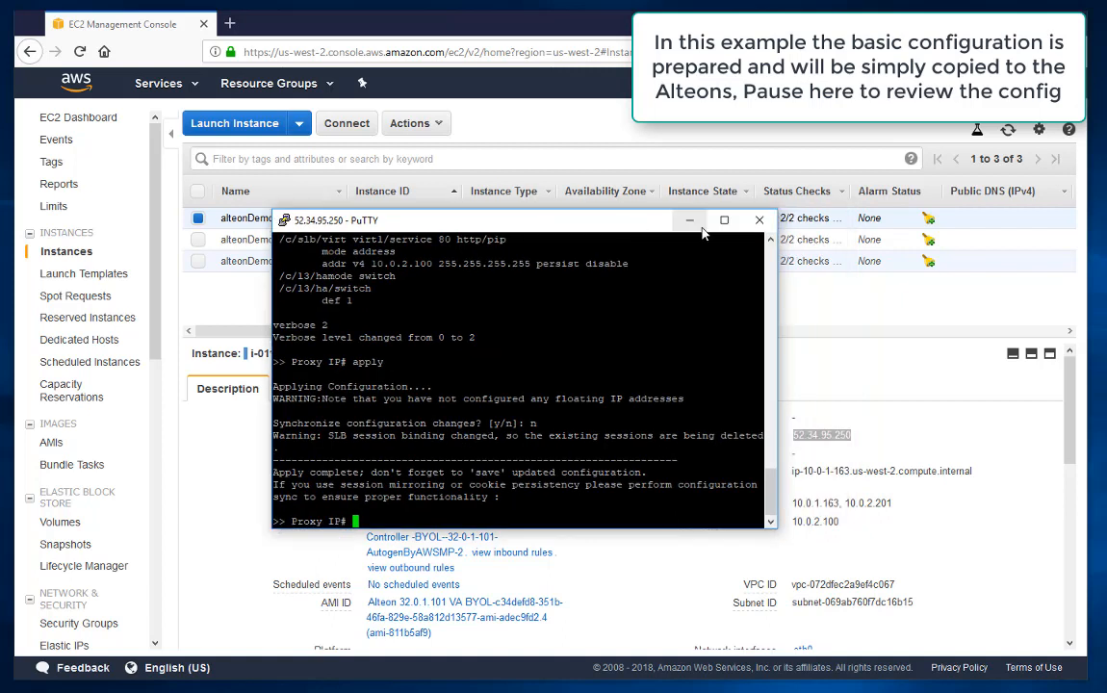
Close the first Alteon session and log in as admin over SSH port 22 to alteonDemo-2's public IP.
{"action": "left_click", "coordinate": [760, 220]}
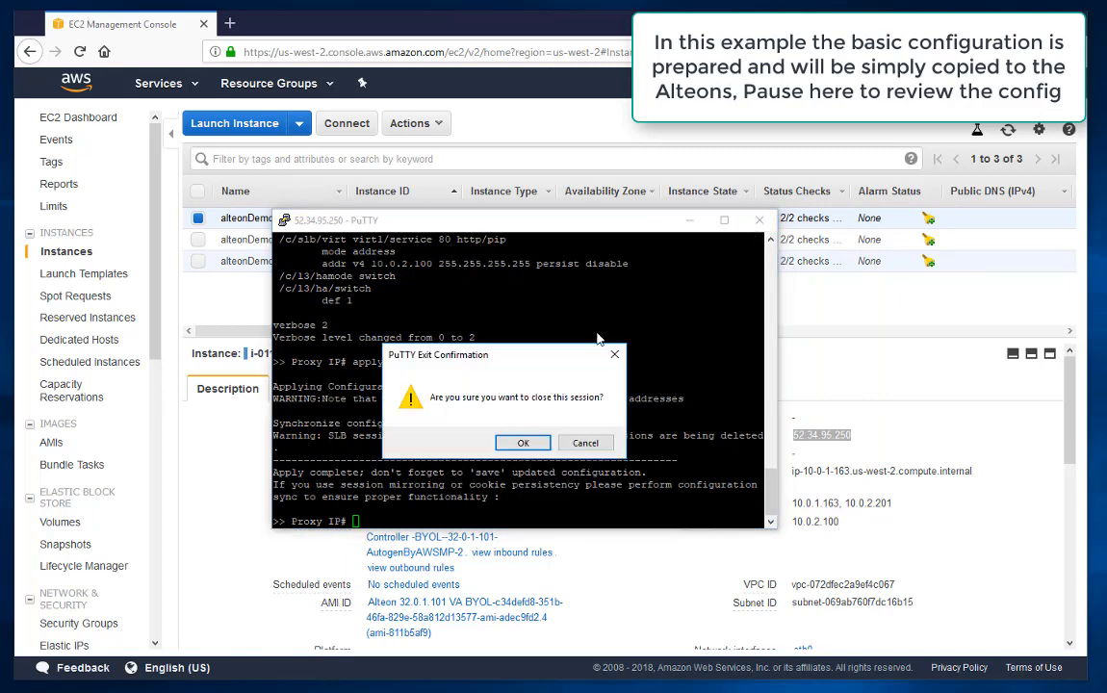
{"action": "left_click", "coordinate": [521, 444]}
{"action": "left_click", "coordinate": [289, 260]}
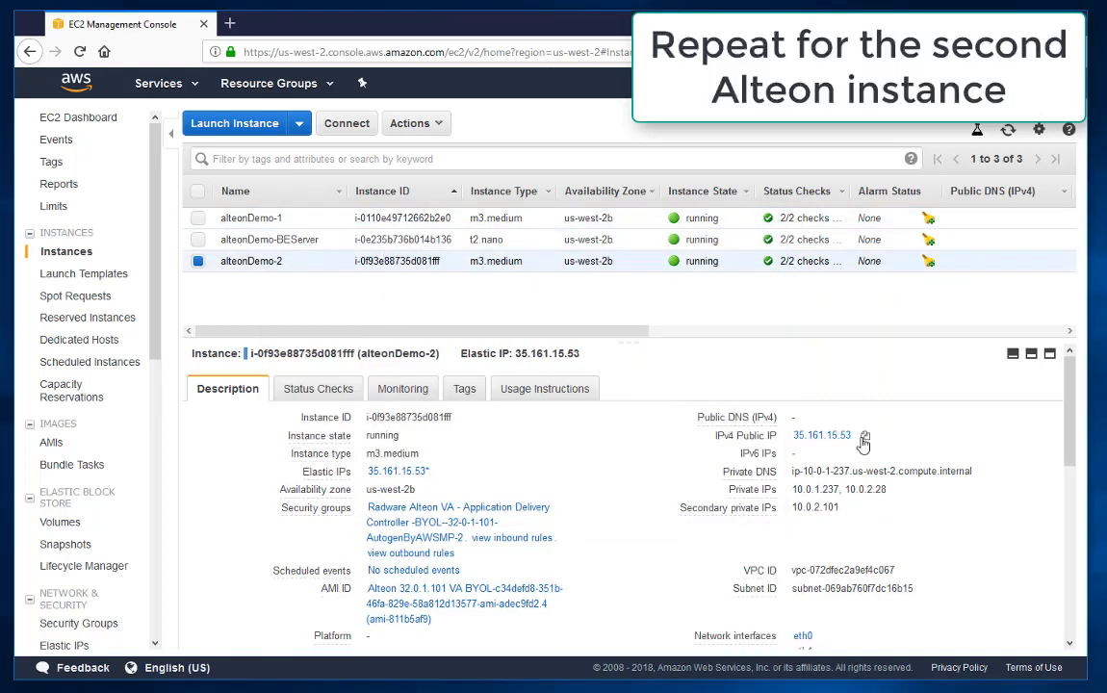
{"action": "left_click", "coordinate": [865, 436]}
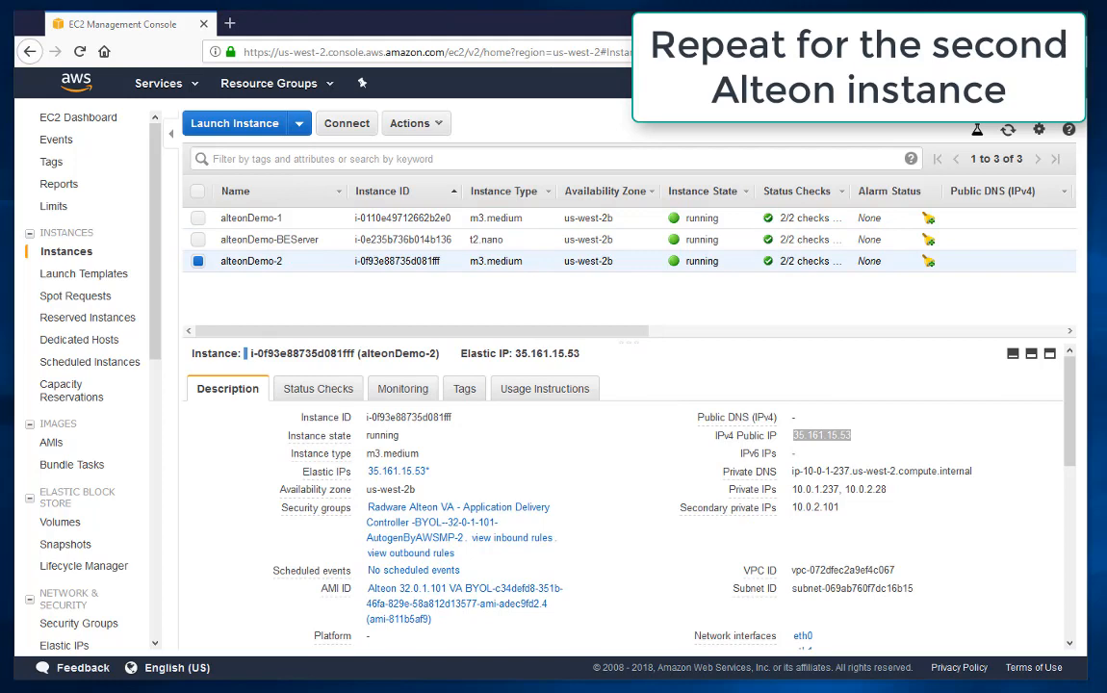
{"action": "left_click_drag", "start_coordinate": [1102, 234], "coordinate": [518, 273]}
{"action": "key", "text": "ctrl+v"}
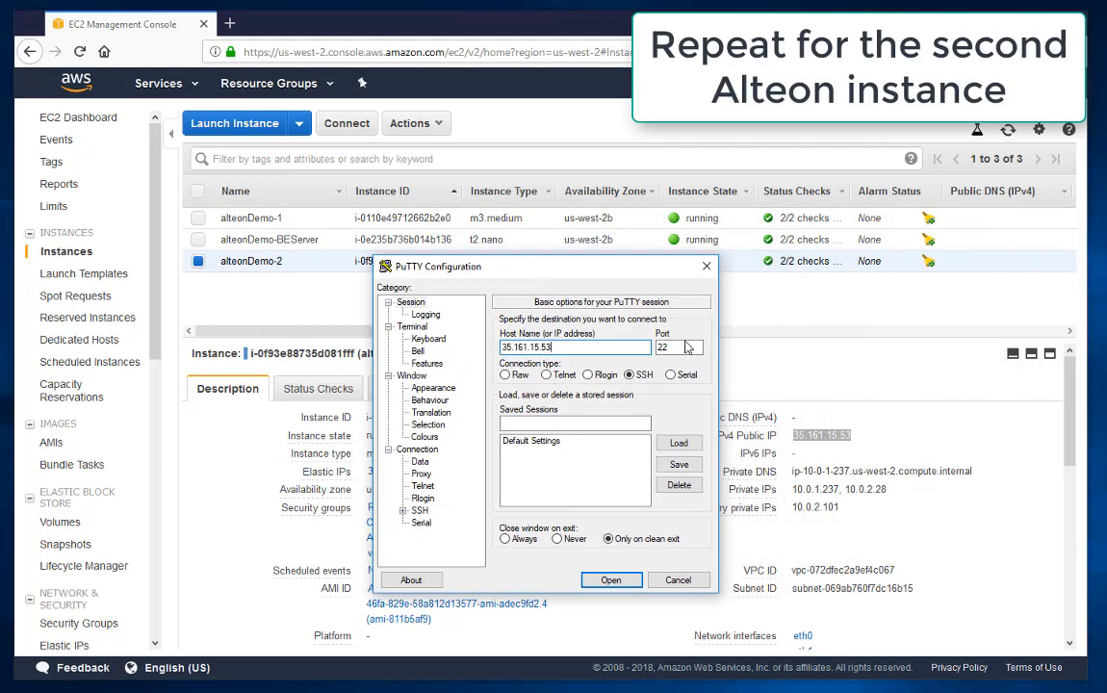
{"action": "left_click", "coordinate": [688, 348]}
{"action": "type", "text": "22"}
{"action": "left_click", "coordinate": [626, 577]}
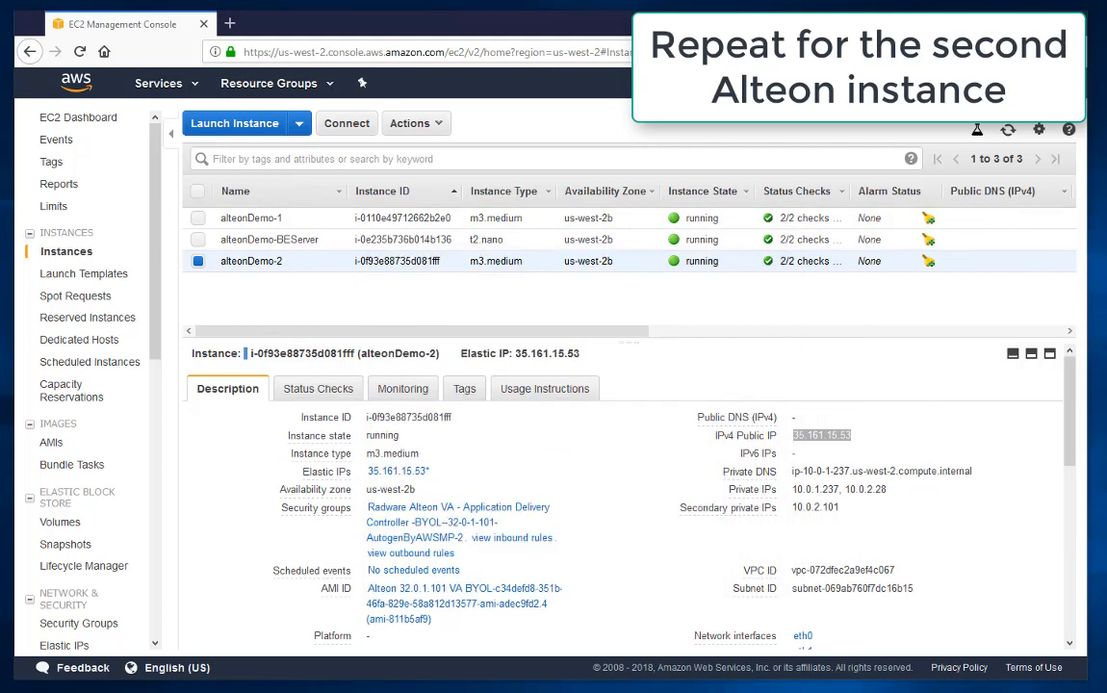
{"action": "type", "text": "admin"}
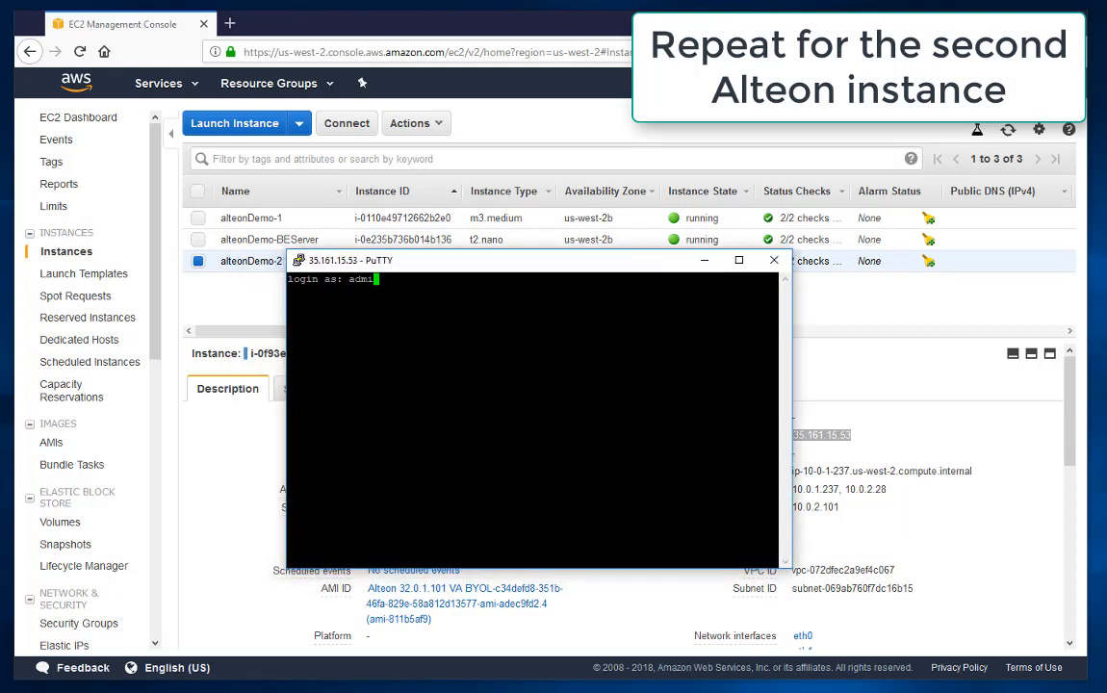
{"action": "key", "text": "Return"}
{"action": "key", "text": "Return"}
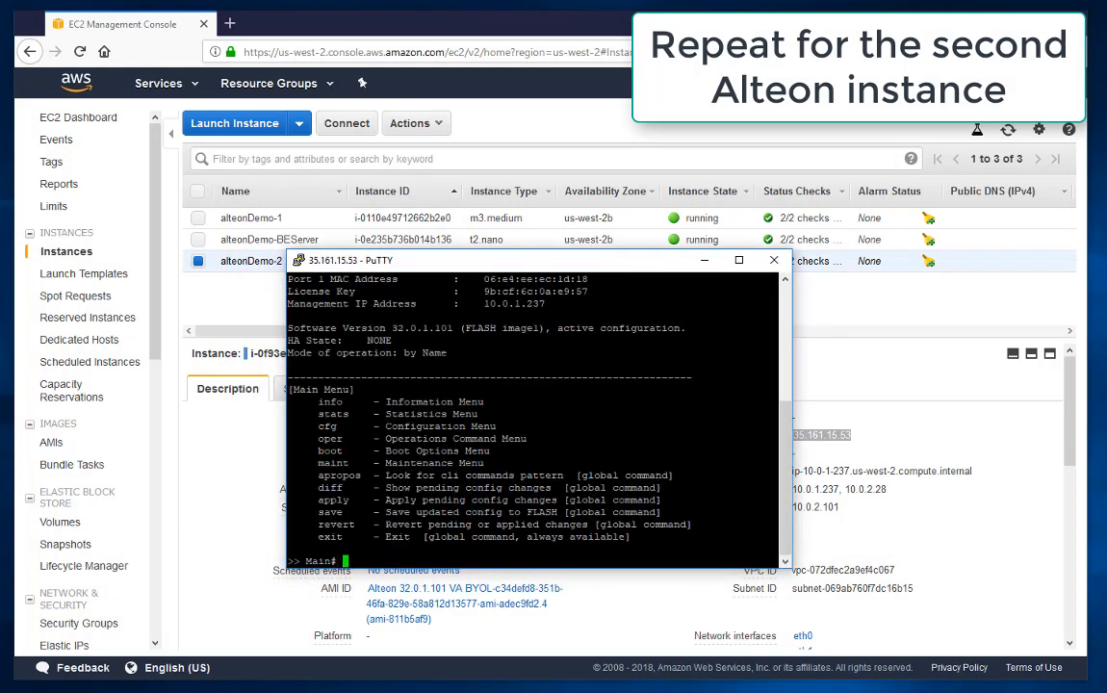
Enter the second Alteon's AWS access key and secret access key, then apply them.
{"action": "left_click", "coordinate": [747, 440]}
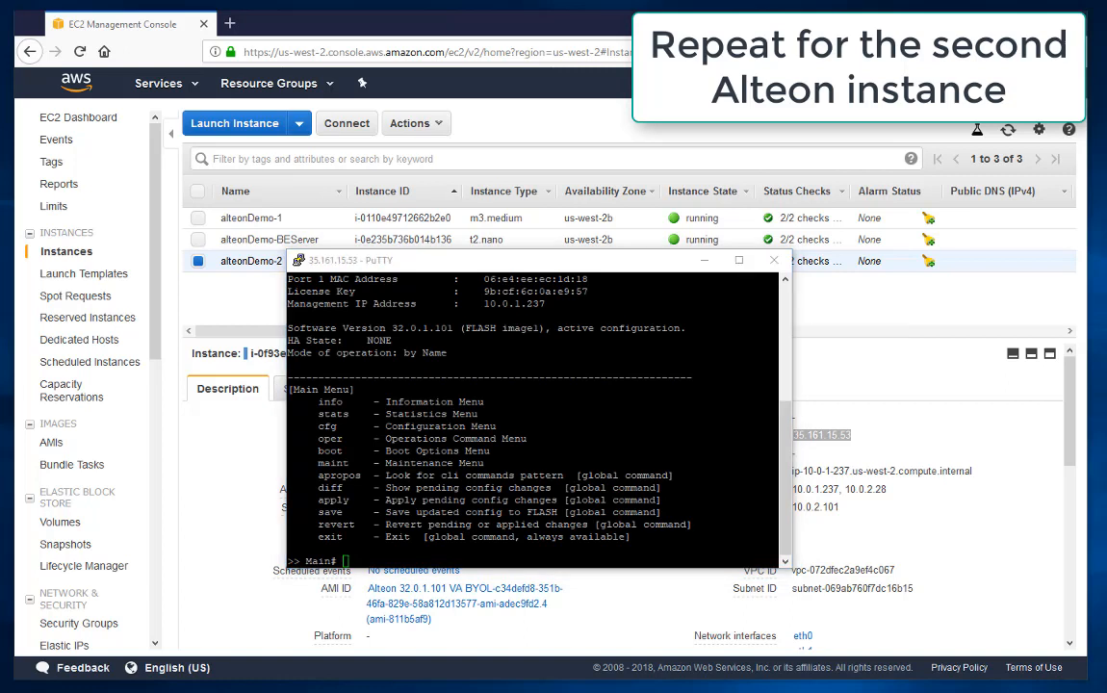
{"action": "right_click", "coordinate": [747, 440]}
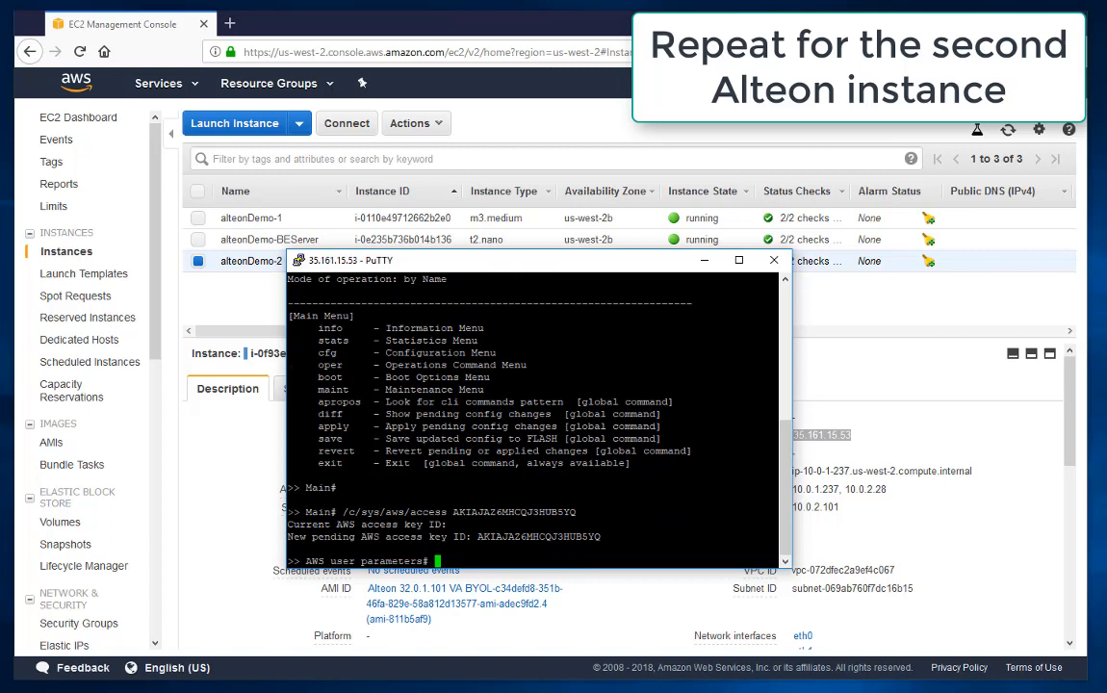
{"action": "left_click", "coordinate": [752, 491]}
{"action": "type", "text": "secret"}
{"action": "key", "text": "Return"}
{"action": "right_click", "coordinate": [752, 491]}
{"action": "key", "text": "Return"}
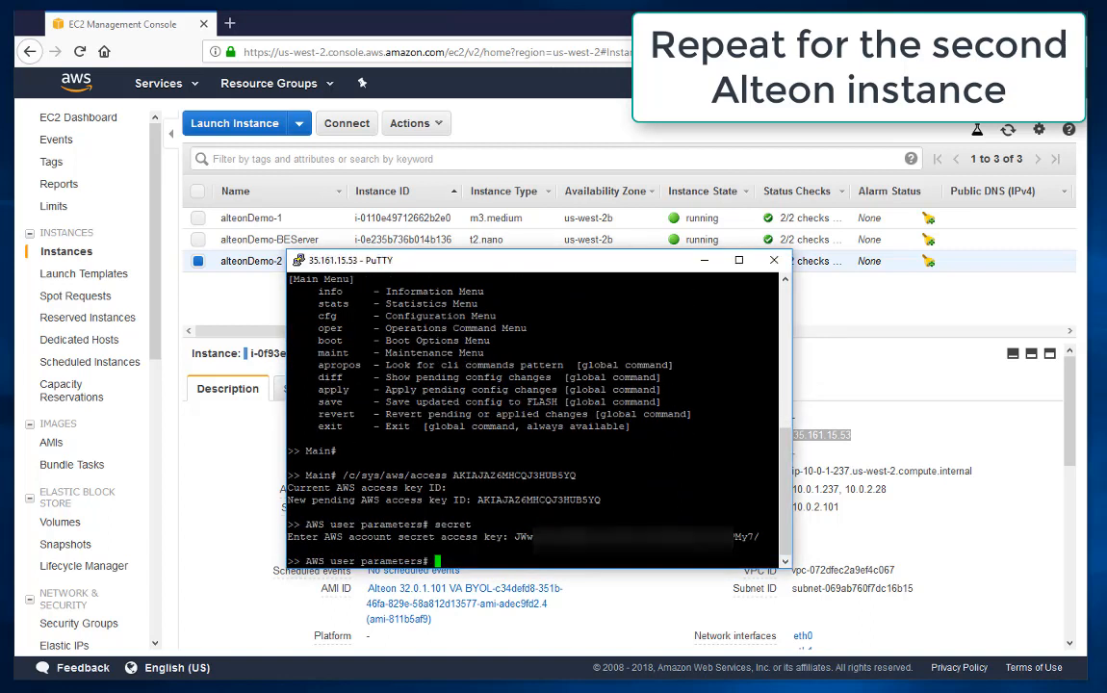
{"action": "type", "text": "apply"}
{"action": "key", "text": "Return"}
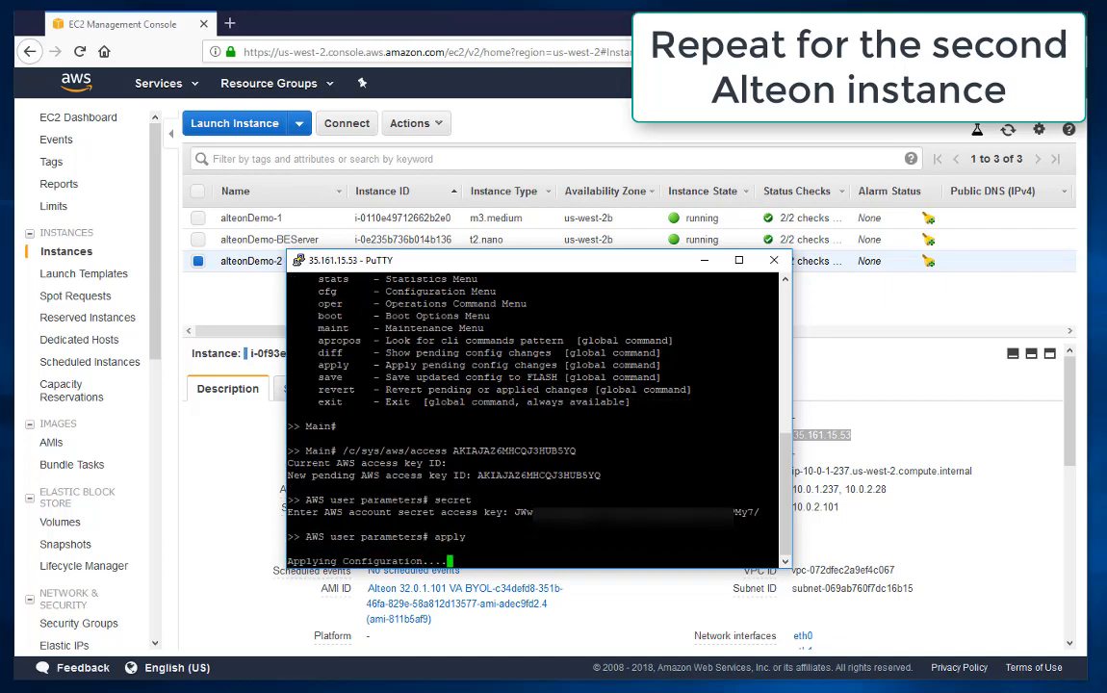
{"action": "left_click_drag", "start_coordinate": [1106, 136], "coordinate": [655, 99]}
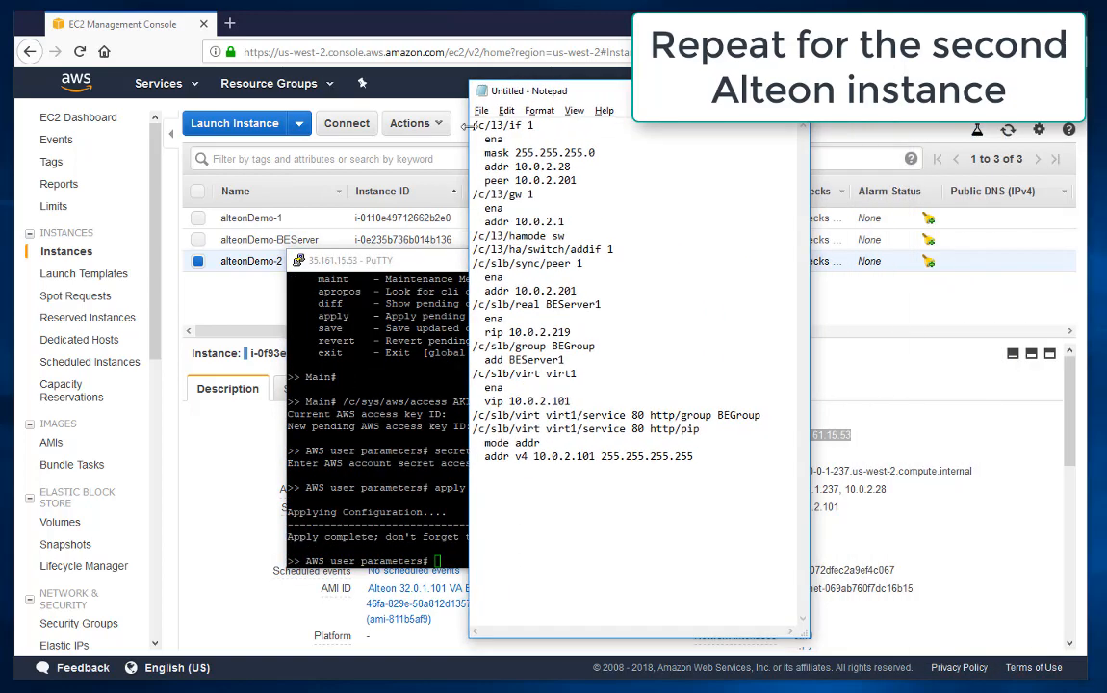
Paste alteonDemo-2's prepared configuration from Notepad into its PuTTY session.
{"action": "left_click_drag", "start_coordinate": [729, 471], "coordinate": [468, 126]}
{"action": "left_click_drag", "start_coordinate": [664, 93], "coordinate": [1106, 91]}
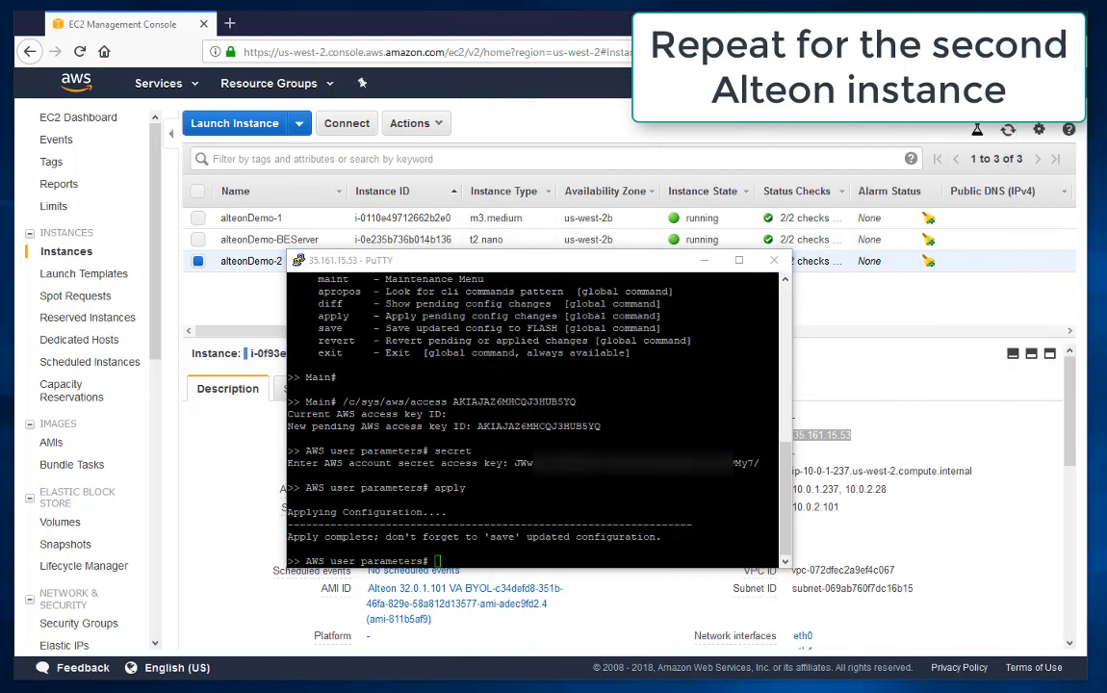
{"action": "left_click", "coordinate": [742, 491]}
{"action": "right_click", "coordinate": [742, 491]}
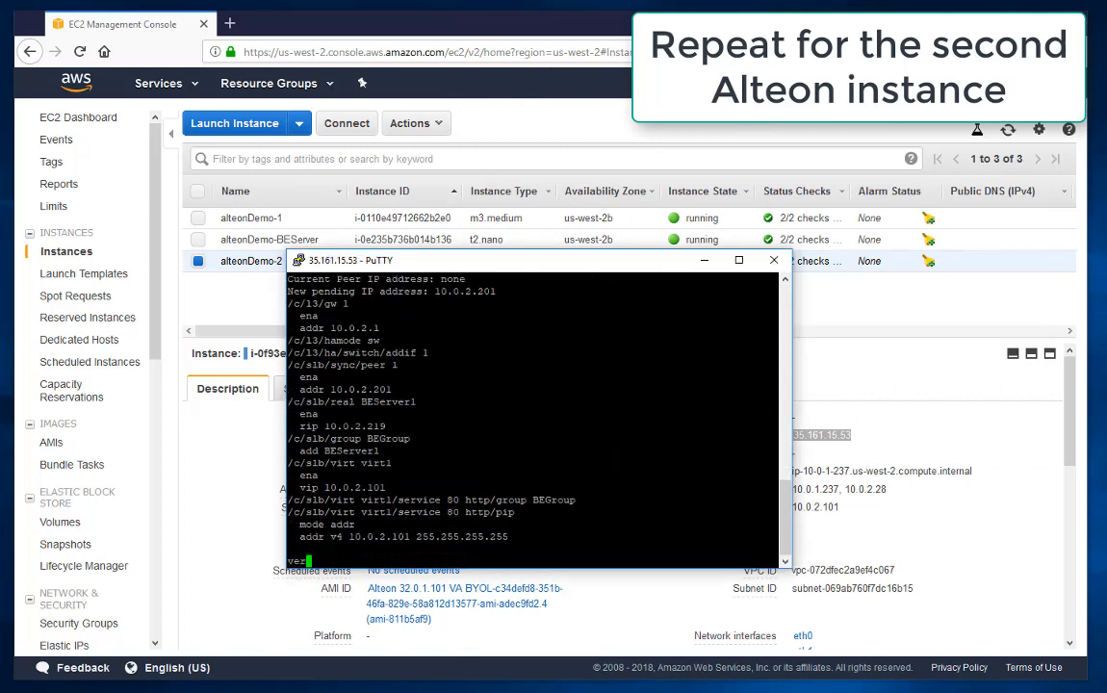
{"action": "scroll", "coordinate": [535, 419], "scroll_direction": "up", "scroll_amount": 6}
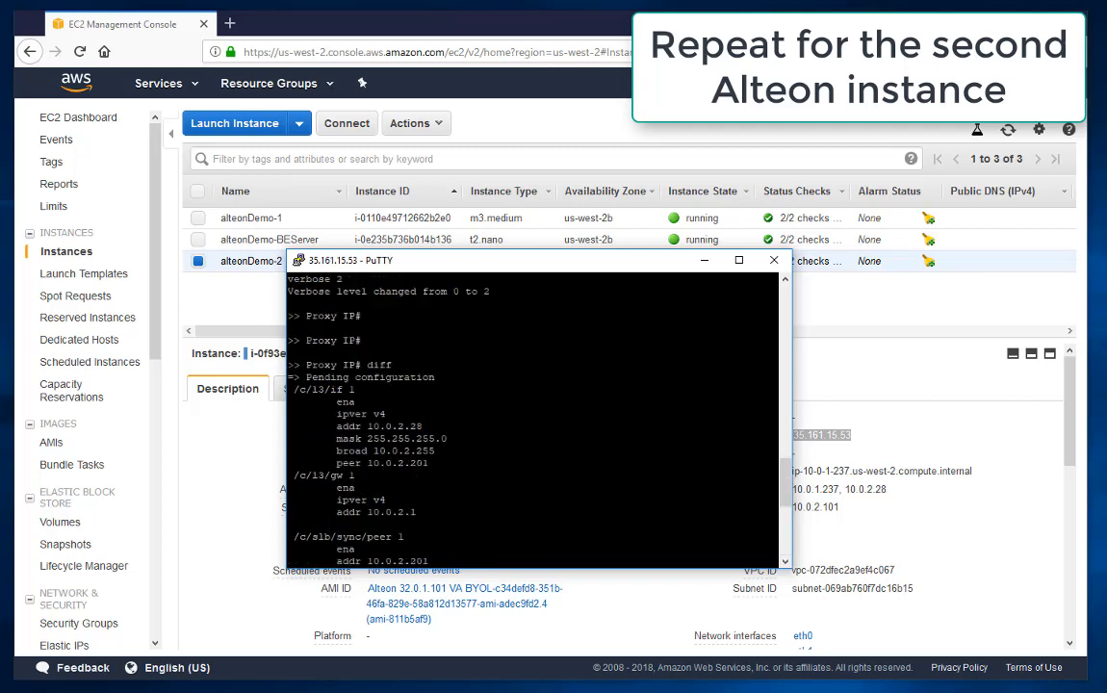
{"action": "scroll", "coordinate": [344, 353], "scroll_direction": "down", "scroll_amount": 4}
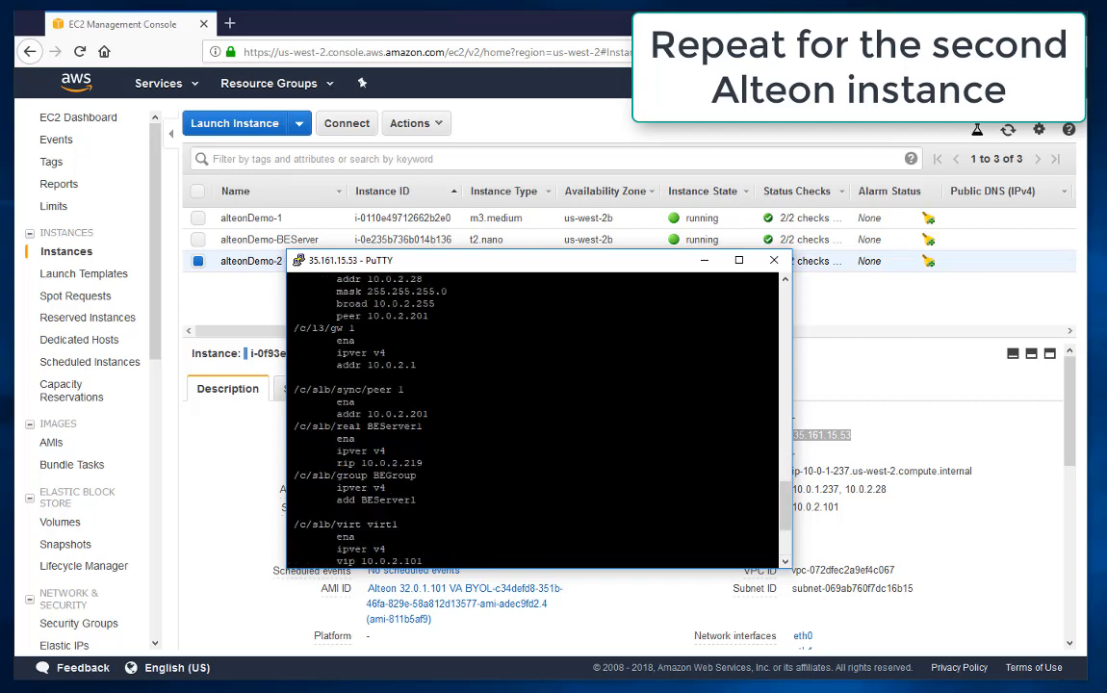
{"action": "scroll", "coordinate": [344, 354], "scroll_direction": "down", "scroll_amount": 4}
Apply the configuration without syncing to the peer, then save it to FLASH.
{"action": "type", "text": "pply"}
{"action": "key", "text": "Return"}
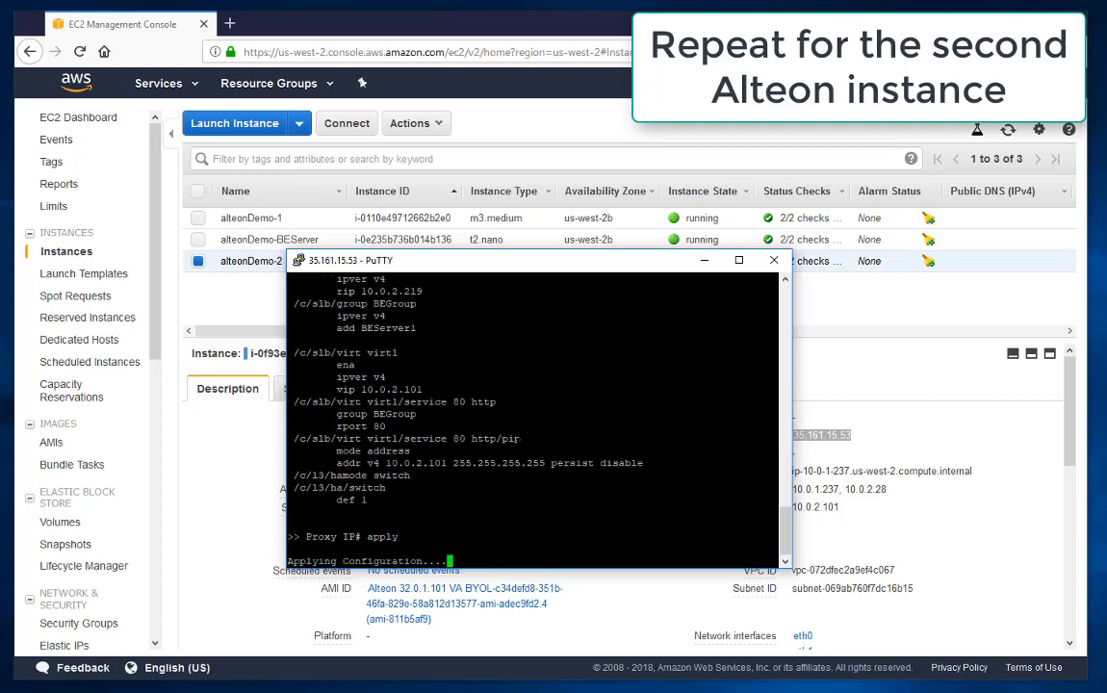
{"action": "type", "text": "n"}
{"action": "key", "text": "Return"}
{"action": "key", "text": "Return"}
{"action": "type", "text": "save"}
{"action": "key", "text": "Return"}
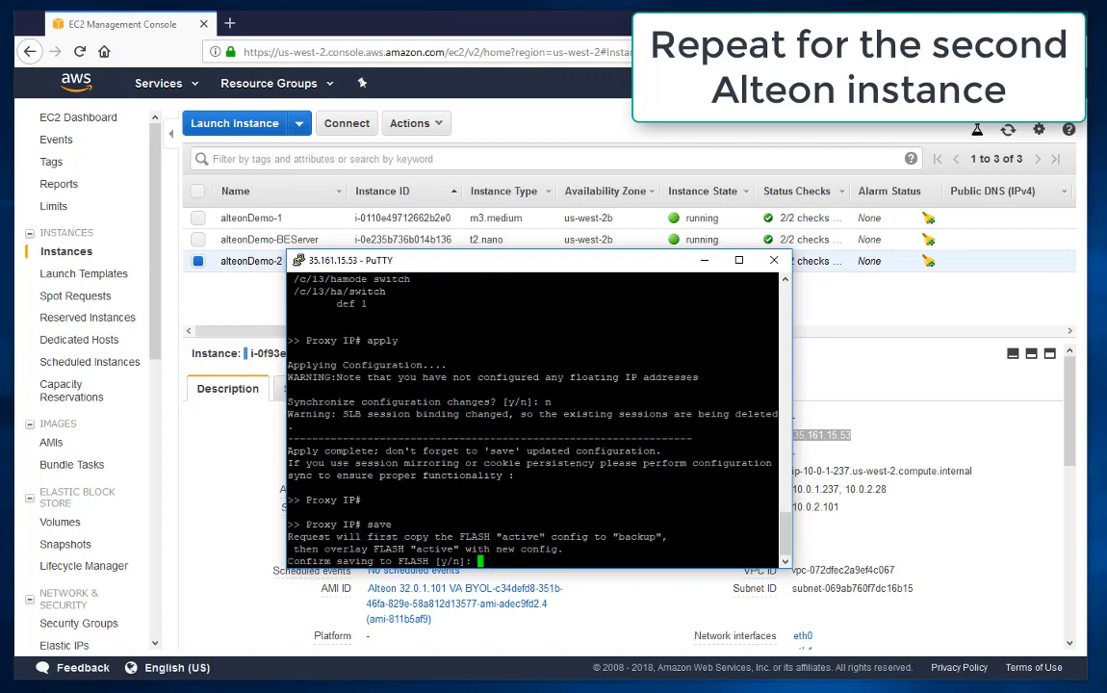
{"action": "type", "text": "y"}
{"action": "key", "text": "Return"}
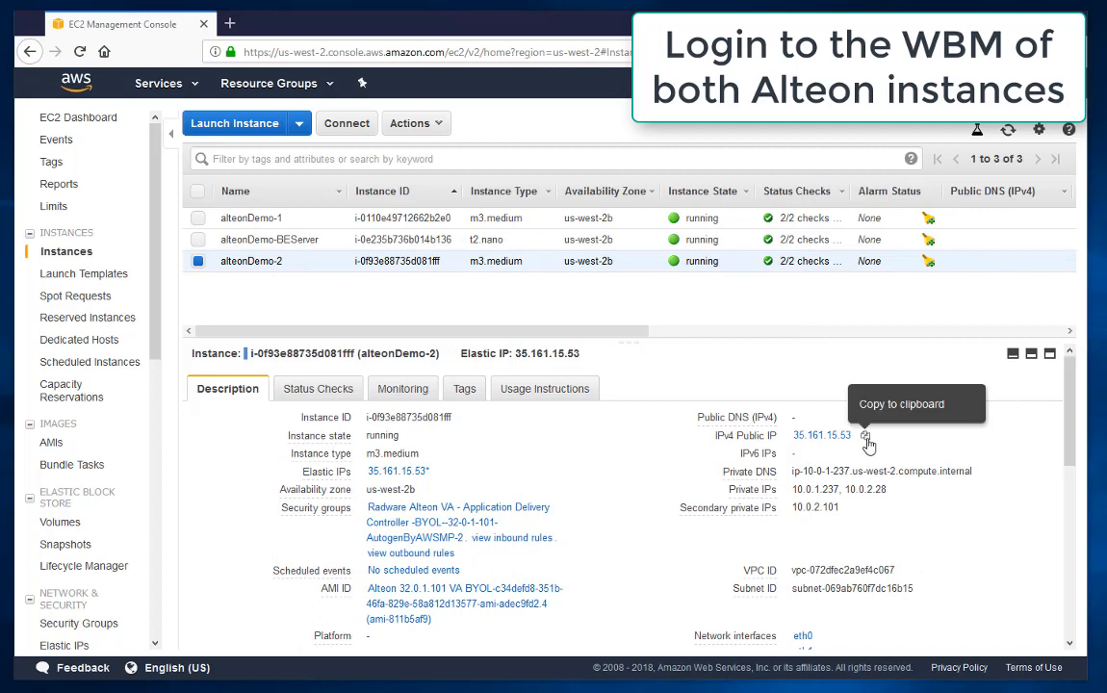
{"action": "left_click", "coordinate": [865, 438]}
{"action": "left_click", "coordinate": [229, 23]}
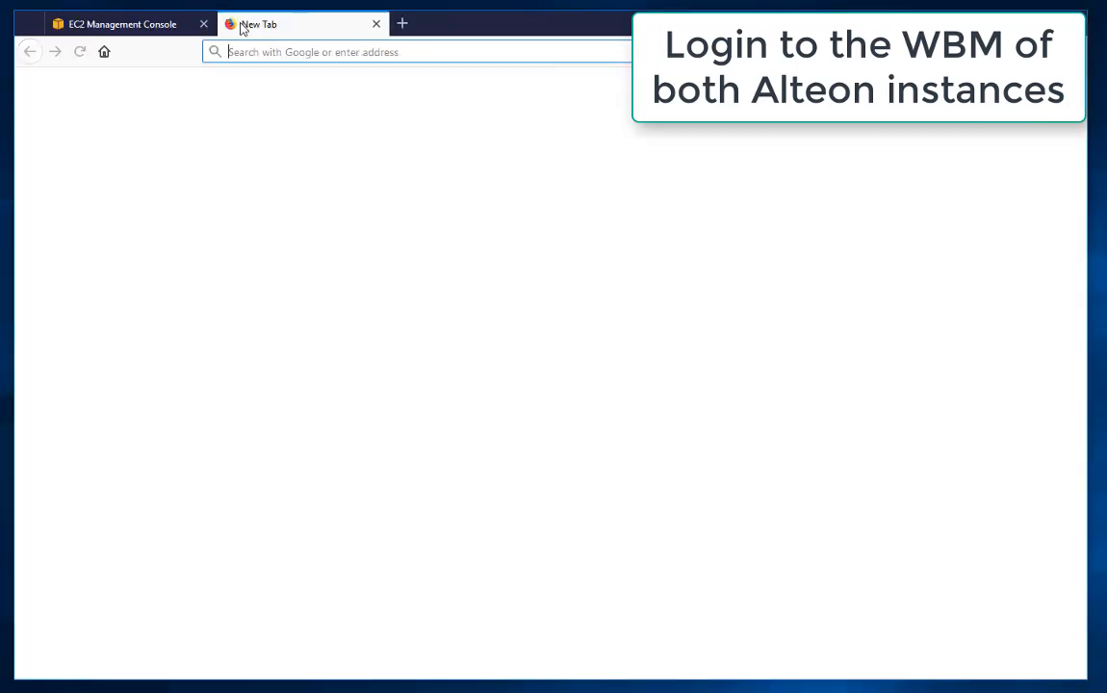
{"action": "type", "text": "https:"}
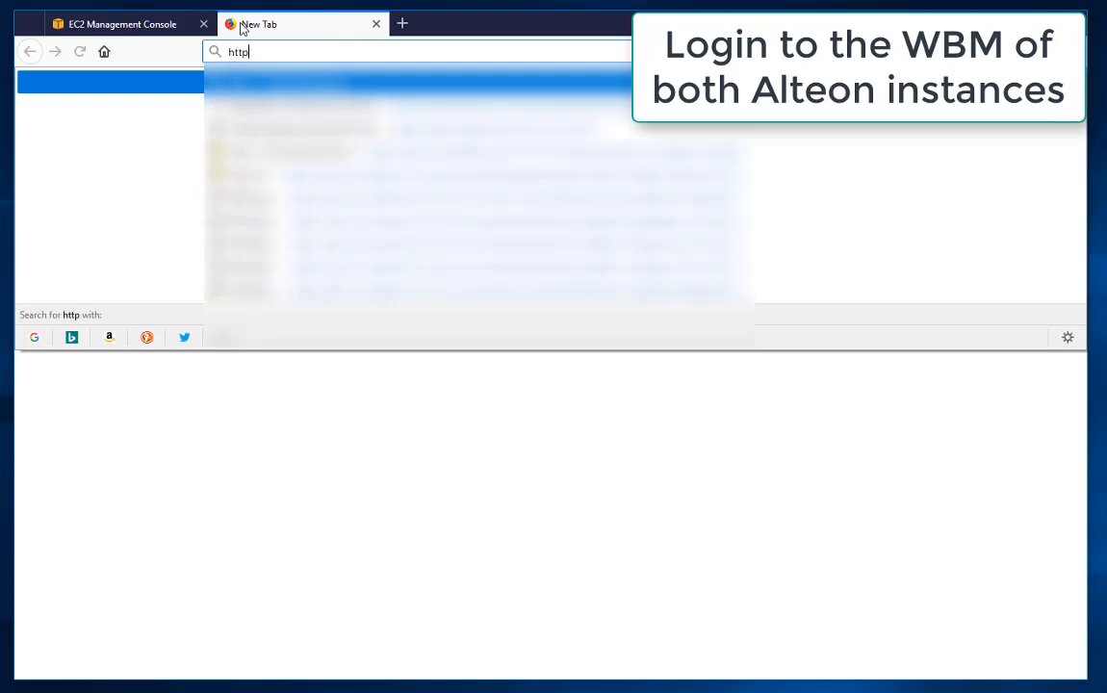
{"action": "key", "text": "ctrl+v"}
{"action": "key", "text": "Return"}
{"action": "left_click", "coordinate": [803, 448]}
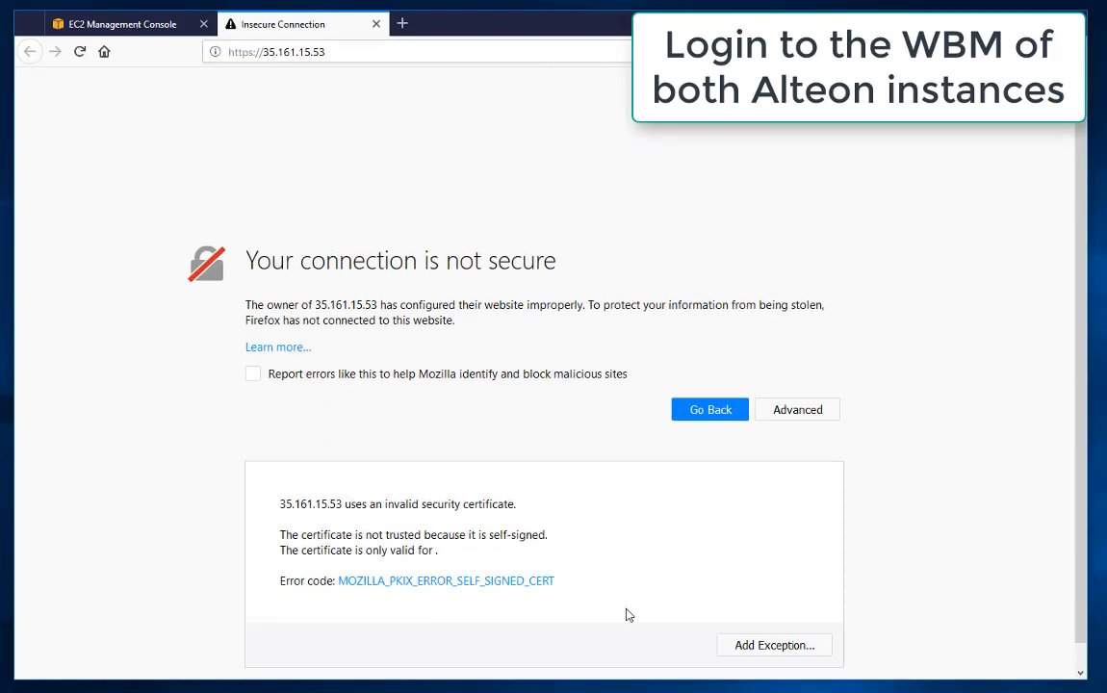
{"action": "left_click", "coordinate": [776, 620]}
{"action": "left_click", "coordinate": [663, 452]}
Sign in to the Alteon WBM as admin, then show alteonDemo-1's details in EC2.
{"action": "key", "text": "Tab"}
{"action": "key", "text": "Return"}
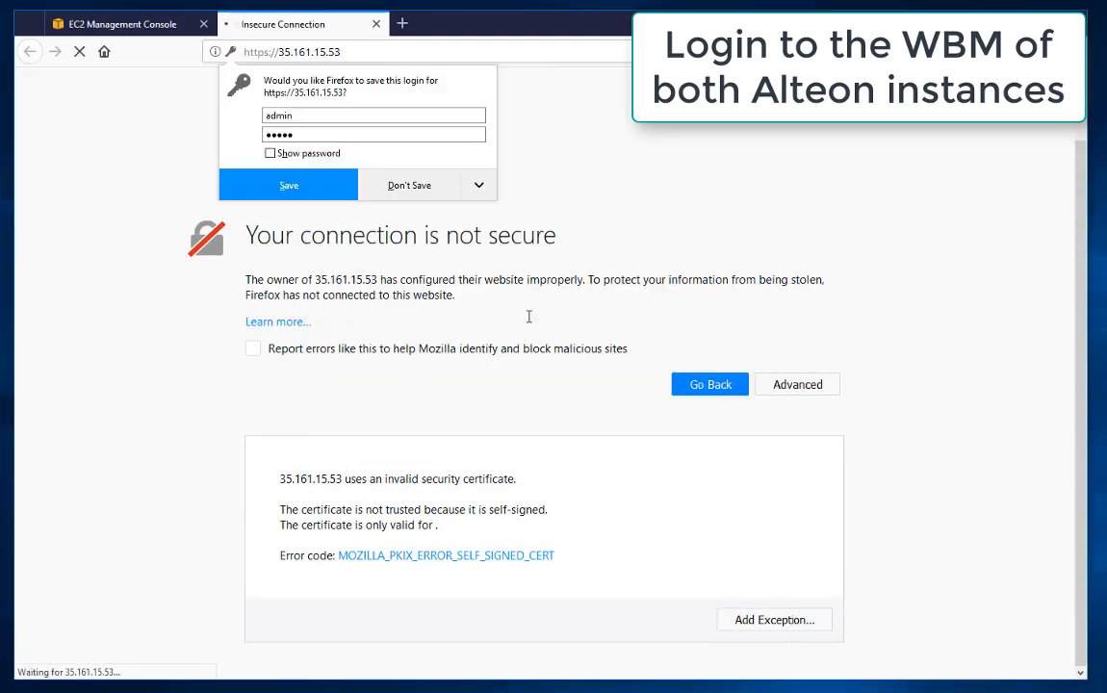
{"action": "left_click", "coordinate": [401, 183]}
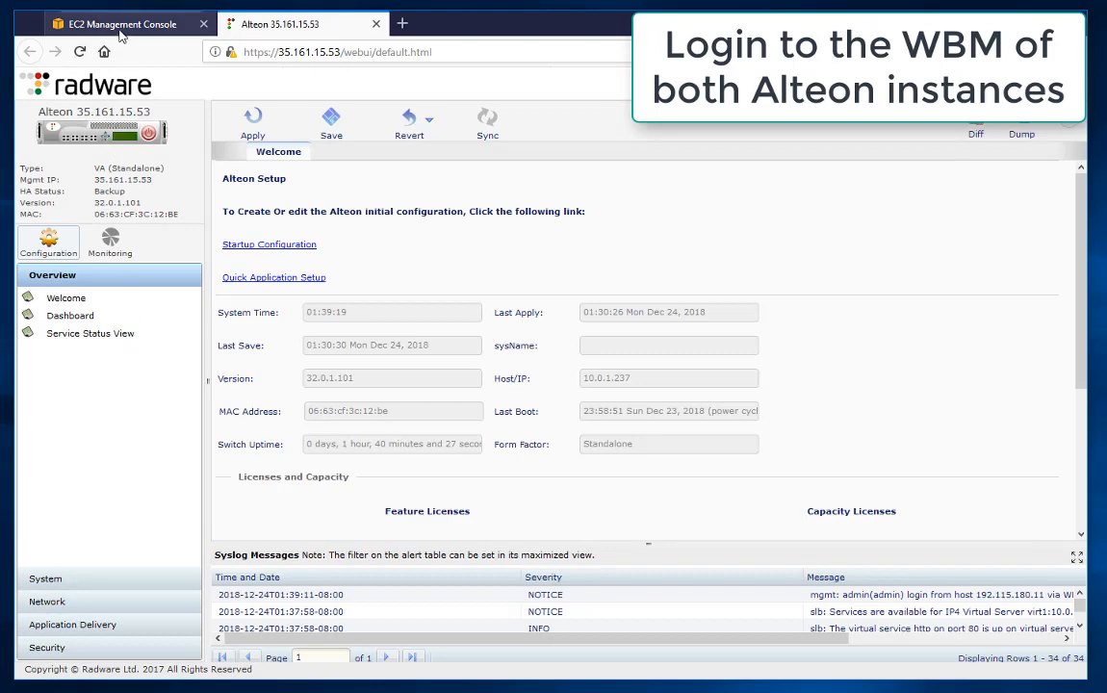
{"action": "left_click", "coordinate": [111, 25]}
{"action": "left_click", "coordinate": [289, 218]}
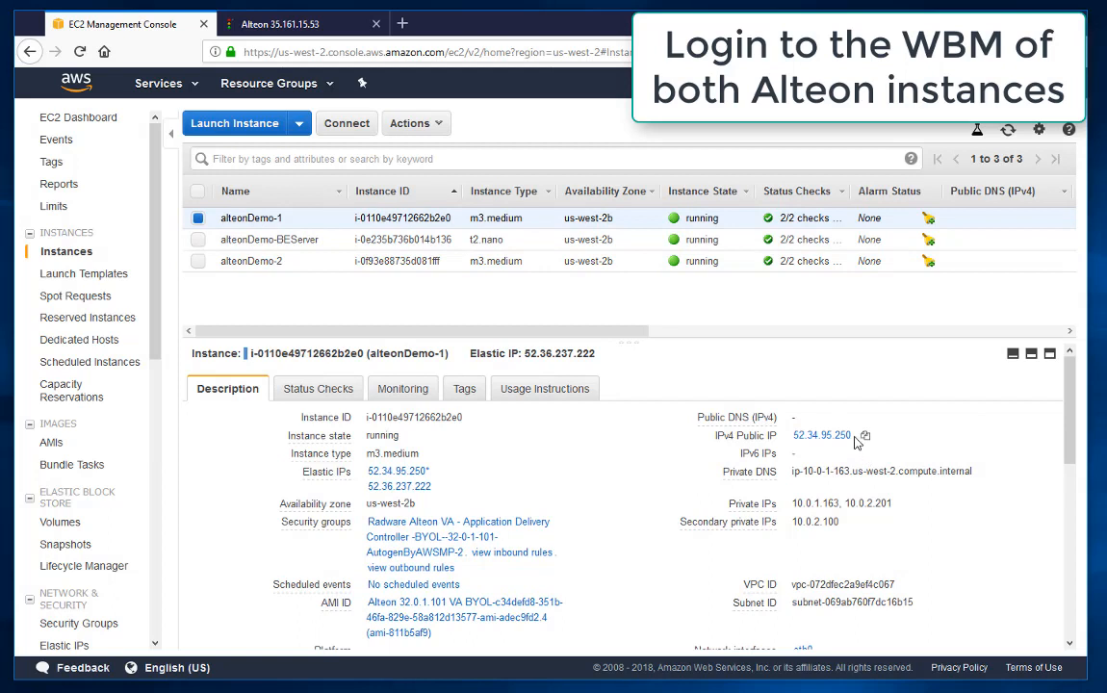
{"action": "left_click", "coordinate": [865, 436]}
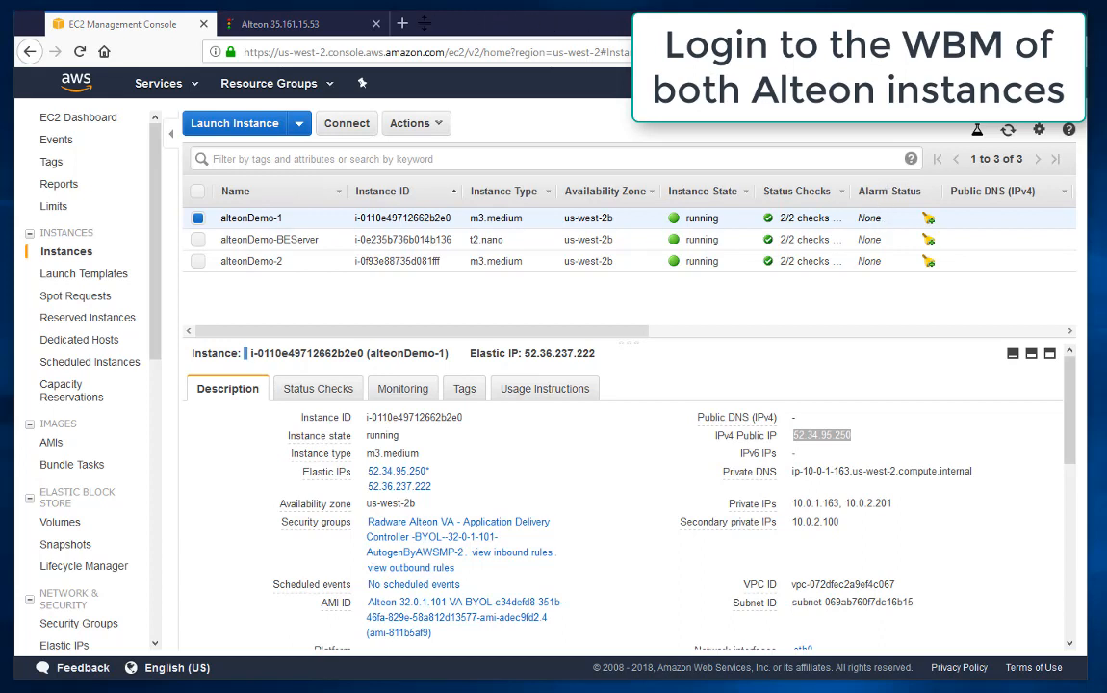
{"action": "left_click", "coordinate": [400, 24]}
{"action": "type", "text": "https://"}
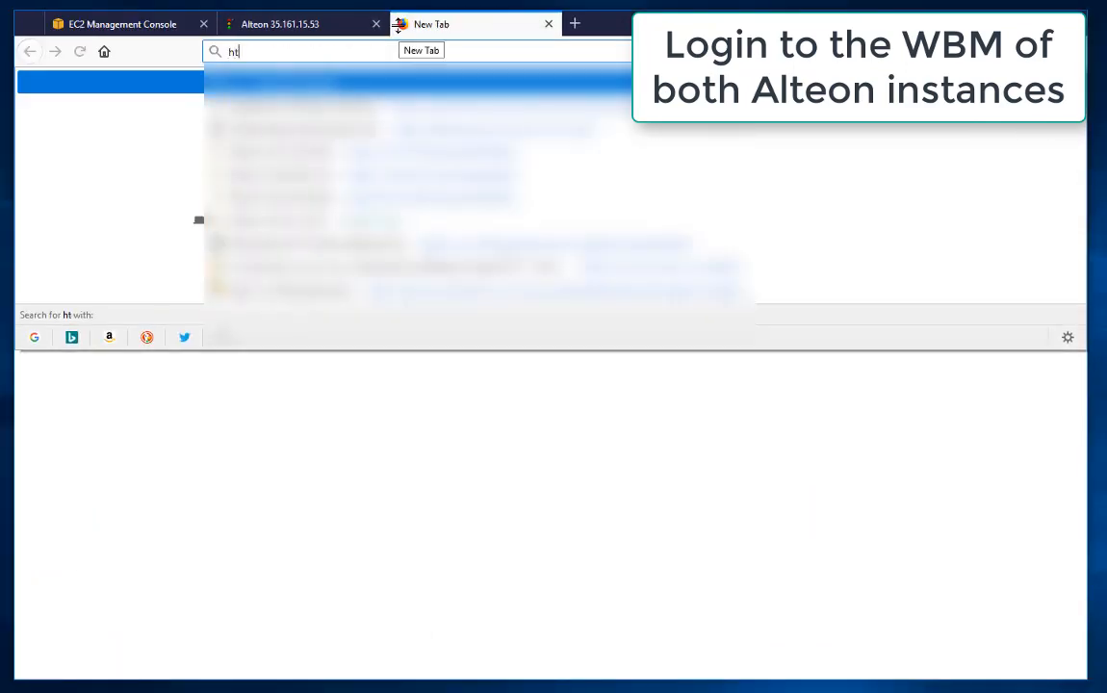
{"action": "key", "text": "ctrl+v"}
{"action": "key", "text": "Return"}
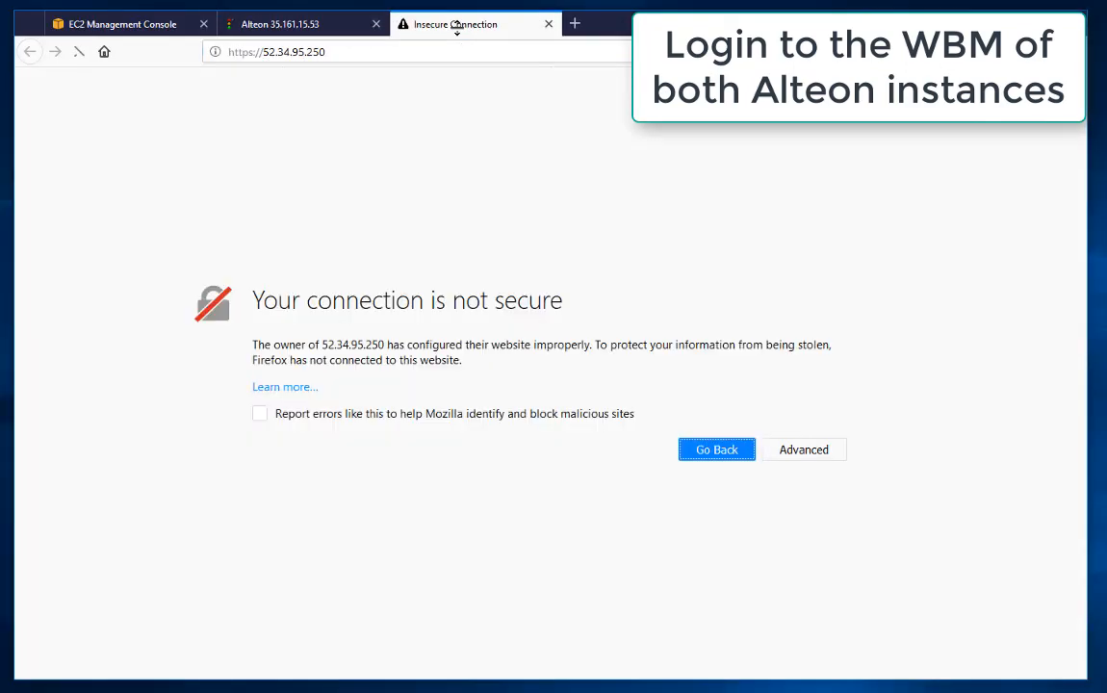
{"action": "left_click", "coordinate": [797, 384]}
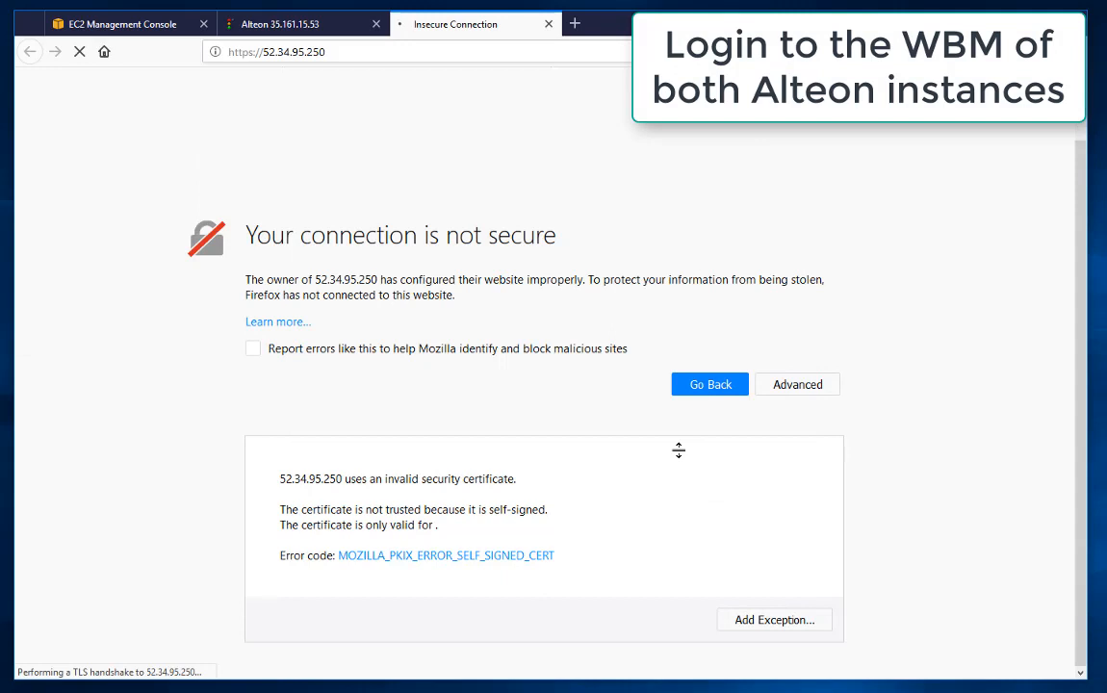
{"action": "key", "text": "Tab"}
{"action": "key", "text": "Return"}
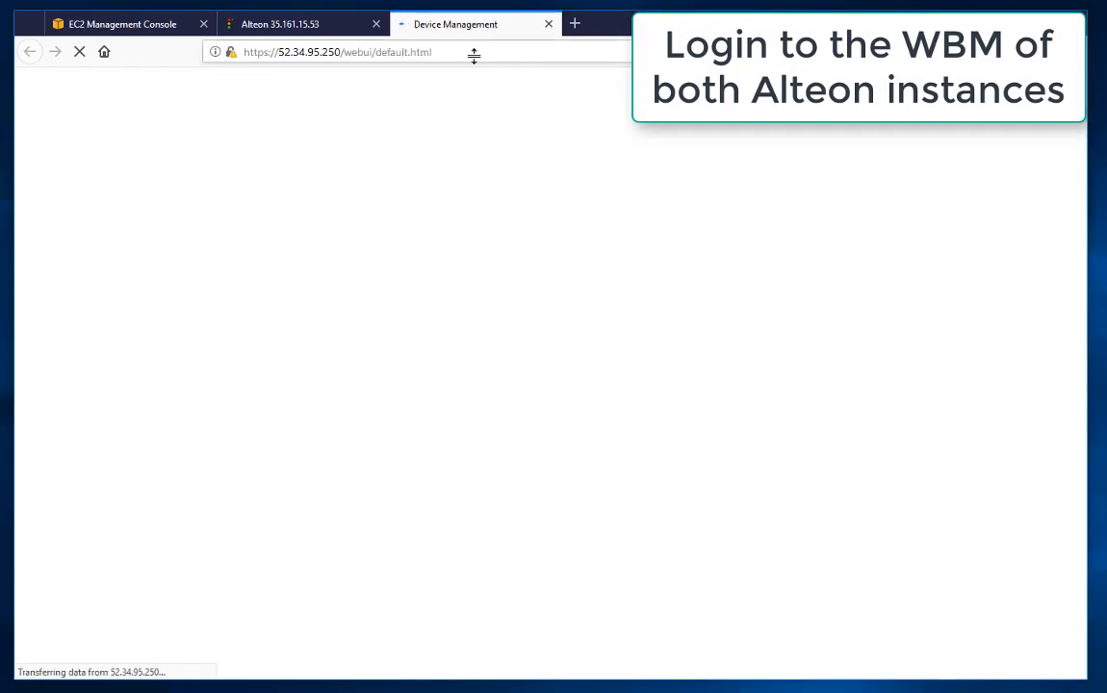
{"action": "left_click_drag", "start_coordinate": [428, 27], "coordinate": [317, 29]}
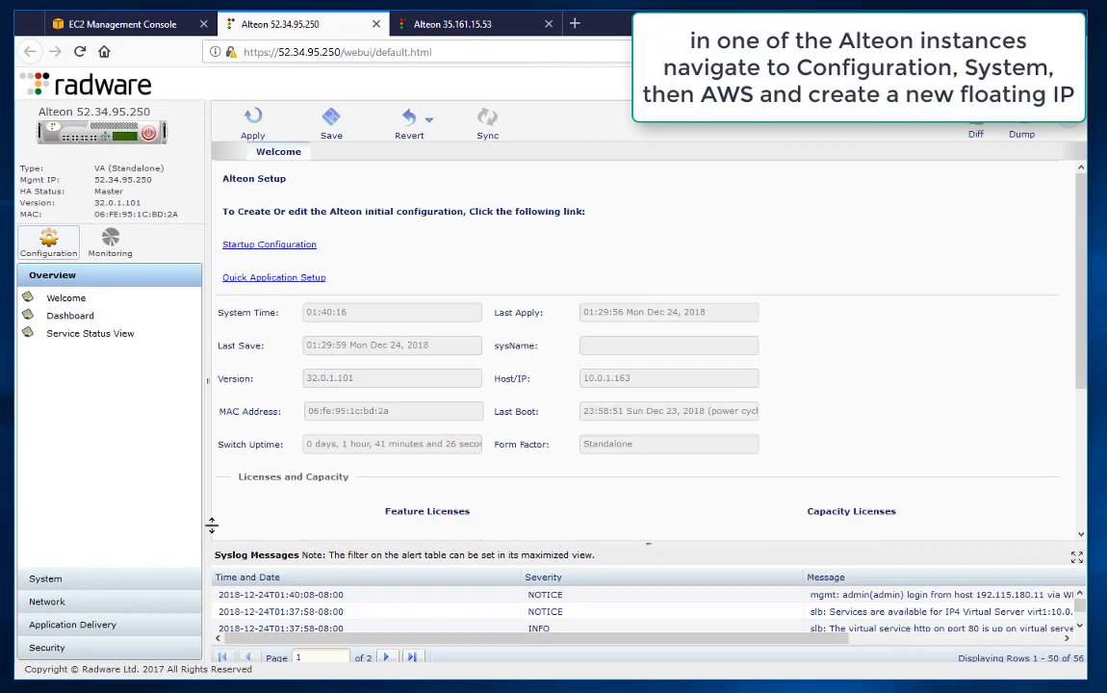
Add AWS floating IP 1: 10.0.2.100, peer 10.0.2.101, Elastic IP 52.36.237.222.
{"action": "left_click", "coordinate": [126, 579]}
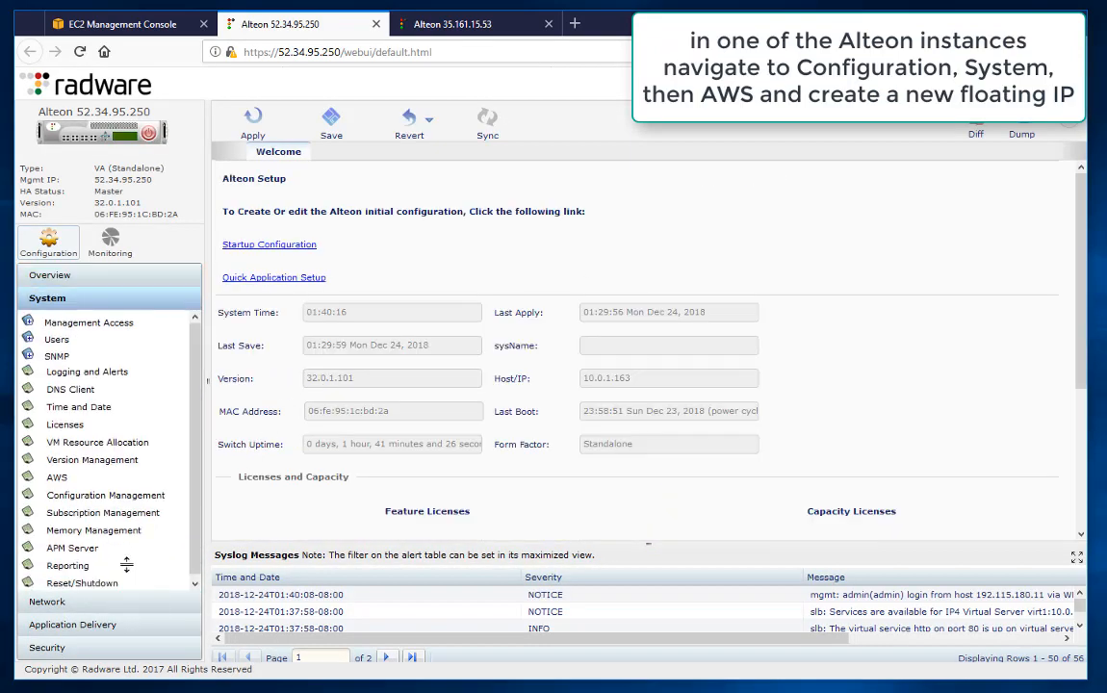
{"action": "left_click", "coordinate": [57, 477]}
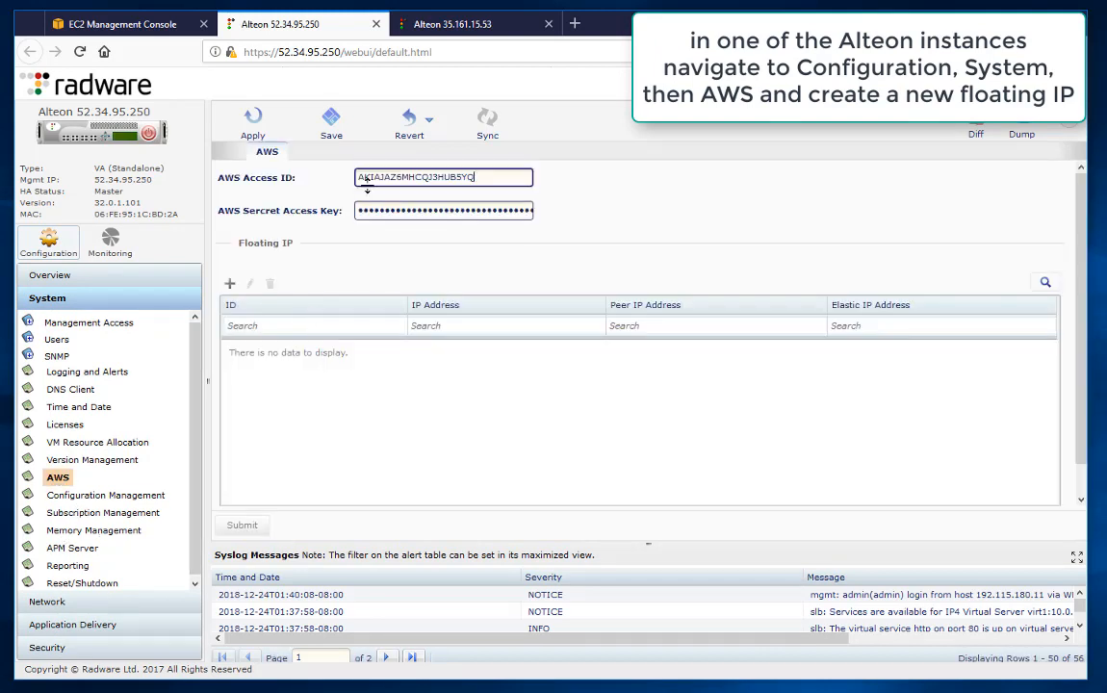
{"action": "left_click", "coordinate": [230, 283]}
{"action": "left_click", "coordinate": [339, 178]}
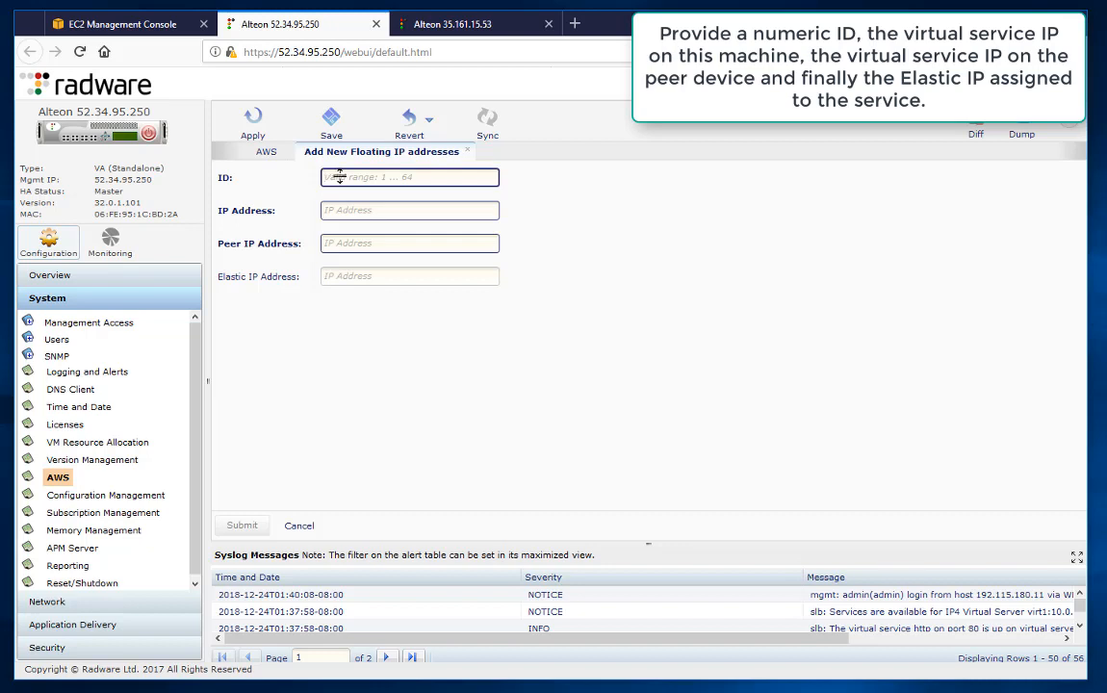
{"action": "type", "text": "1"}
{"action": "left_click", "coordinate": [351, 210]}
{"action": "type", "text": "10.0.2.100"}
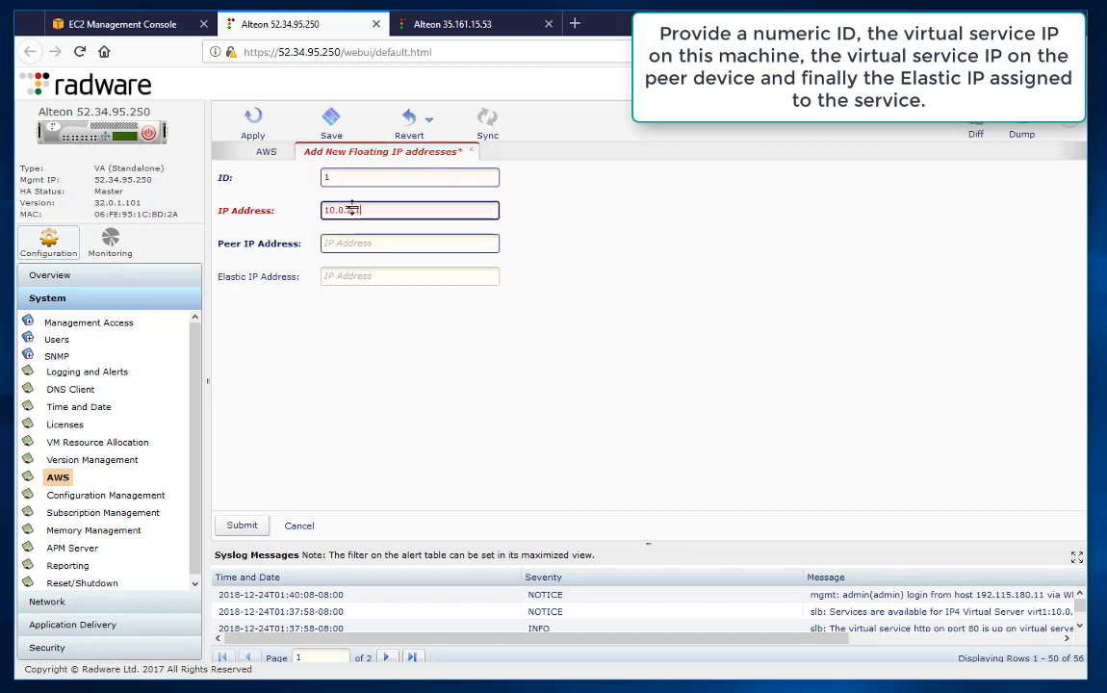
{"action": "left_click", "coordinate": [365, 242]}
{"action": "type", "text": "10.0.2.101"}
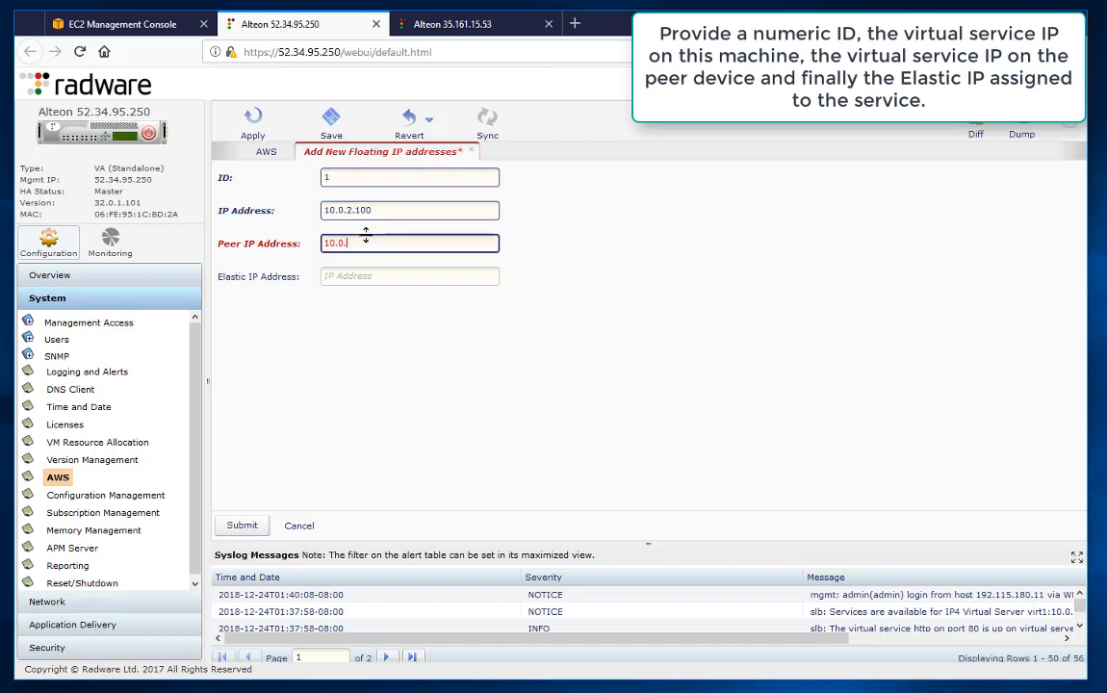
{"action": "left_click", "coordinate": [375, 276]}
{"action": "type", "text": "52.3"}
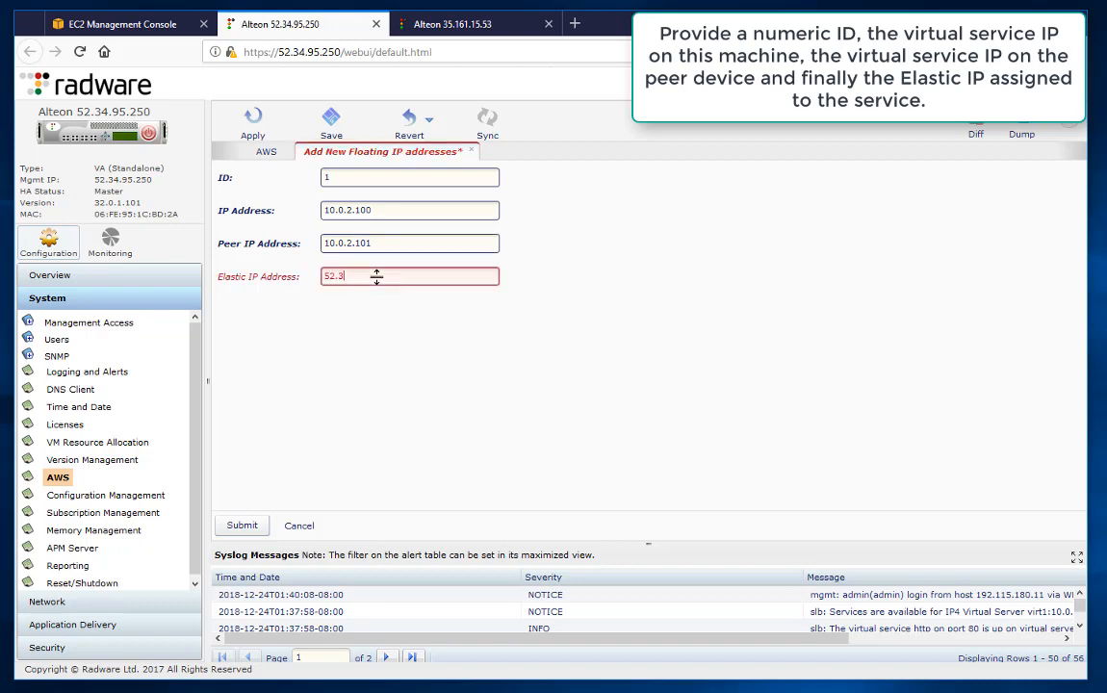
{"action": "type", "text": "6.237.222"}
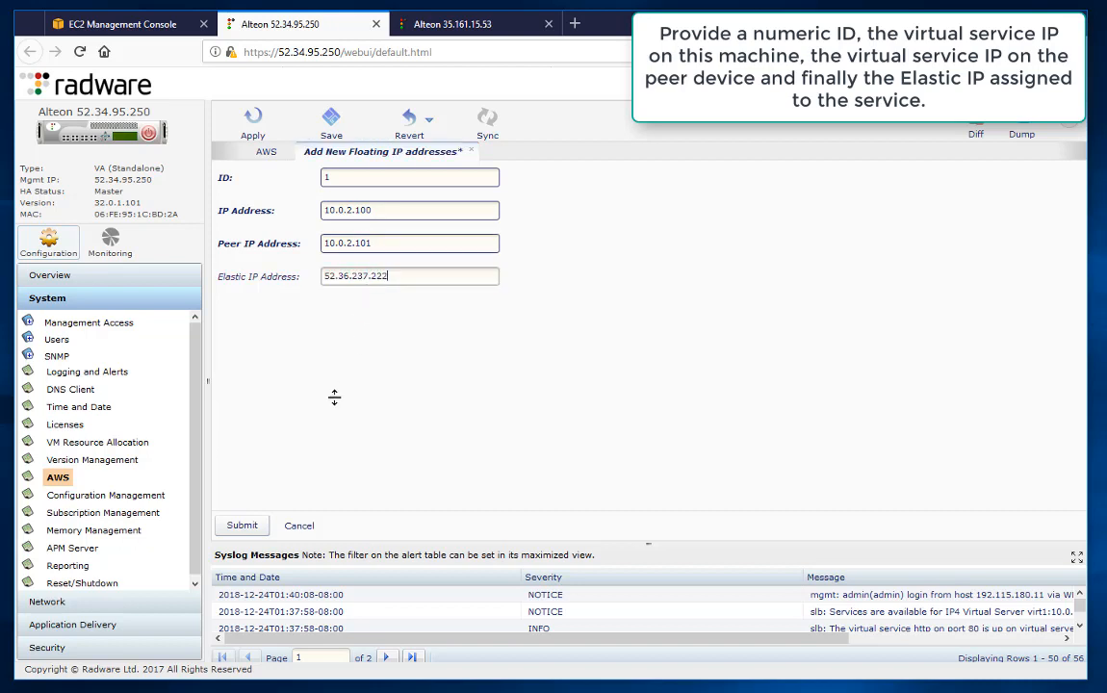
{"action": "left_click", "coordinate": [242, 525]}
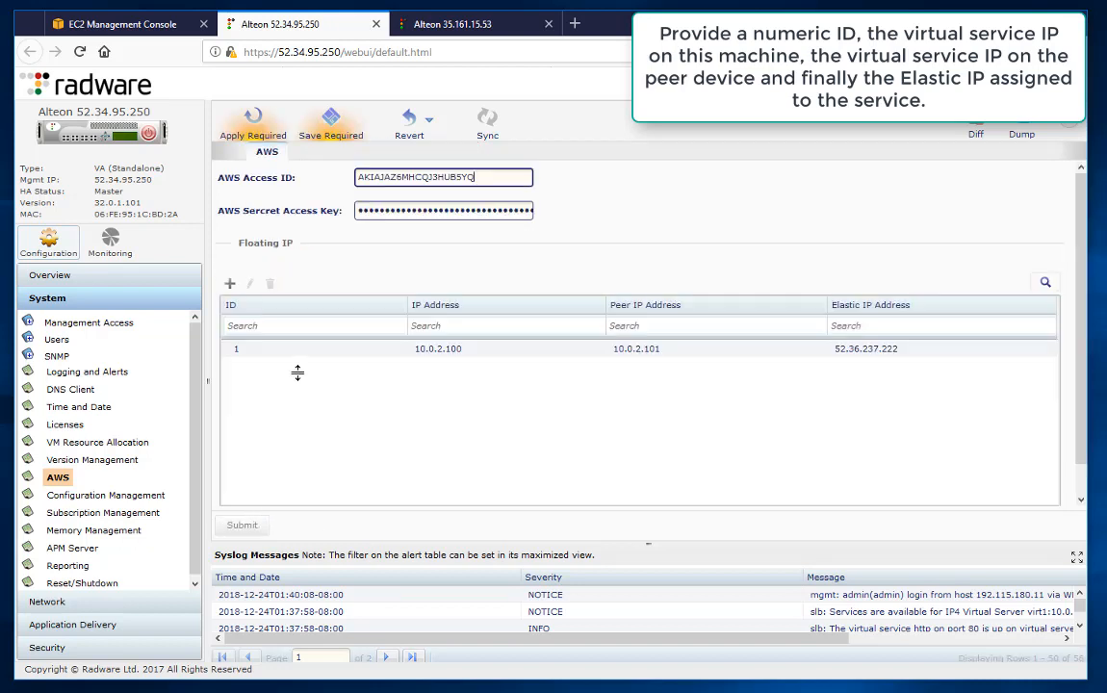
Apply, save and sync the configuration to the peer Alteon.
{"action": "left_click", "coordinate": [258, 136]}
{"action": "left_click", "coordinate": [331, 123]}
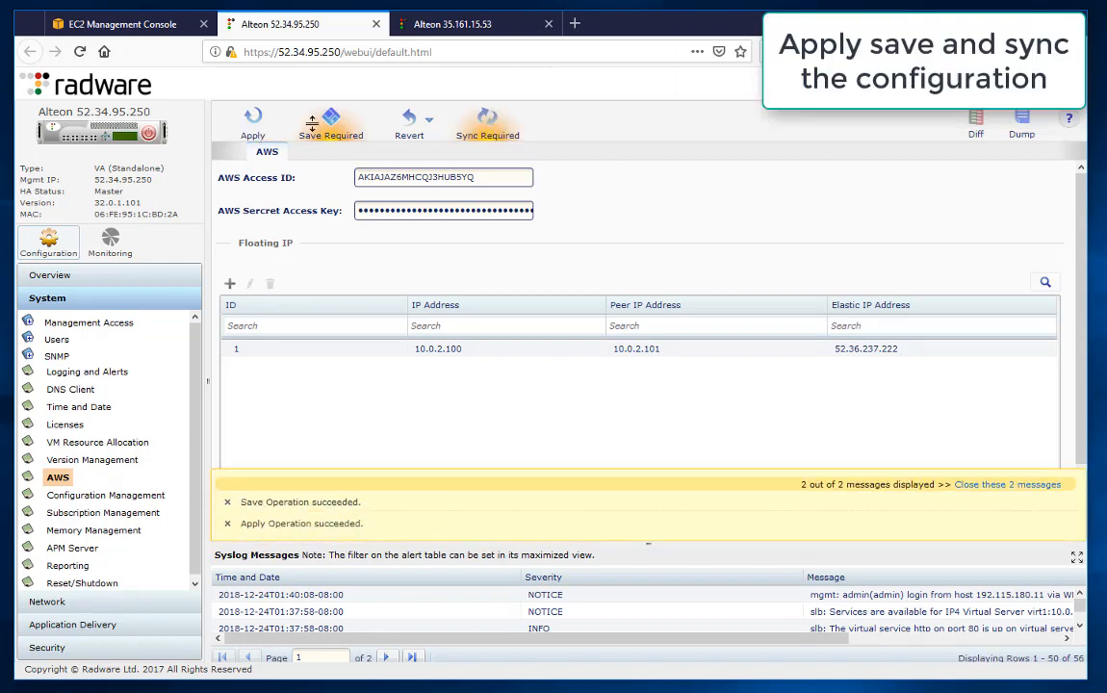
{"action": "left_click", "coordinate": [493, 132]}
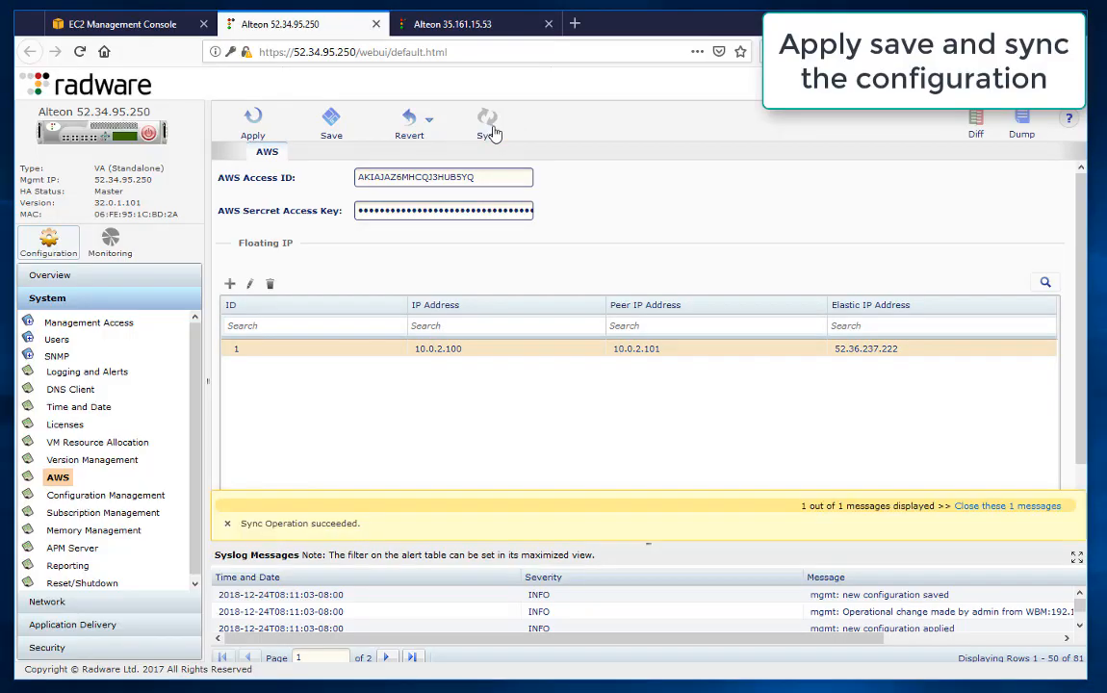
{"action": "left_click", "coordinate": [457, 25]}
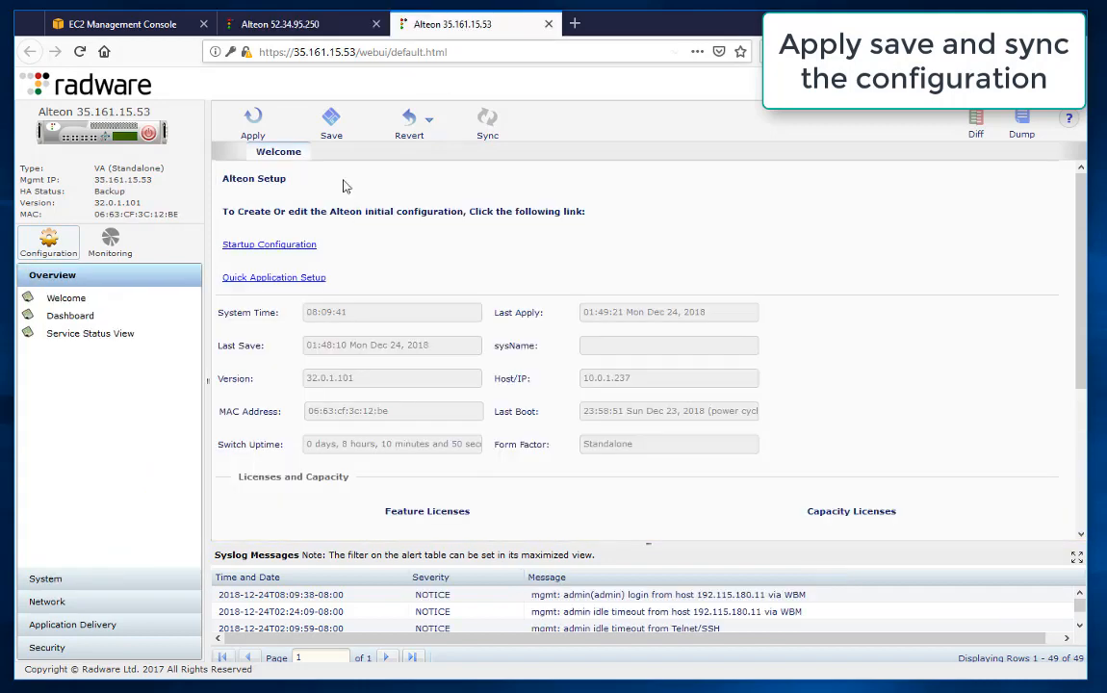
On the 35.161.15.53 WBM, check the replicated AWS floating IP settings and virtual services.
{"action": "left_click", "coordinate": [105, 581]}
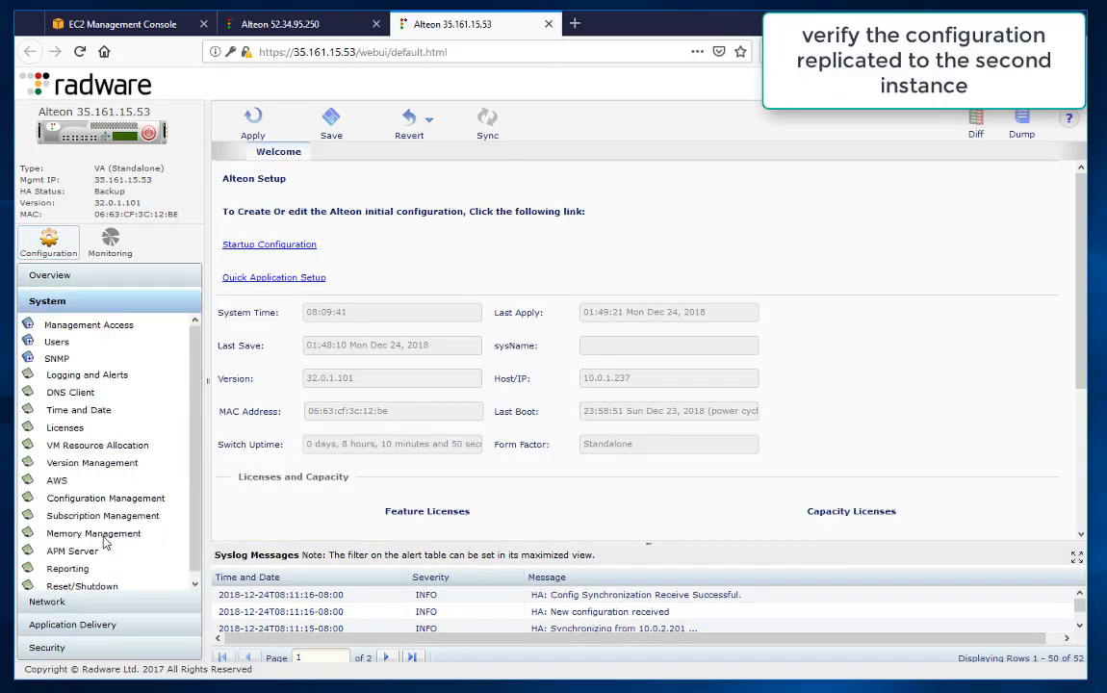
{"action": "left_click", "coordinate": [60, 479]}
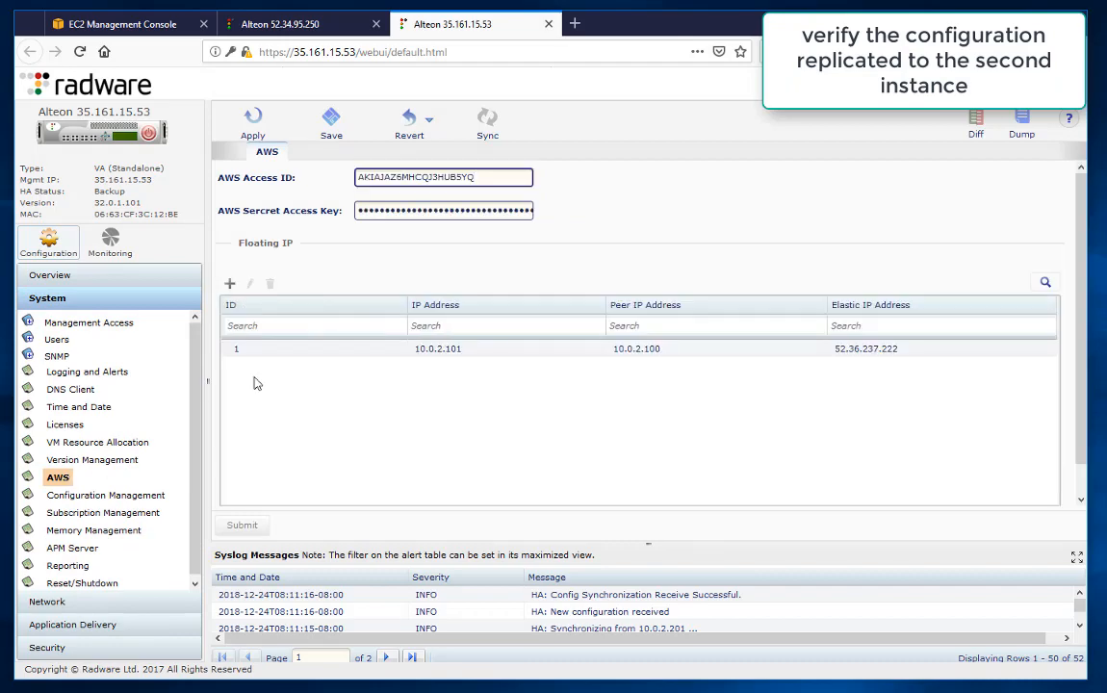
{"action": "left_click", "coordinate": [77, 625]}
{"action": "left_click", "coordinate": [86, 386]}
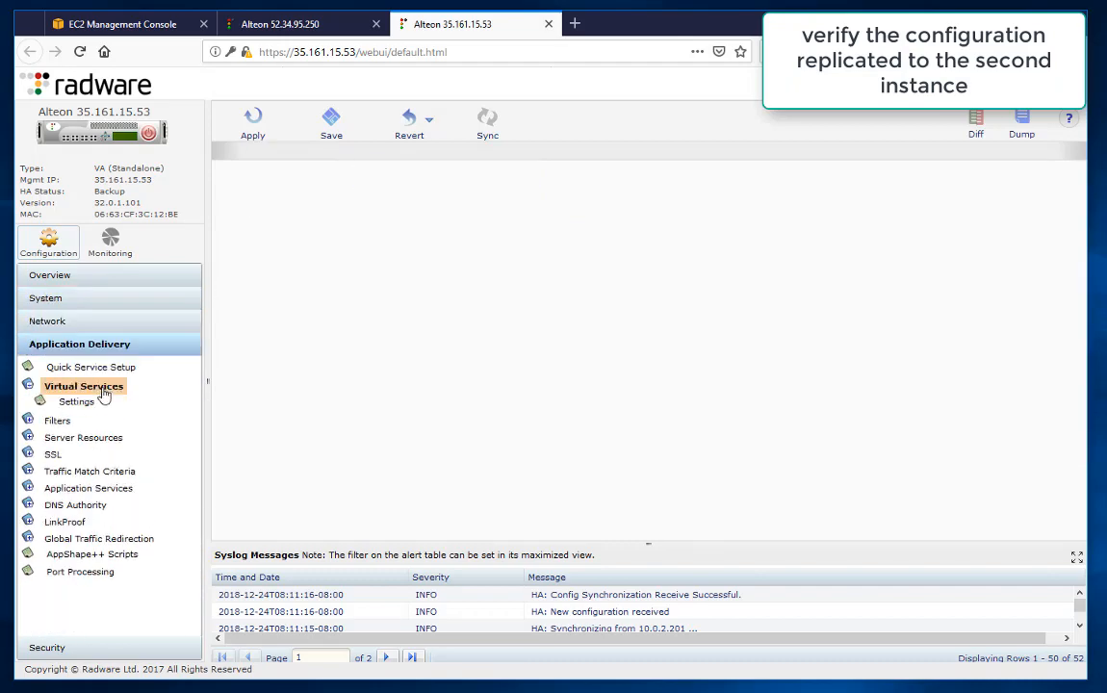
{"action": "left_click", "coordinate": [120, 24]}
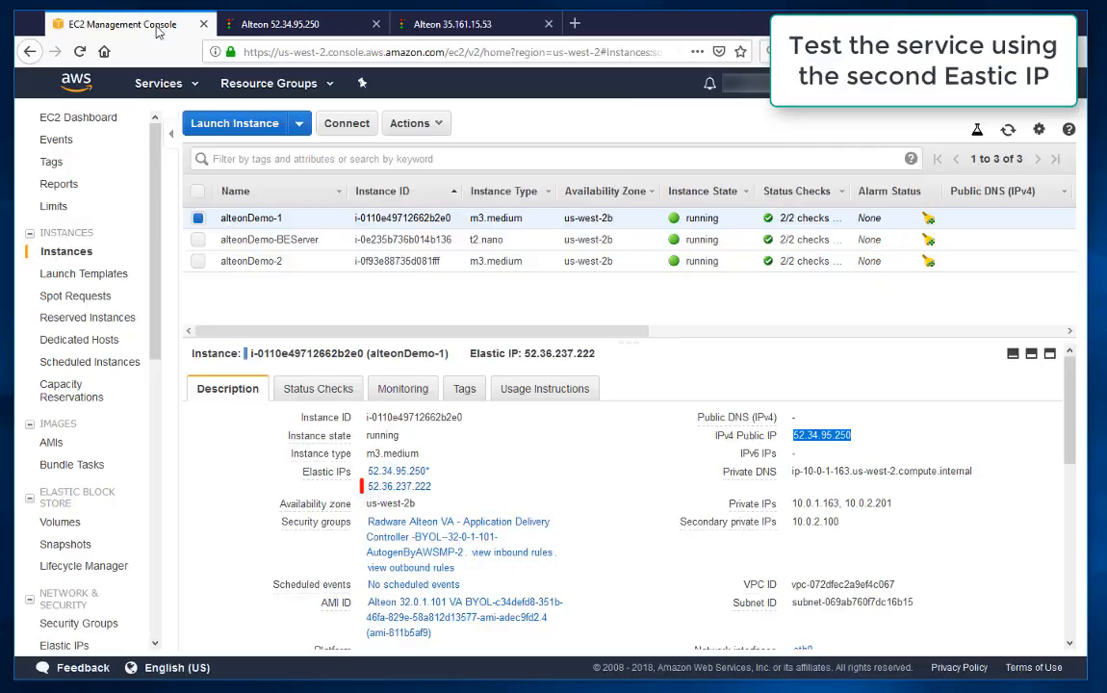
Load the service at Elastic IP 52.36.237.222 in a new tab and reload it.
{"action": "double_click", "coordinate": [377, 487]}
{"action": "key", "text": "ctrl+c"}
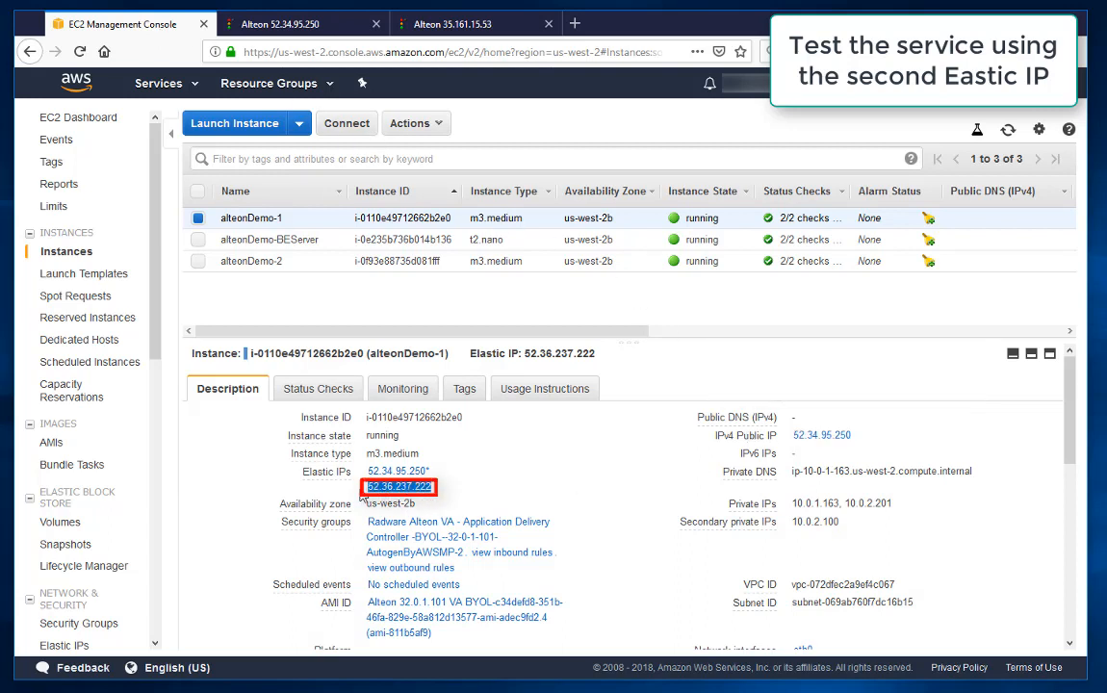
{"action": "left_click", "coordinate": [577, 24]}
{"action": "key", "text": "ctrl+v"}
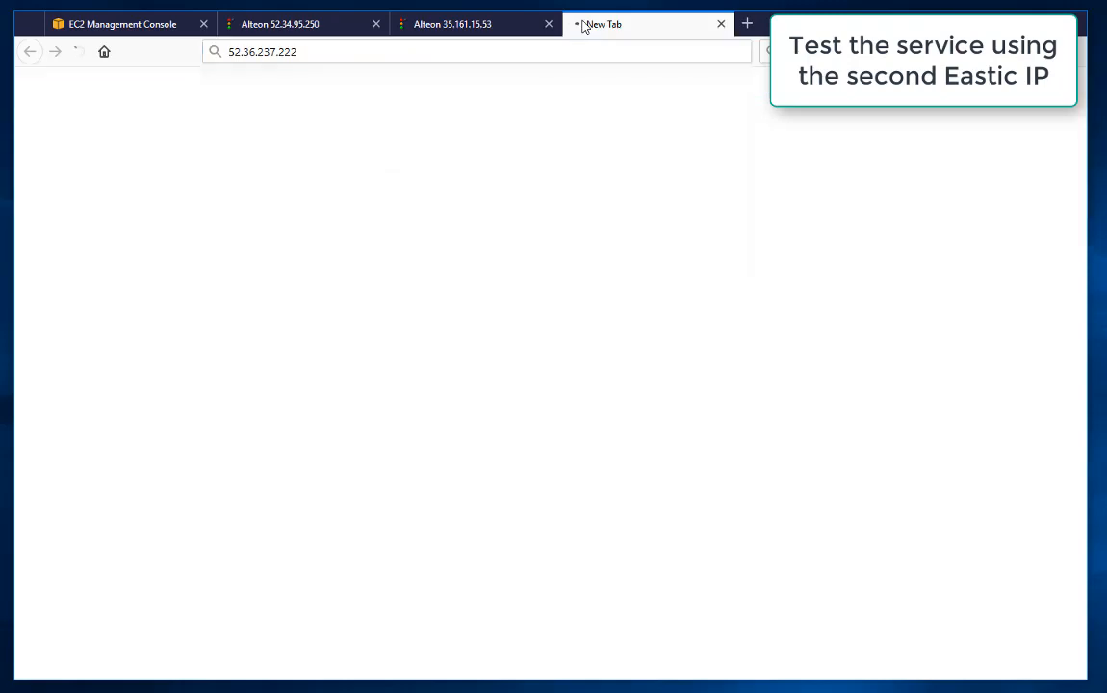
{"action": "key", "text": "Return"}
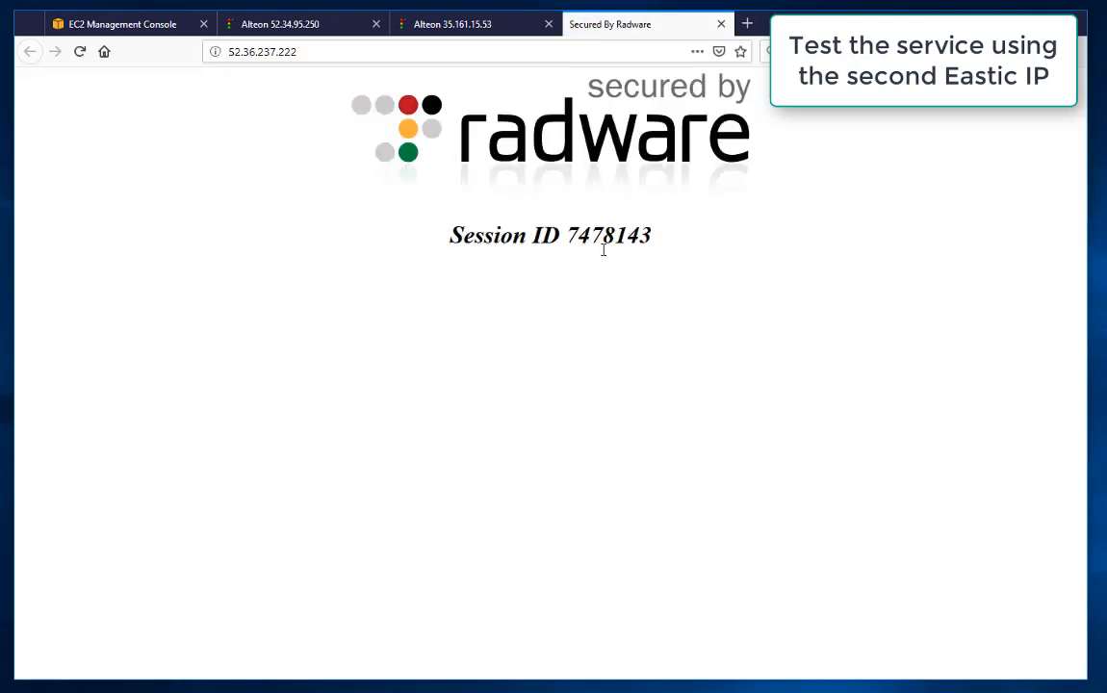
{"action": "key", "text": "F5"}
{"action": "key", "text": "F5"}
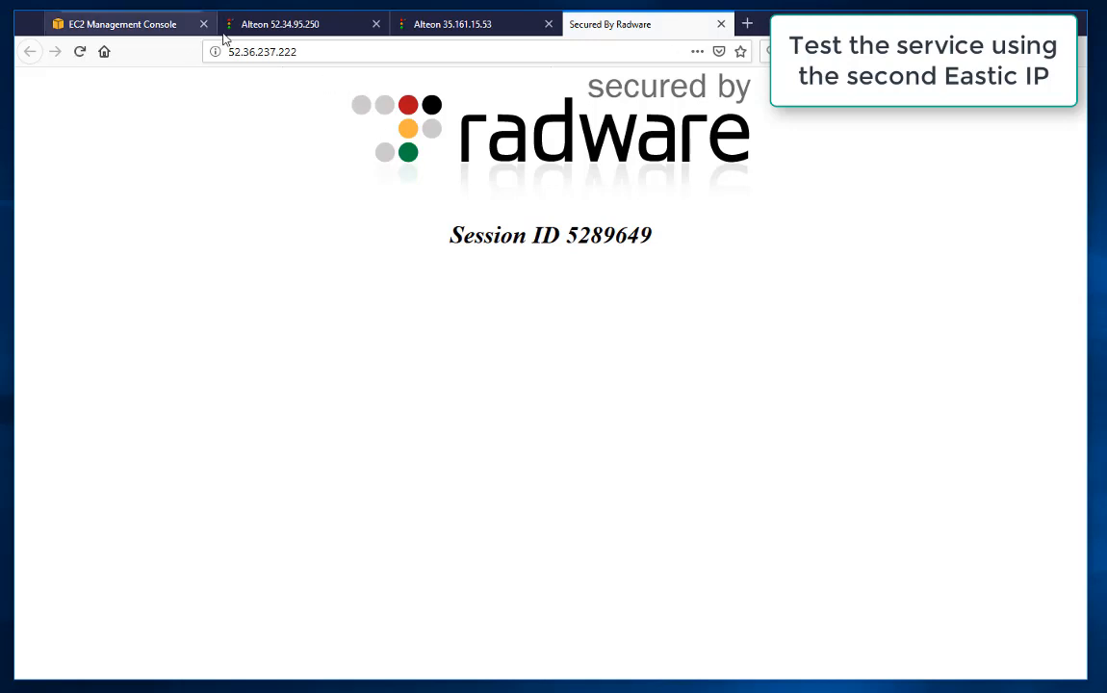
{"action": "left_click", "coordinate": [256, 37]}
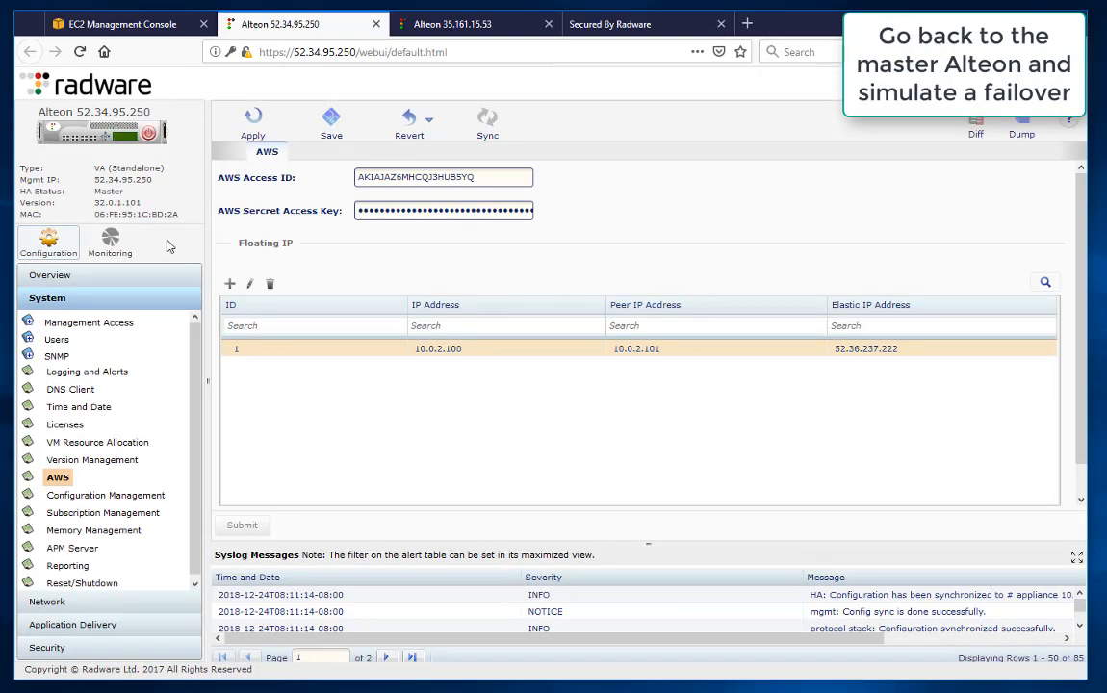
Force master Alteon 52.34.95.250 into backup from Monitoring > Network > High Availability.
{"action": "left_click", "coordinate": [128, 245]}
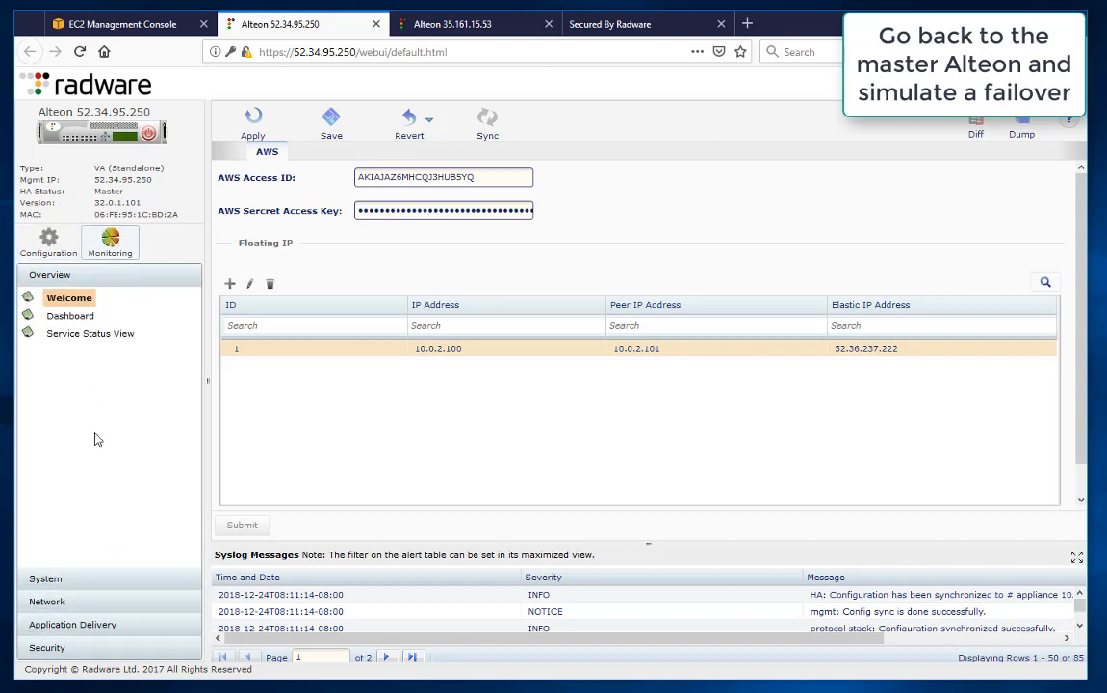
{"action": "left_click", "coordinate": [87, 606]}
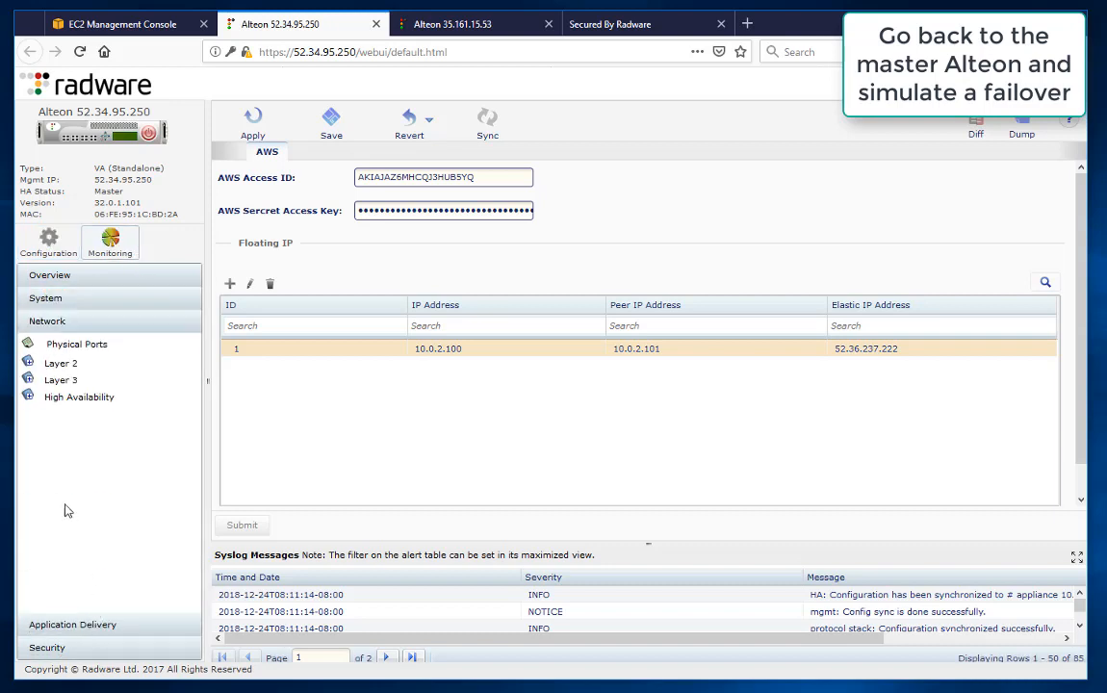
{"action": "left_click", "coordinate": [75, 398]}
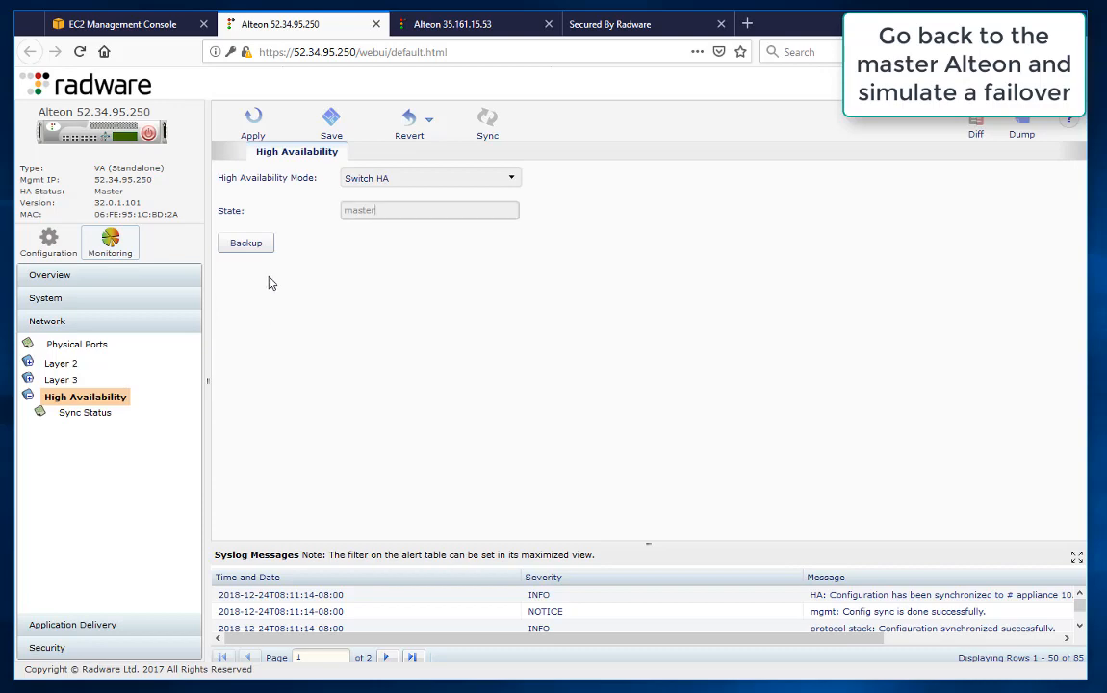
{"action": "left_click", "coordinate": [248, 247]}
{"action": "left_click", "coordinate": [652, 458]}
{"action": "left_click", "coordinate": [106, 26]}
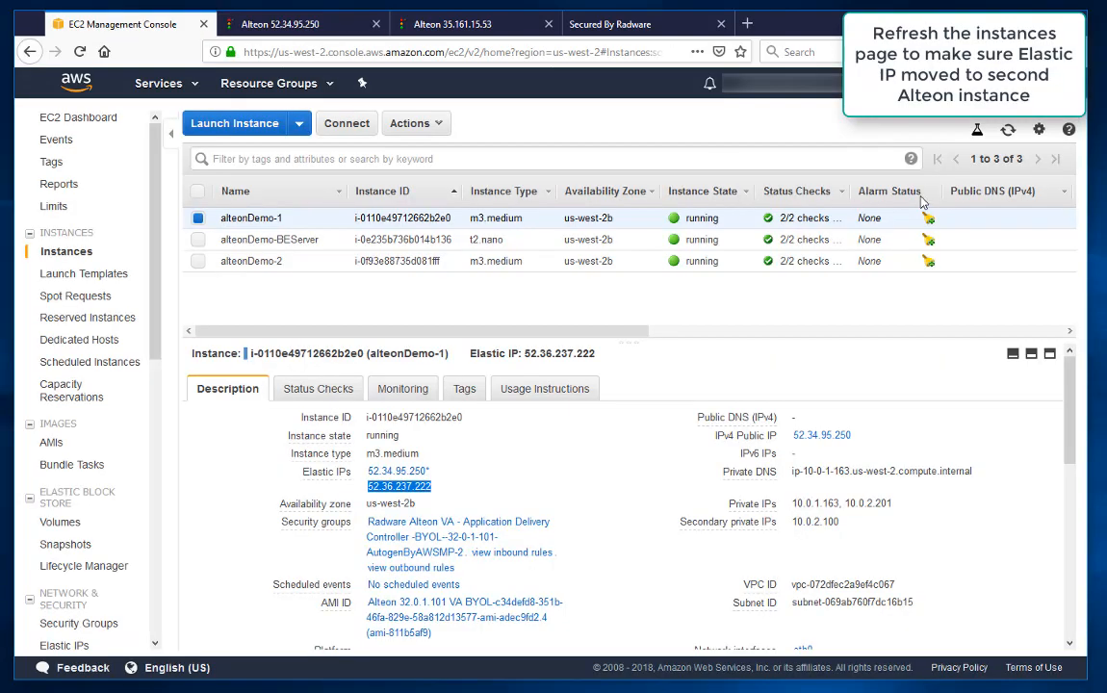
Refresh the instances list and check that alteonDemo-2 now holds Elastic IP 52.36.237.222.
{"action": "left_click", "coordinate": [1010, 132]}
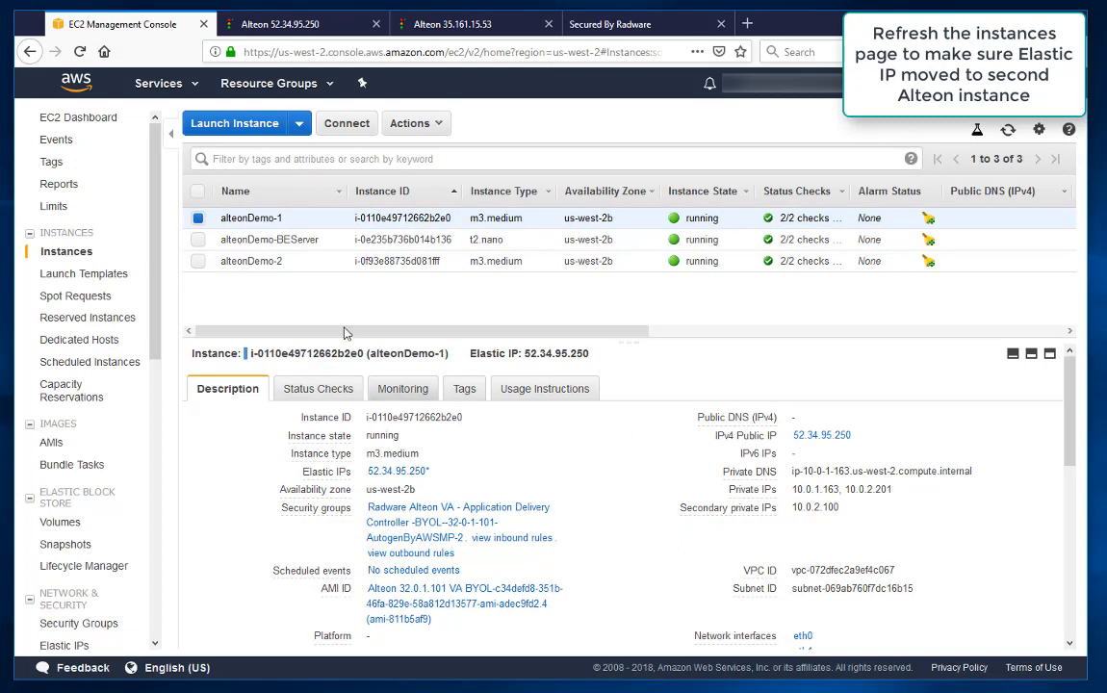
{"action": "left_click", "coordinate": [285, 261]}
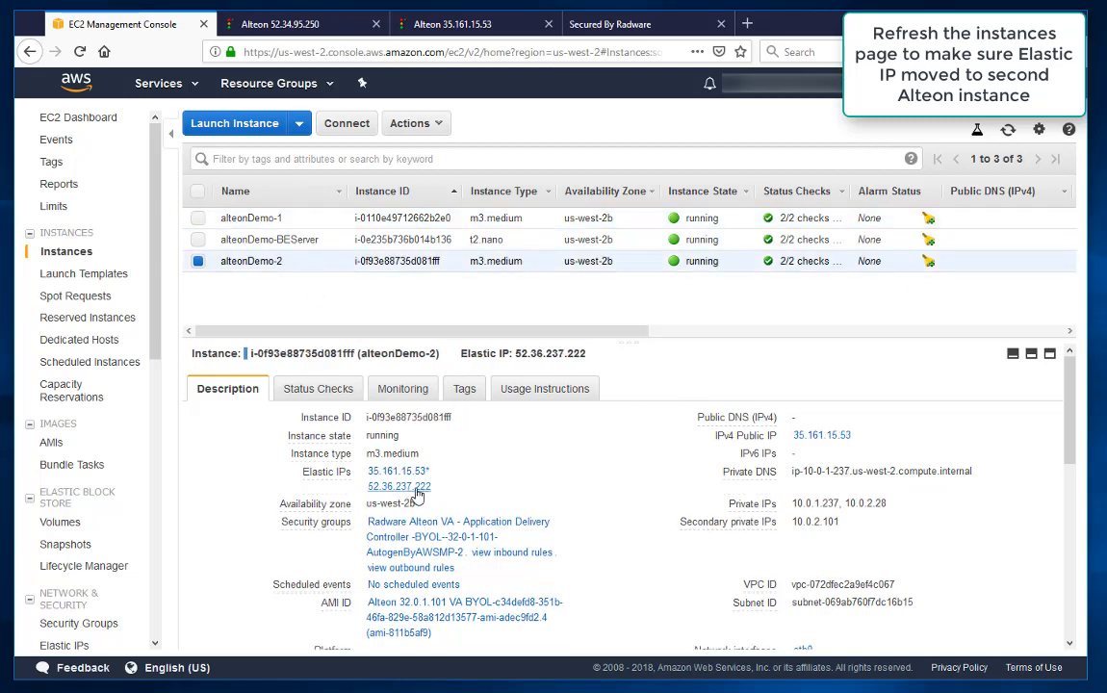
{"action": "left_click", "coordinate": [579, 29]}
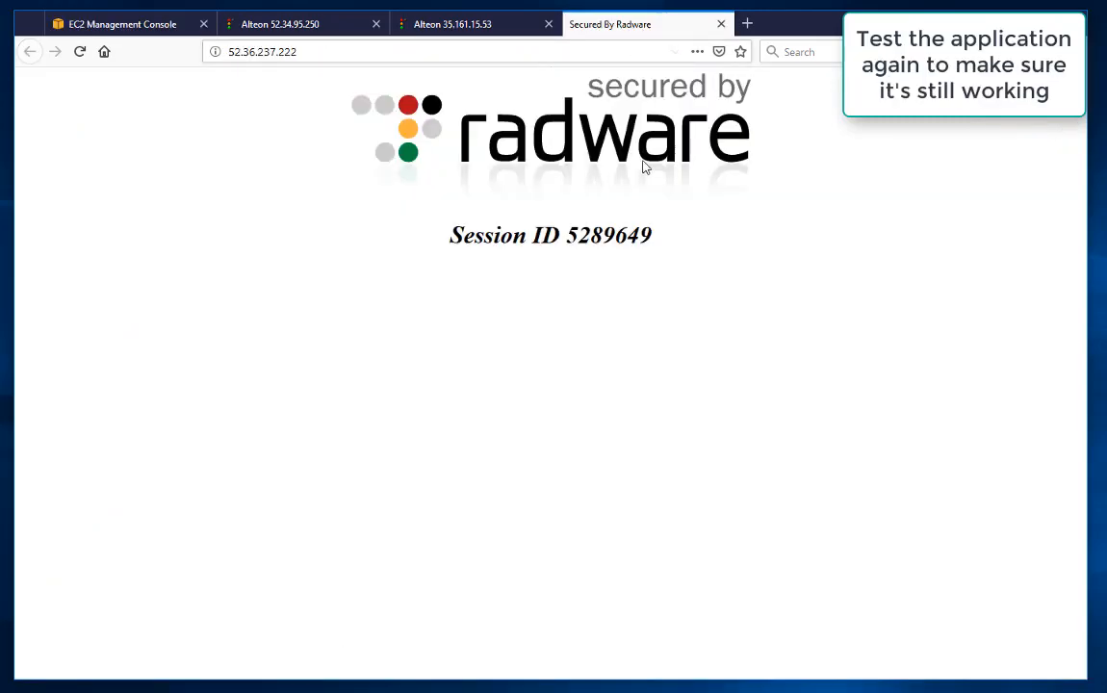
Reload the service page and compare both Alteons' HA status, with 35.161.15.53 as master.
{"action": "key", "text": "F5"}
{"action": "key", "text": "F5"}
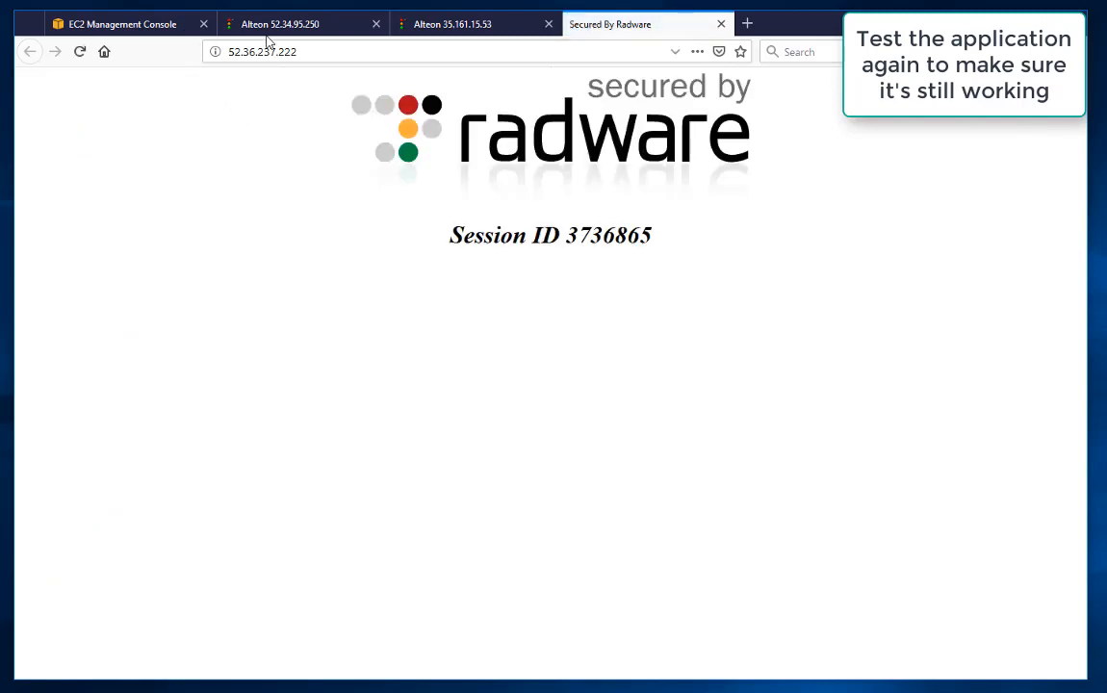
{"action": "left_click", "coordinate": [440, 29]}
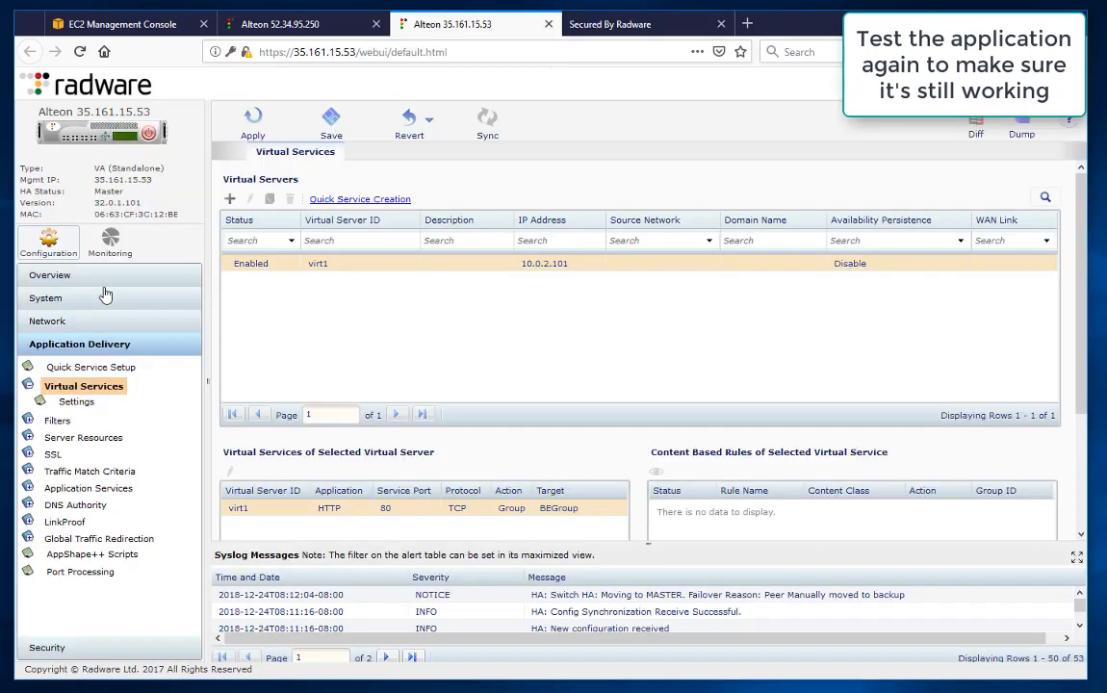
{"action": "left_click", "coordinate": [112, 245]}
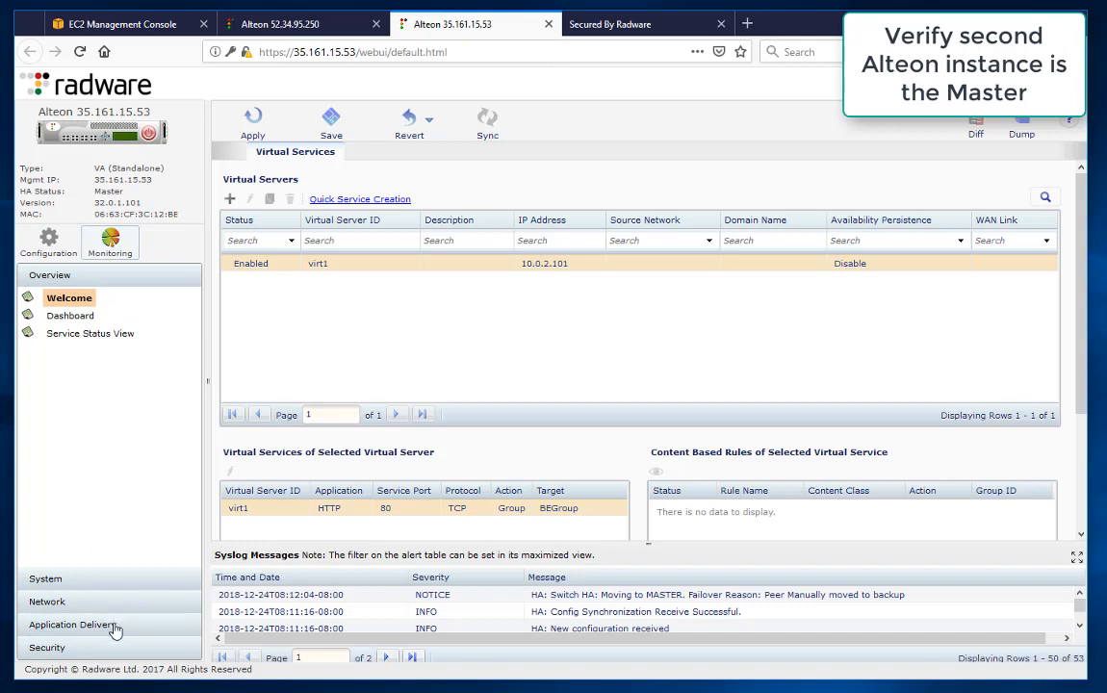
{"action": "left_click", "coordinate": [115, 605]}
{"action": "left_click", "coordinate": [71, 398]}
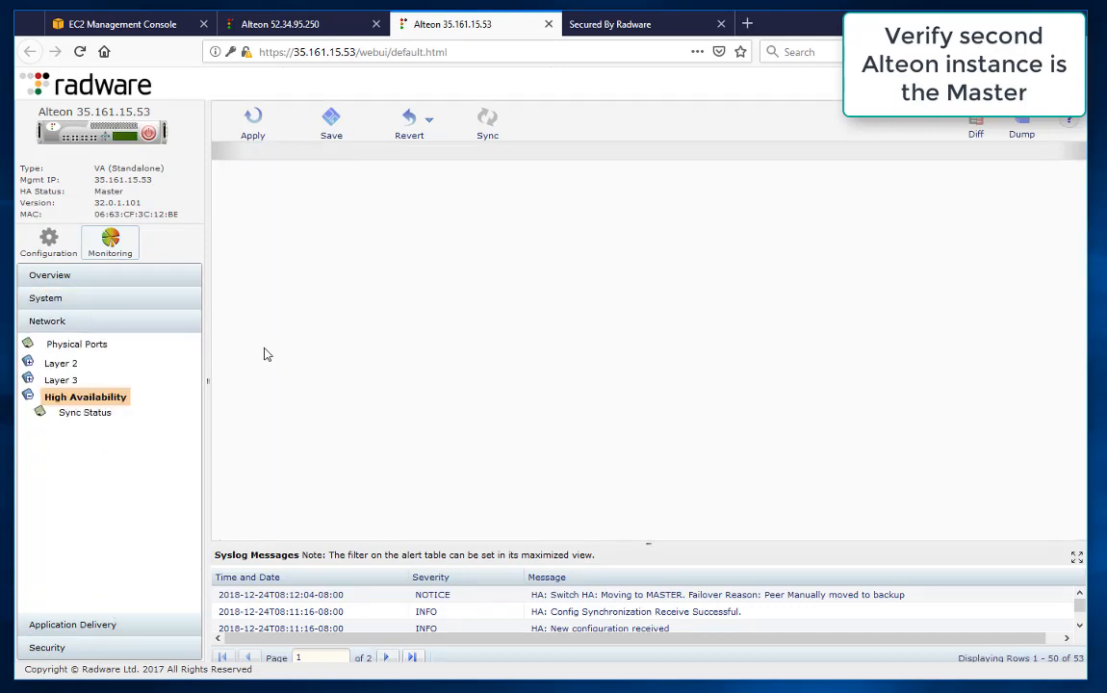
{"action": "left_click", "coordinate": [303, 36]}
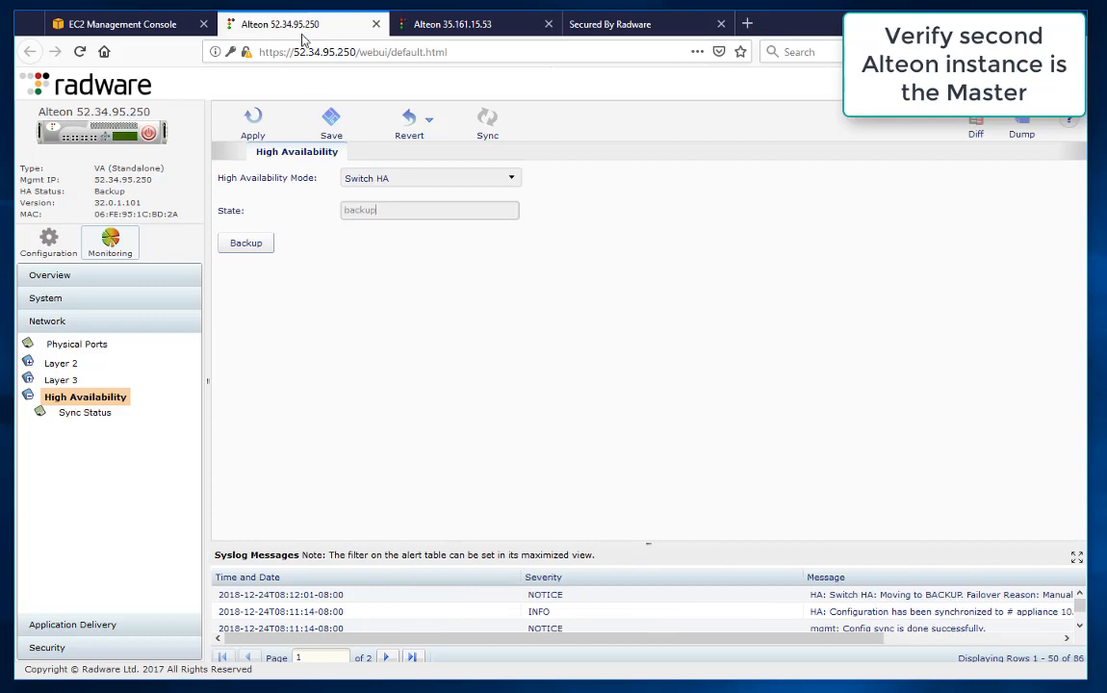
{"action": "left_click", "coordinate": [453, 24]}
Reset master Alteon 35.161.15.53 to trigger another failover, then check 52.34.95.250's HA state.
{"action": "left_click", "coordinate": [147, 137]}
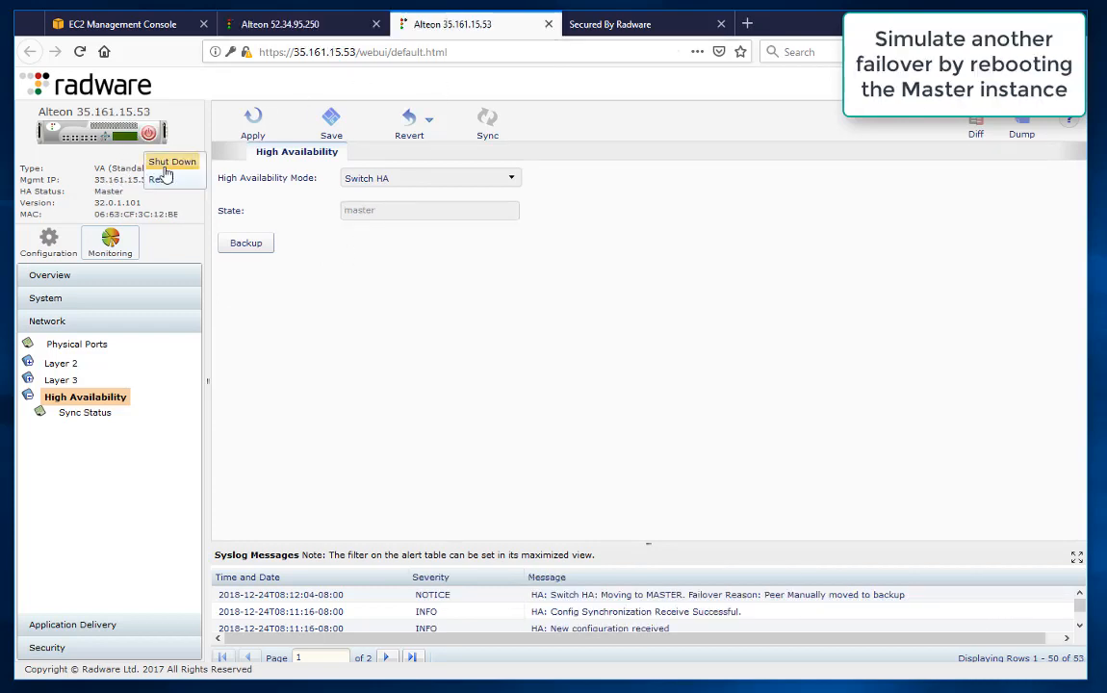
{"action": "left_click", "coordinate": [170, 179]}
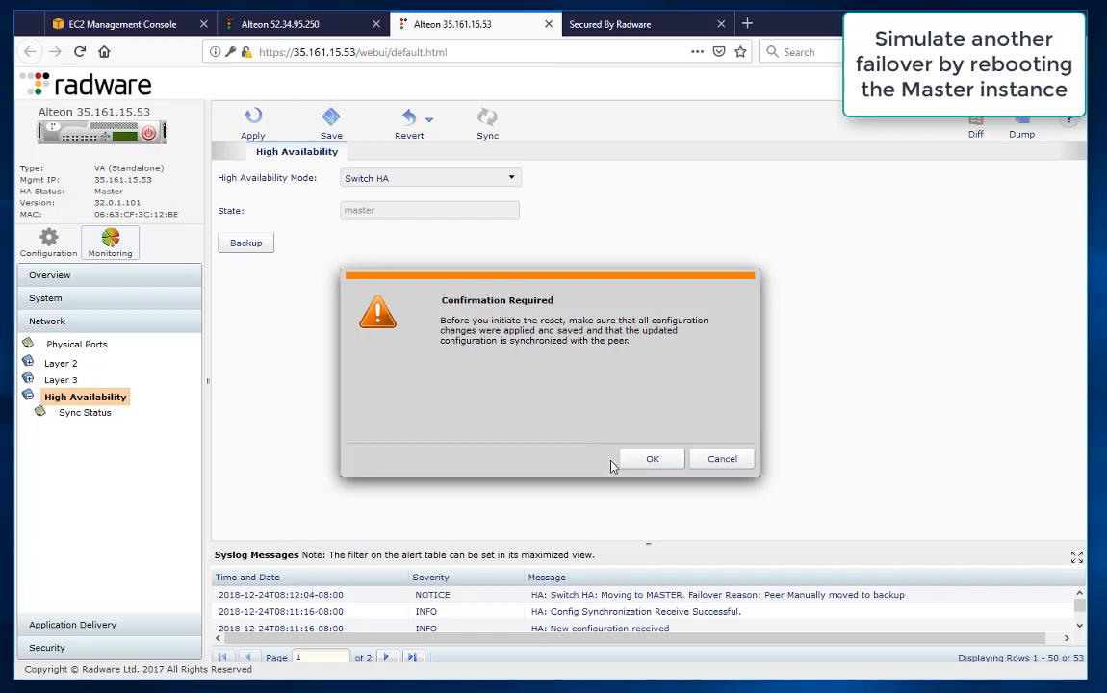
{"action": "left_click", "coordinate": [636, 461]}
{"action": "left_click", "coordinate": [267, 27]}
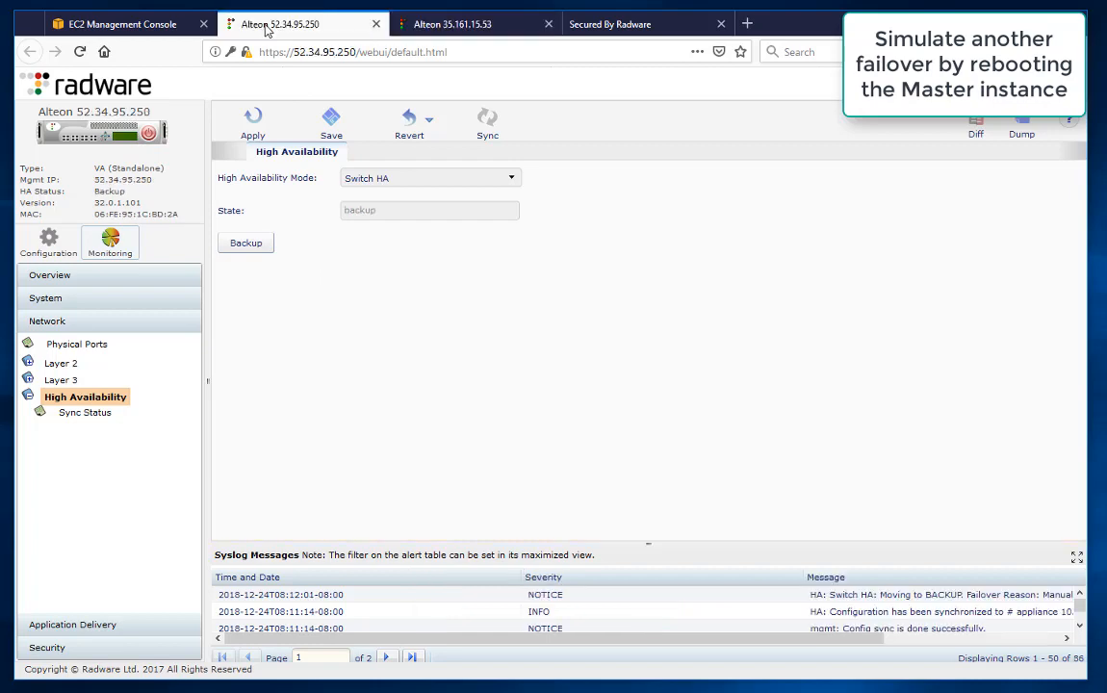
{"action": "left_click", "coordinate": [150, 27]}
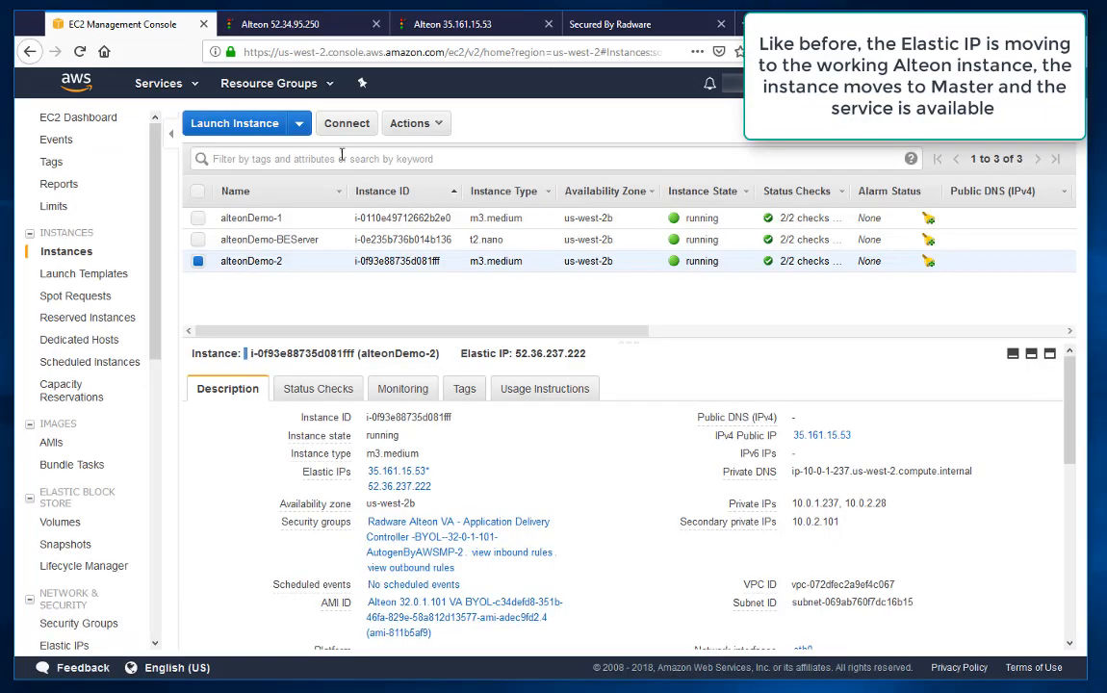
Refresh alteonDemo-1's details until Elastic IP 52.36.237.222 shows on it again.
{"action": "left_click", "coordinate": [377, 214]}
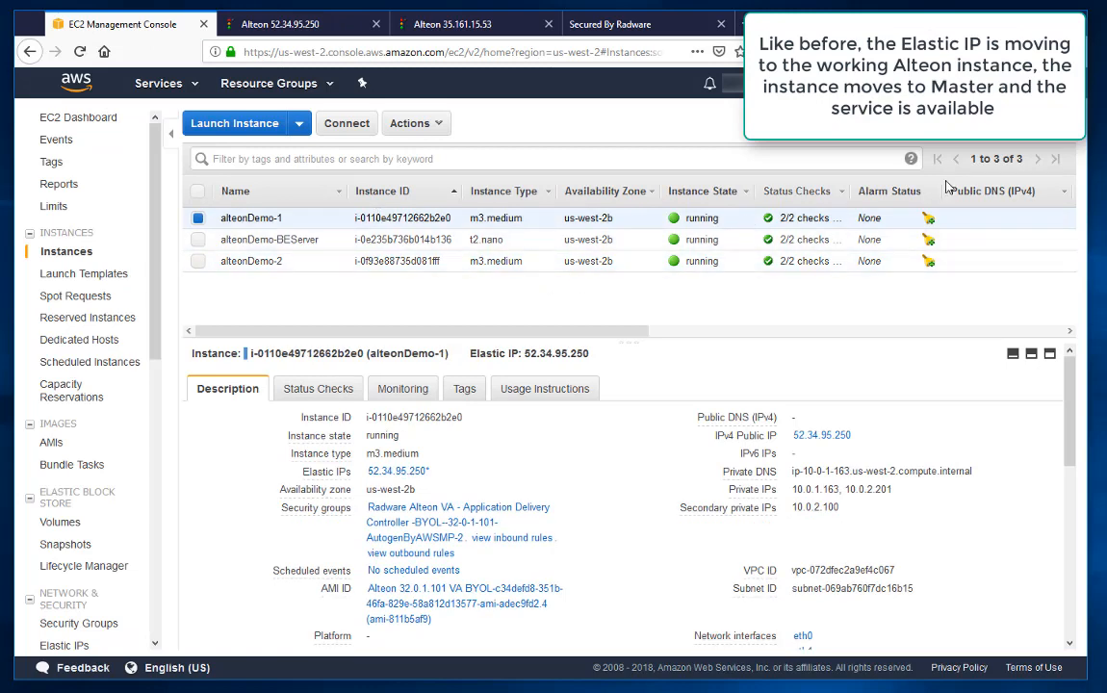
{"action": "left_click", "coordinate": [1011, 143]}
{"action": "left_click", "coordinate": [1013, 143]}
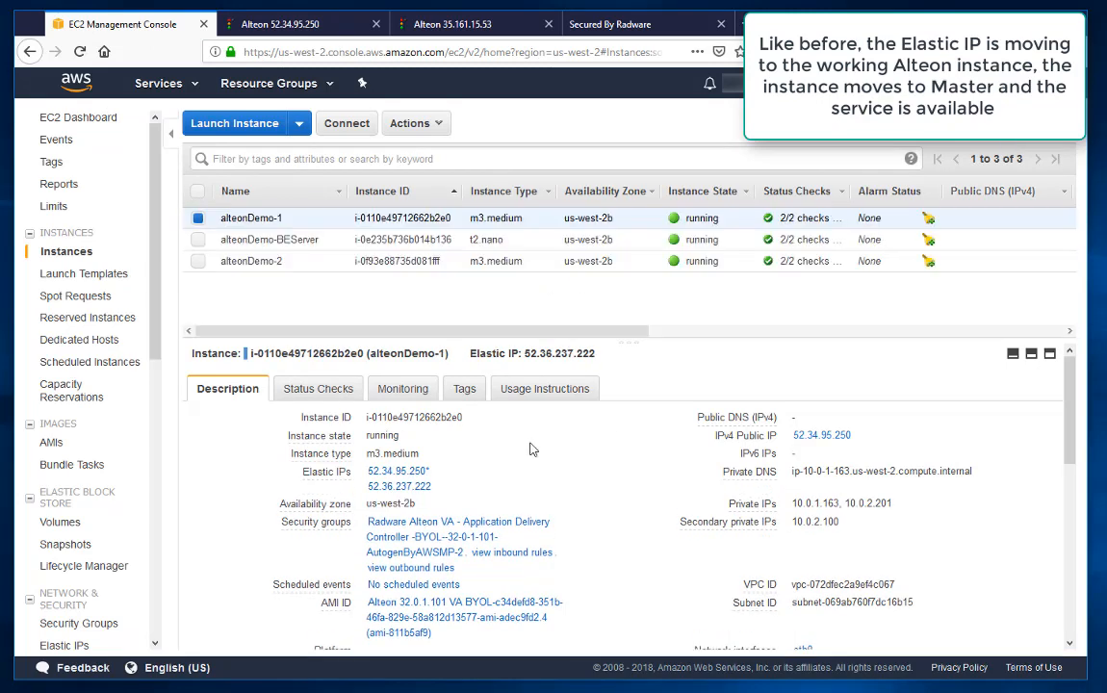
Check that the 52.34.95.250 Alteon is master, then reload the Secured By Radware page.
{"action": "left_click", "coordinate": [267, 29]}
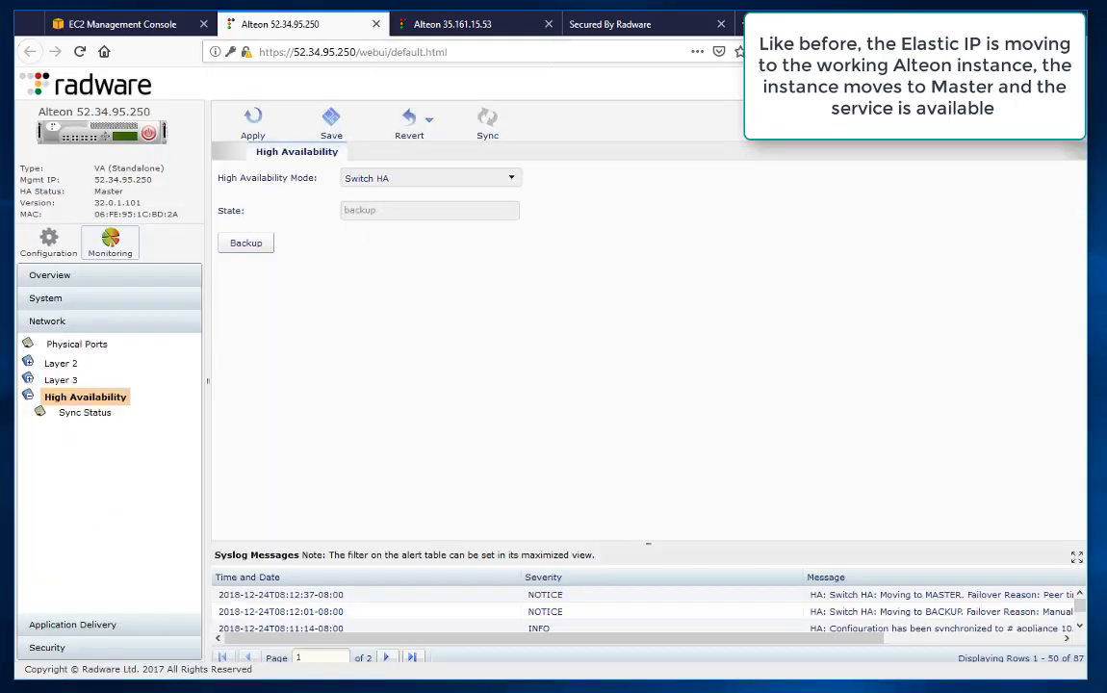
{"action": "left_click", "coordinate": [606, 39]}
{"action": "key", "text": "F5"}
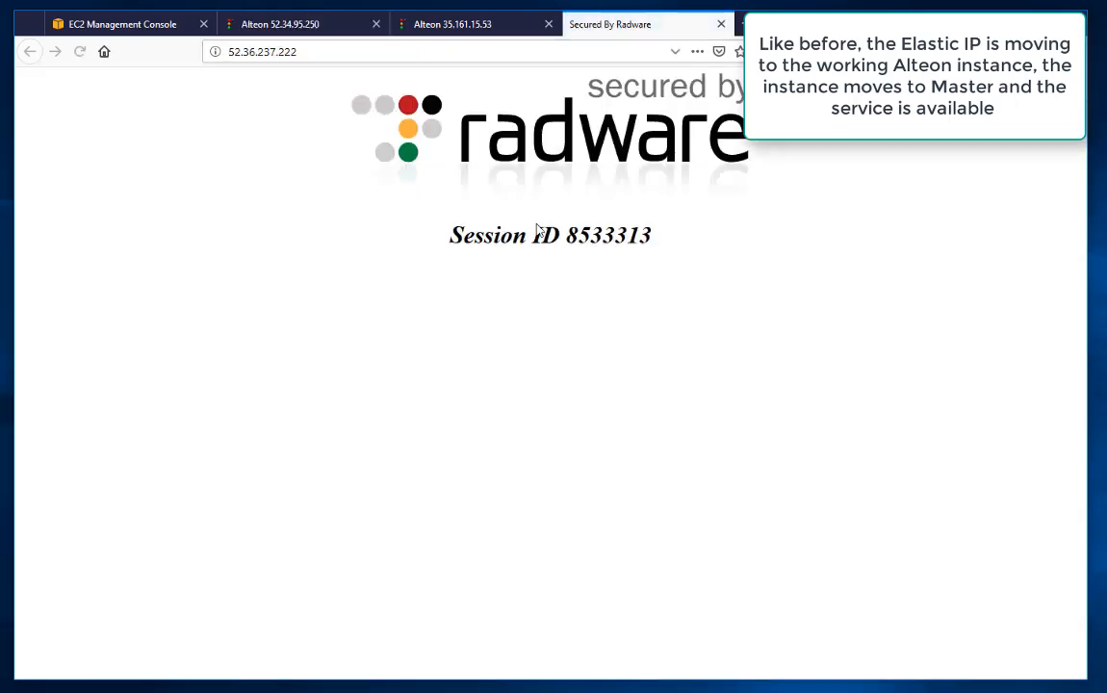